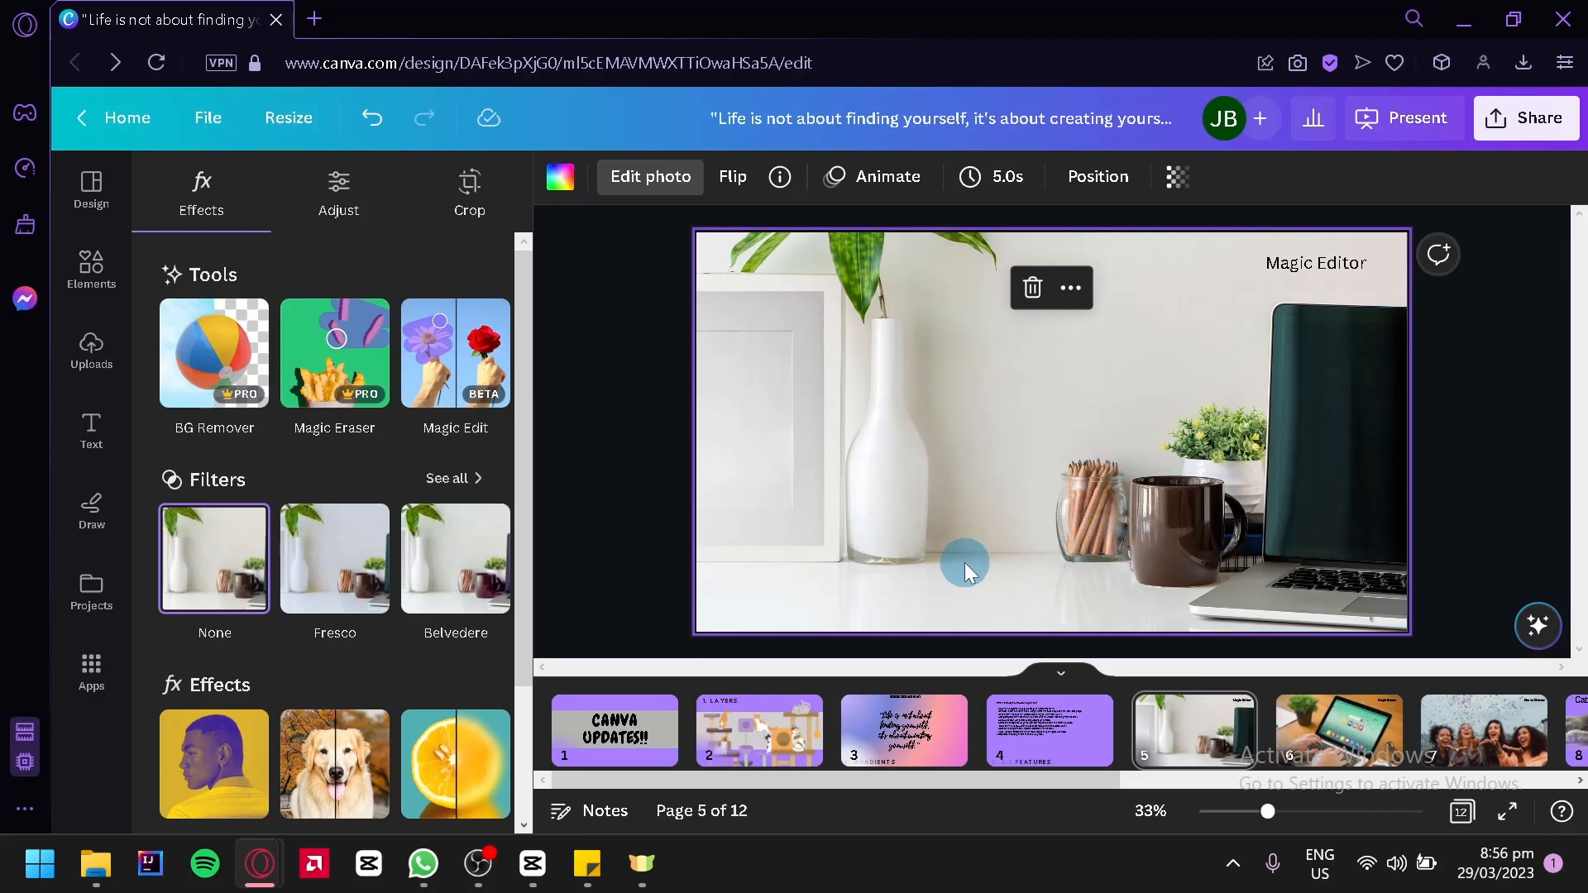
# Start Magic Edit on the page 5 desk photo and brush over the jar of pencils beside the mug
pyautogui.click(471, 389)
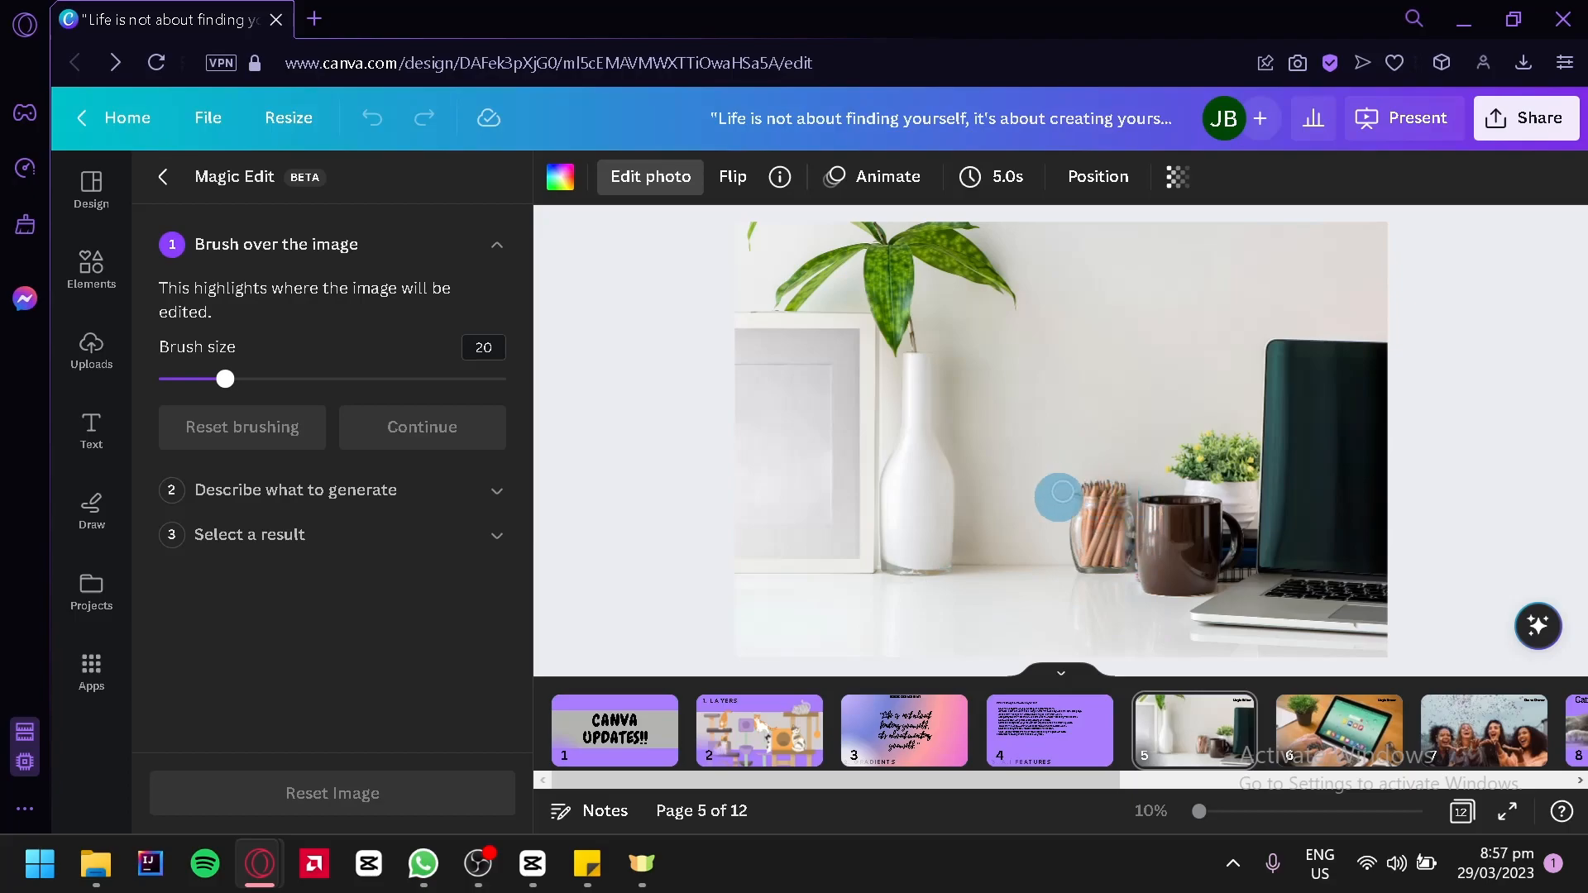
pyautogui.moveTo(1062, 492)
pyautogui.mouseDown()
pyautogui.moveTo(1128, 495)
pyautogui.moveTo(1131, 562)
pyautogui.moveTo(1104, 564)
pyautogui.moveTo(1104, 515)
pyautogui.moveTo(1114, 523)
pyautogui.moveTo(1115, 558)
pyautogui.moveTo(1089, 502)
pyautogui.moveTo(1079, 575)
pyautogui.mouseUp()
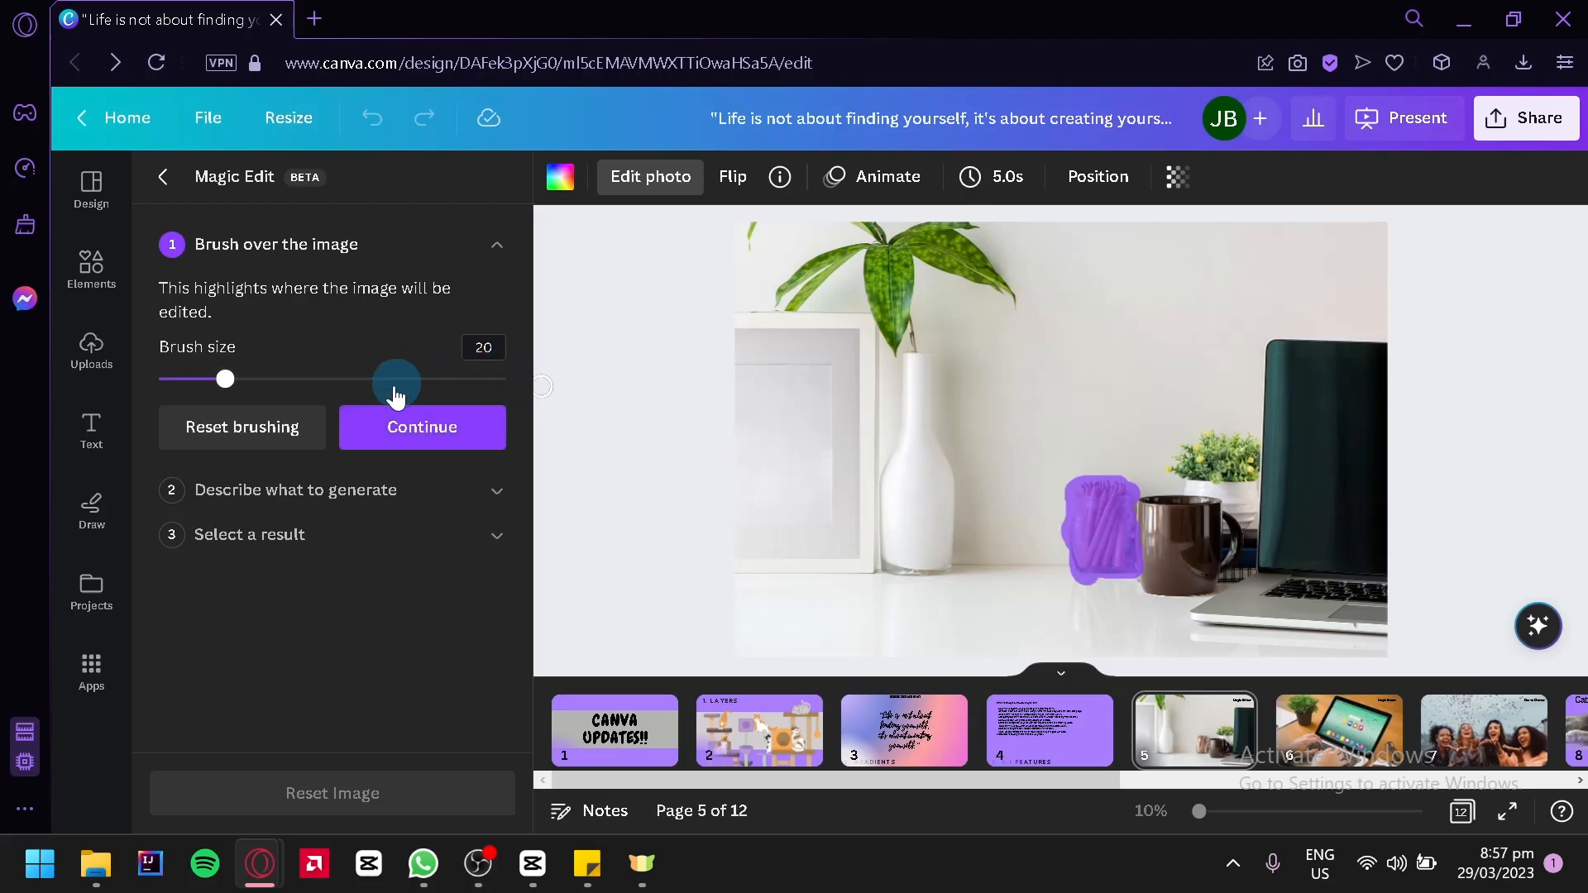
pyautogui.click(387, 442)
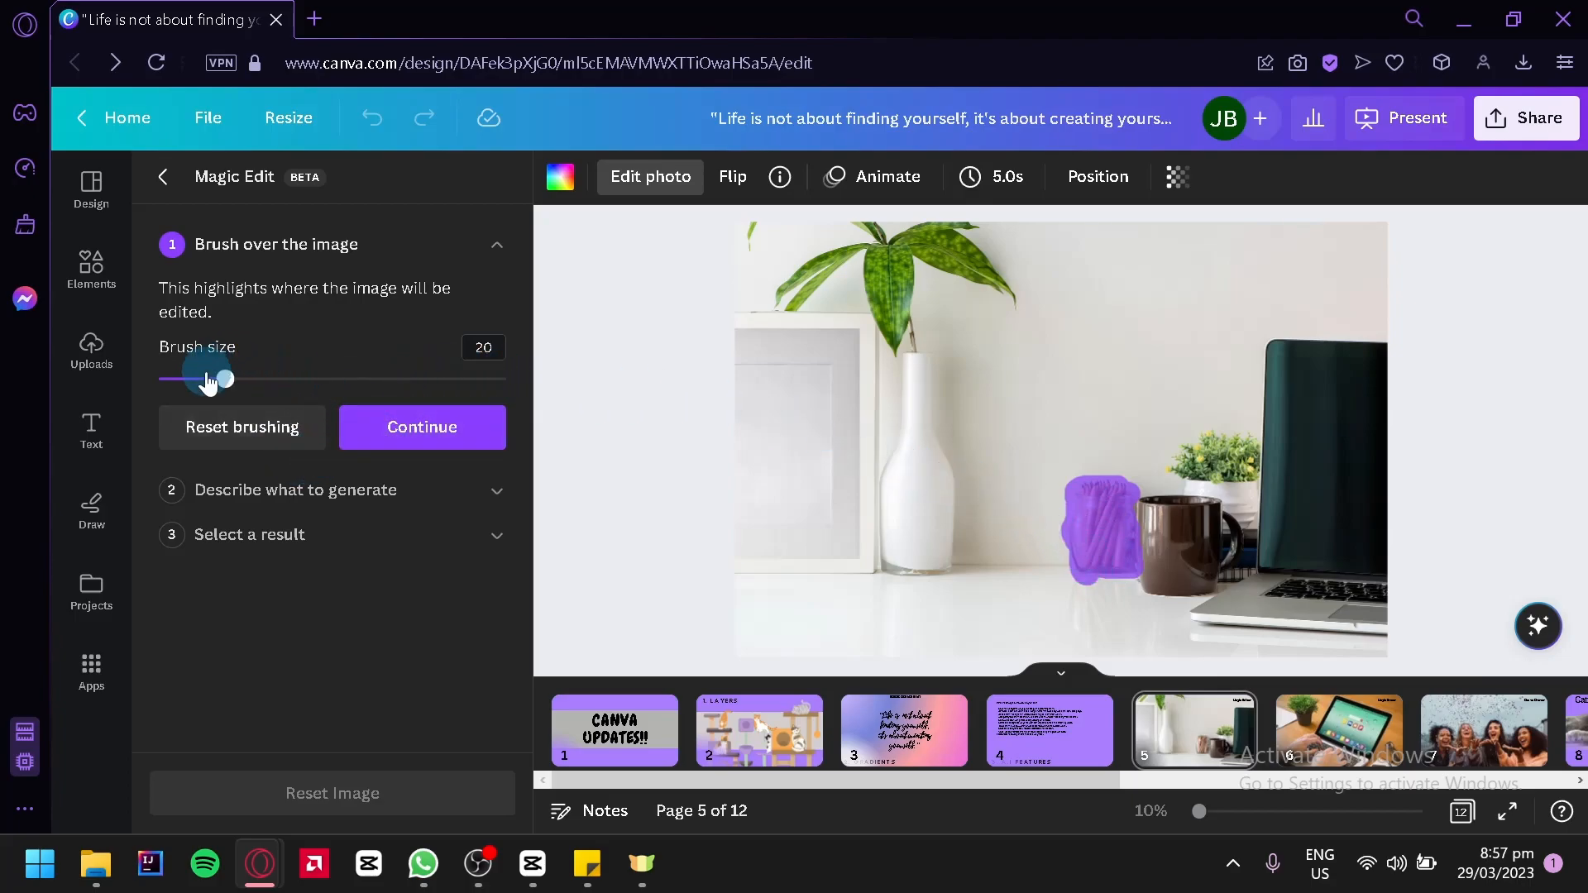
# Set the Magic Edit brush size to 17 and continue with the brushed area to the description stage
pyautogui.moveTo(225, 379)
pyautogui.mouseDown()
pyautogui.moveTo(296, 409)
pyautogui.moveTo(356, 387)
pyautogui.mouseUp()
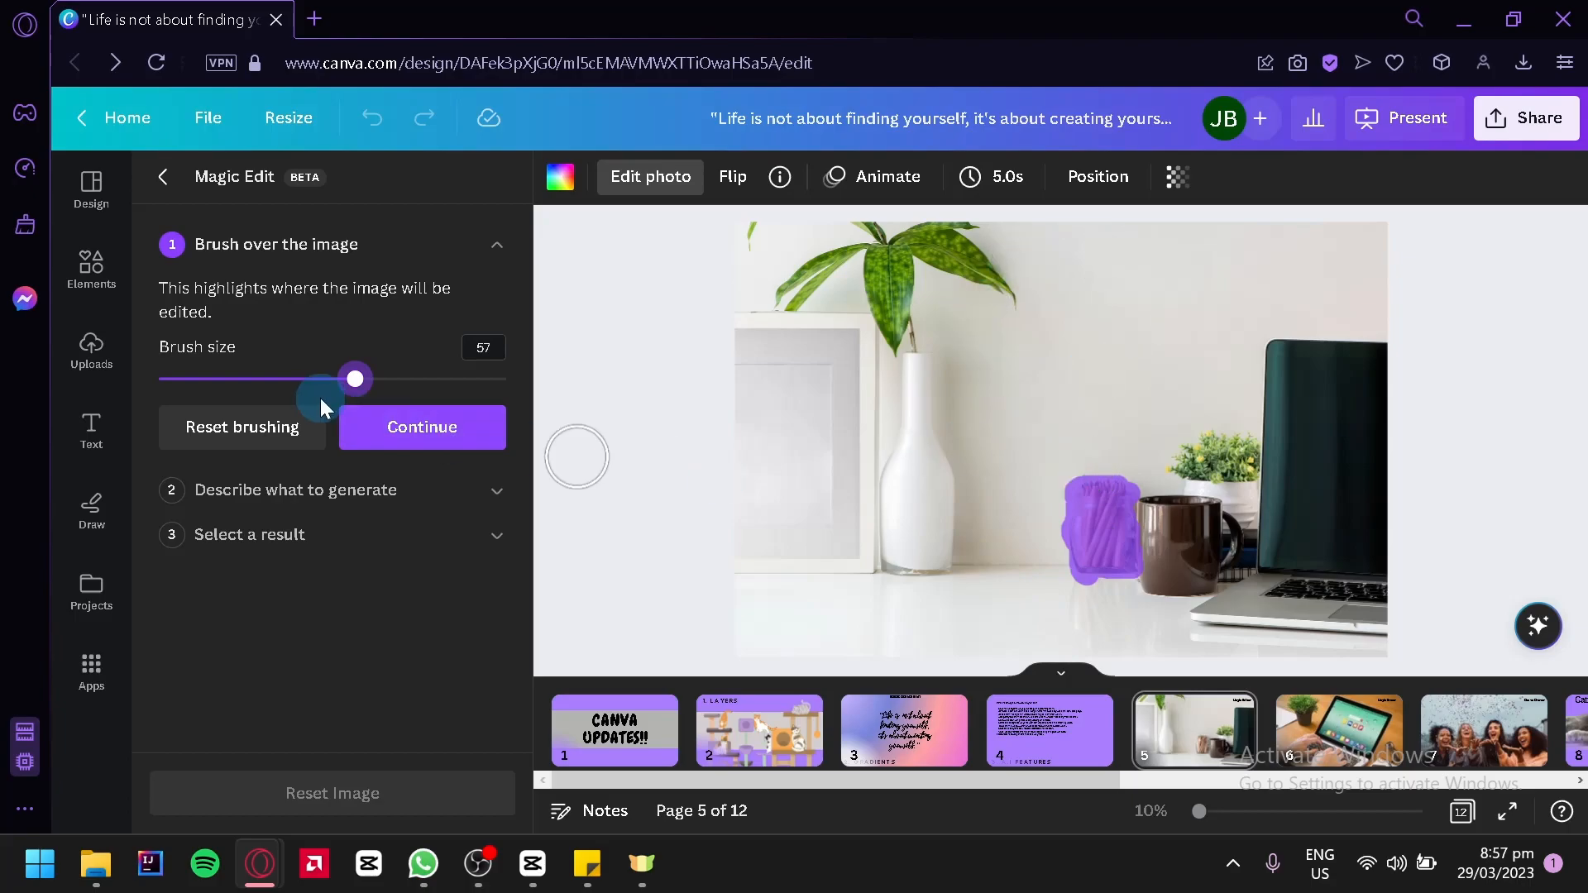
pyautogui.moveTo(369, 398); pyautogui.dragTo(172, 391)
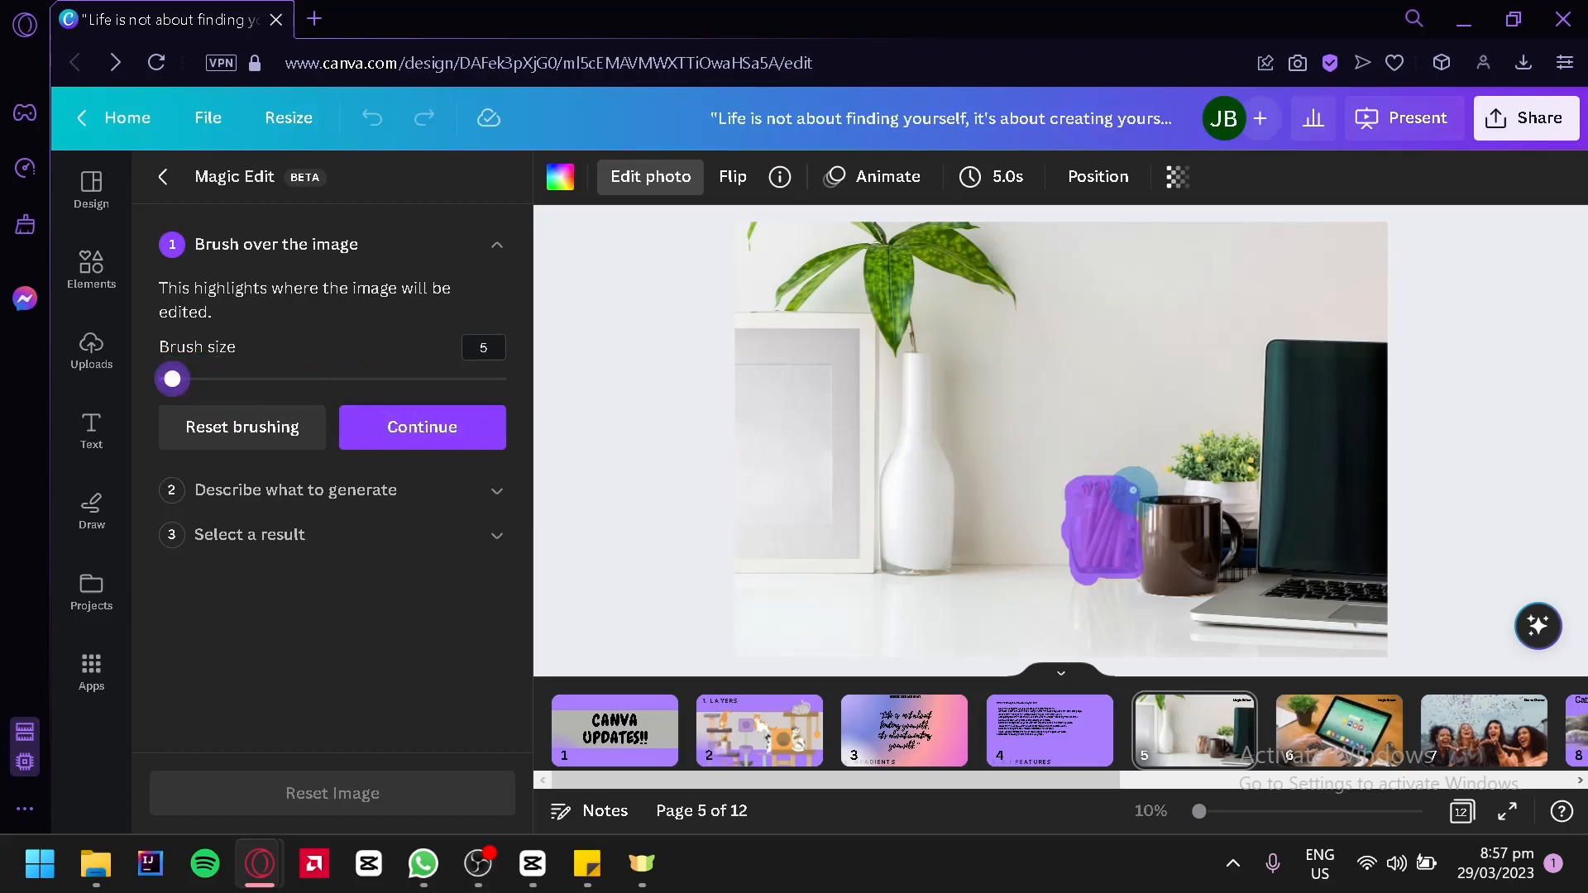
pyautogui.moveTo(175, 387); pyautogui.dragTo(212, 397)
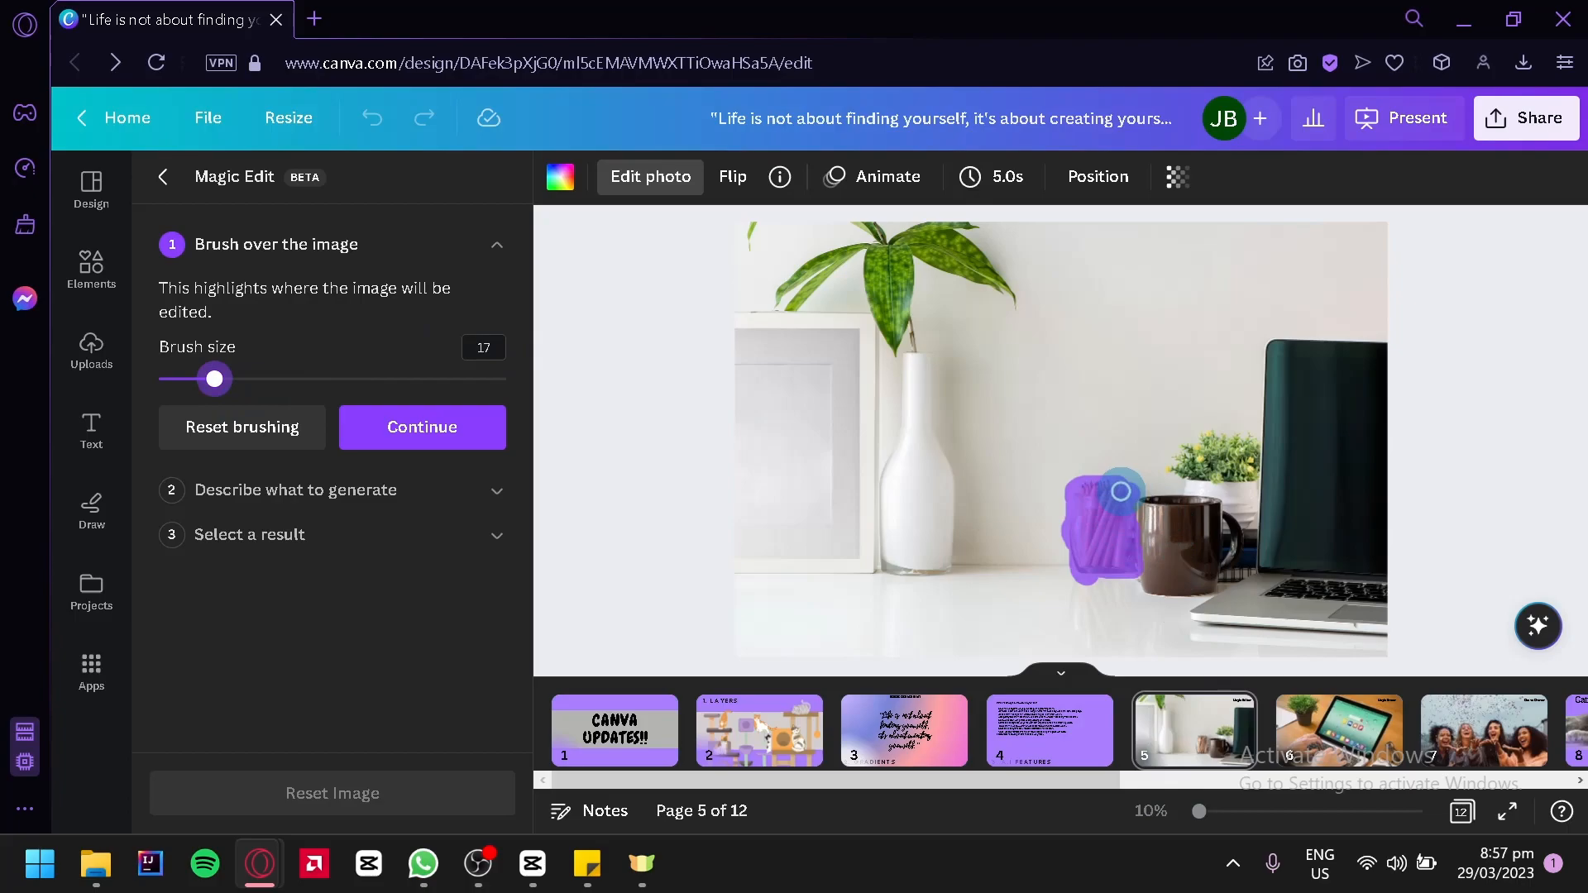
pyautogui.click(410, 430)
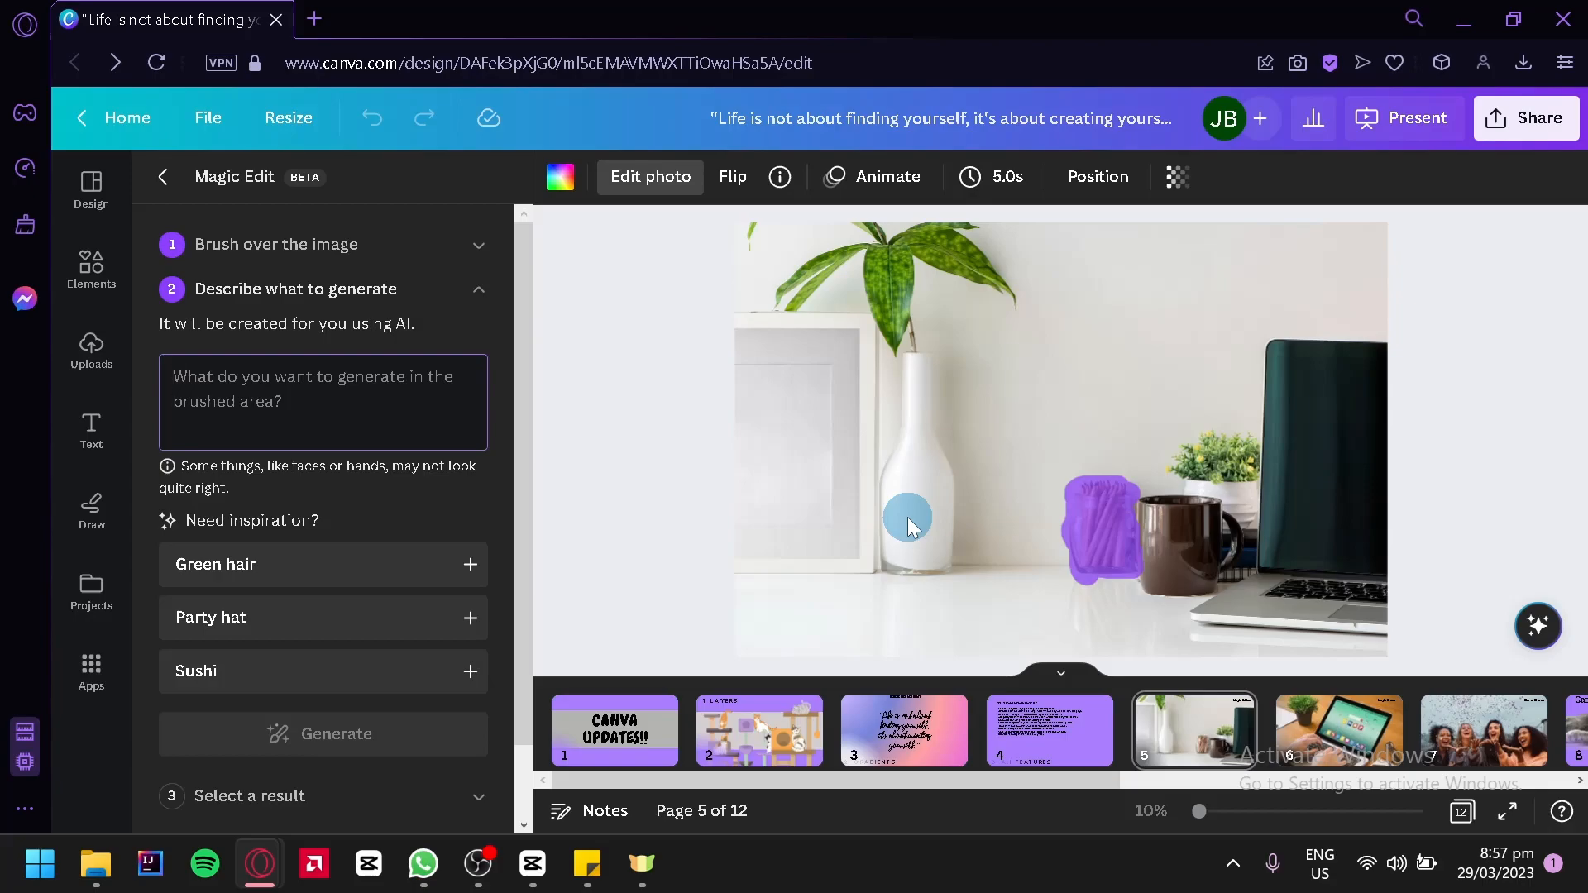
# Describe the replacement for the brushed area as "sleeping cat" and generate the results
pyautogui.write('Ca')
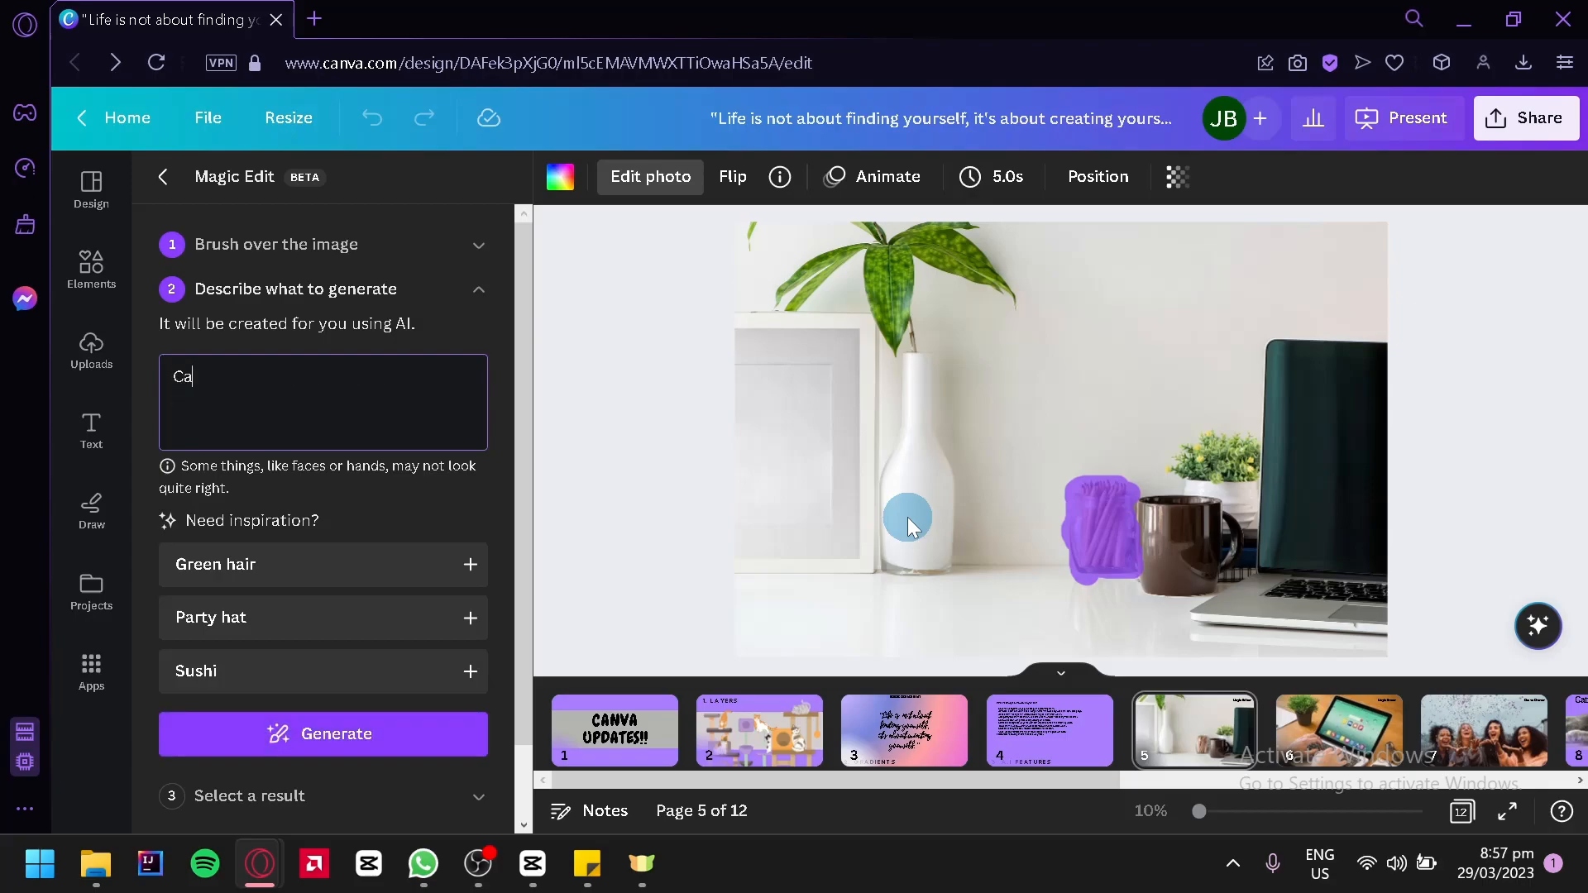
pyautogui.press('BackSpace')
pyautogui.press('BackSpace')
pyautogui.write('sleeping cat')
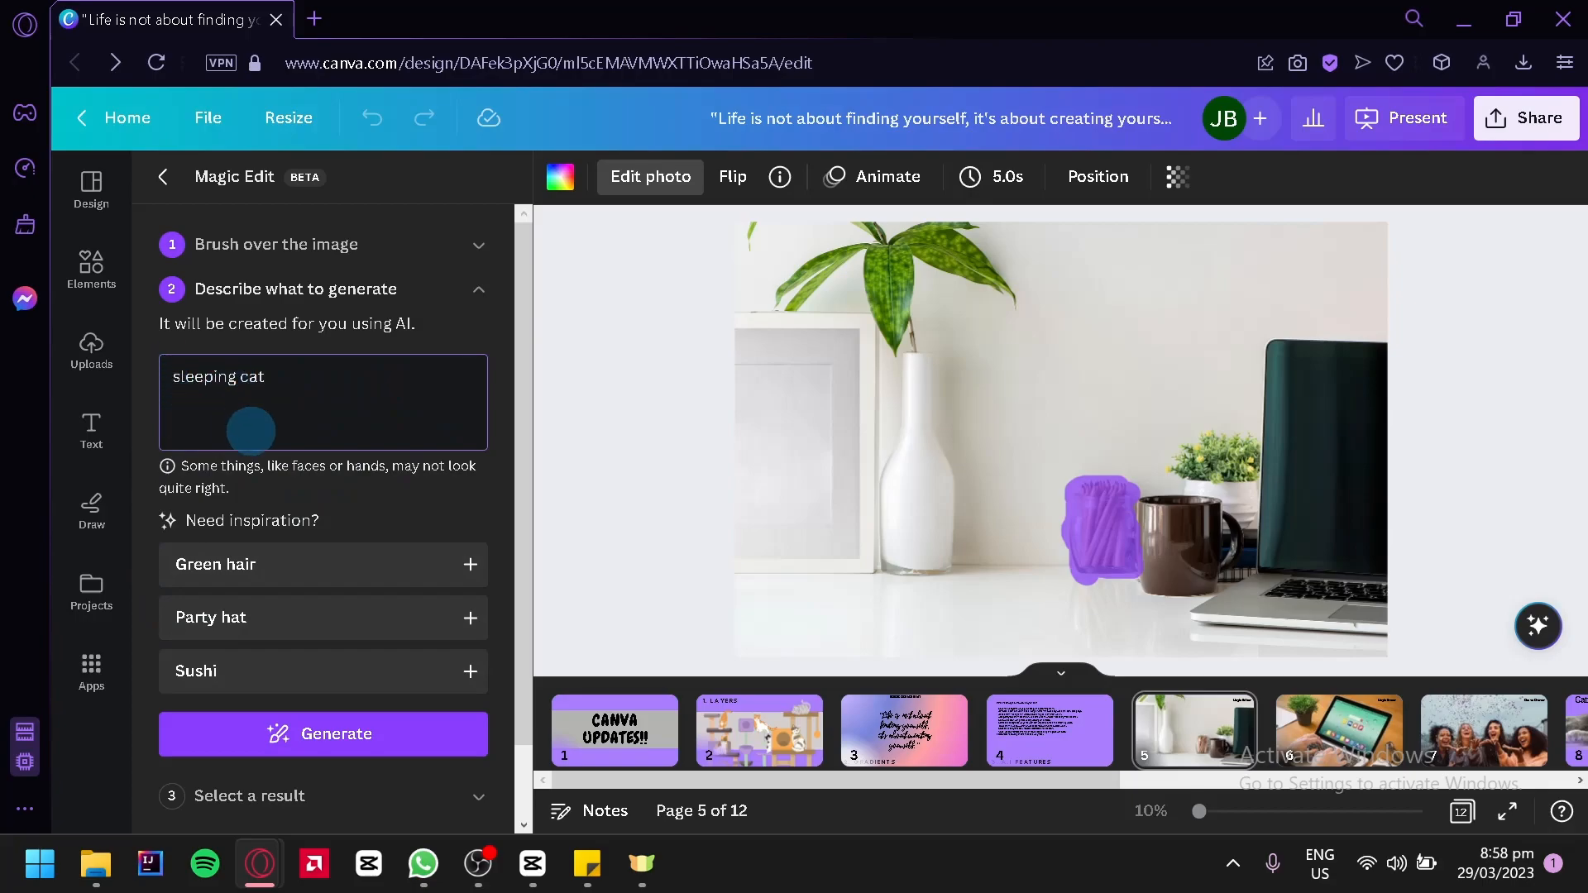
pyautogui.scroll(-1, 281, 426)
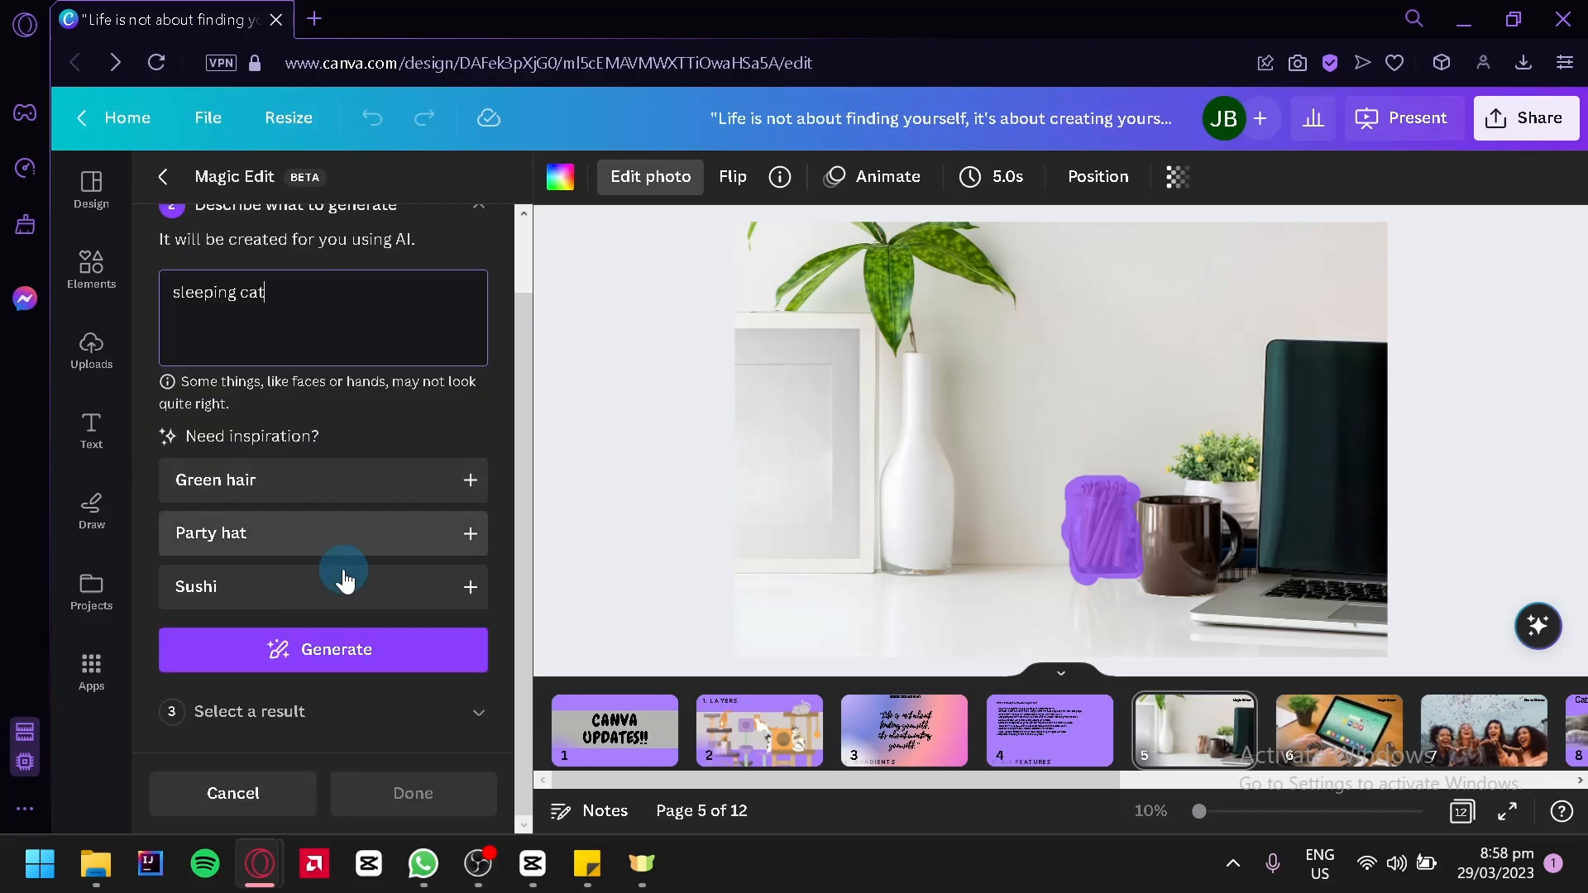
pyautogui.click(373, 653)
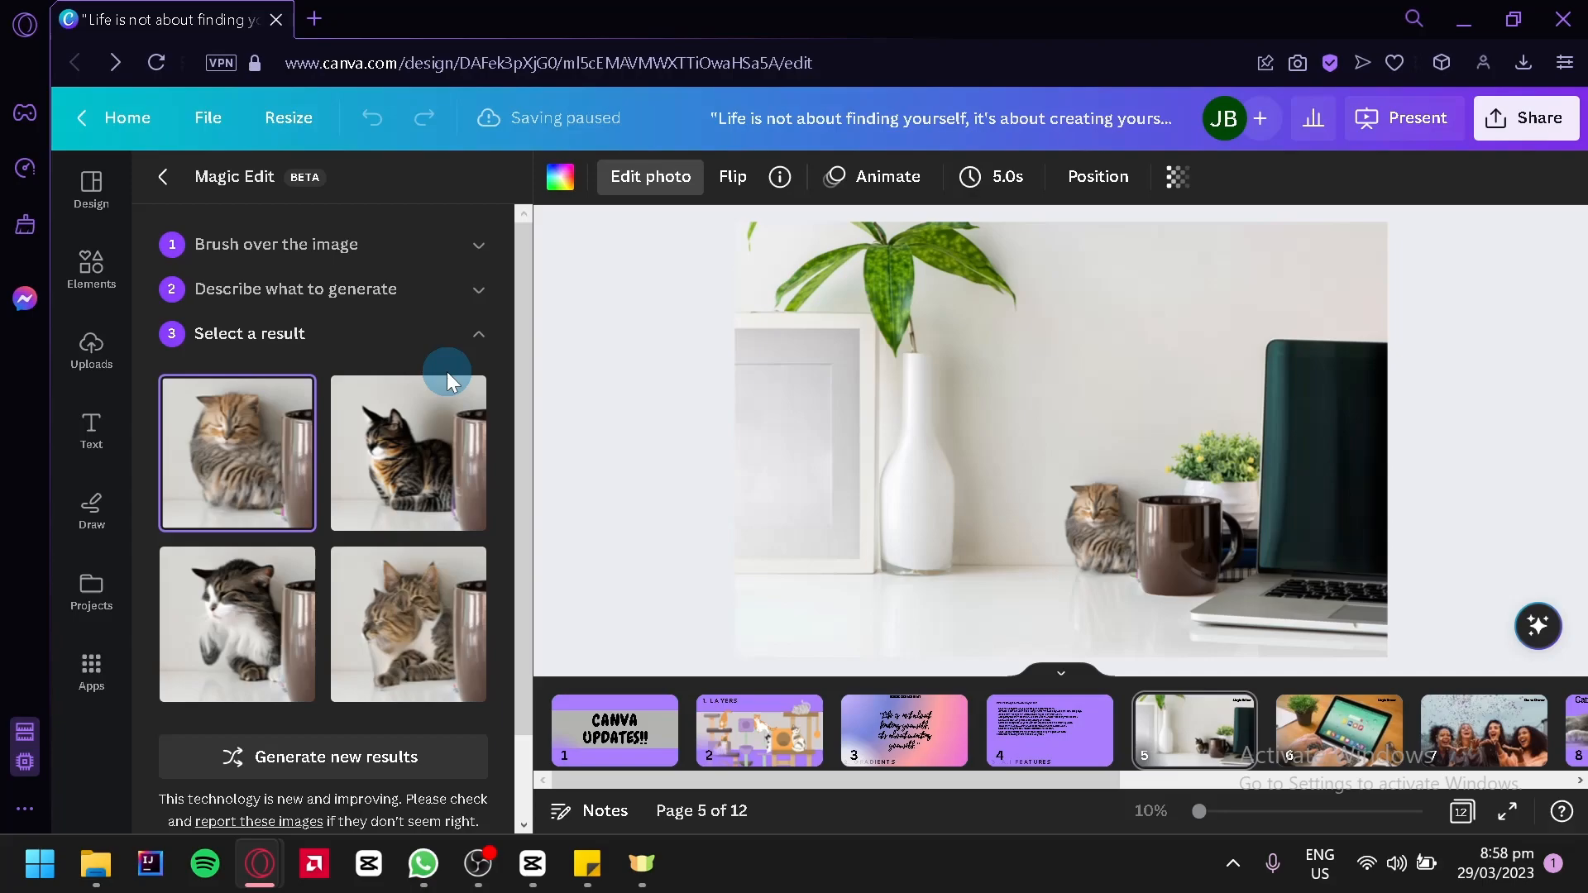
# Preview the generated cat variations in the desk photo to compare how they look beside the mug
pyautogui.click(382, 466)
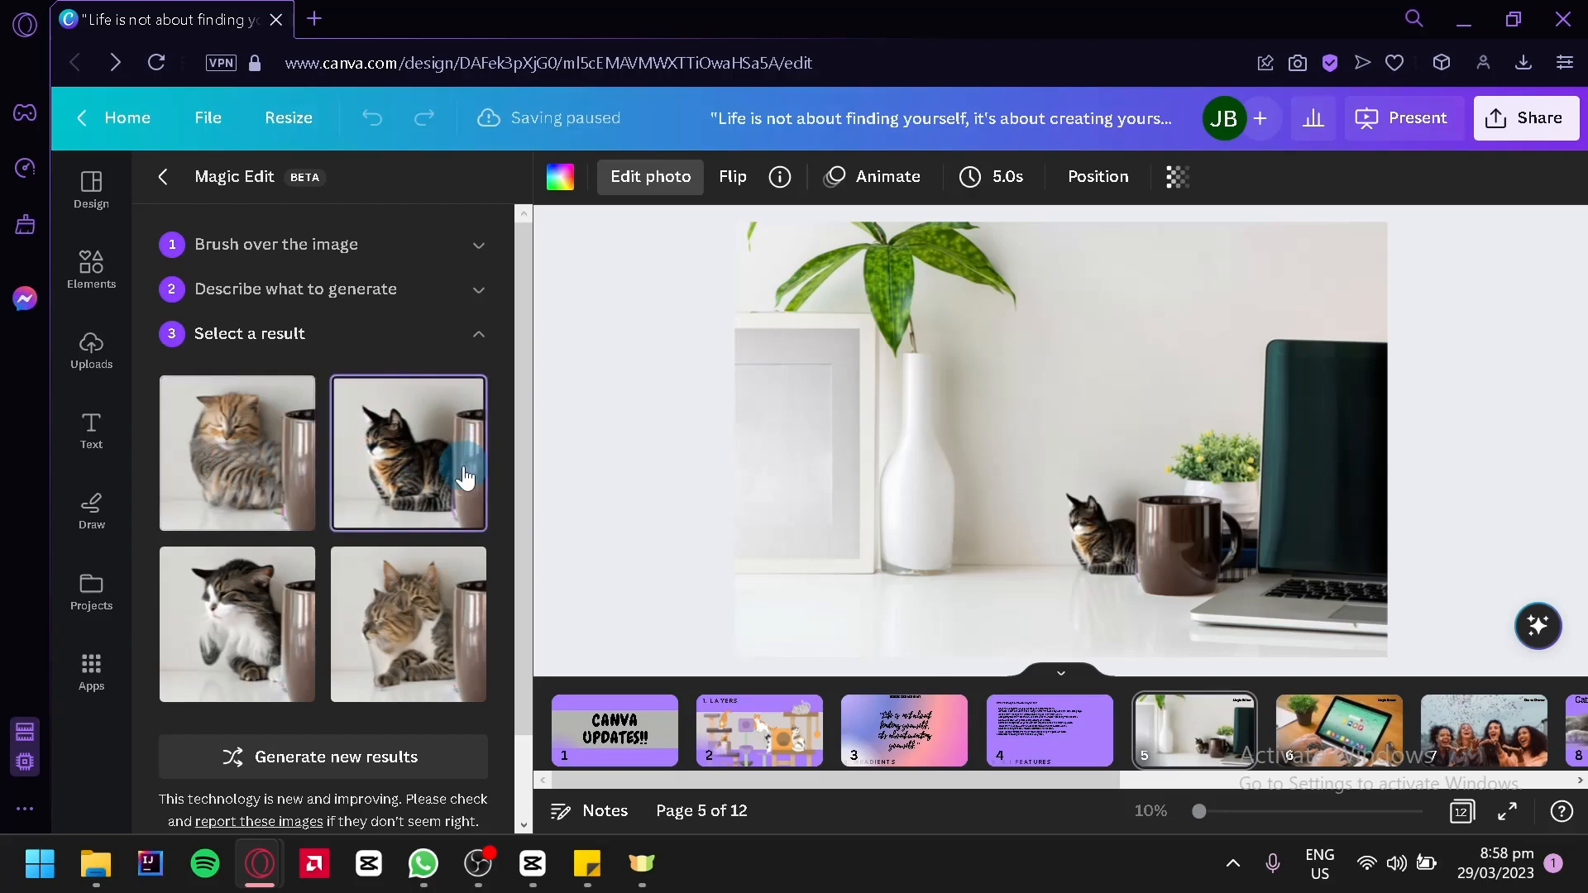
pyautogui.click(390, 579)
pyautogui.click(306, 634)
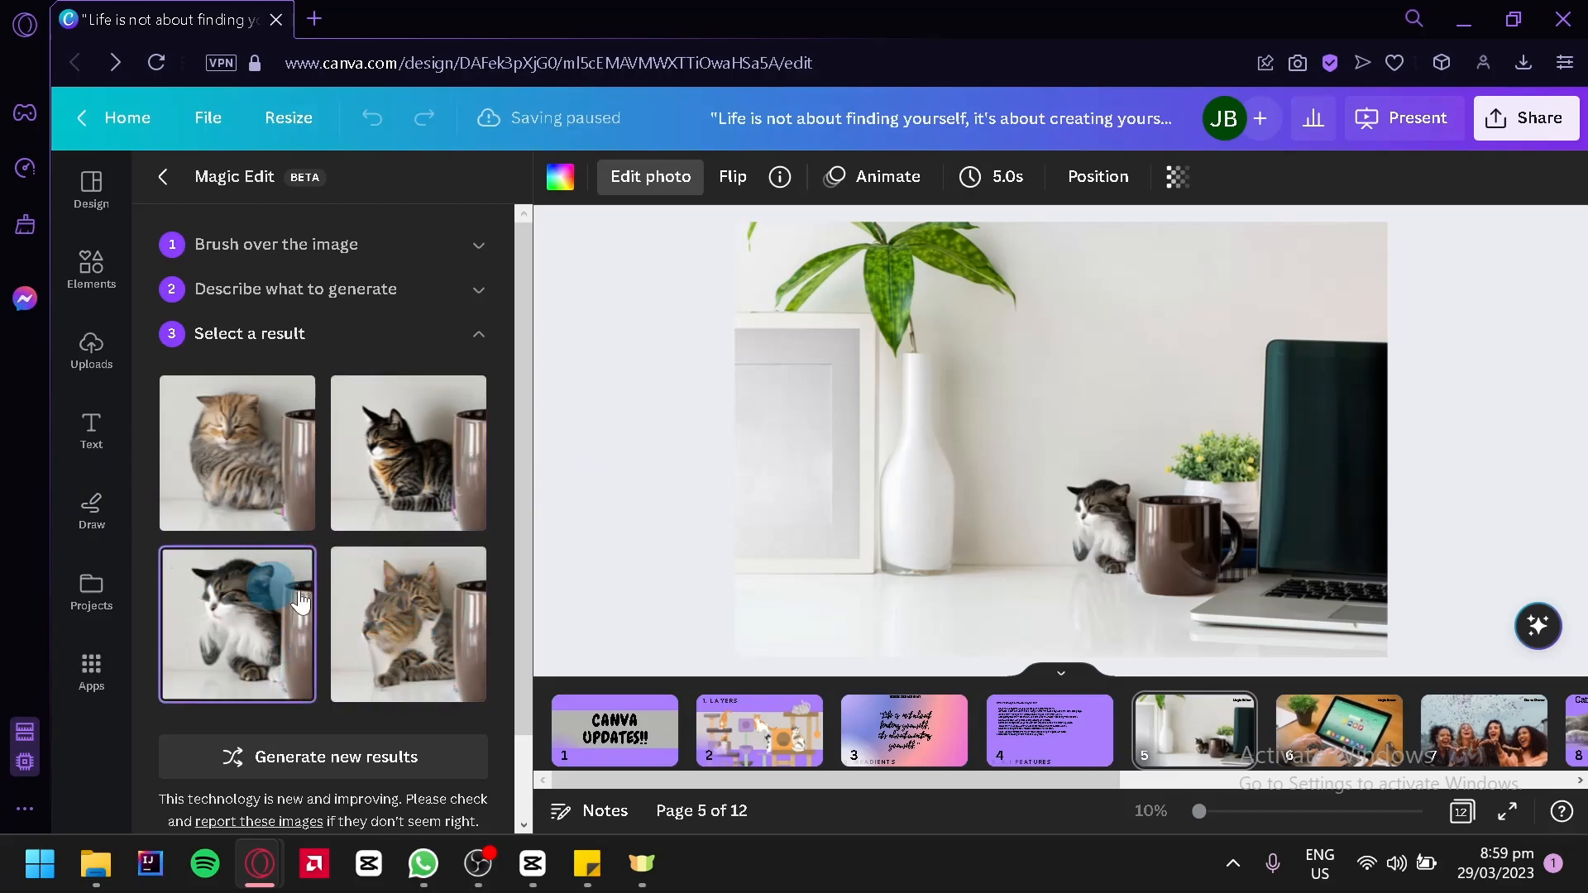
pyautogui.click(401, 479)
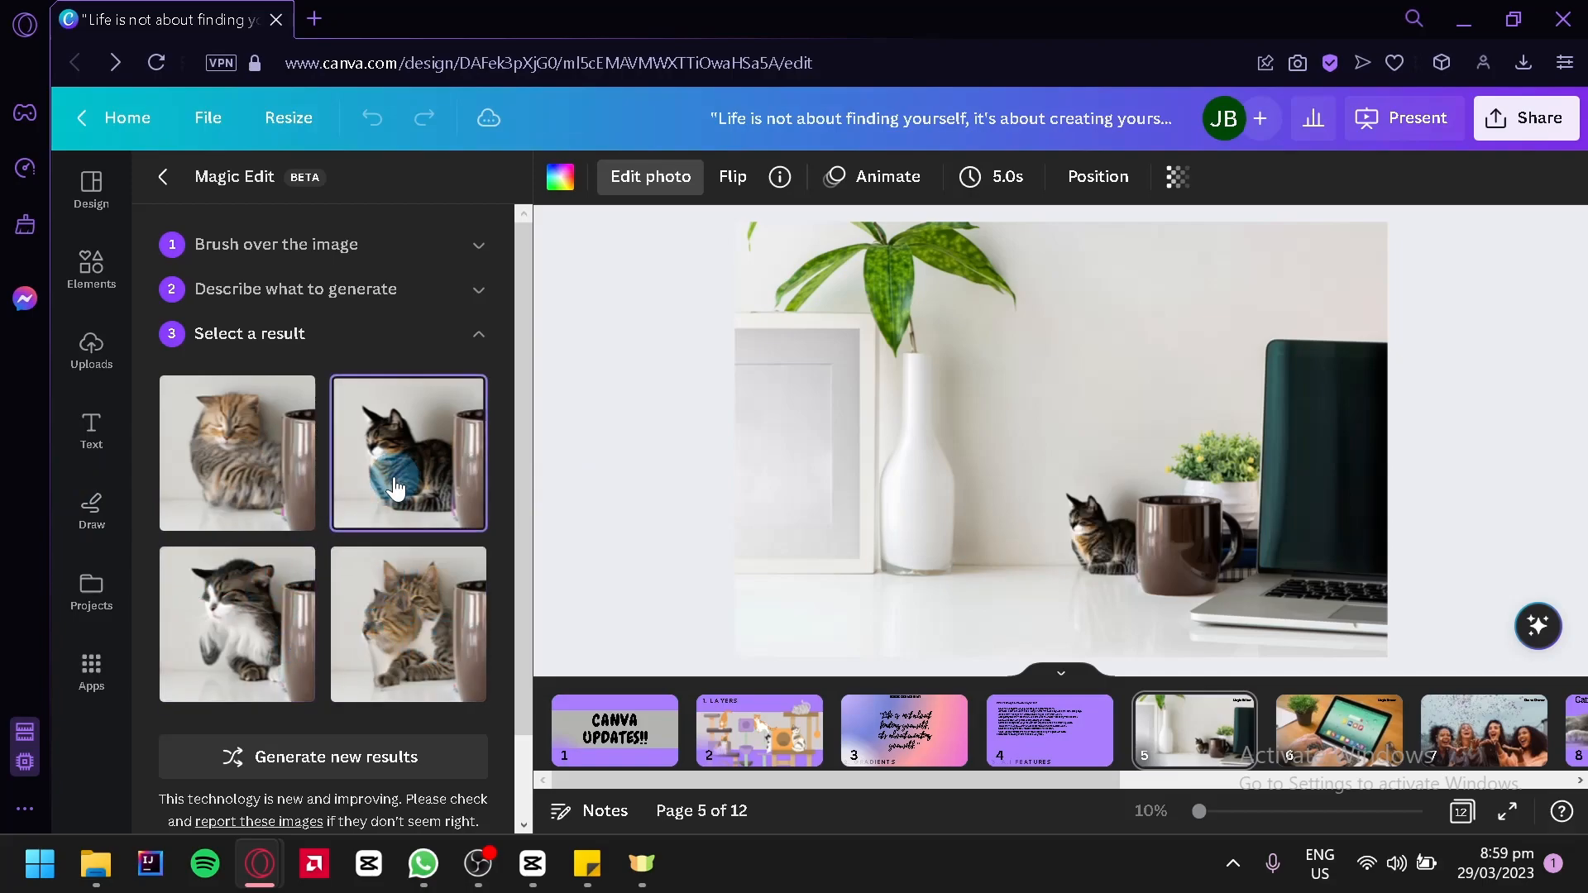
pyautogui.click(244, 492)
pyautogui.click(415, 464)
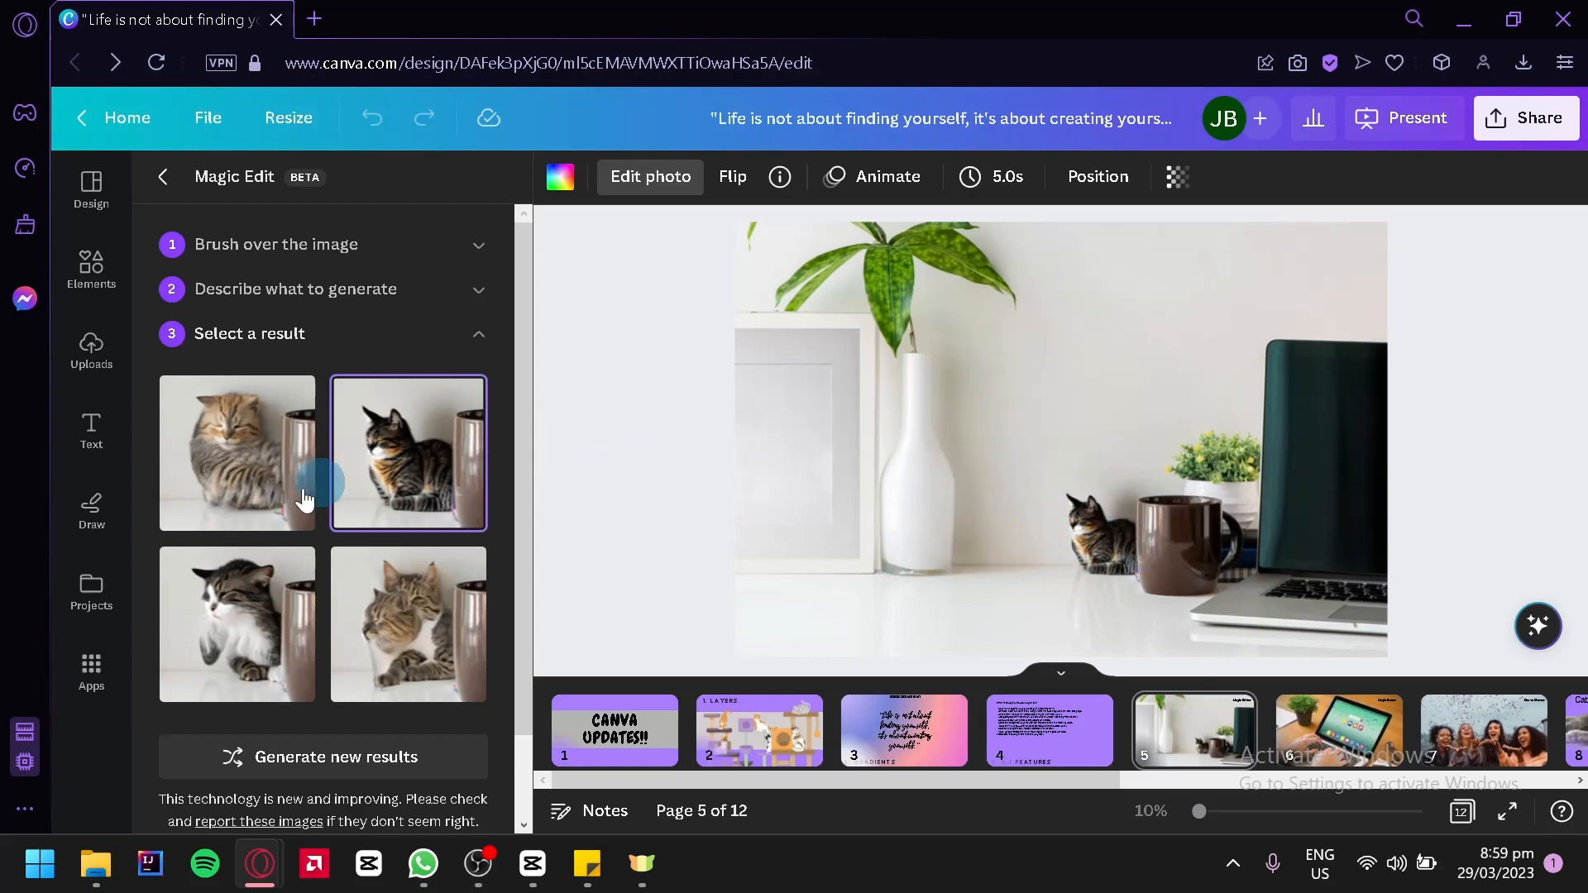
# Generate a new set of cat results and apply the second one to the desk photo
pyautogui.click(335, 758)
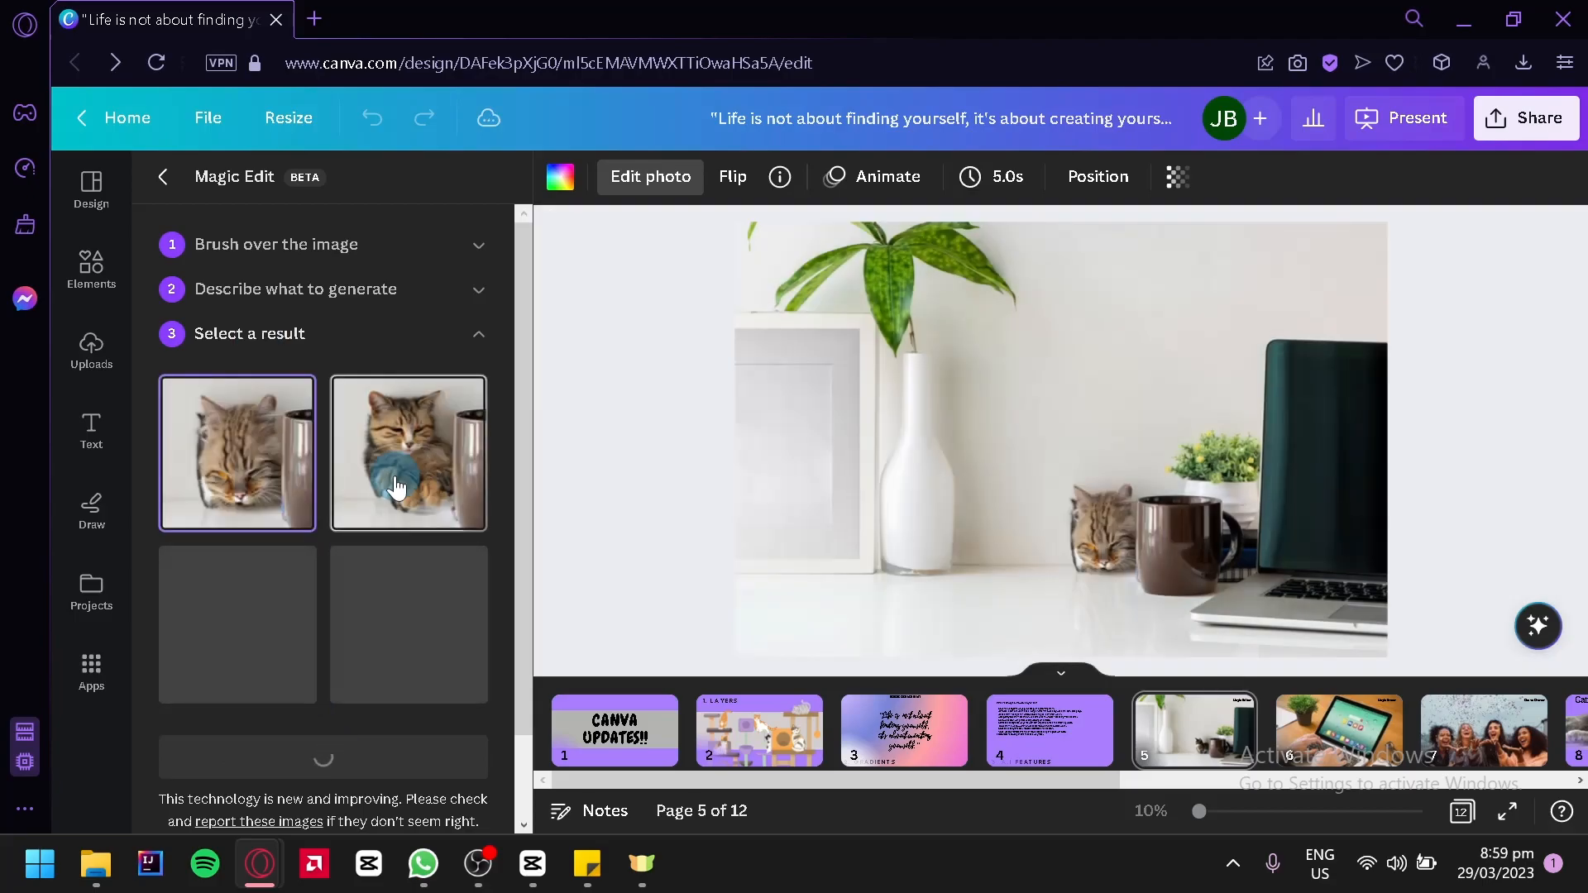
pyautogui.click(345, 467)
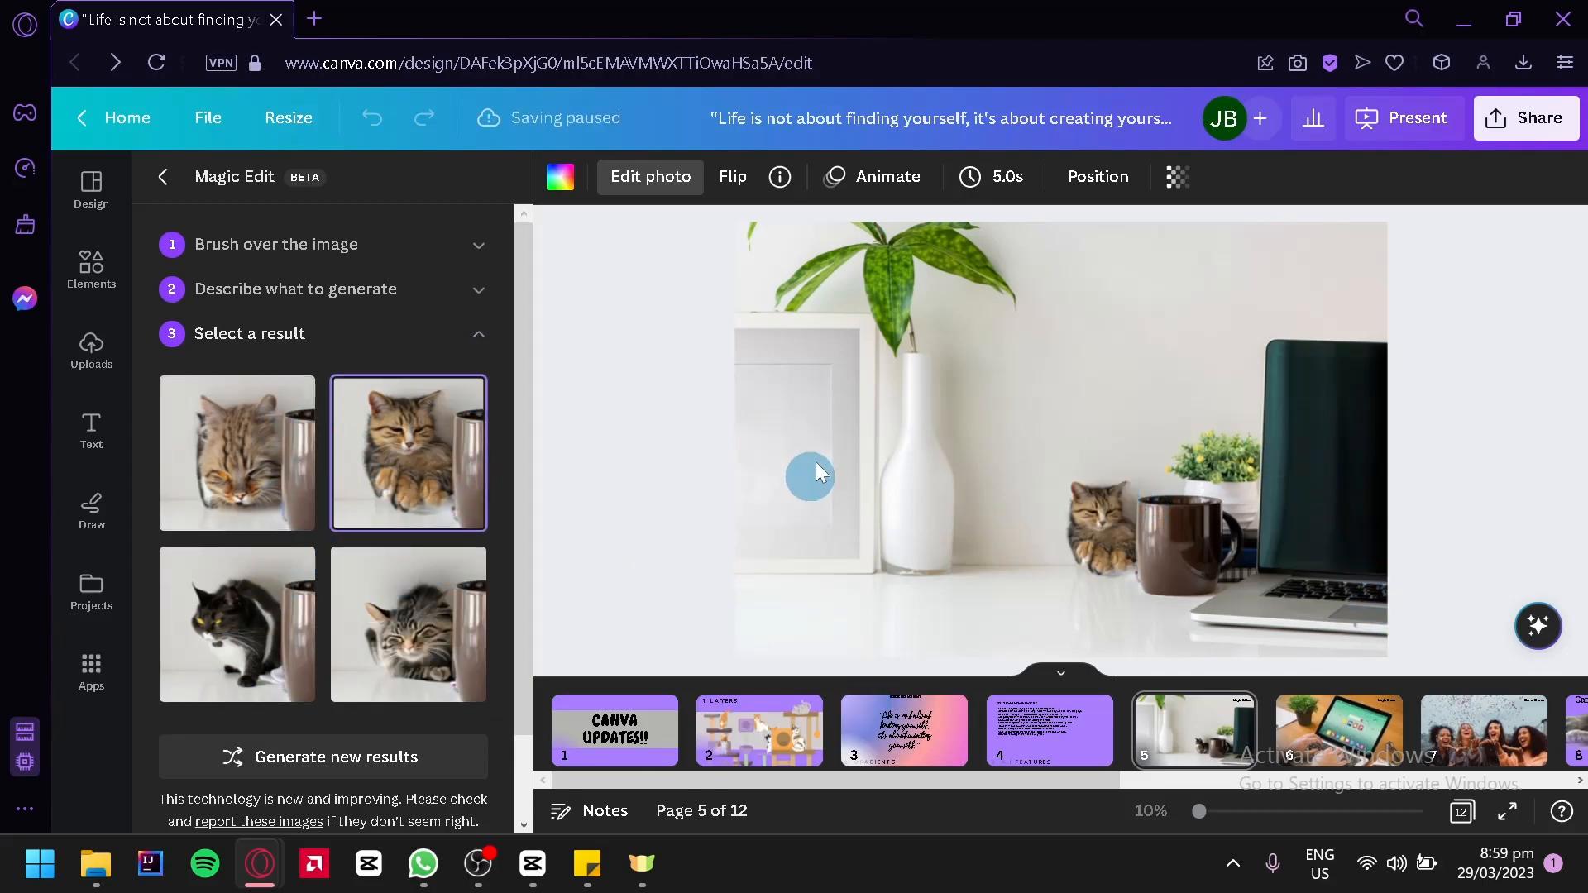
pyautogui.scroll(-1, 426, 442)
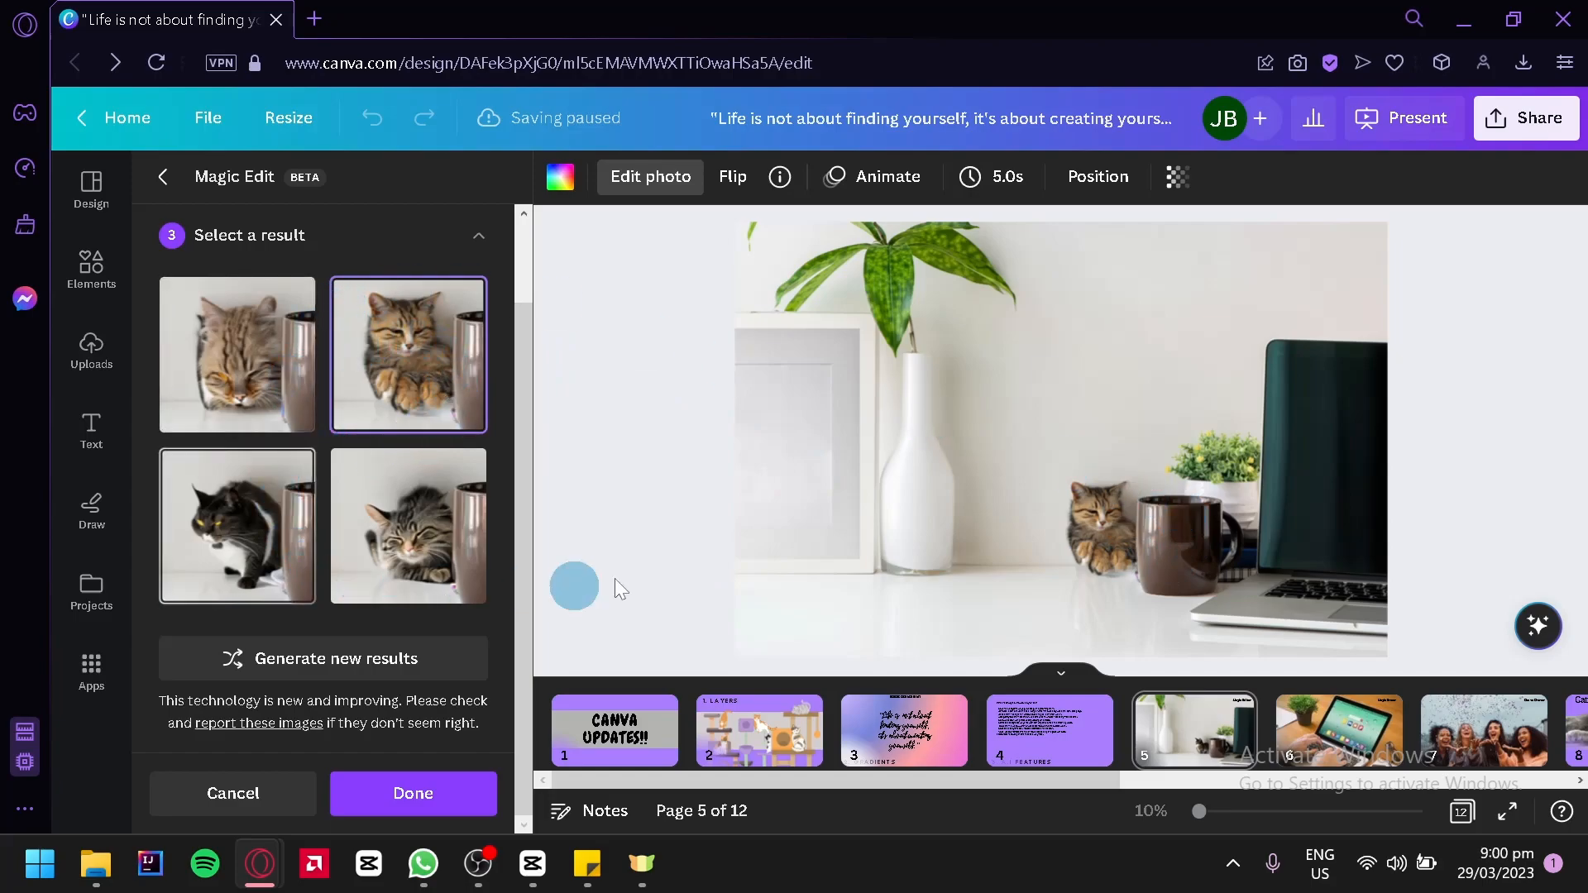
pyautogui.click(434, 818)
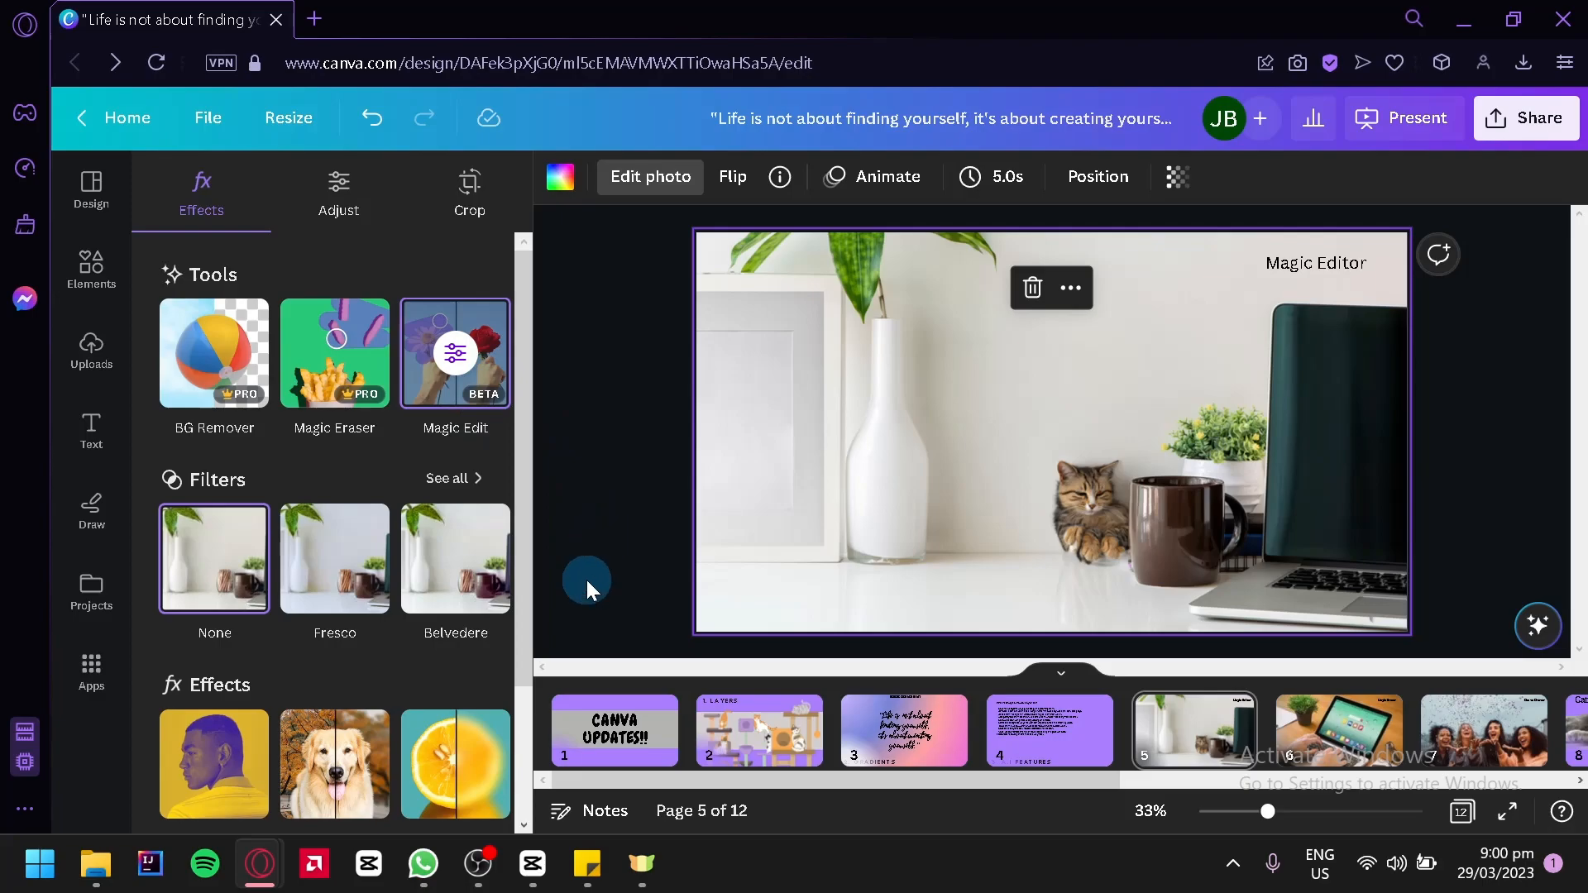
# Start the Magic Eraser on the laptop photo on page 6
pyautogui.click(1335, 734)
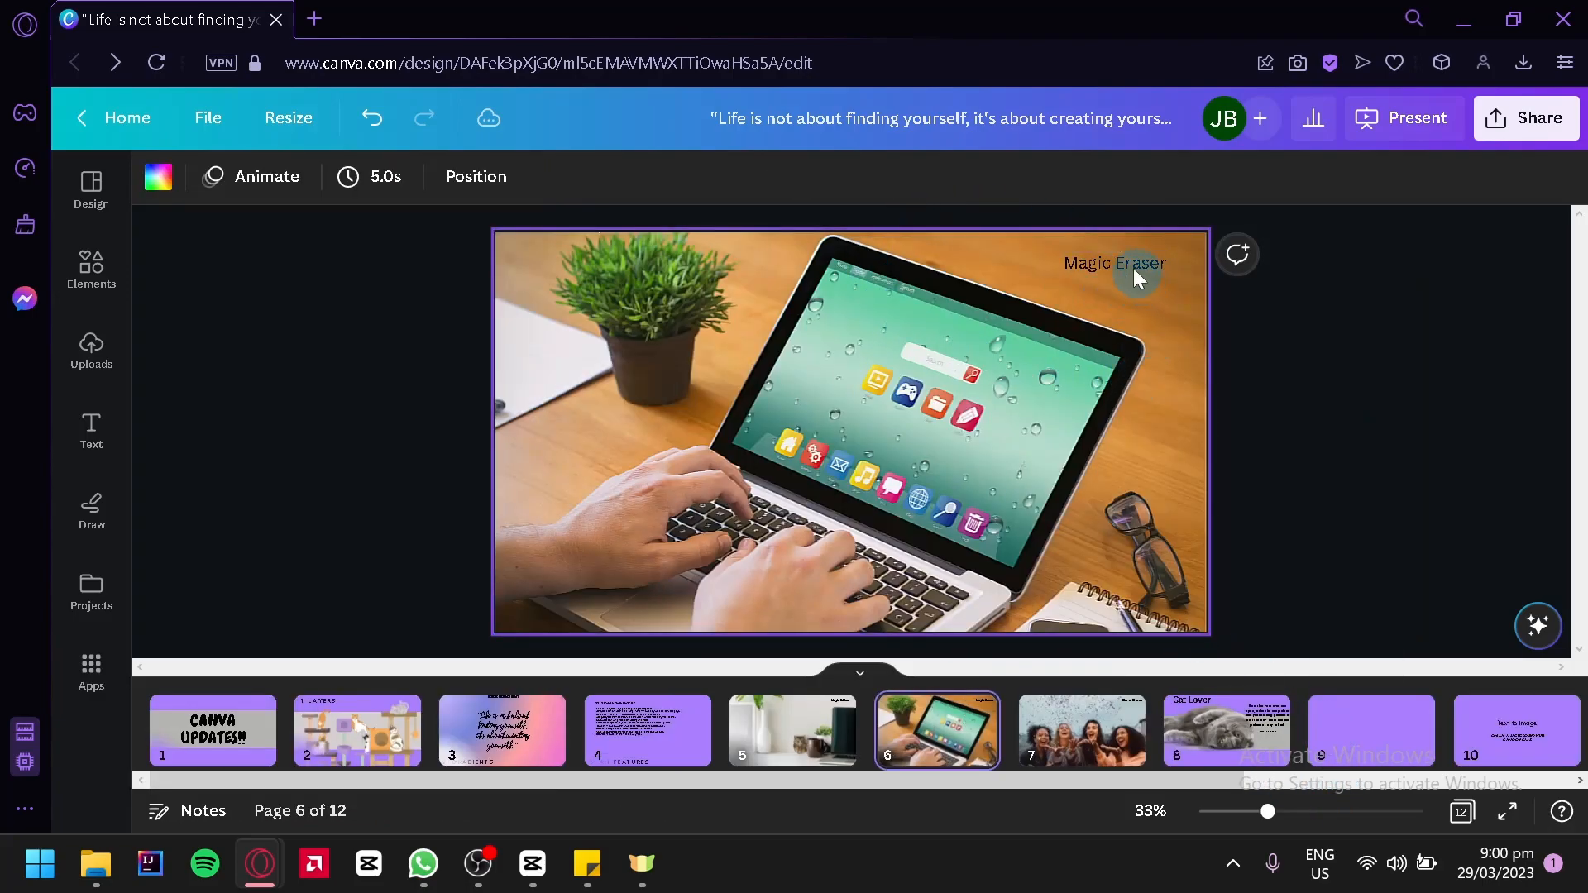
pyautogui.click(821, 405)
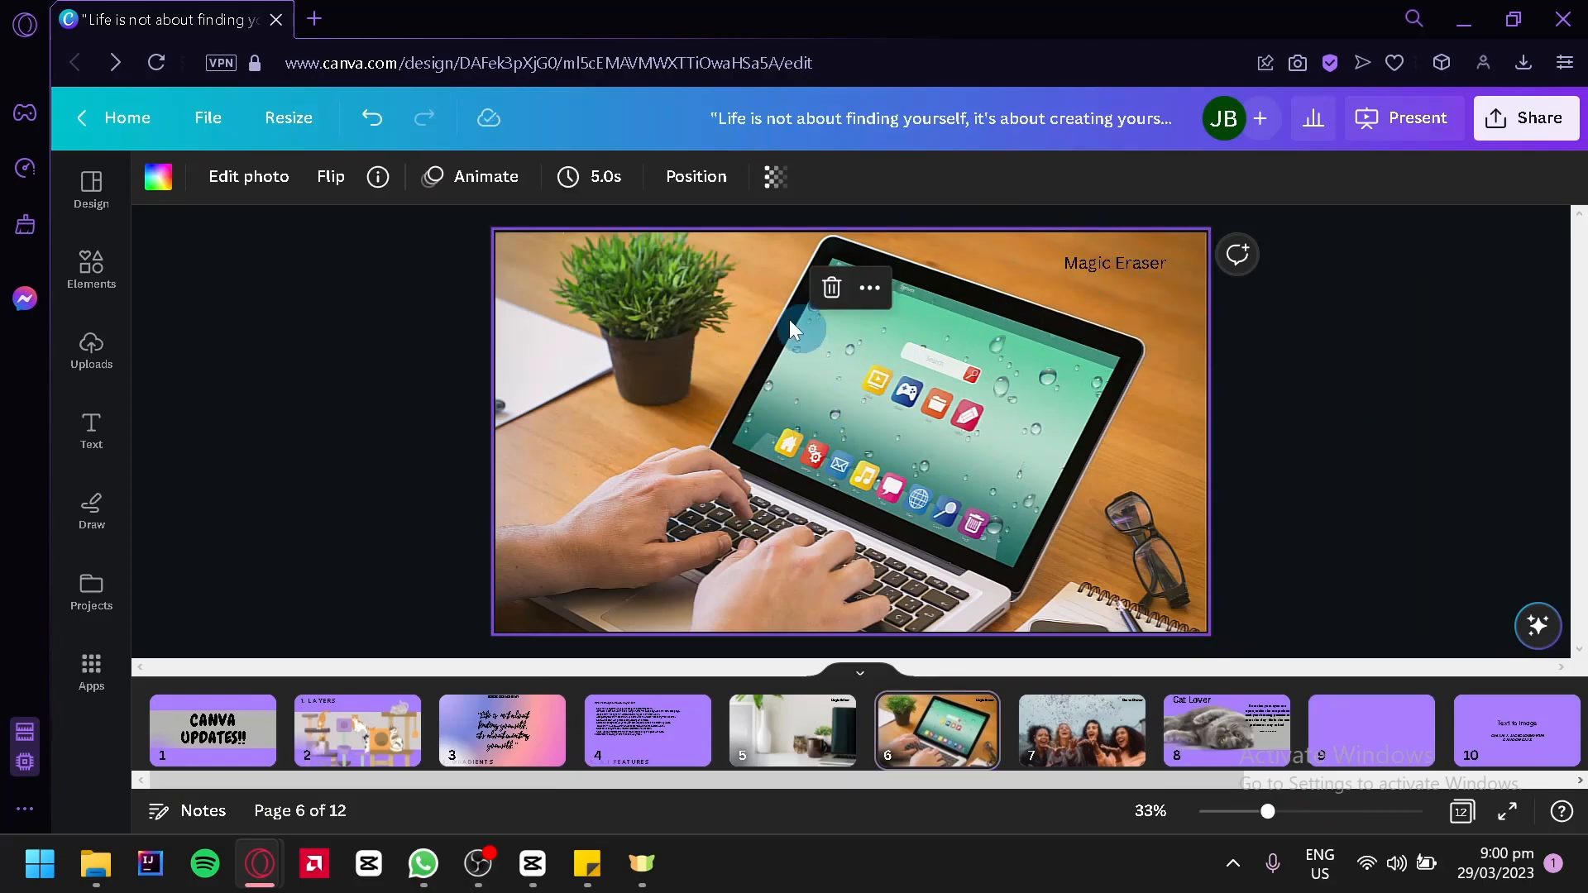
pyautogui.click(236, 183)
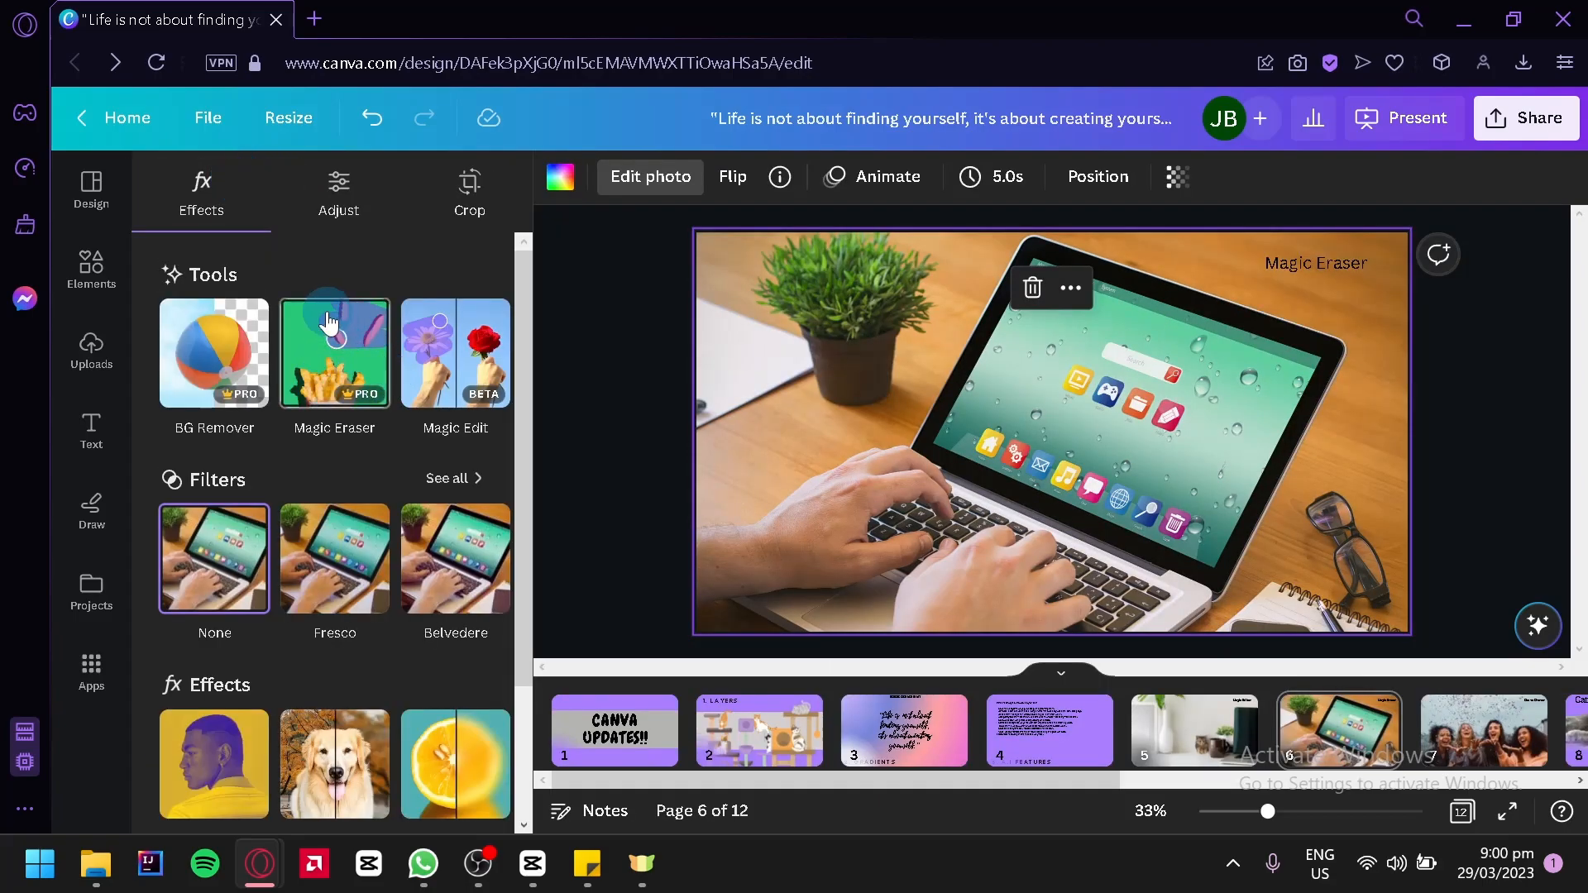
pyautogui.click(325, 365)
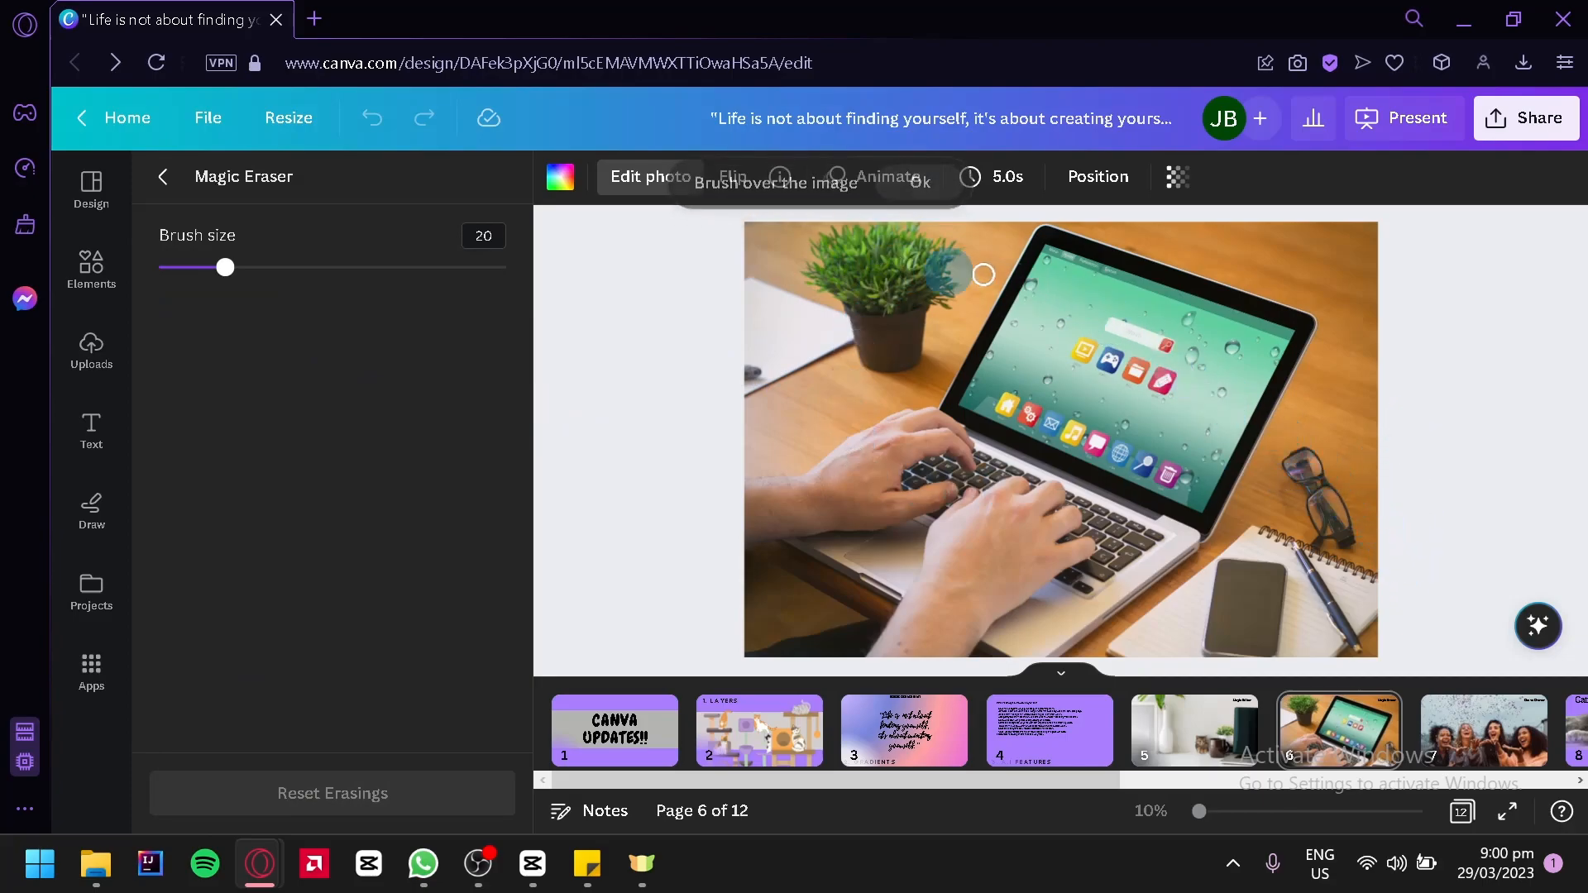
# Erase the eyeglasses, the paper with the pen and the potted plant from the desk using a brush size of 43
pyautogui.moveTo(231, 271); pyautogui.dragTo(306, 267)
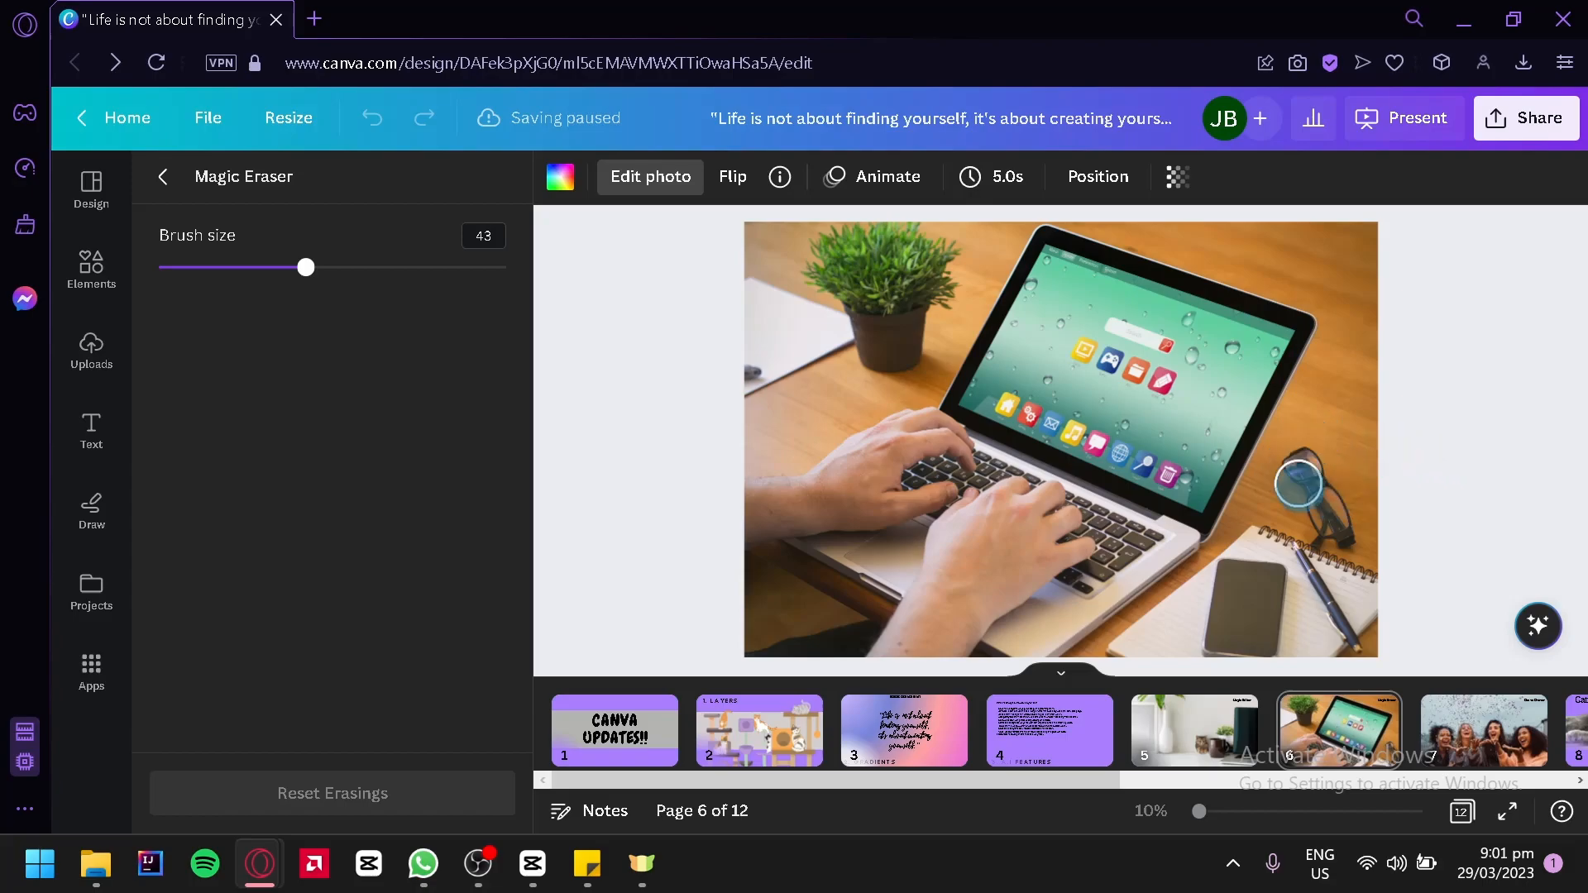
pyautogui.moveTo(1306, 455); pyautogui.dragTo(1343, 535)
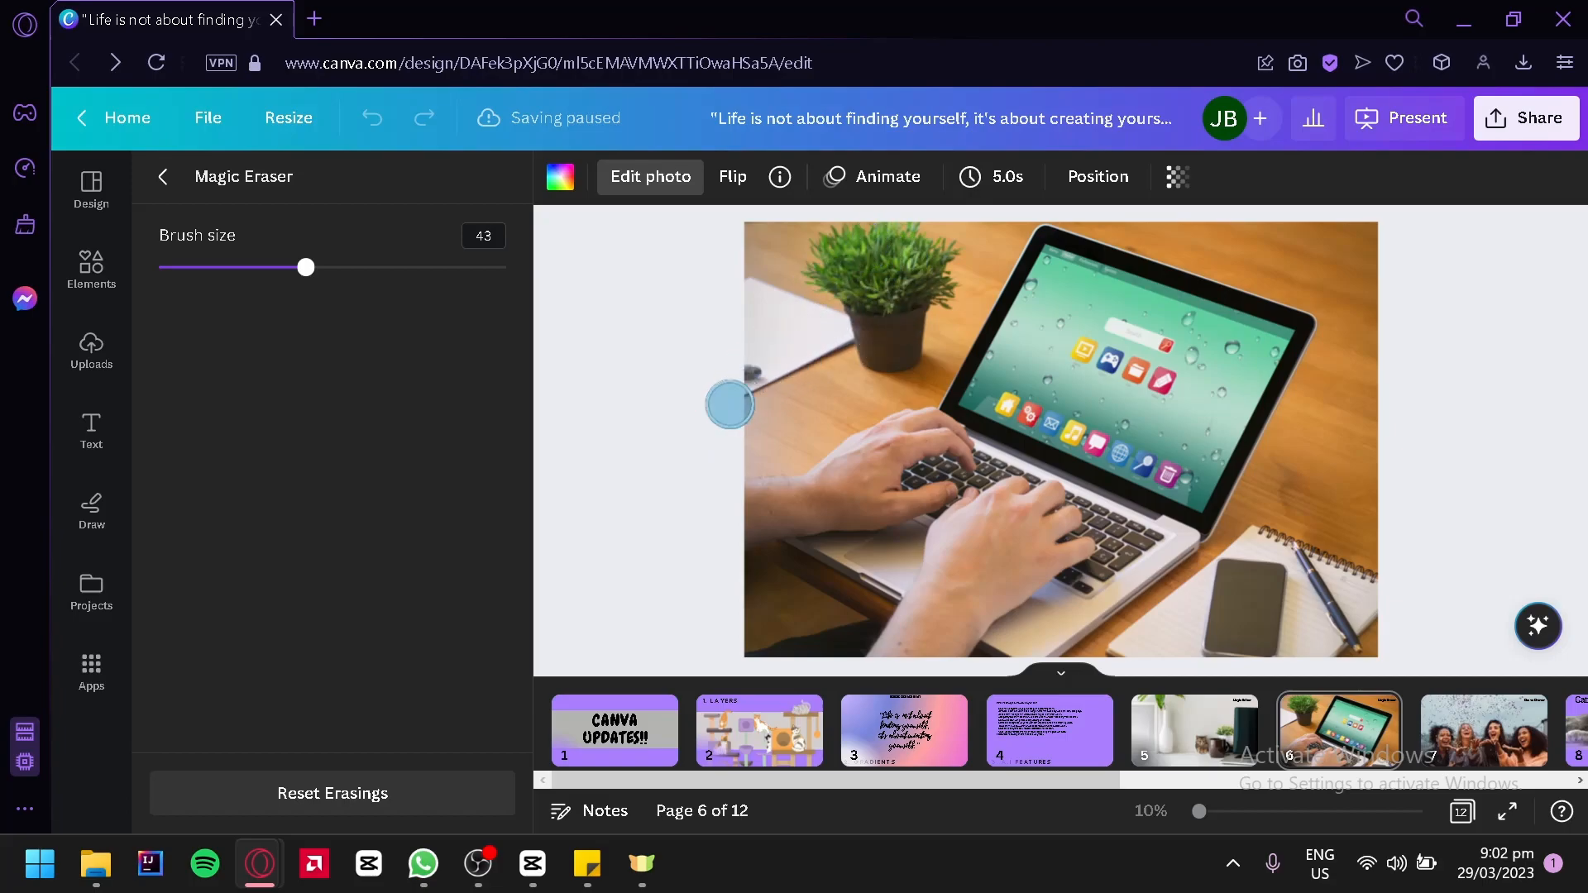
pyautogui.moveTo(732, 401)
pyautogui.mouseDown()
pyautogui.moveTo(865, 331)
pyautogui.moveTo(879, 332)
pyautogui.moveTo(862, 355)
pyautogui.moveTo(888, 357)
pyautogui.moveTo(952, 271)
pyautogui.moveTo(948, 244)
pyautogui.moveTo(946, 287)
pyautogui.moveTo(928, 294)
pyautogui.moveTo(857, 243)
pyautogui.moveTo(841, 251)
pyautogui.moveTo(850, 287)
pyautogui.moveTo(823, 278)
pyautogui.moveTo(850, 235)
pyautogui.moveTo(859, 298)
pyautogui.moveTo(894, 273)
pyautogui.moveTo(912, 220)
pyautogui.moveTo(882, 308)
pyautogui.moveTo(821, 329)
pyautogui.moveTo(775, 321)
pyautogui.moveTo(736, 283)
pyautogui.moveTo(816, 304)
pyautogui.moveTo(802, 322)
pyautogui.moveTo(748, 321)
pyautogui.moveTo(764, 353)
pyautogui.moveTo(796, 361)
pyautogui.moveTo(758, 346)
pyautogui.mouseUp()
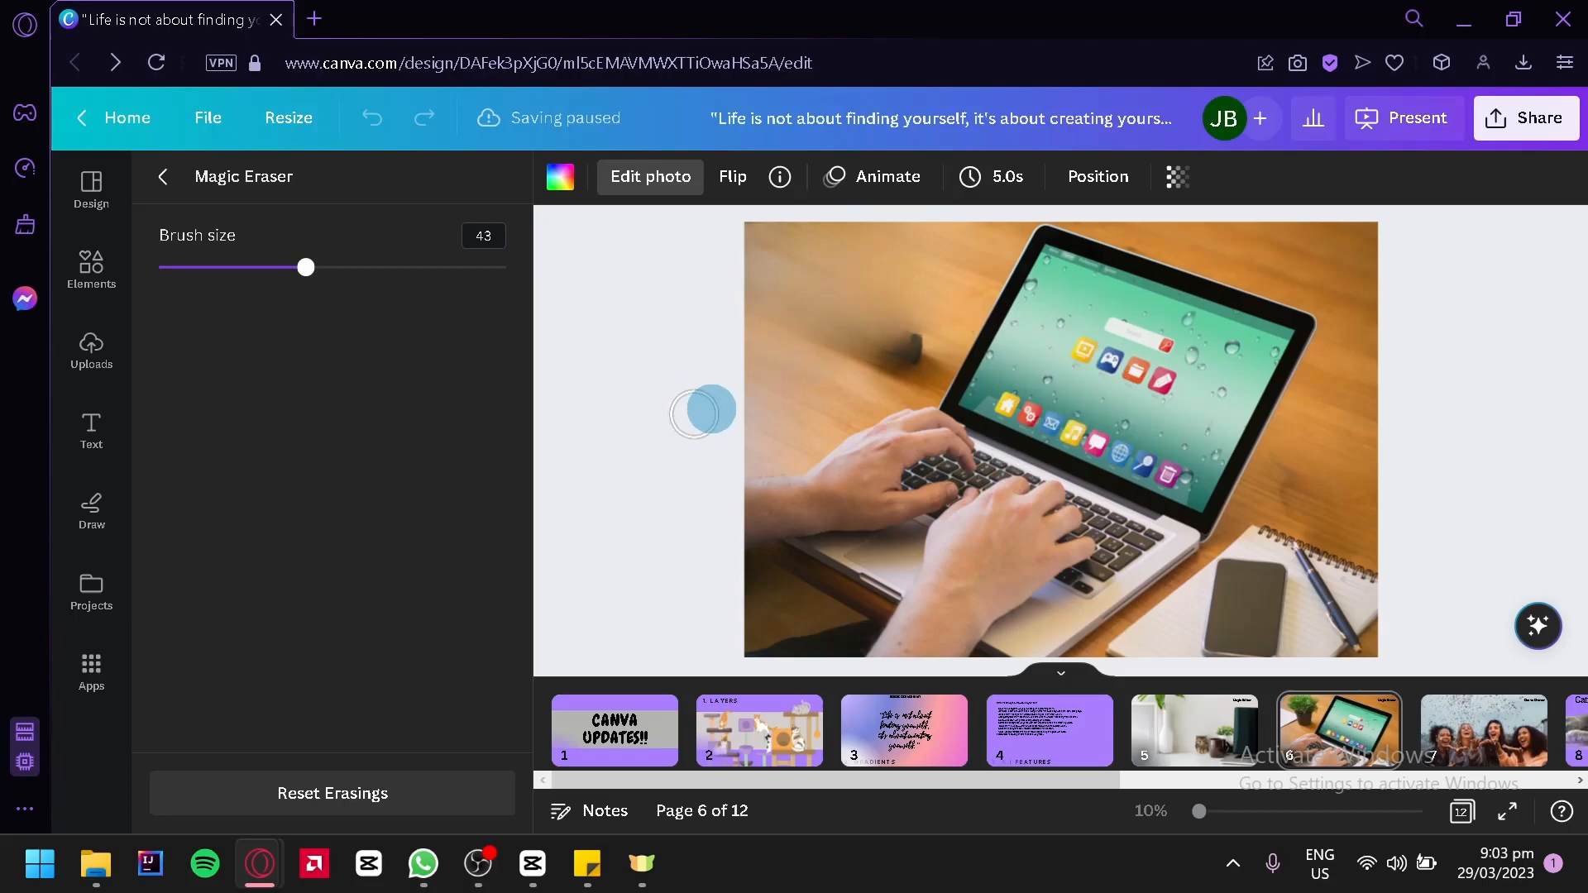
# Go to page 7 and set the drawing marker to the yellow document color
pyautogui.click(1484, 759)
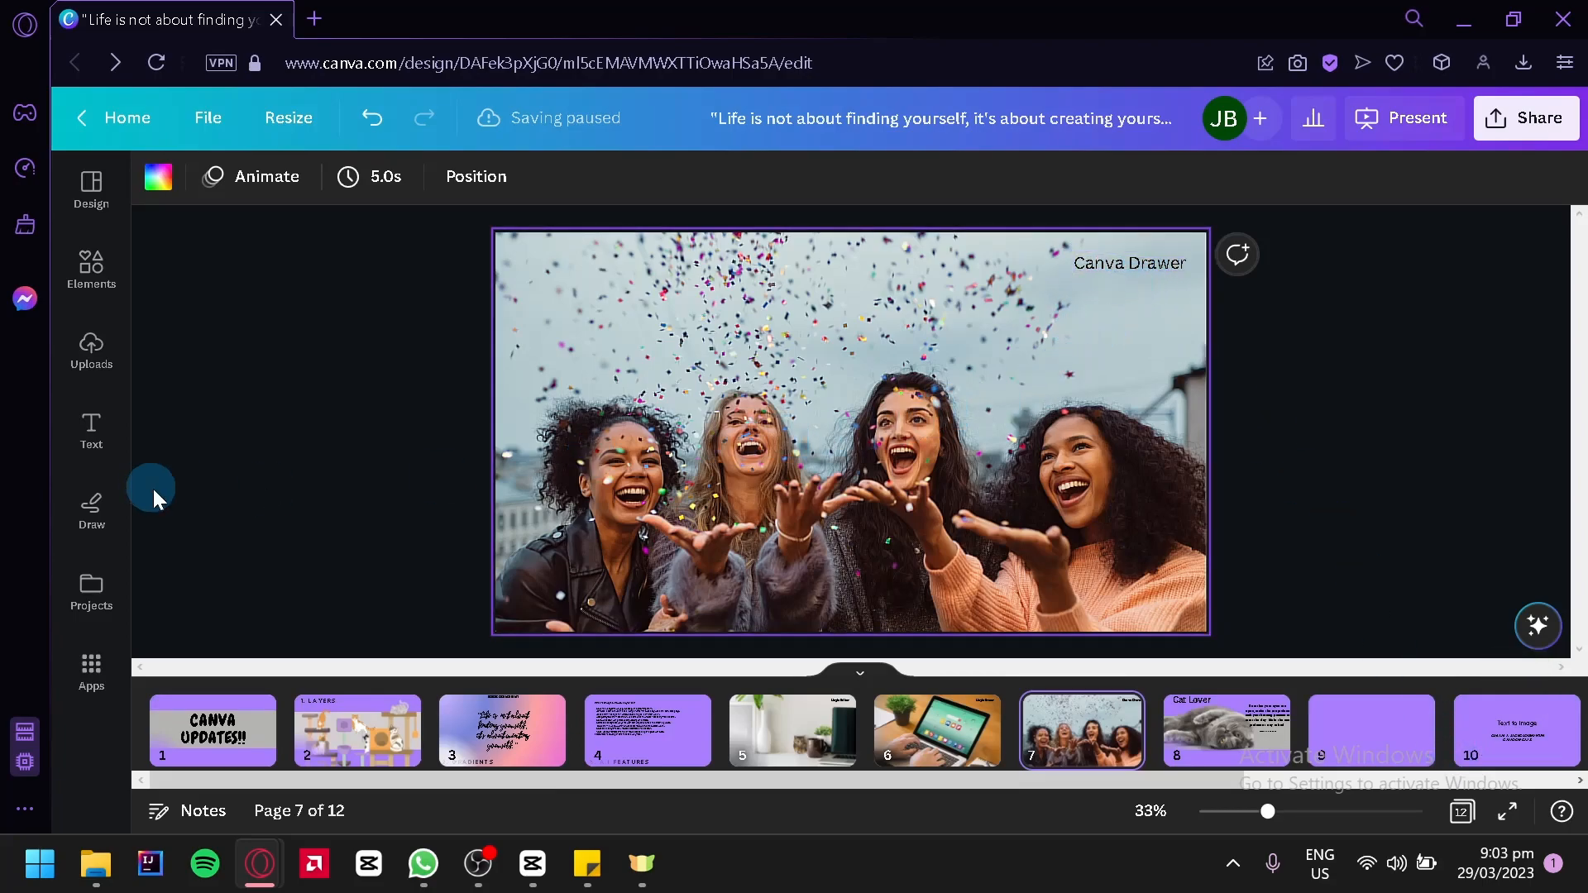
pyautogui.click(118, 489)
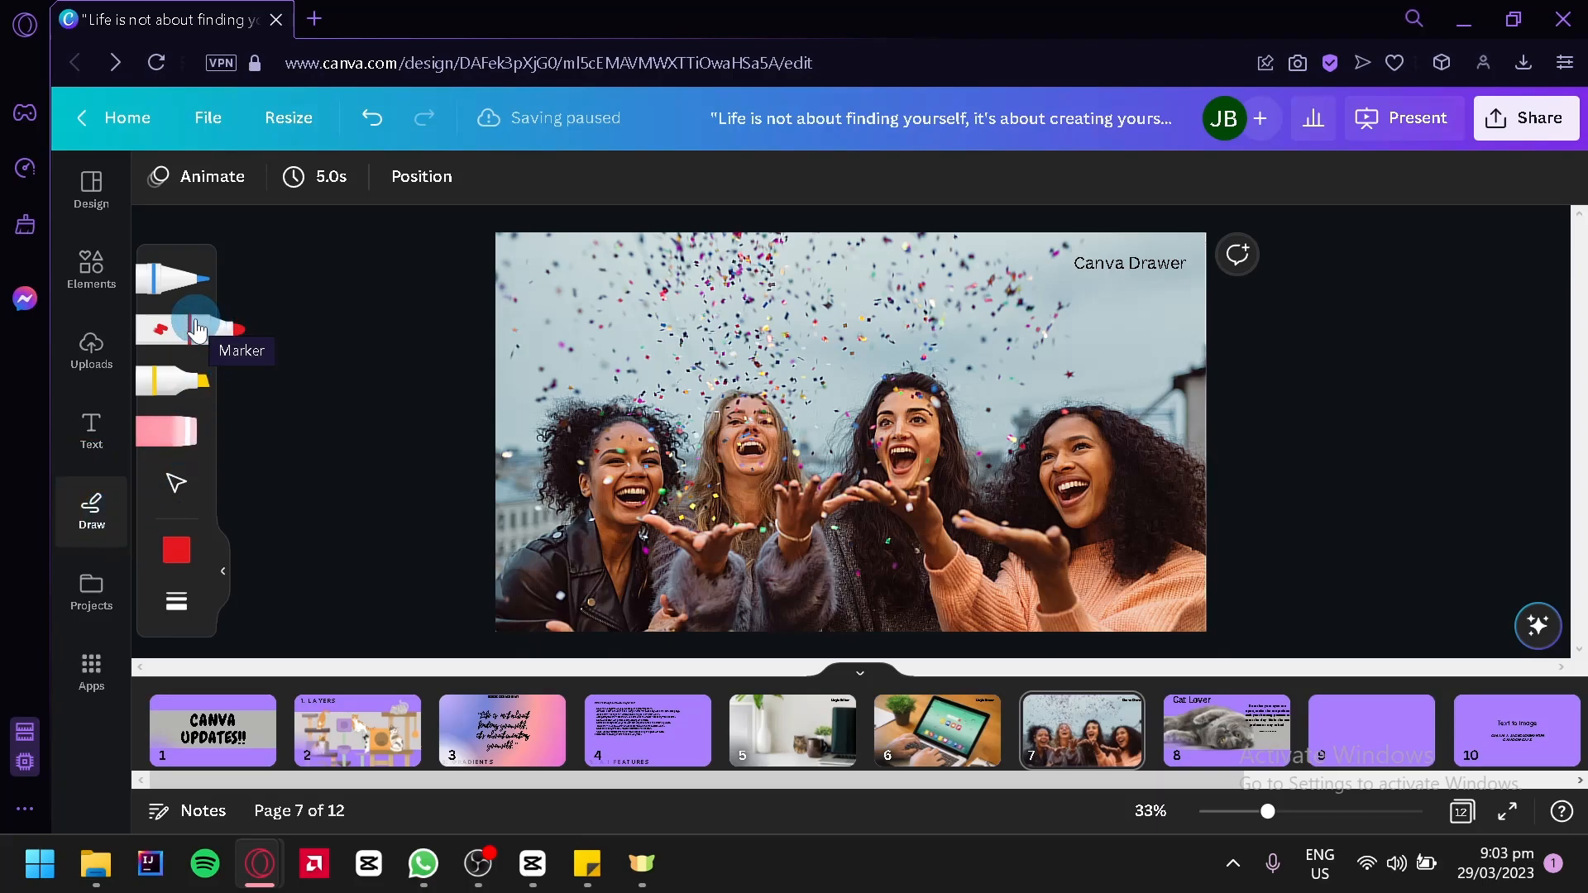
pyautogui.click(176, 548)
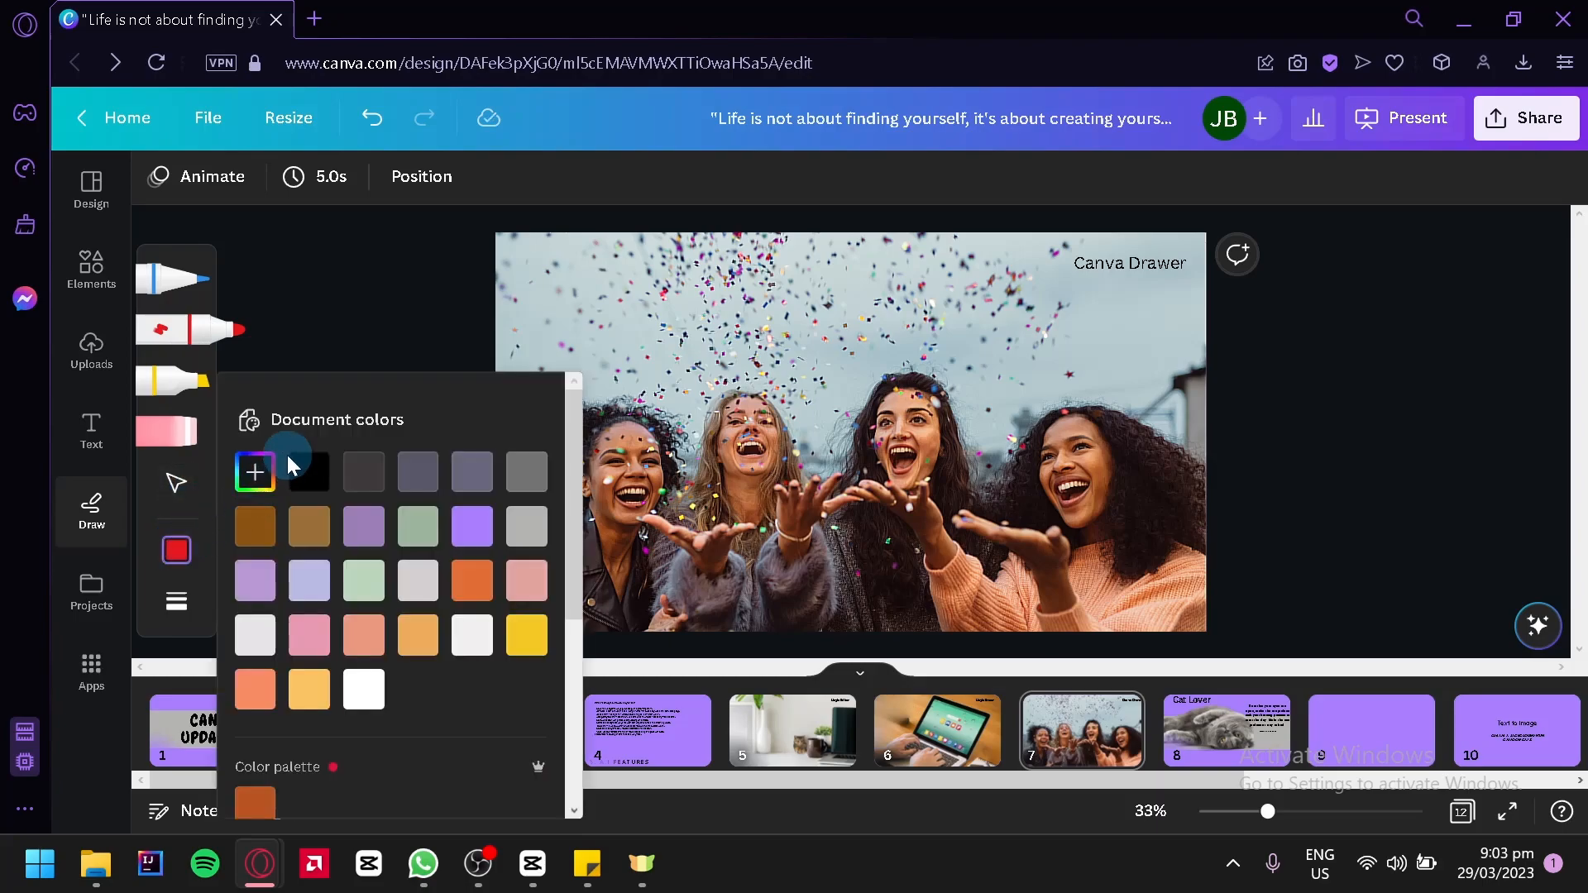
pyautogui.click(263, 656)
pyautogui.scroll(-4, 415, 658)
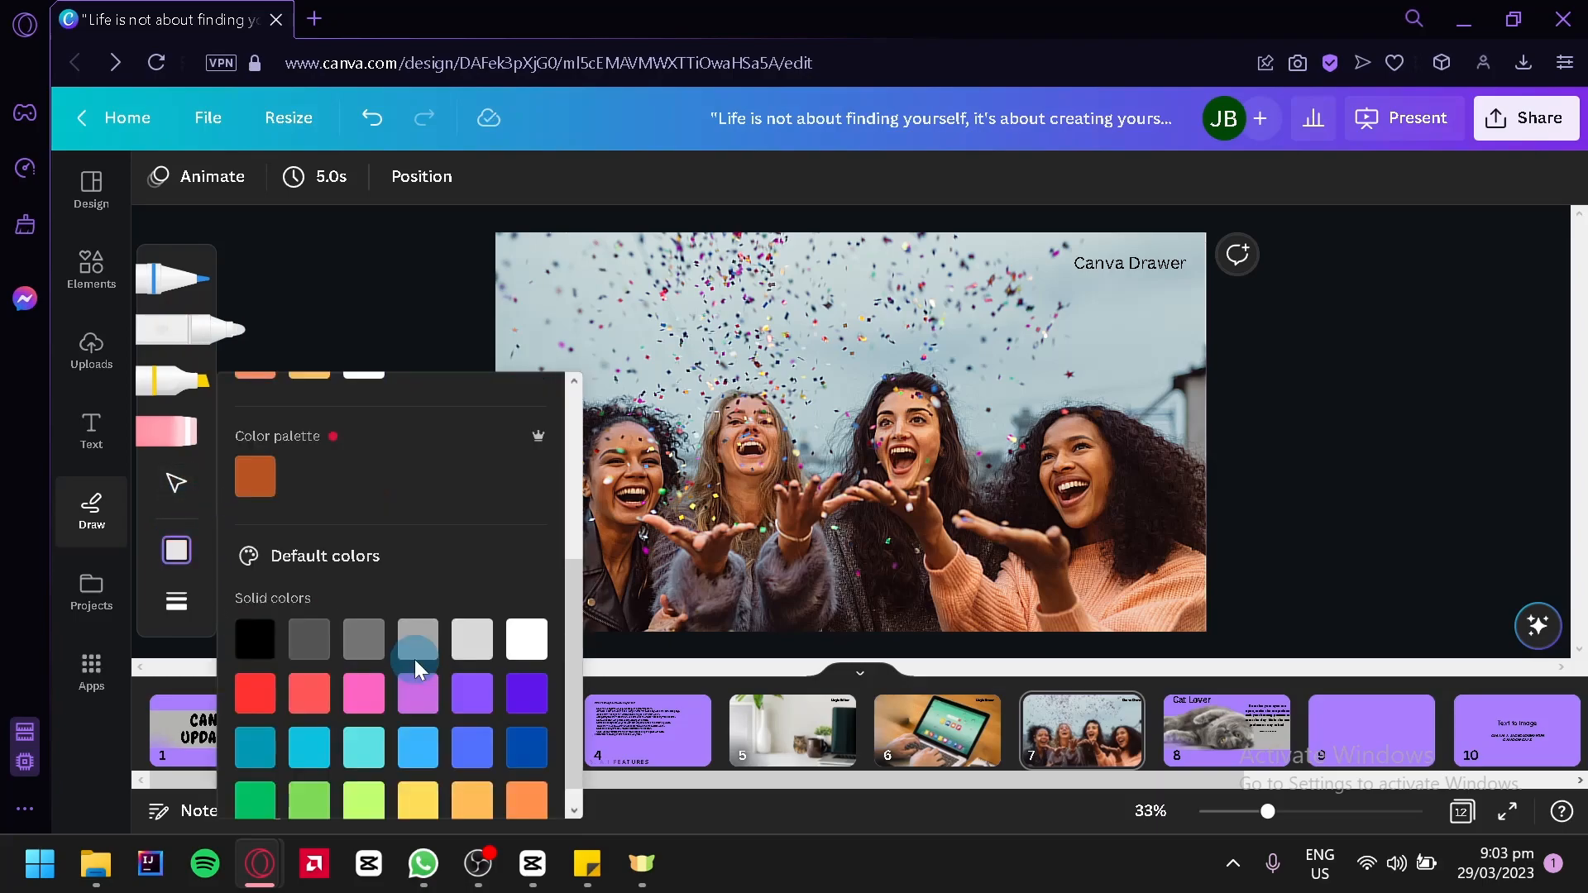
pyautogui.click(526, 656)
pyautogui.scroll(4, 468, 574)
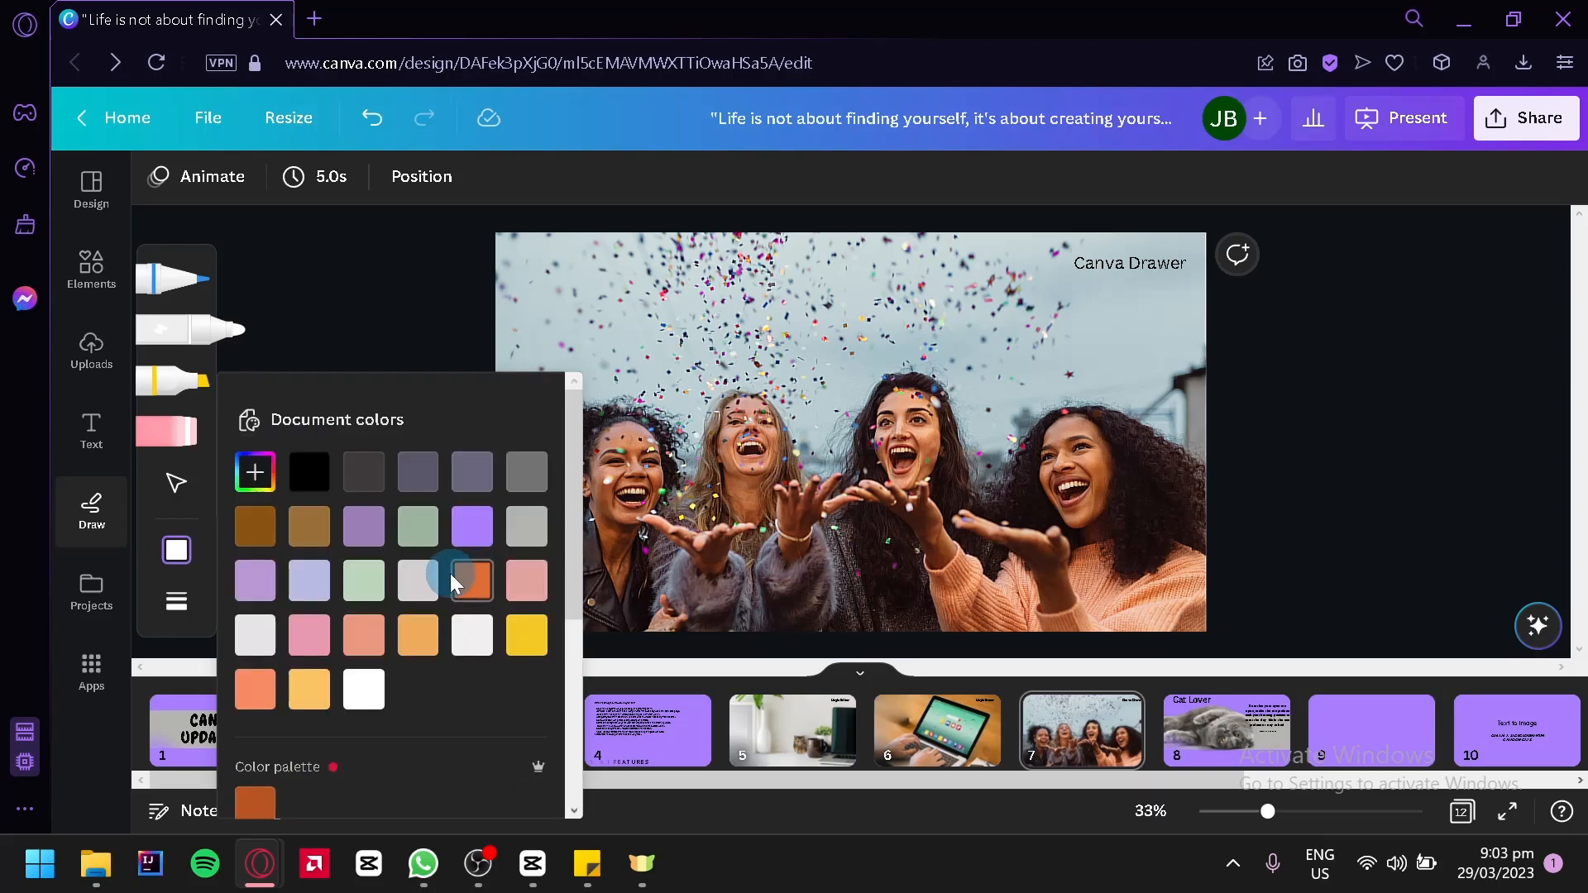
pyautogui.click(517, 649)
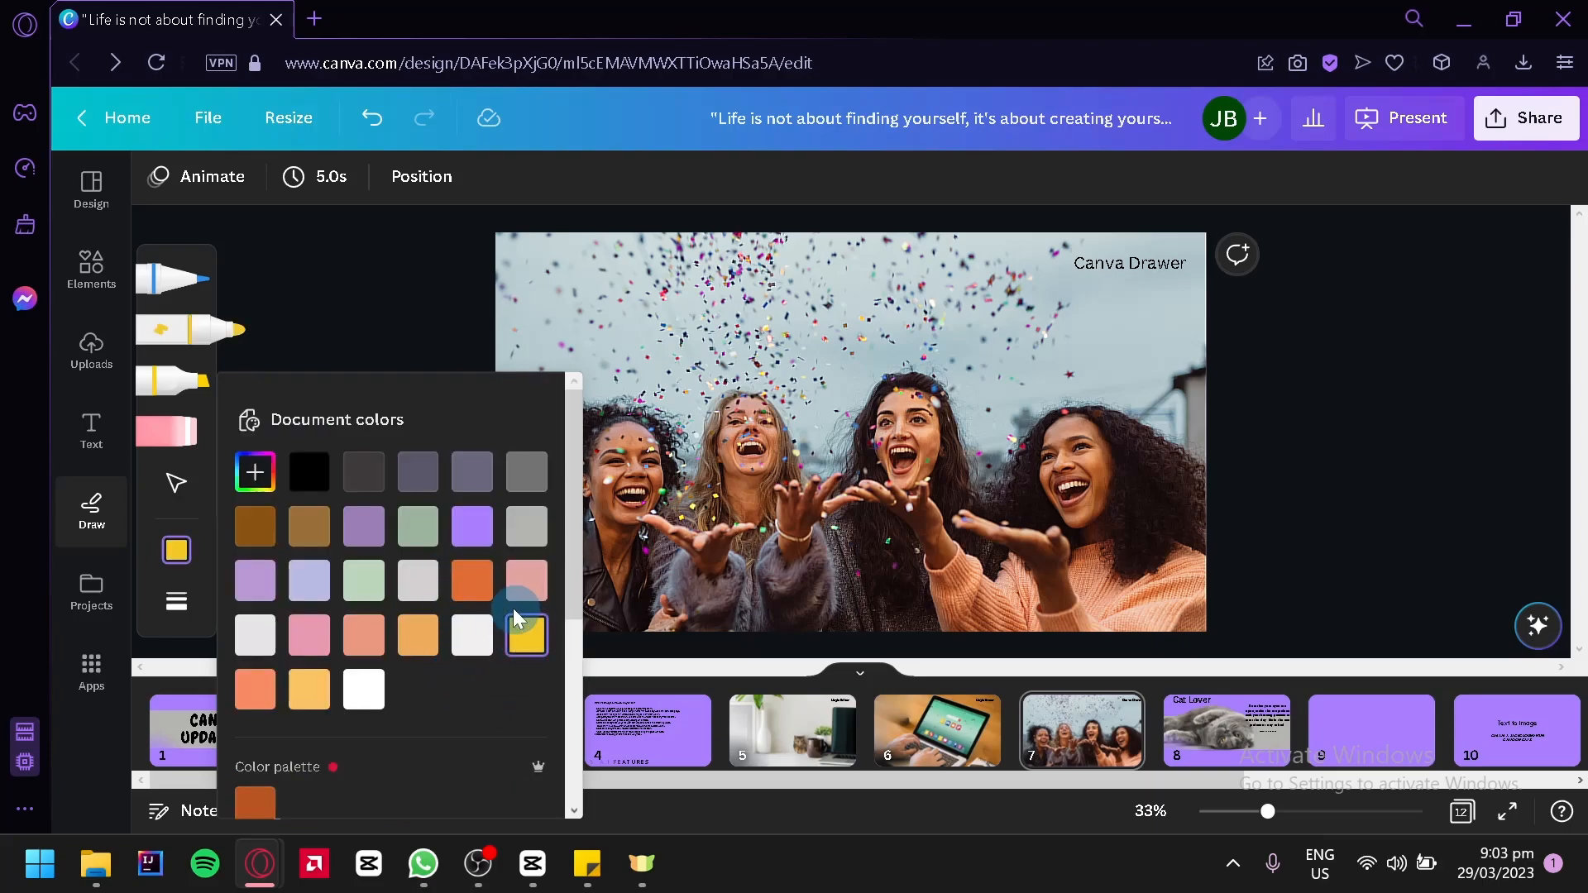
pyautogui.click(185, 546)
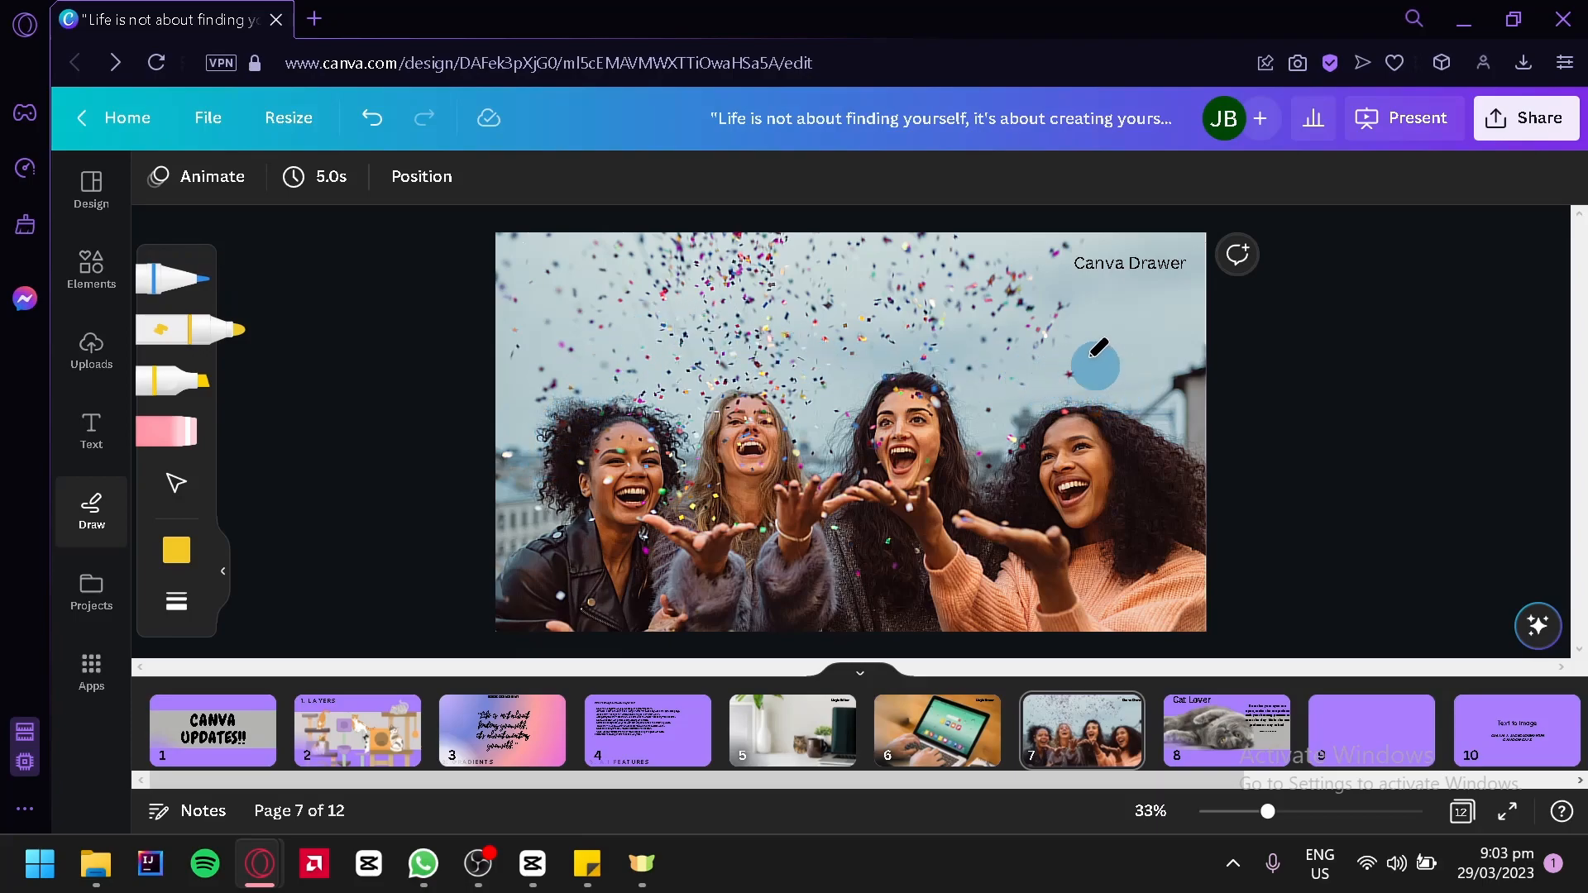
# Draw yellow rays above the rightmost woman's head and a yellow crown above the woman beside her
pyautogui.moveTo(1137, 405)
pyautogui.mouseDown()
pyautogui.moveTo(1134, 351)
pyautogui.moveTo(1054, 349)
pyautogui.moveTo(1048, 407)
pyautogui.moveTo(1099, 345)
pyautogui.mouseUp()
pyautogui.moveTo(868, 364)
pyautogui.mouseDown()
pyautogui.moveTo(971, 355)
pyautogui.moveTo(928, 269)
pyautogui.moveTo(865, 355)
pyautogui.mouseUp()
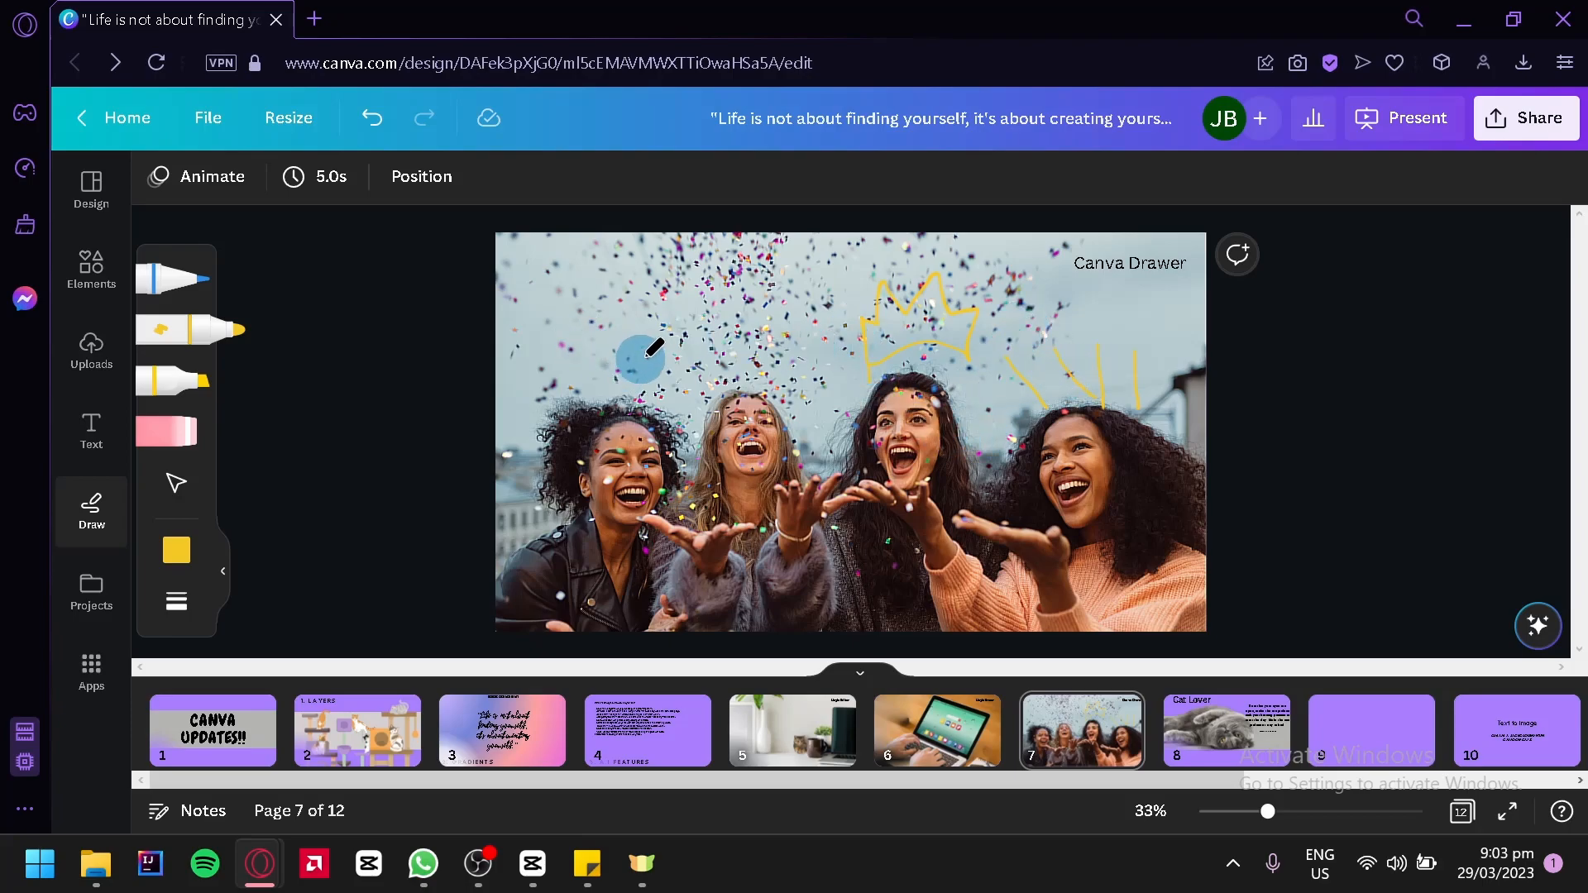
pyautogui.scroll(5, 663, 343)
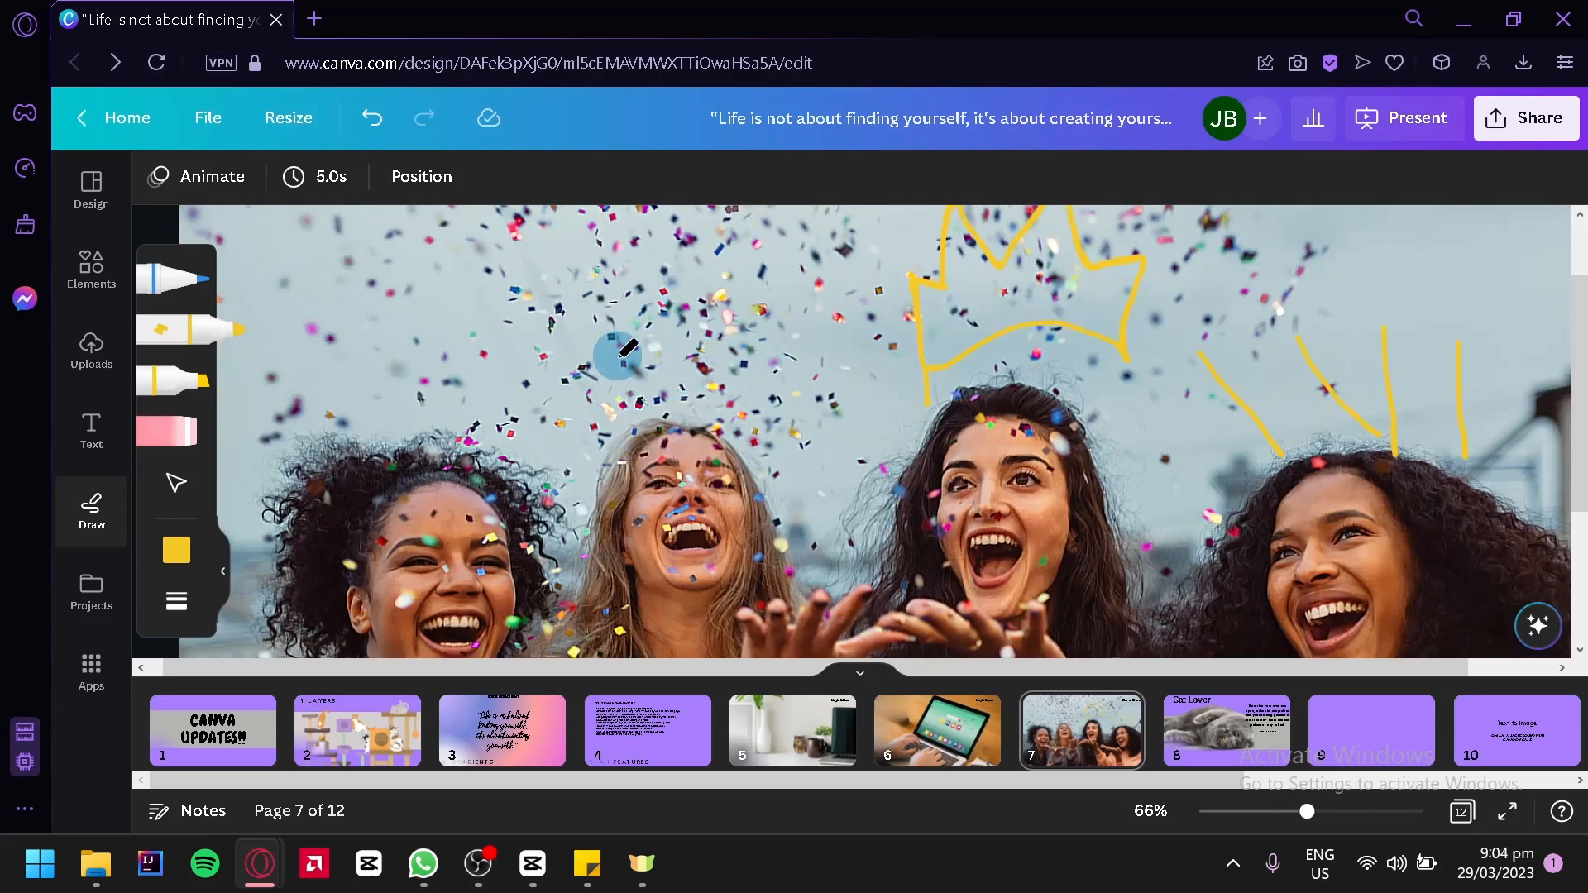
# Draw a yellow squiggle above the second woman from the left and a yellow crown above the leftmost woman
pyautogui.moveTo(585, 360)
pyautogui.mouseDown()
pyautogui.moveTo(635, 316)
pyautogui.moveTo(624, 355)
pyautogui.moveTo(666, 332)
pyautogui.moveTo(655, 356)
pyautogui.moveTo(726, 369)
pyautogui.moveTo(704, 400)
pyautogui.moveTo(752, 414)
pyautogui.moveTo(824, 384)
pyautogui.moveTo(825, 334)
pyautogui.mouseUp()
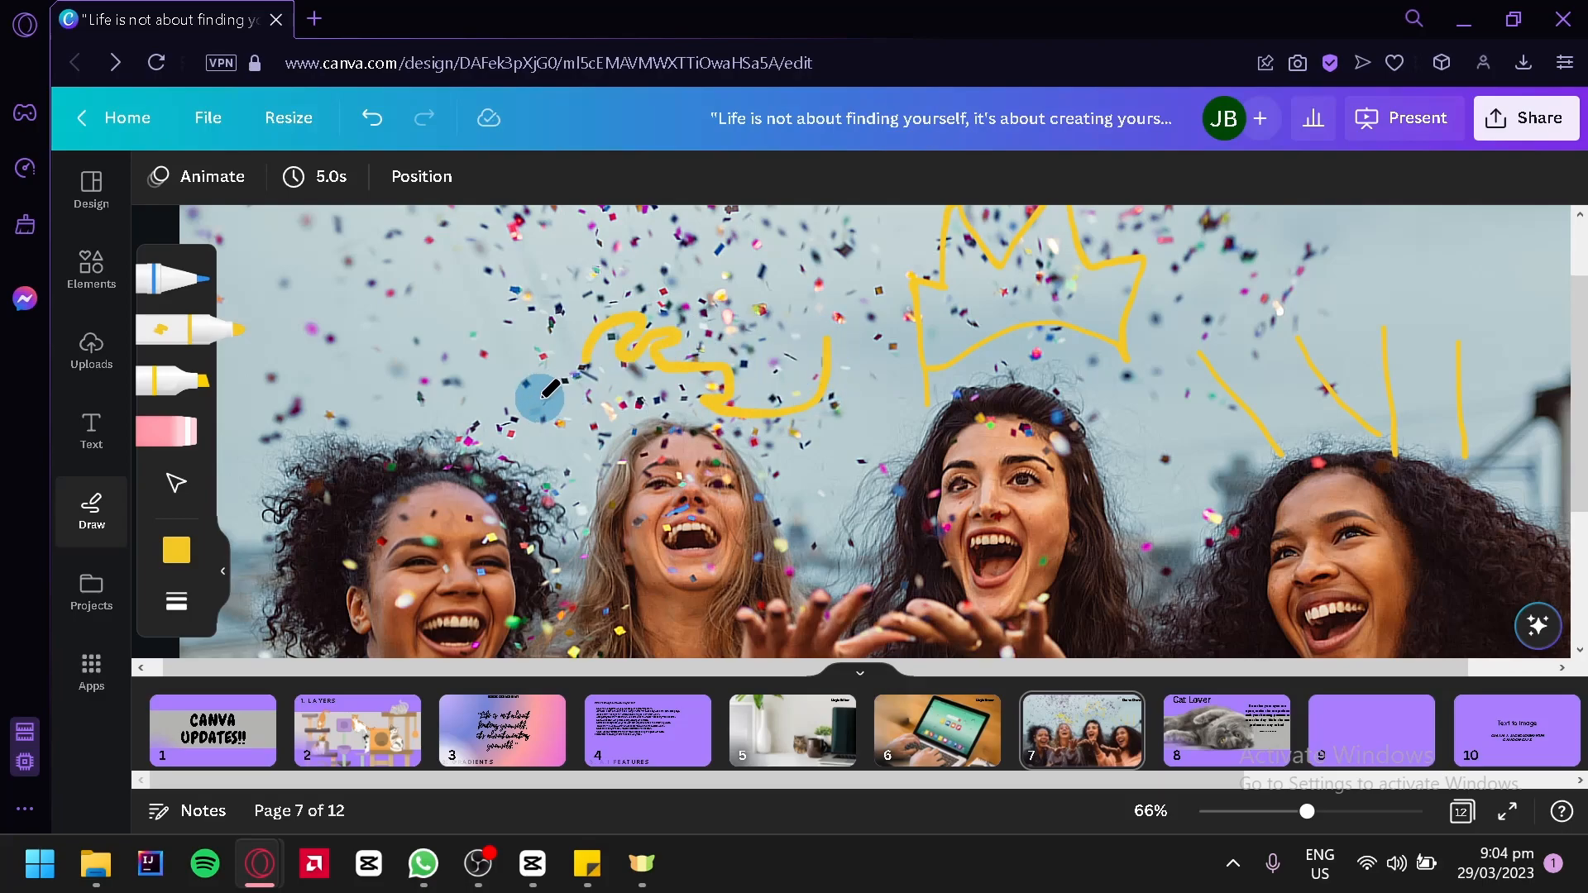
pyautogui.moveTo(424, 395)
pyautogui.mouseDown()
pyautogui.moveTo(419, 357)
pyautogui.moveTo(456, 408)
pyautogui.moveTo(480, 285)
pyautogui.moveTo(501, 299)
pyautogui.moveTo(521, 423)
pyautogui.moveTo(389, 401)
pyautogui.mouseUp()
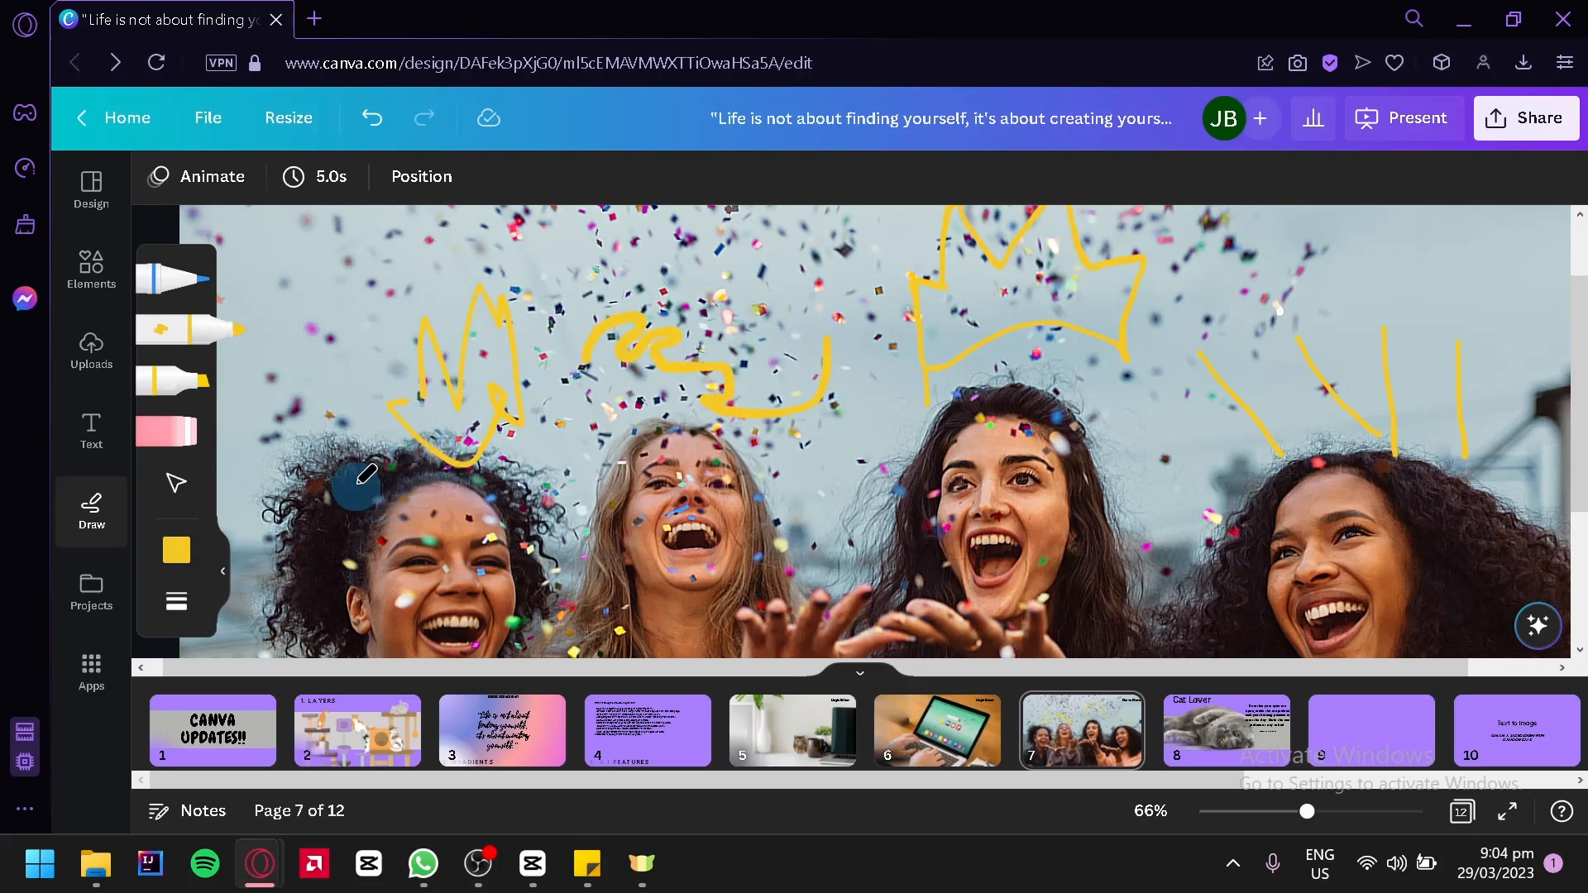
# Switch from drawing to selecting and move the leftmost woman's crown slightly up and to the left
pyautogui.click(173, 451)
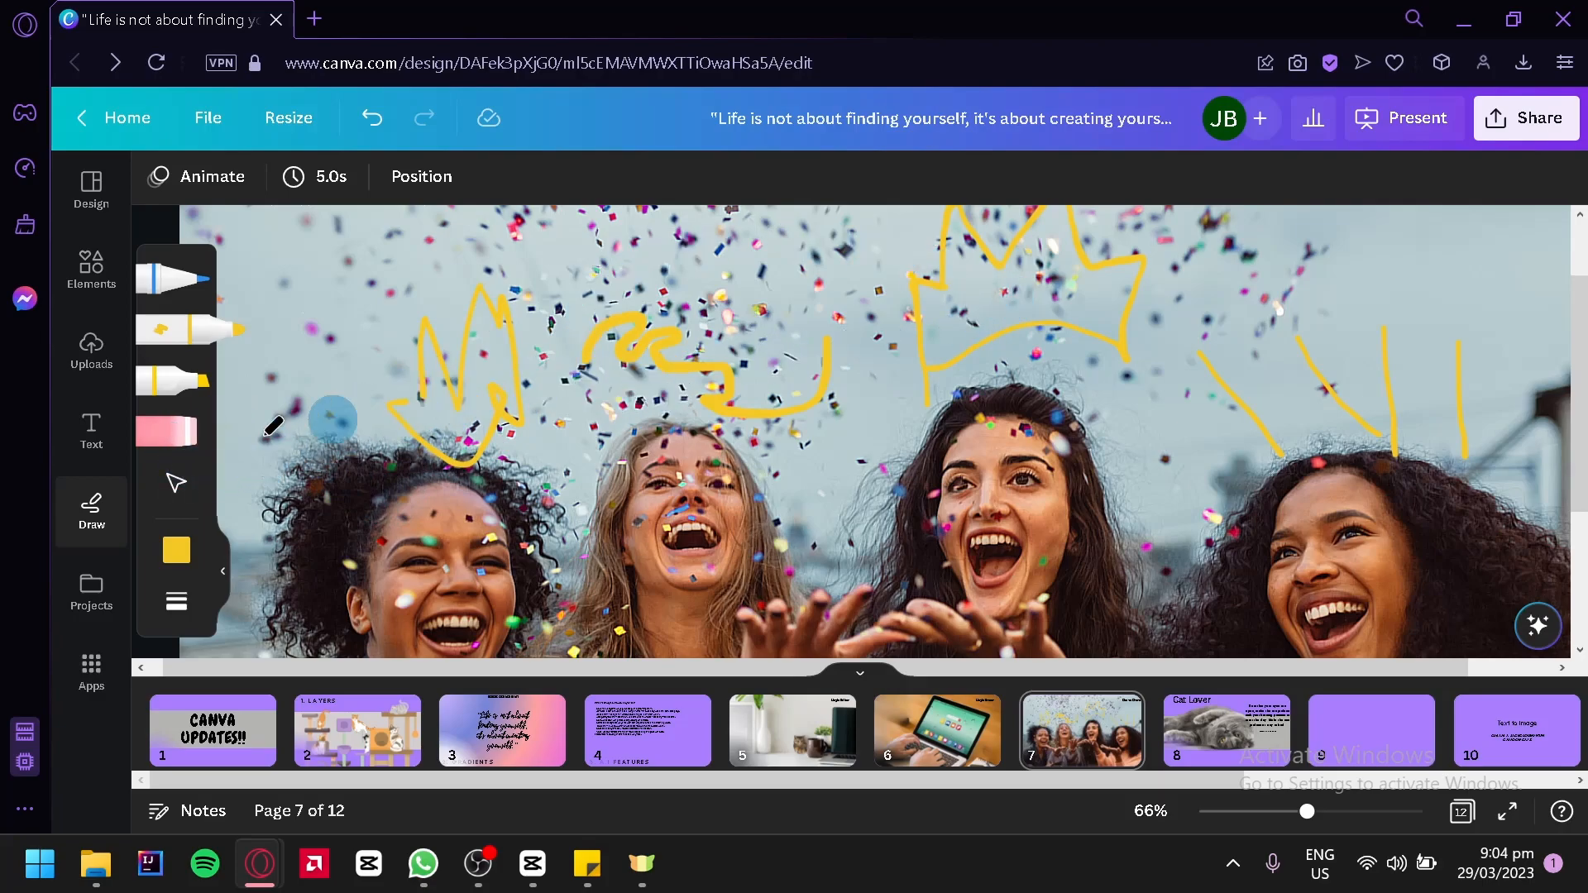
pyautogui.click(173, 491)
pyautogui.click(461, 372)
pyautogui.moveTo(483, 369)
pyautogui.mouseDown()
pyautogui.moveTo(507, 361)
pyautogui.moveTo(415, 342)
pyautogui.mouseUp()
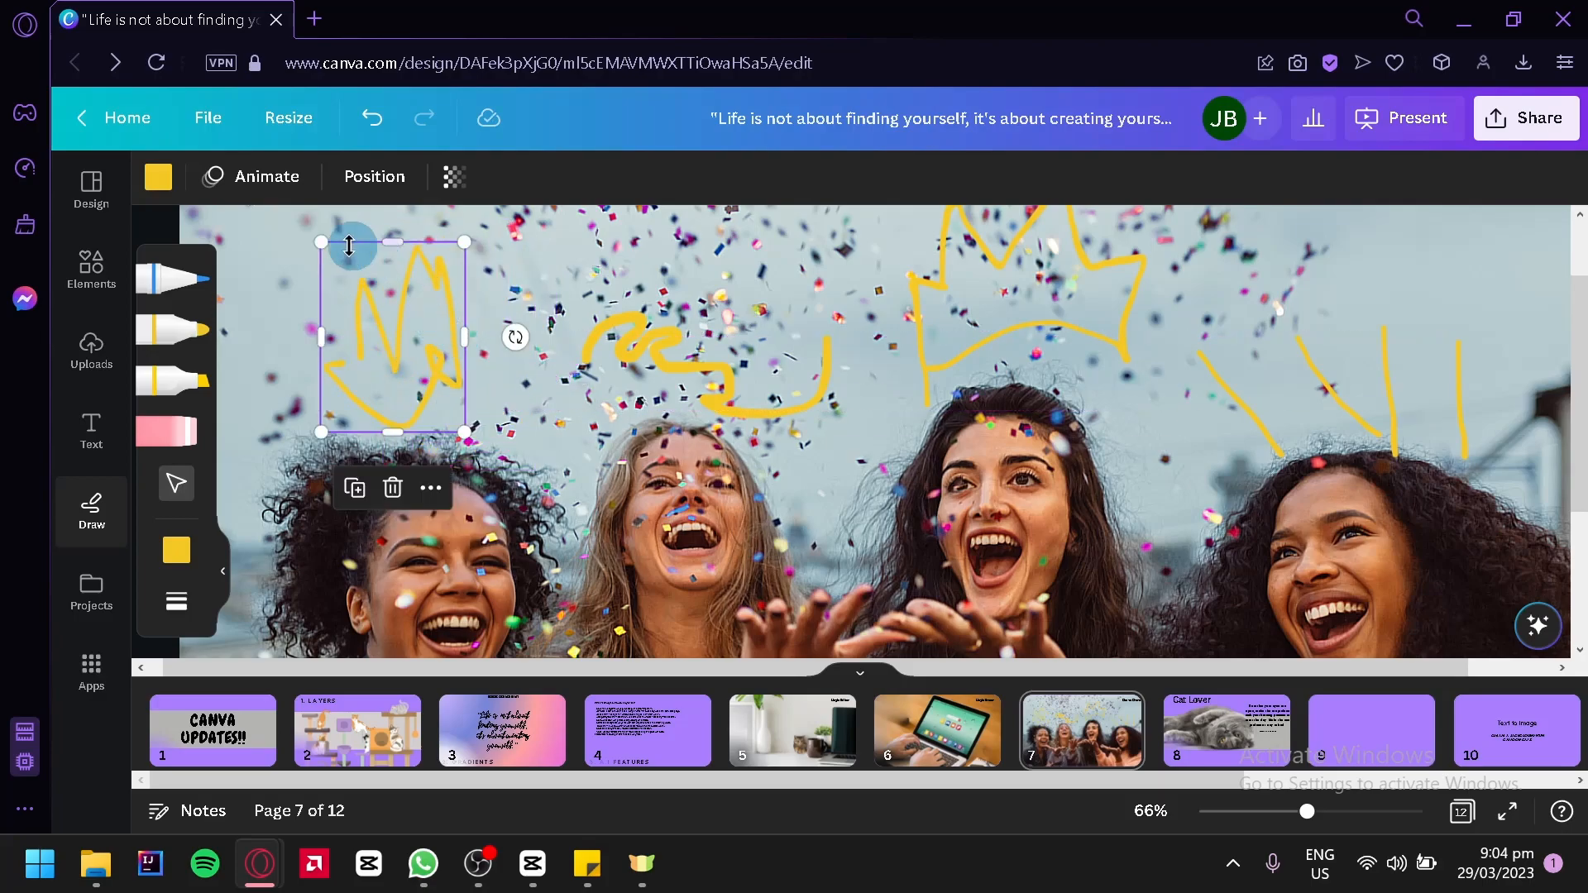
# Recolor the leftmost crown, trying a yellow-to-green gradient before applying the blue-to-pink gradient from the document colors
pyautogui.click(166, 191)
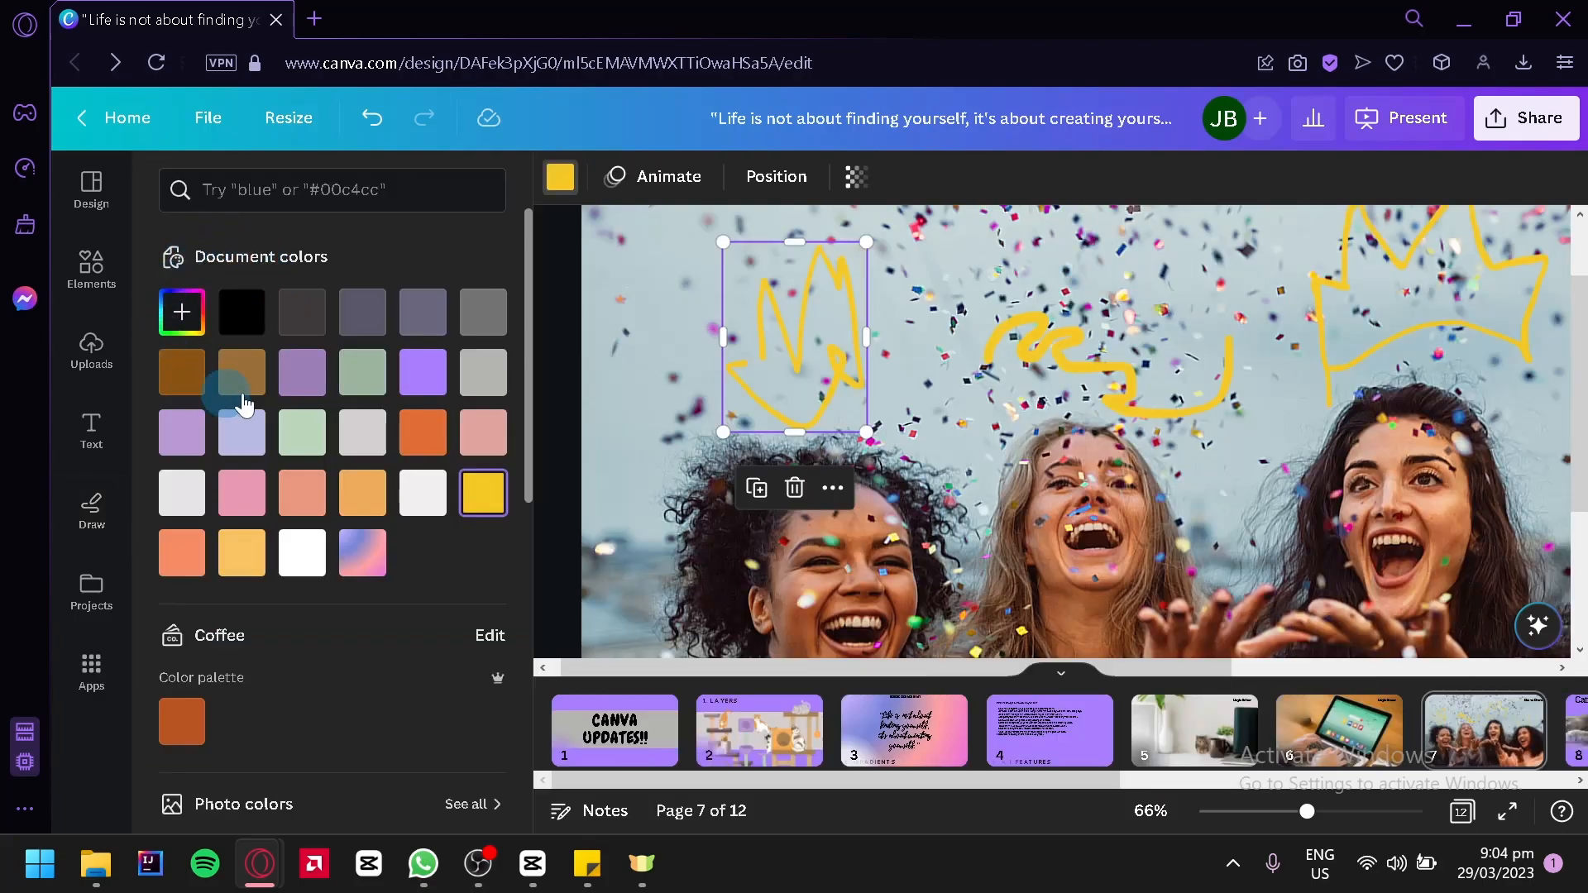
pyautogui.click(485, 501)
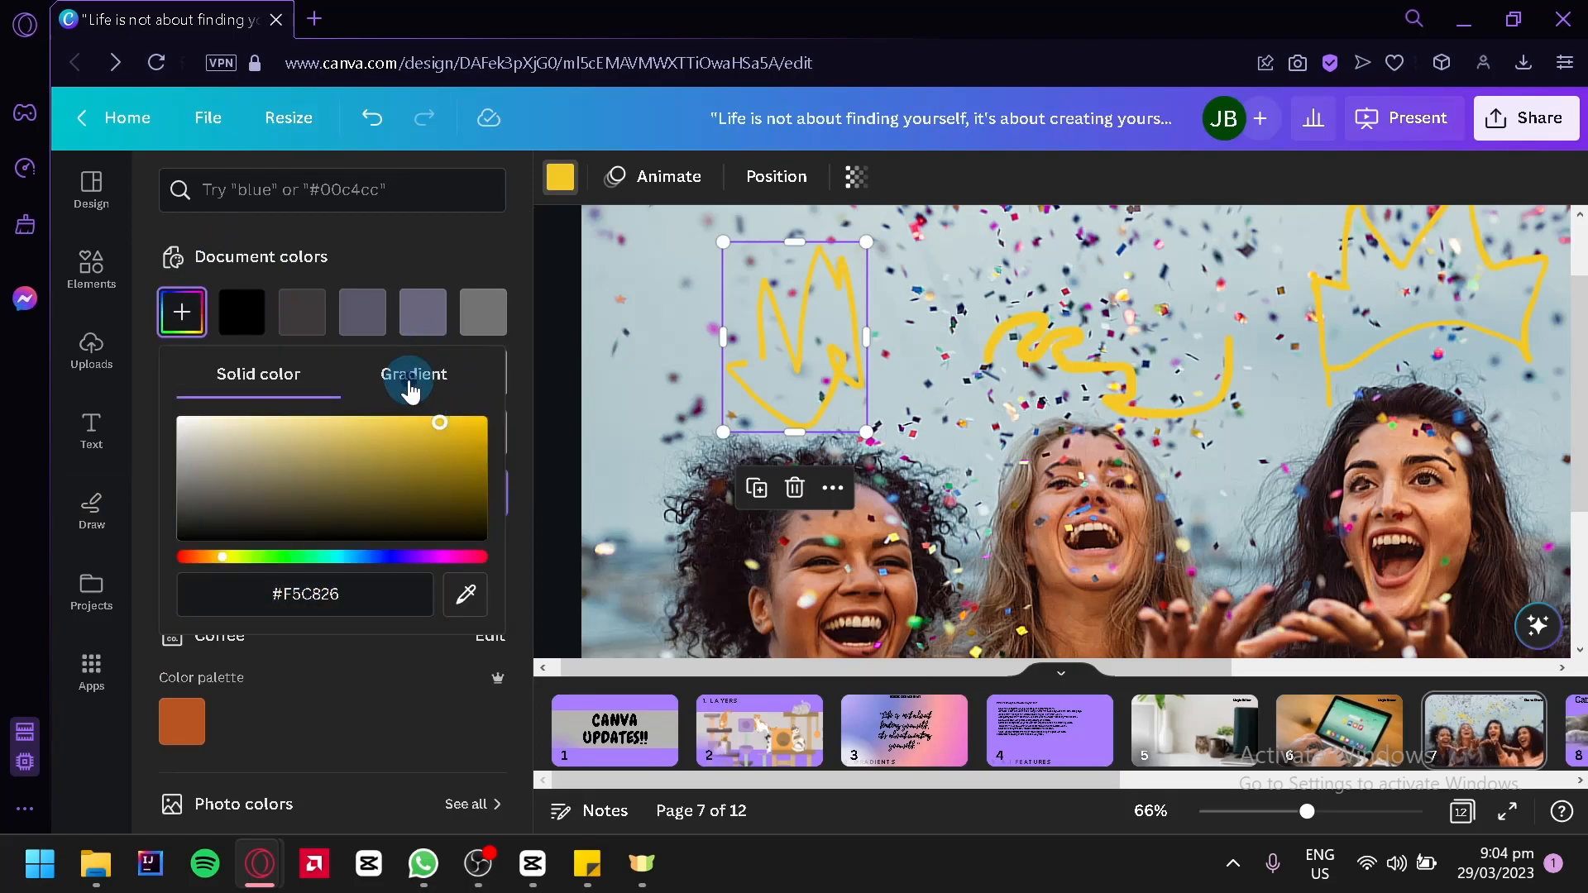
pyautogui.click(409, 387)
pyautogui.click(255, 578)
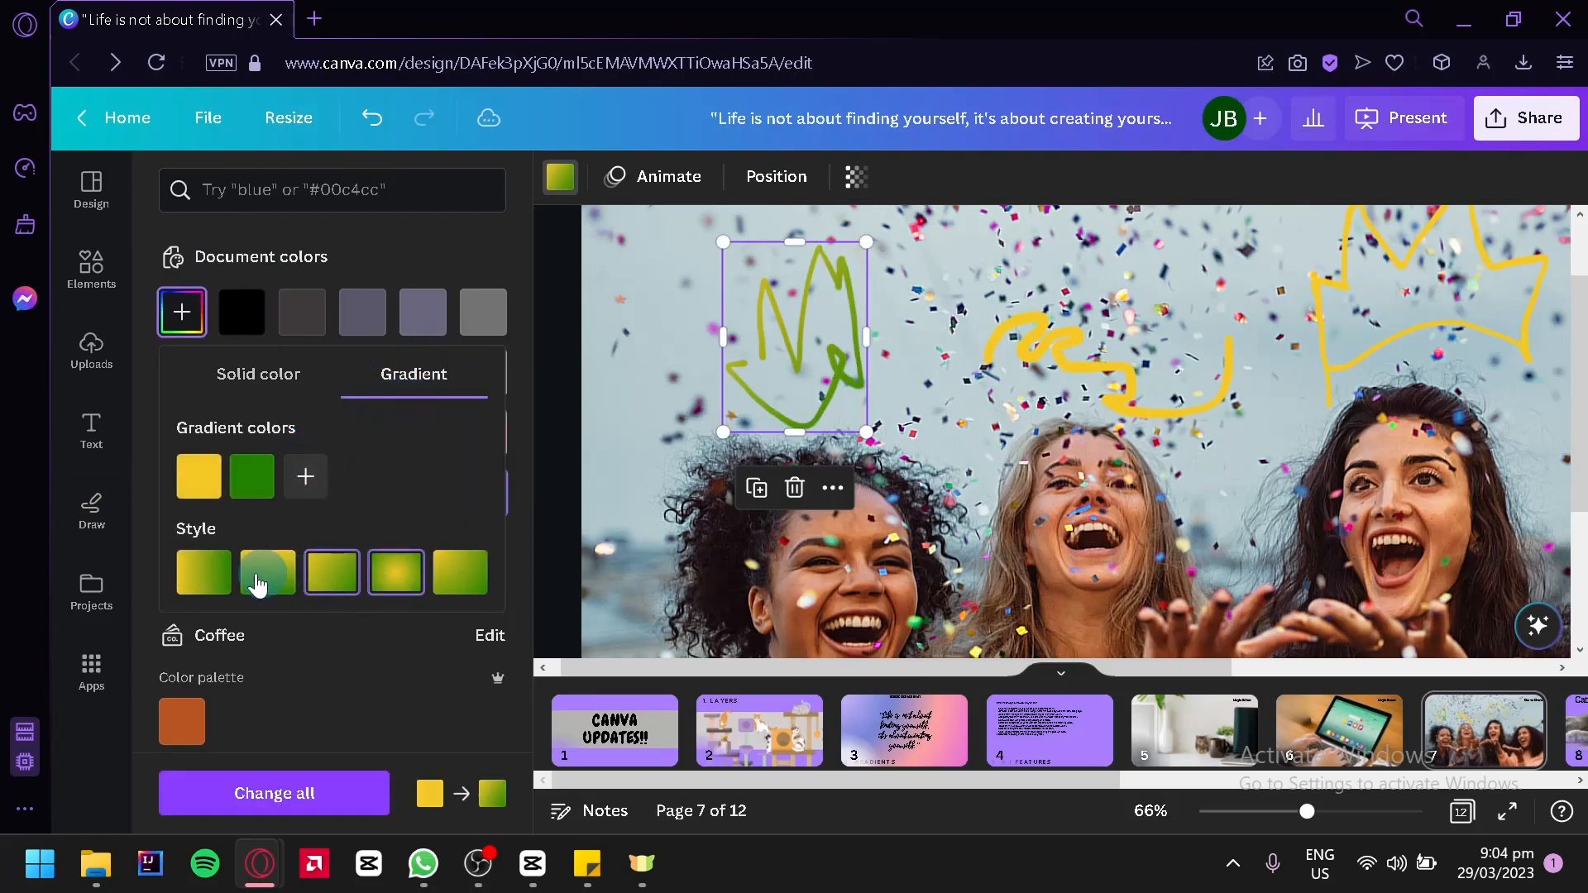
pyautogui.click(418, 642)
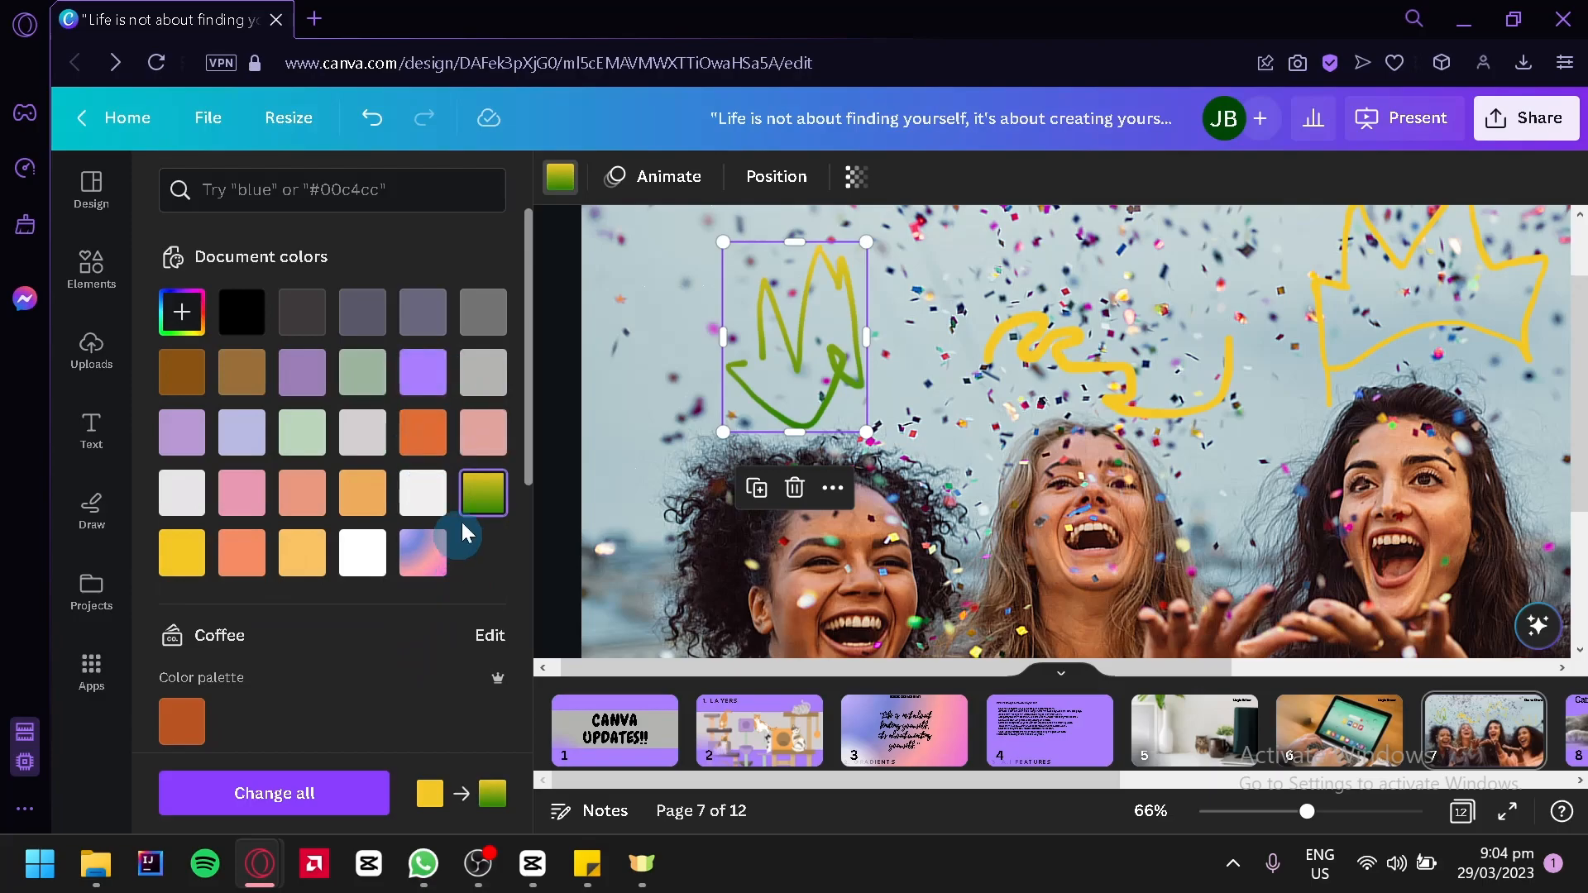
pyautogui.click(440, 553)
pyautogui.click(768, 285)
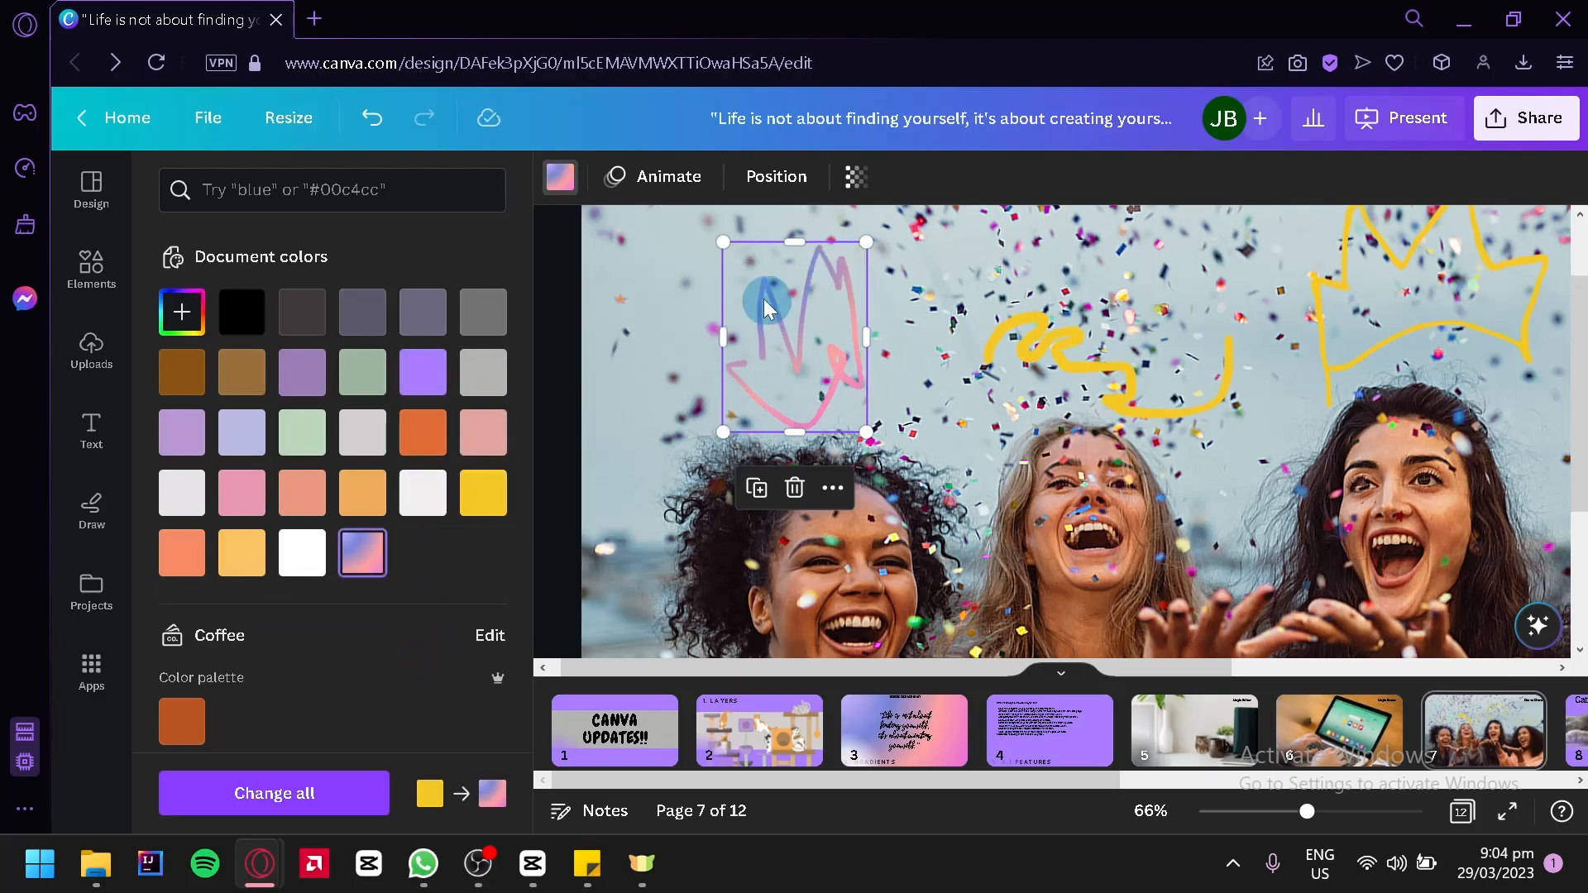
# Look through the photo colors and default colors for the crown drawing, keeping the blue-to-pink document gradient
pyautogui.scroll(-8, 410, 463)
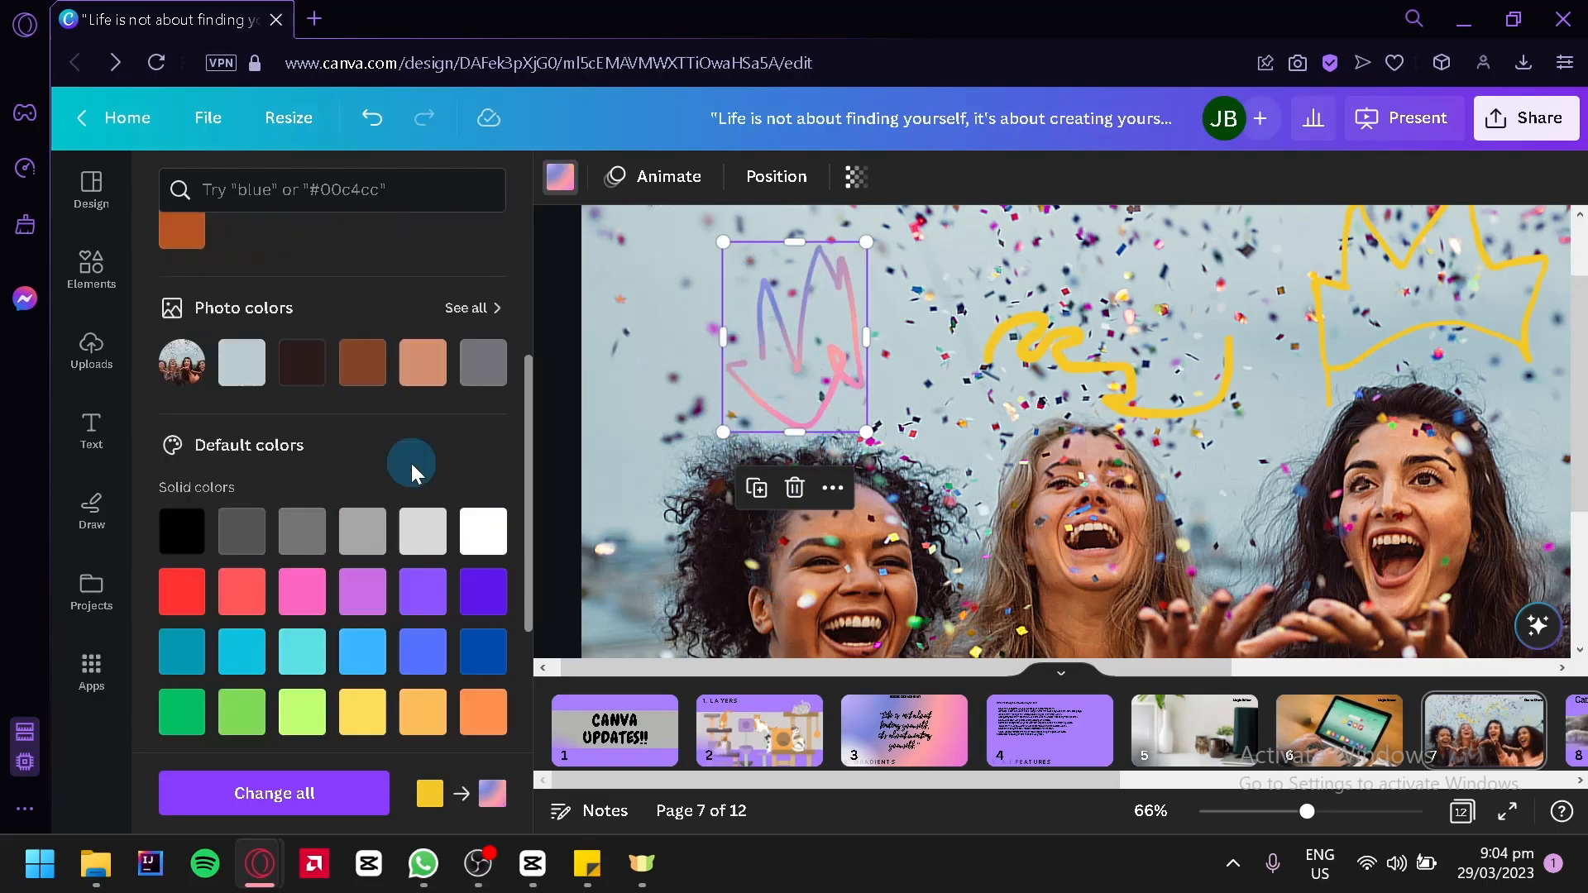
pyautogui.scroll(6, 332, 485)
pyautogui.scroll(-2, 389, 550)
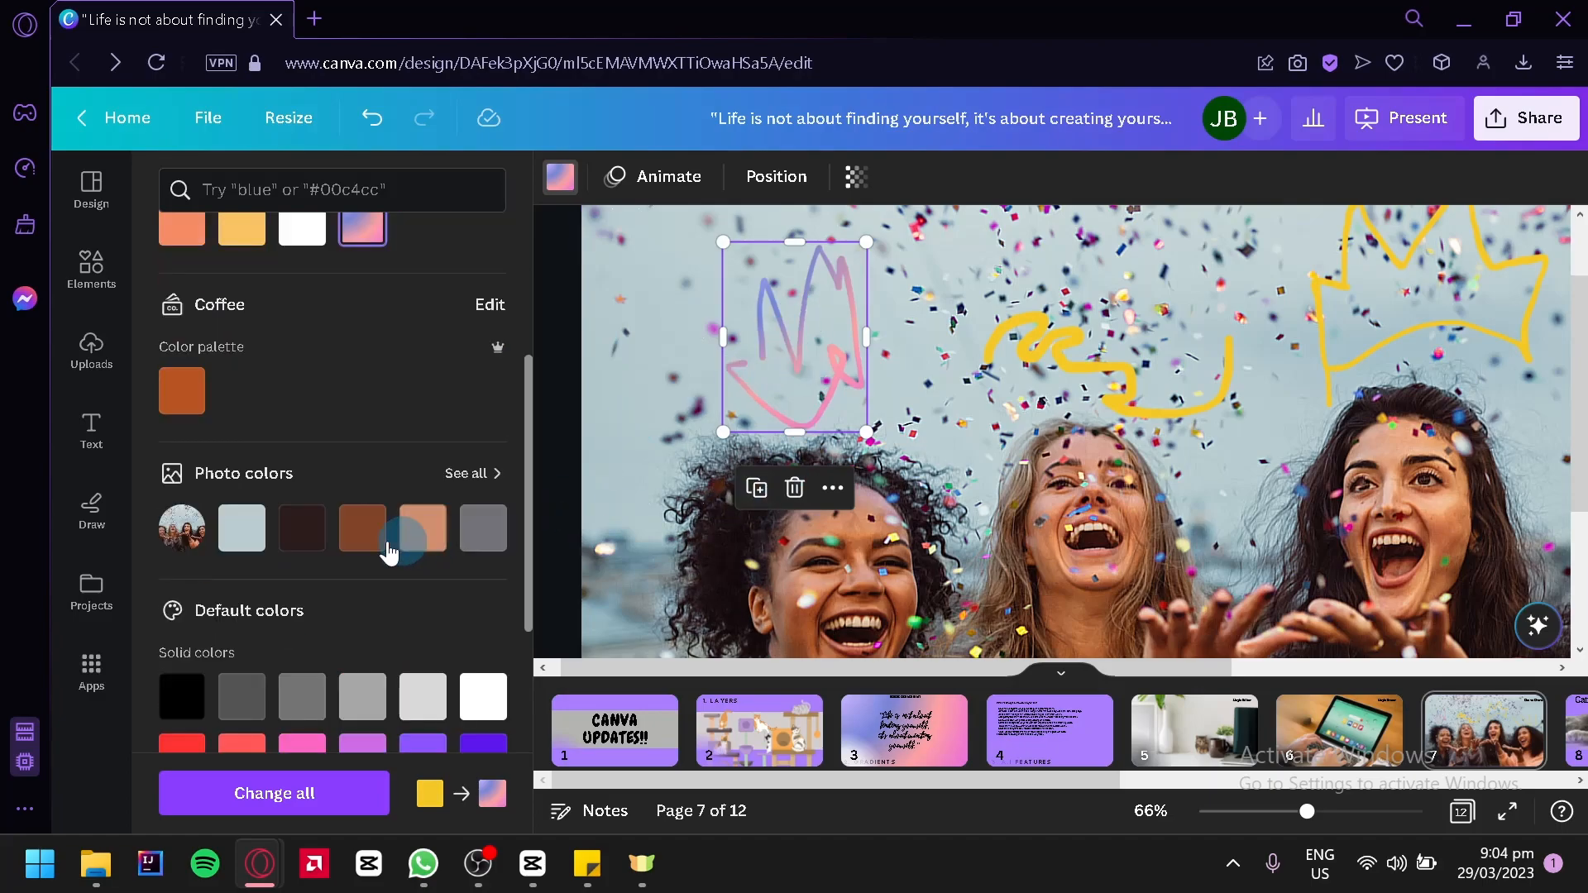
pyautogui.click(305, 529)
pyautogui.scroll(2, 472, 472)
pyautogui.click(363, 389)
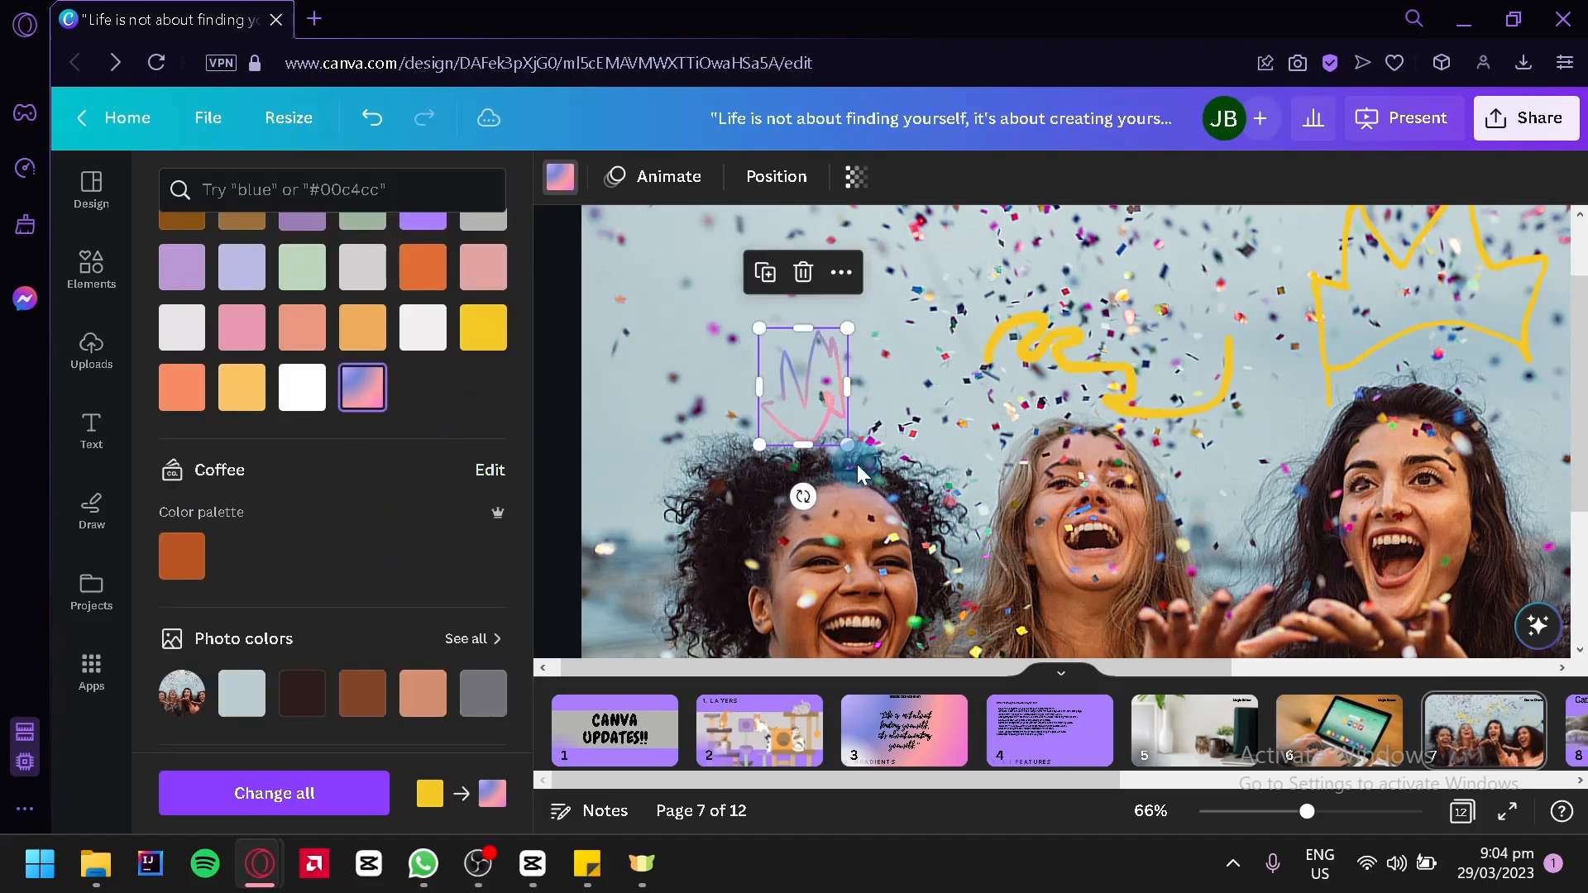
# Enlarge the gradient crown and place it near the photo's upper-left corner, above the leftmost woman
pyautogui.moveTo(848, 444); pyautogui.dragTo(1145, 575)
pyautogui.moveTo(976, 575); pyautogui.dragTo(878, 384)
pyautogui.scroll(-4, 1063, 470)
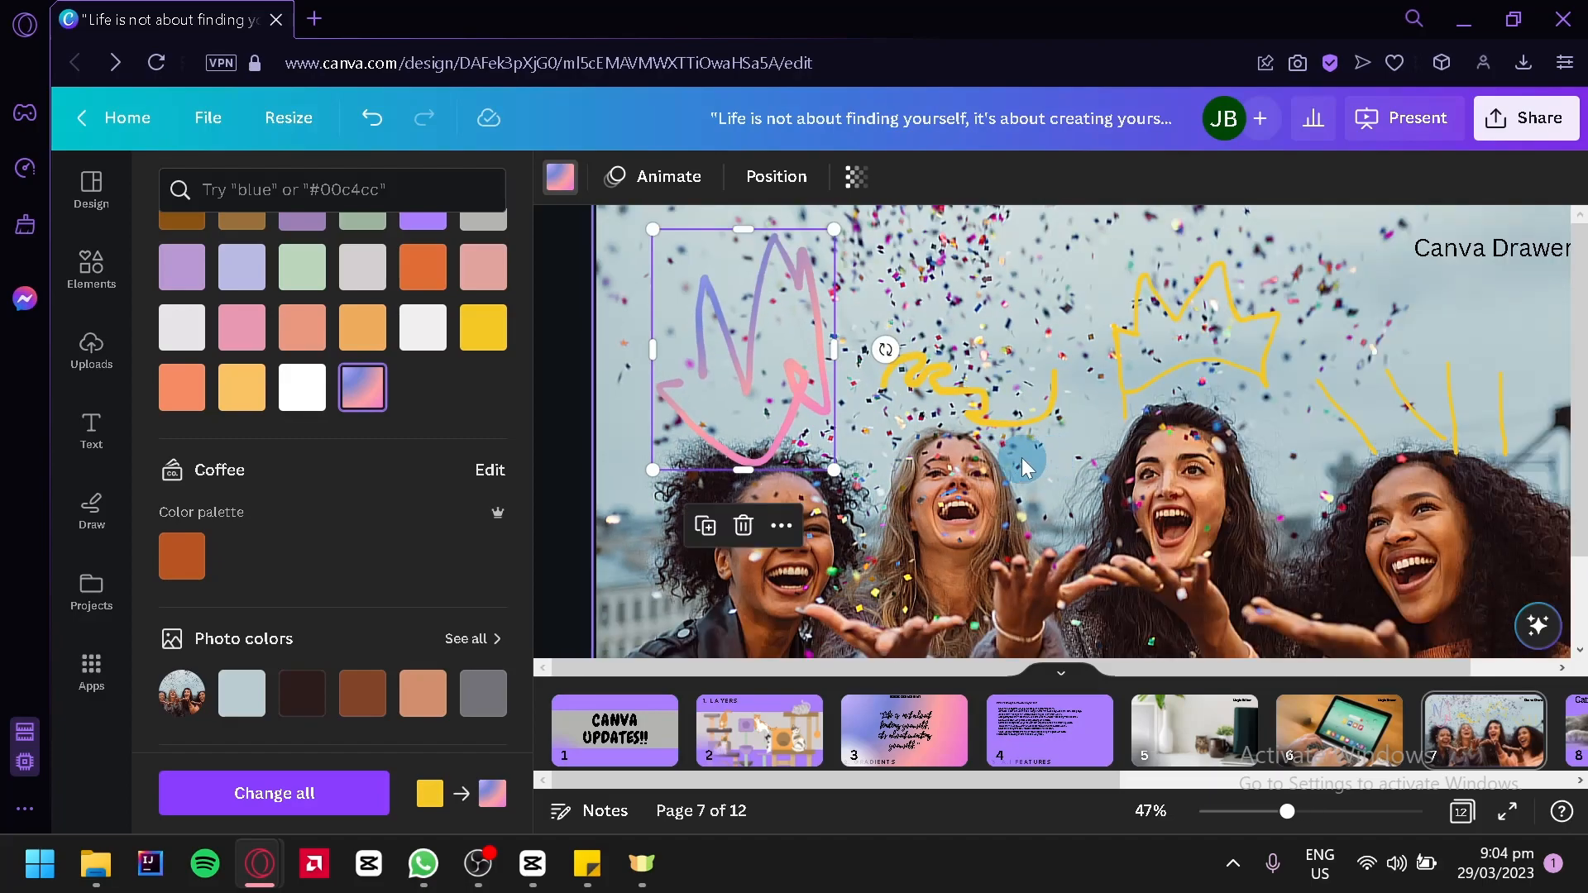
pyautogui.moveTo(773, 330); pyautogui.dragTo(780, 308)
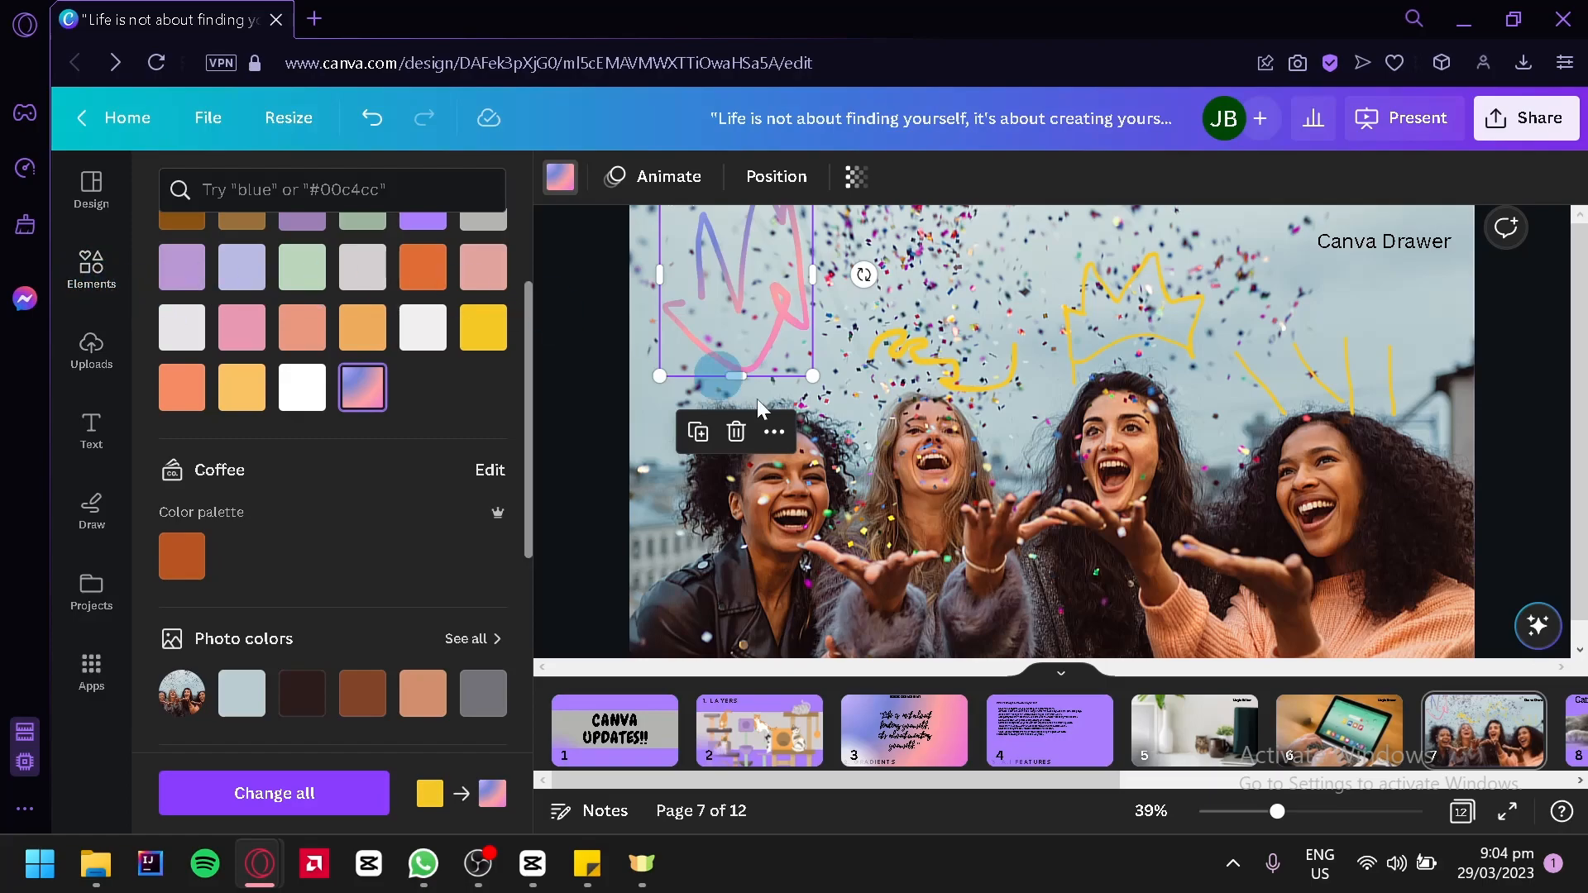
# Apply the Rise element animation to the gradient crown
pyautogui.click(672, 187)
pyautogui.click(304, 459)
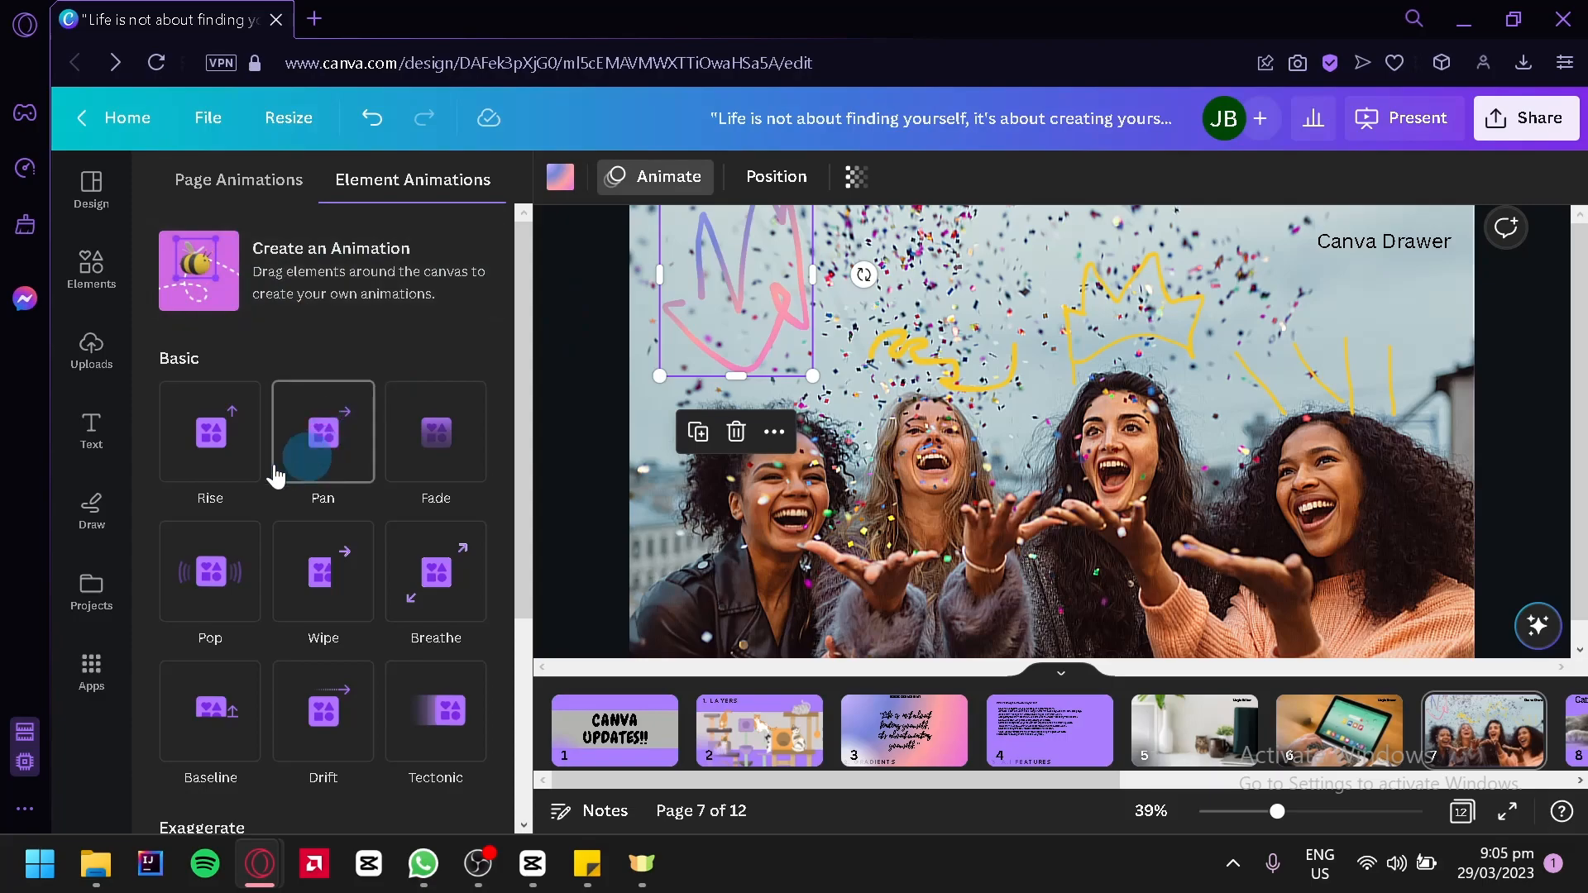
pyautogui.click(196, 452)
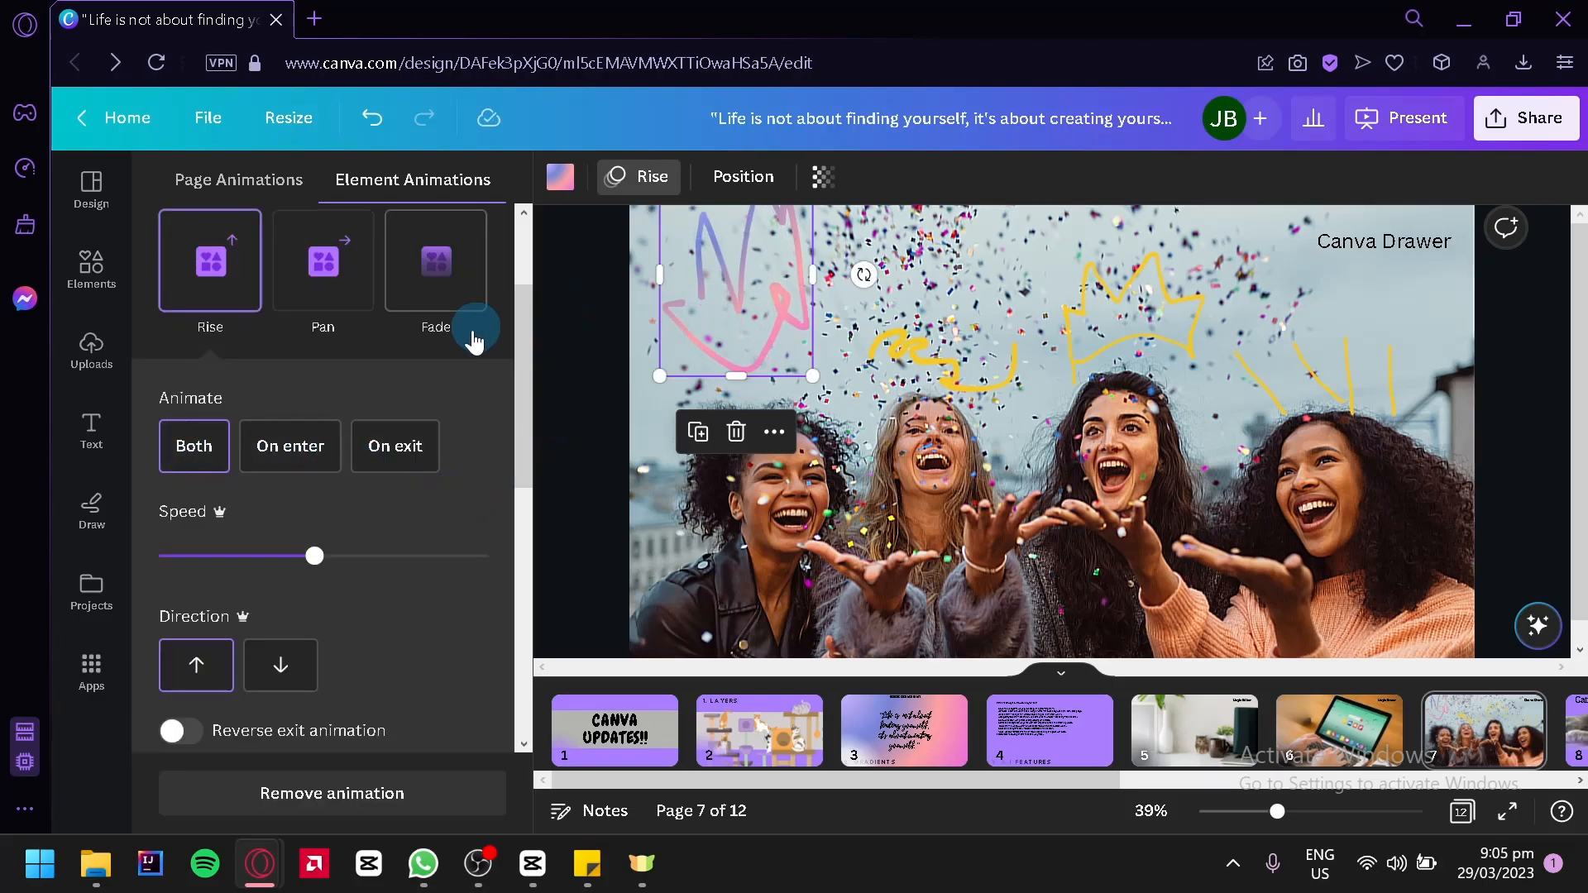
# Select the yellow squiggle, the yellow crown and the individual rays one by one to examine them as separate elements
pyautogui.click(1090, 350)
pyautogui.click(759, 377)
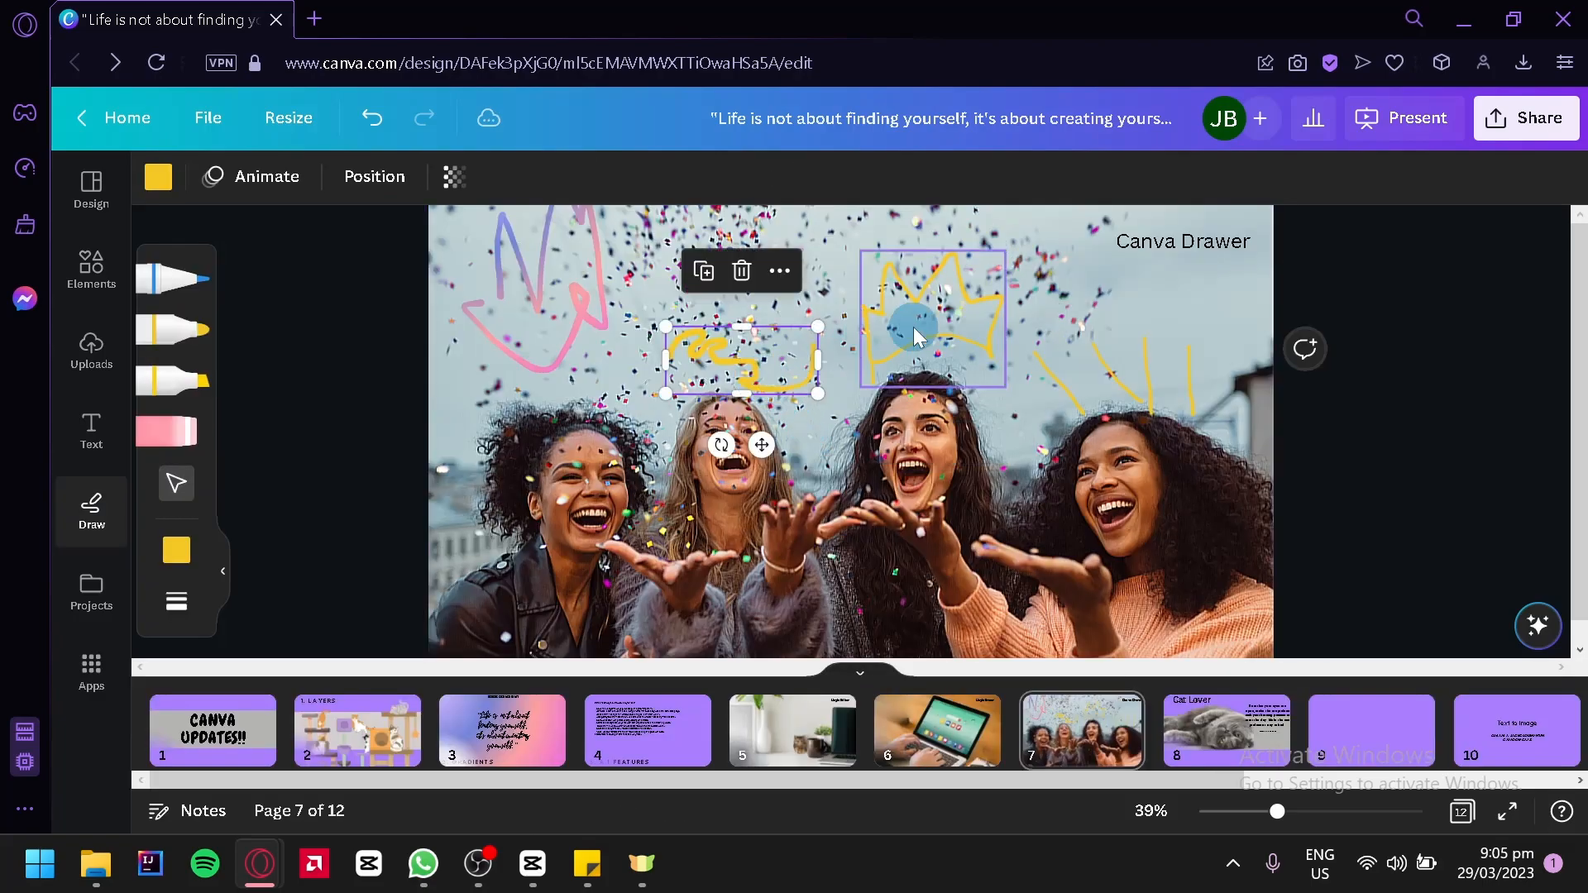
pyautogui.click(913, 326)
pyautogui.click(1050, 388)
pyautogui.click(1154, 382)
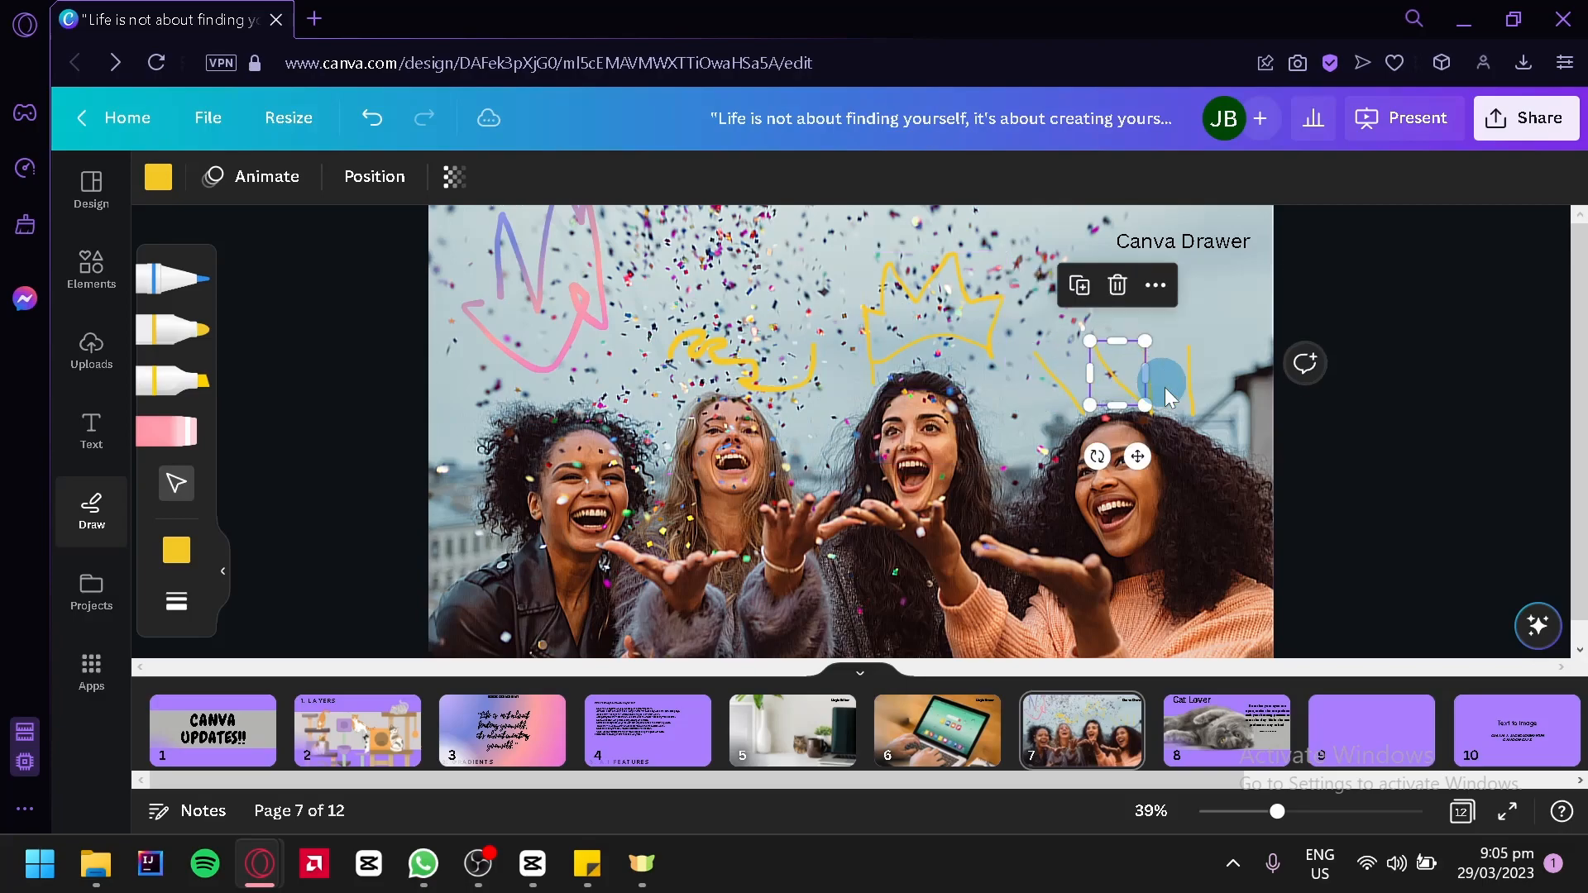
pyautogui.click(1195, 387)
pyautogui.click(1158, 386)
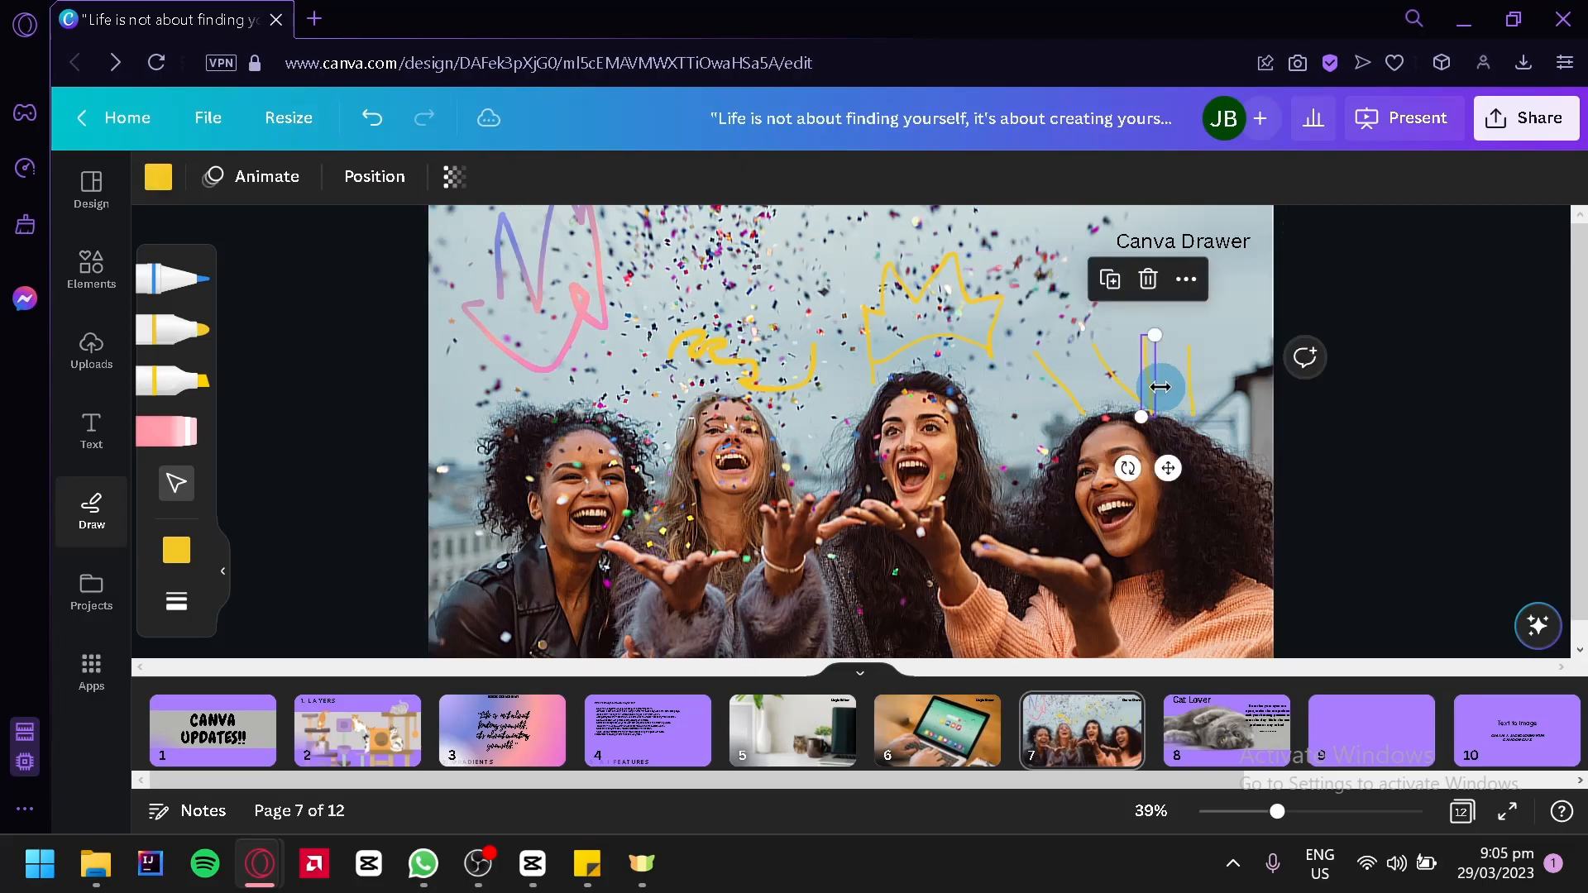
pyautogui.click(1188, 387)
# Enlarge the second diagonal ray above the rightmost woman's head and clear the selection
pyautogui.click(1109, 374)
pyautogui.moveTo(1089, 341)
pyautogui.mouseDown()
pyautogui.moveTo(979, 212)
pyautogui.moveTo(1091, 378)
pyautogui.mouseUp()
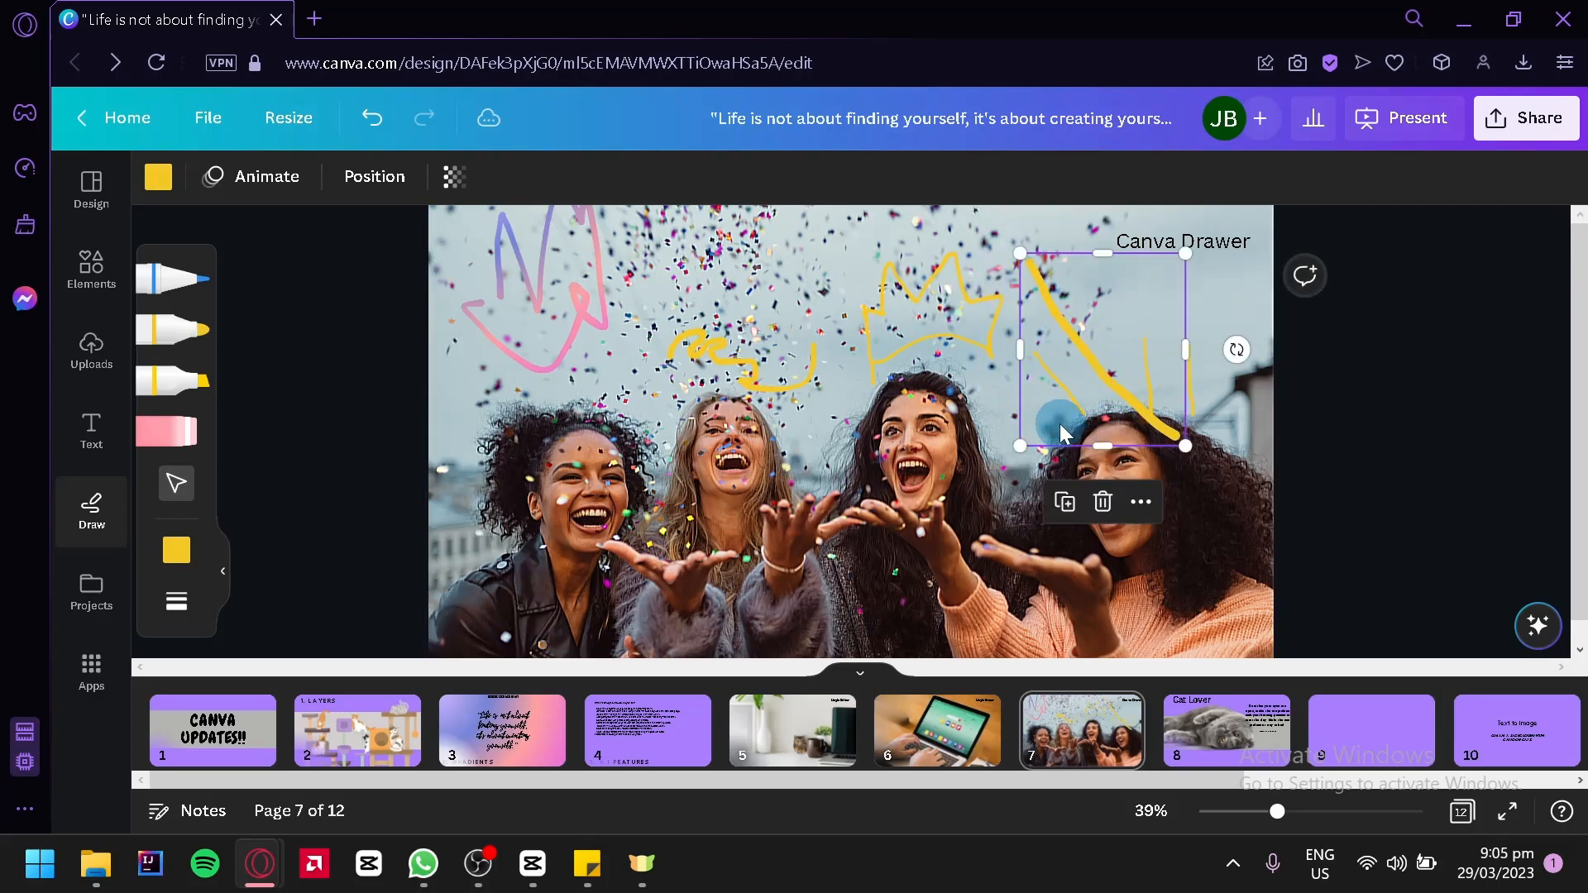
pyautogui.click(996, 364)
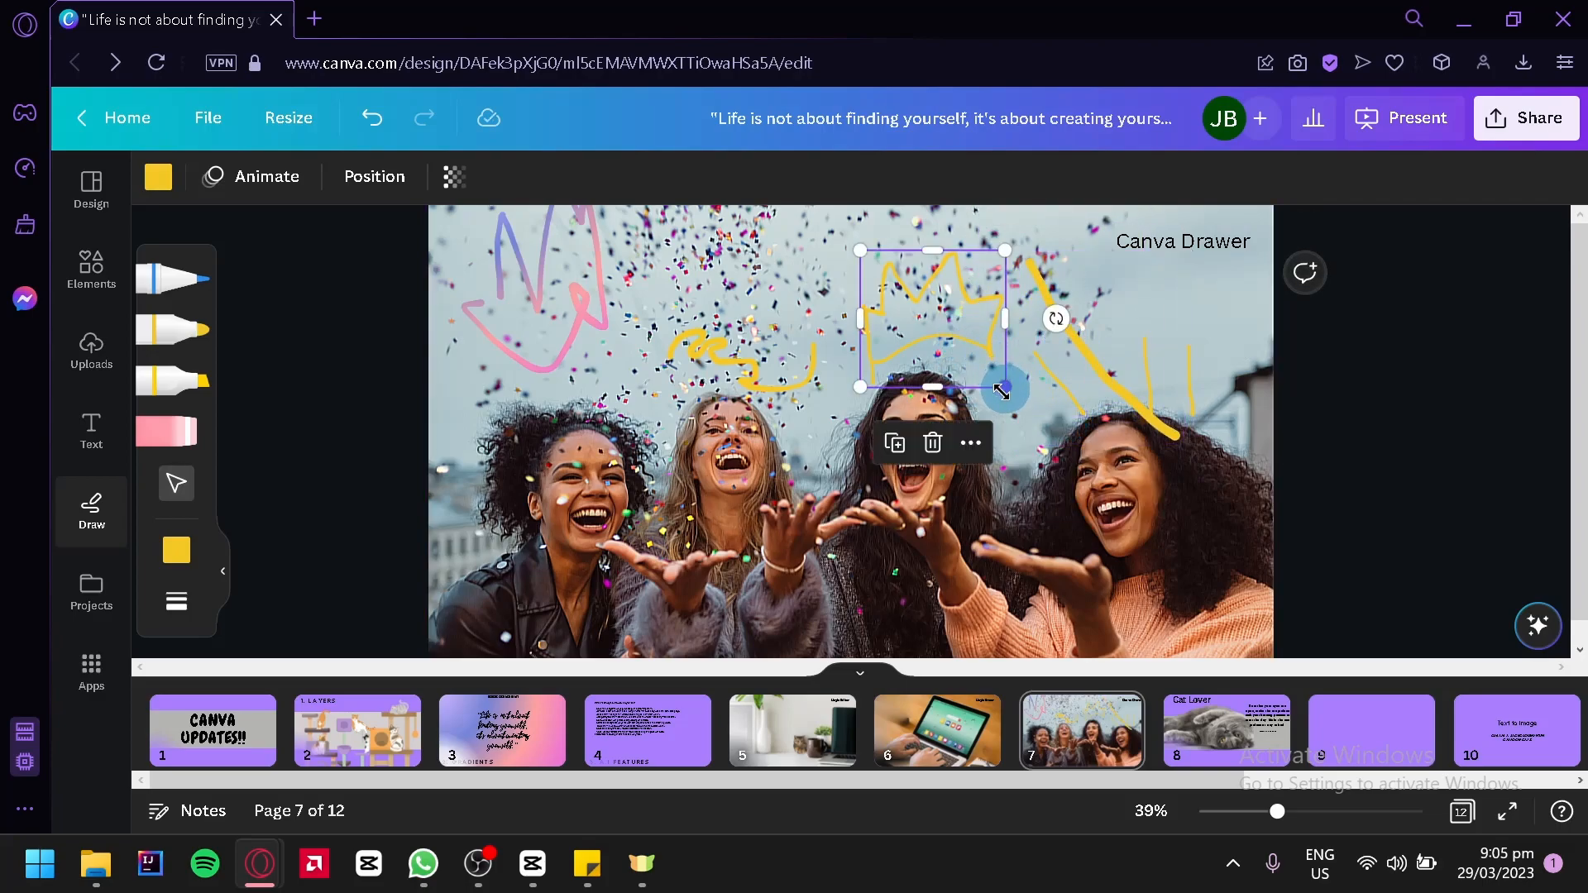
pyautogui.click(1308, 508)
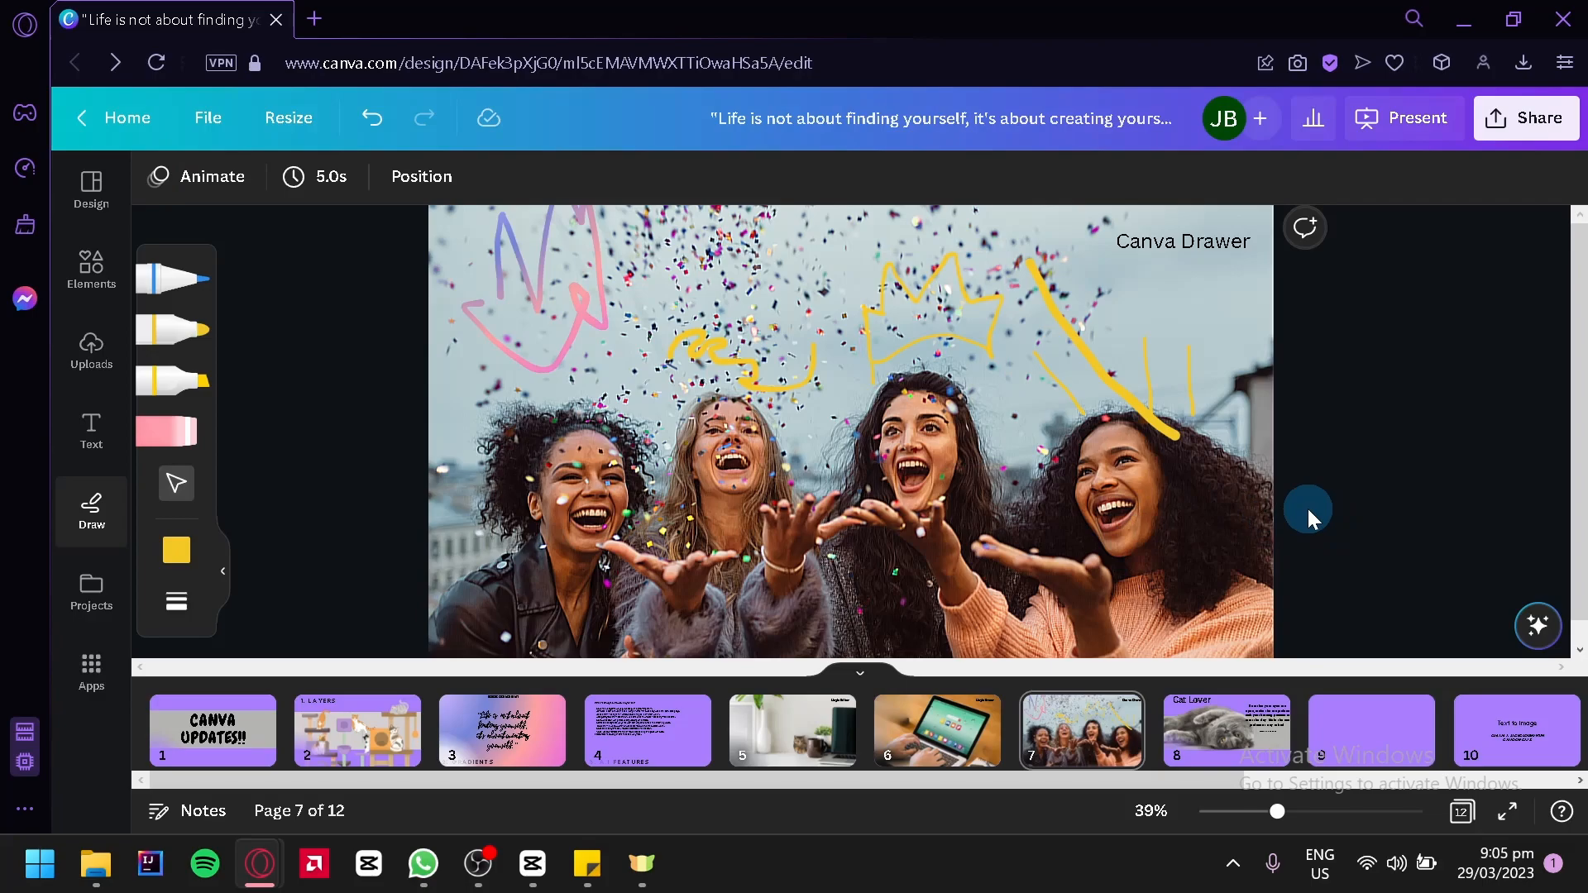
# Go to page 8 and move the "Cat Lover" title closer to the page's upper-left corner
pyautogui.click(1228, 720)
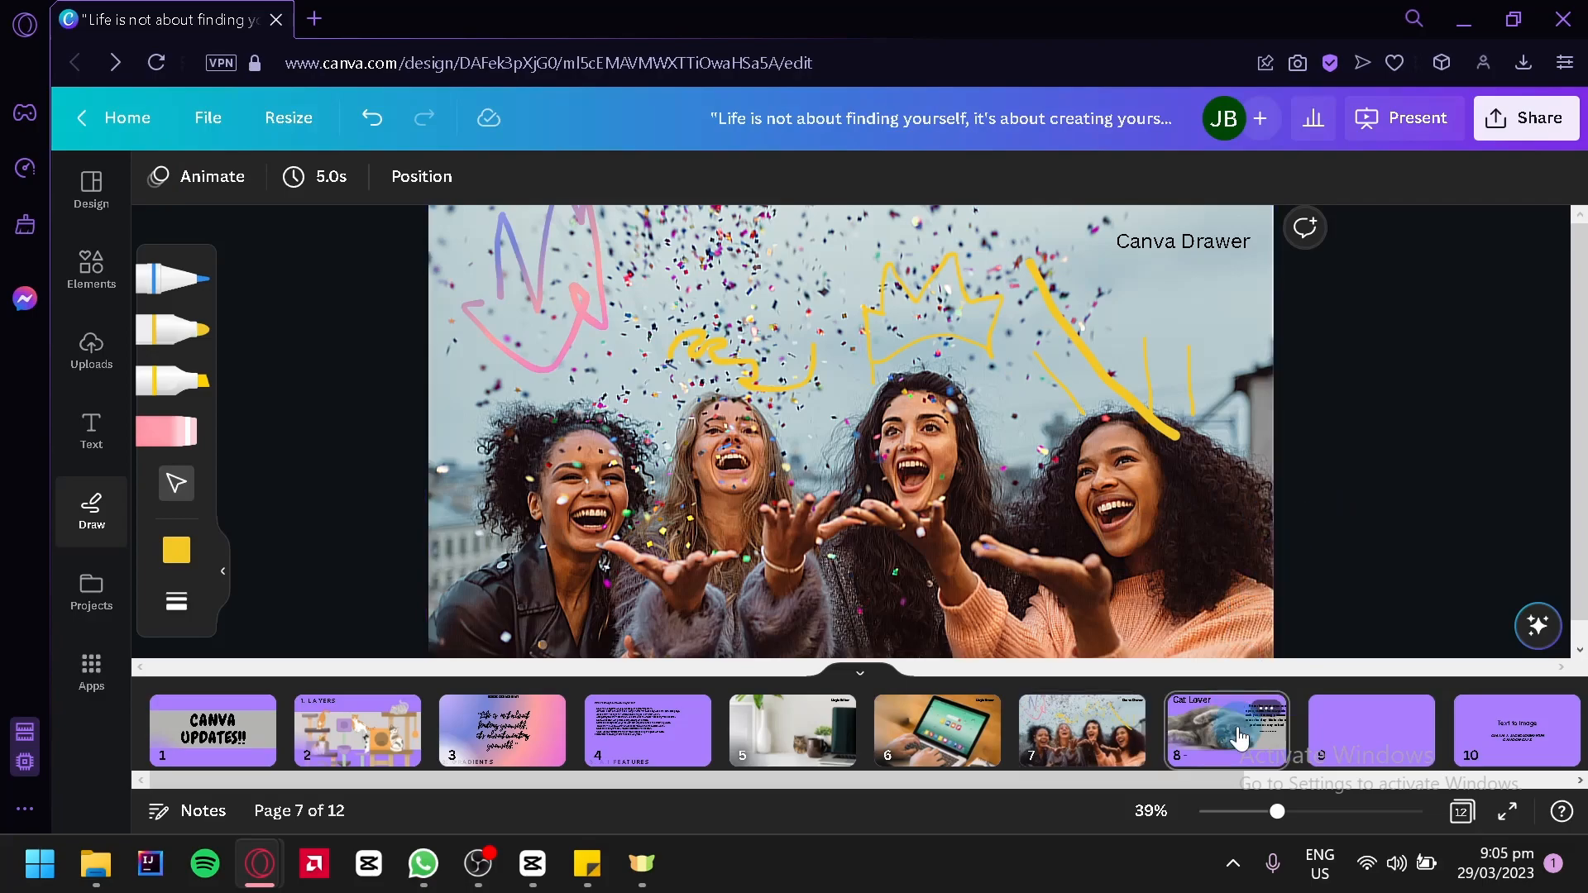
pyautogui.click(1262, 572)
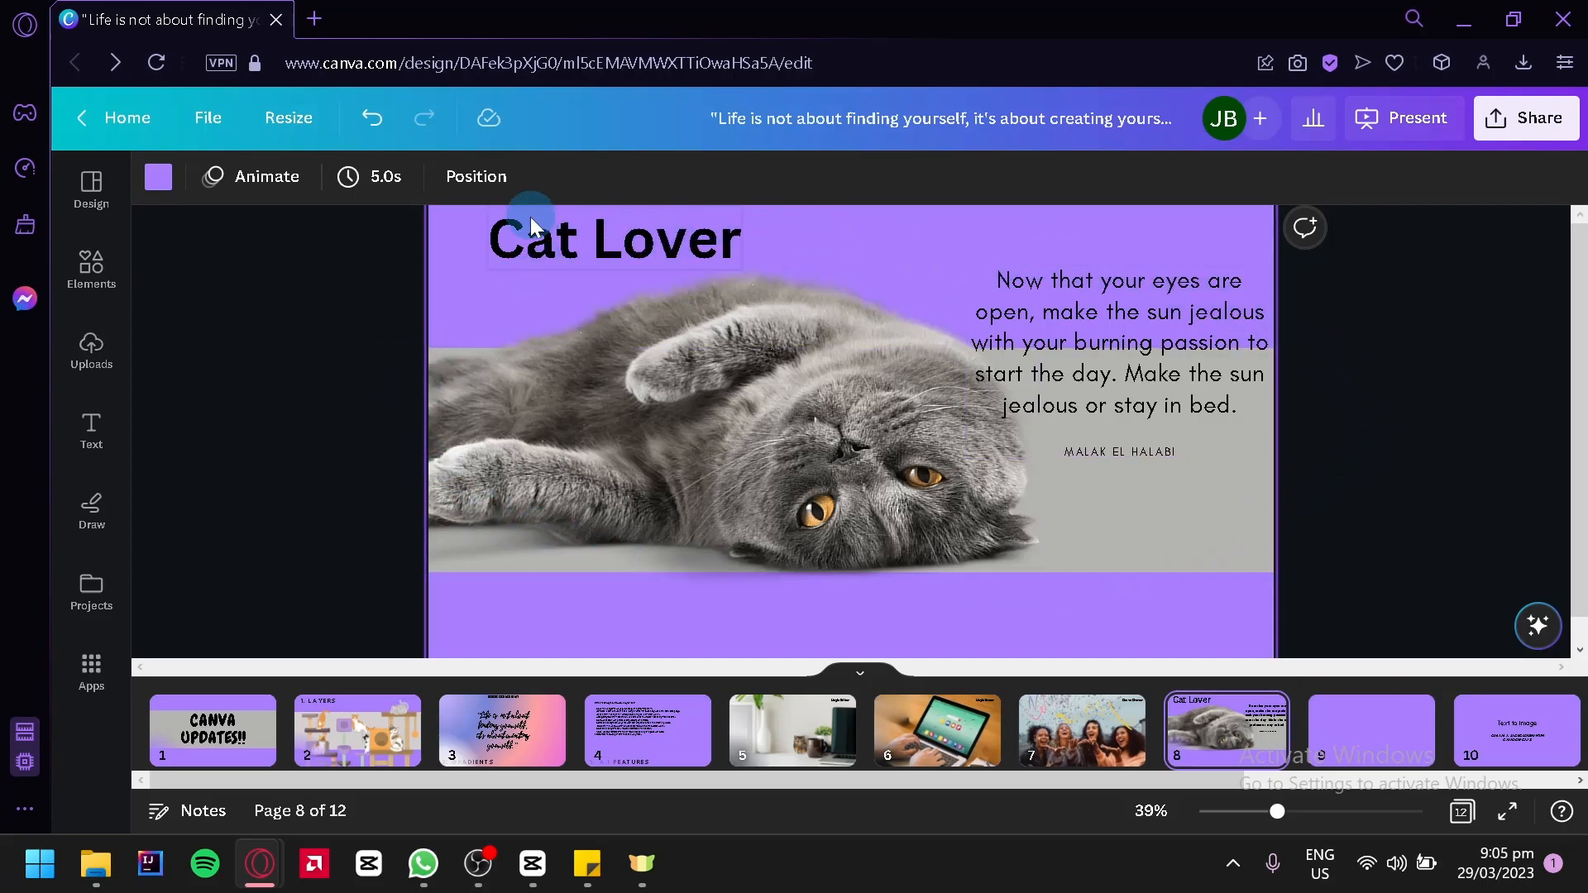
pyautogui.moveTo(573, 287); pyautogui.dragTo(595, 256)
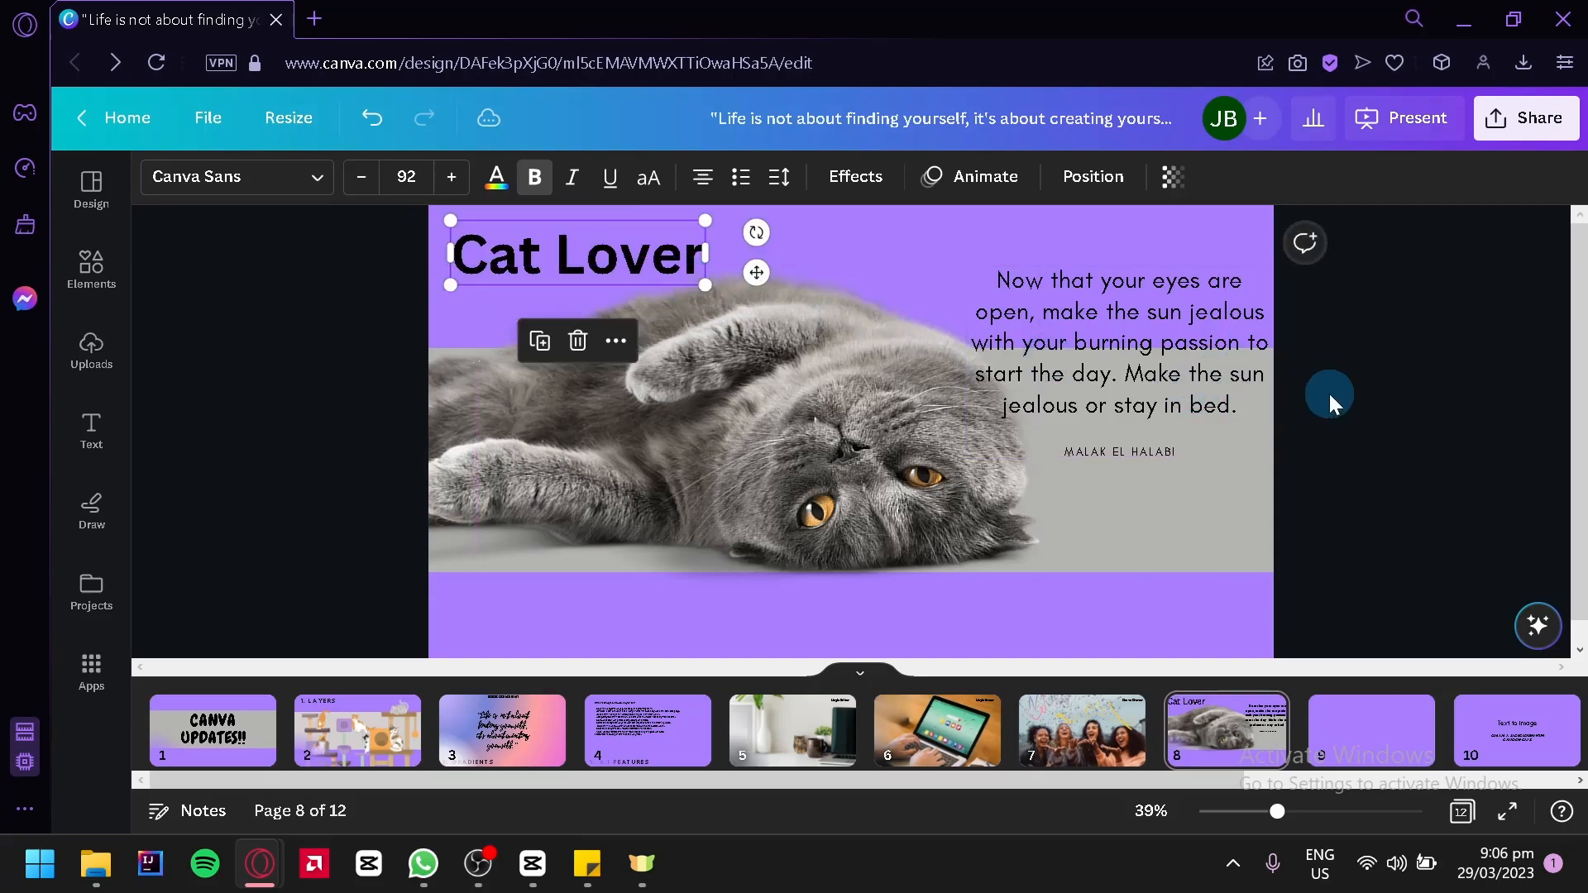
pyautogui.click(1396, 448)
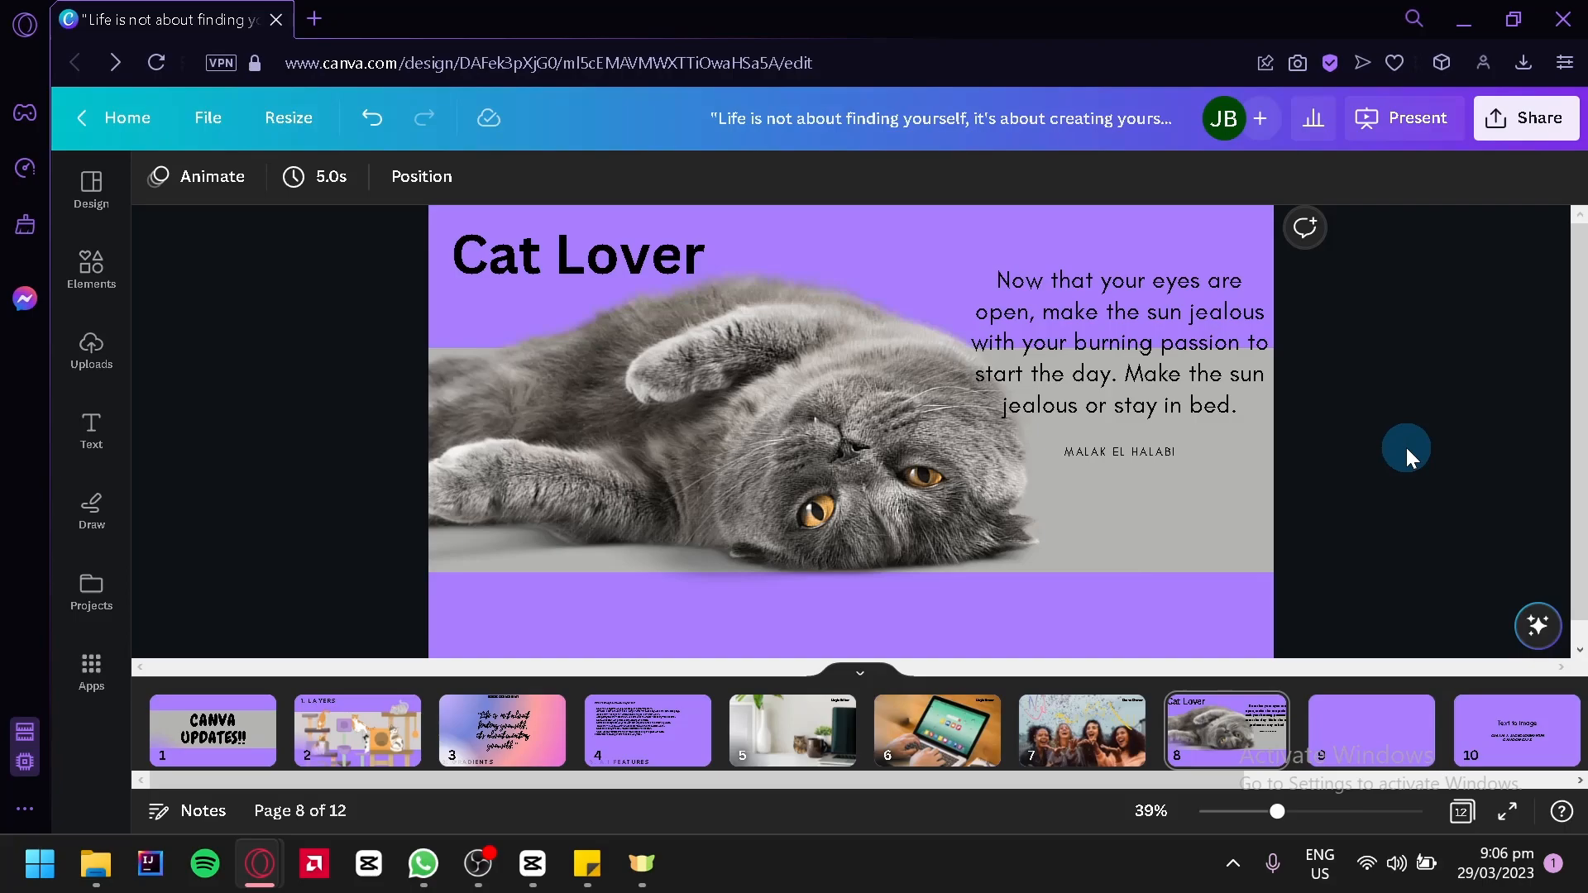
# Browse the suggested layouts for page 8 and apply the one with the cat above the title and quote
pyautogui.click(103, 188)
pyautogui.click(351, 260)
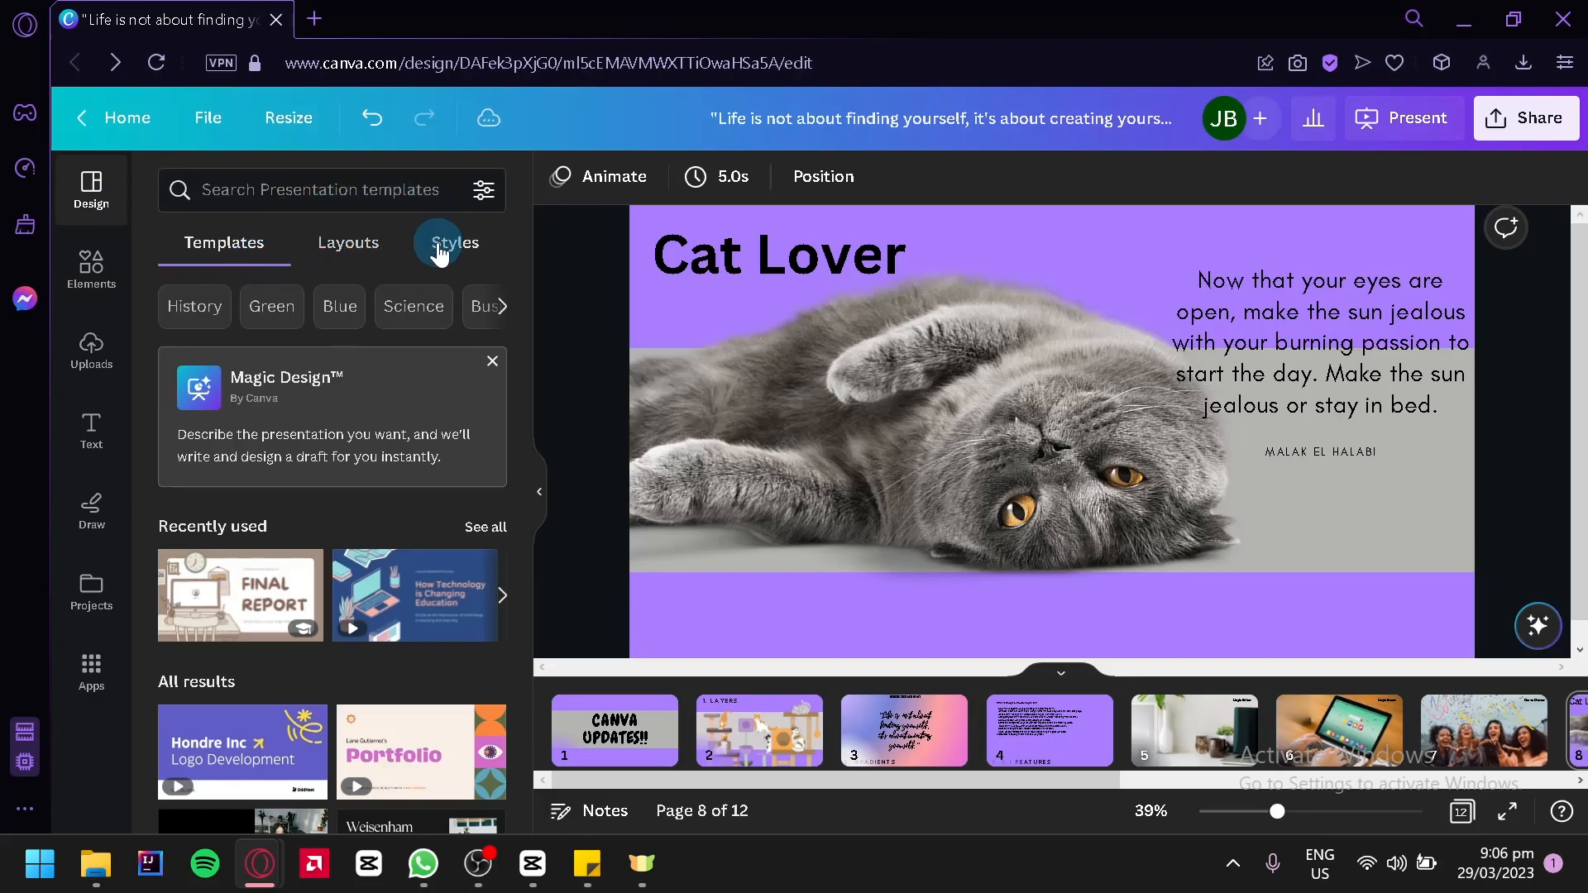
pyautogui.click(339, 270)
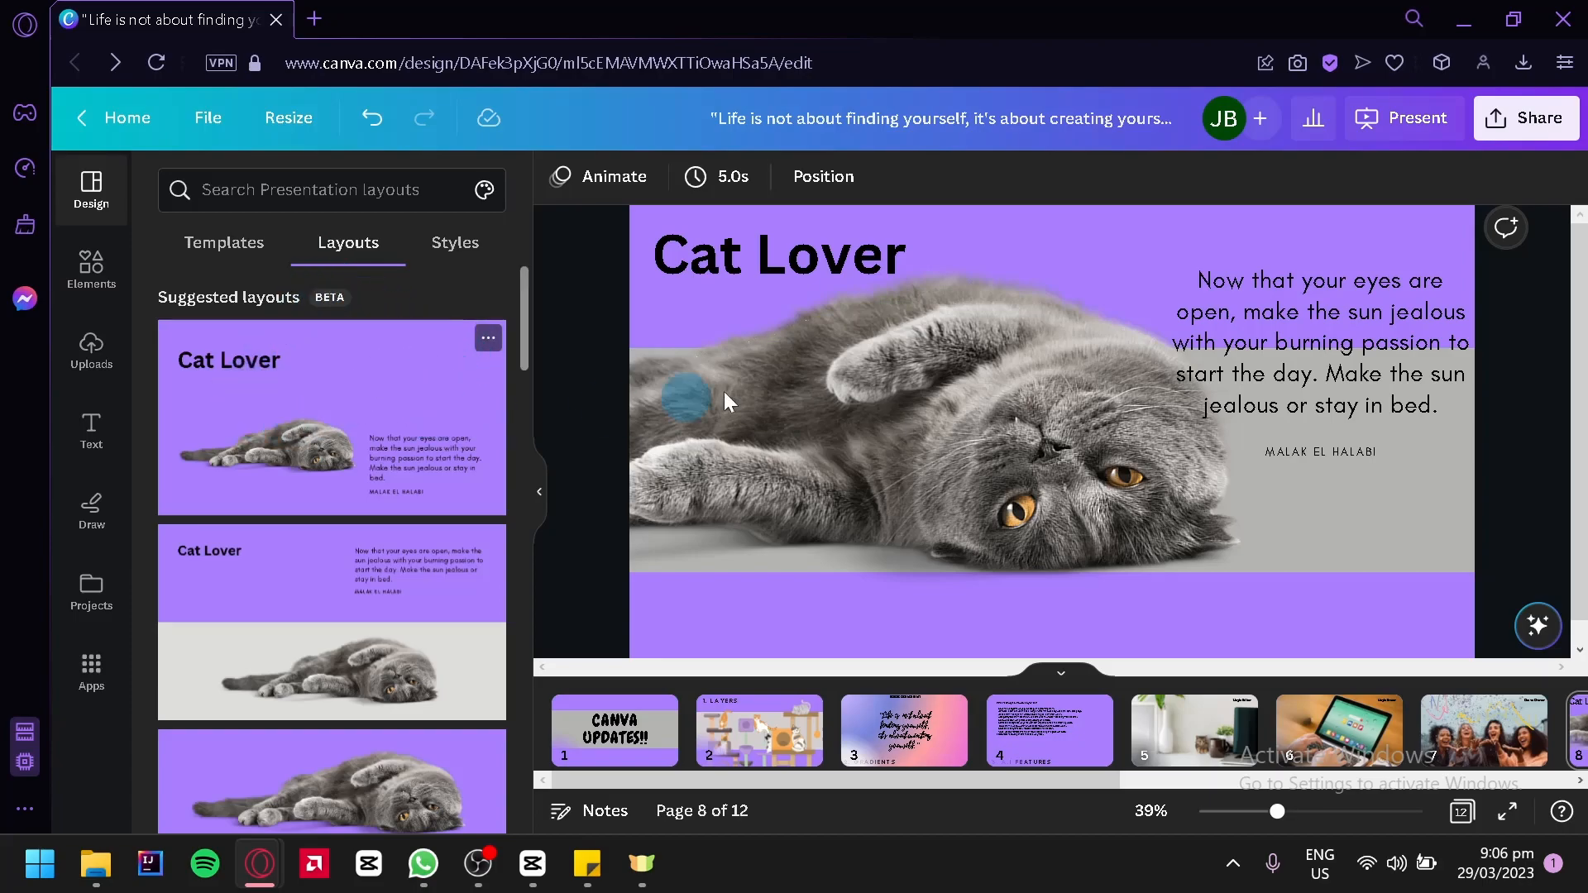
pyautogui.scroll(-4, 281, 411)
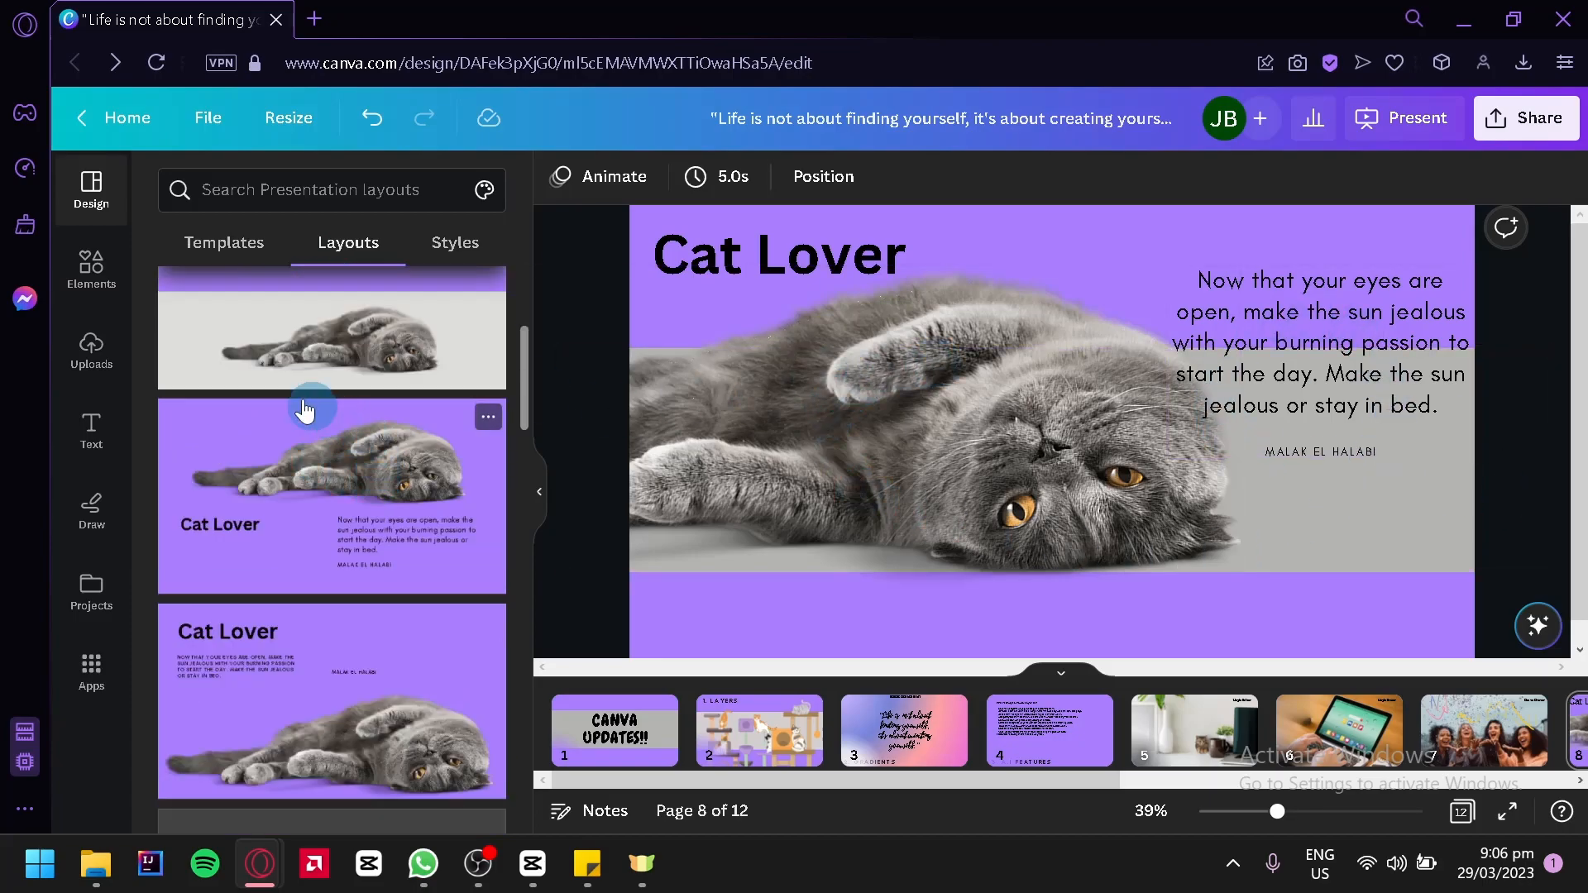
pyautogui.scroll(-4, 282, 451)
pyautogui.scroll(6, 363, 459)
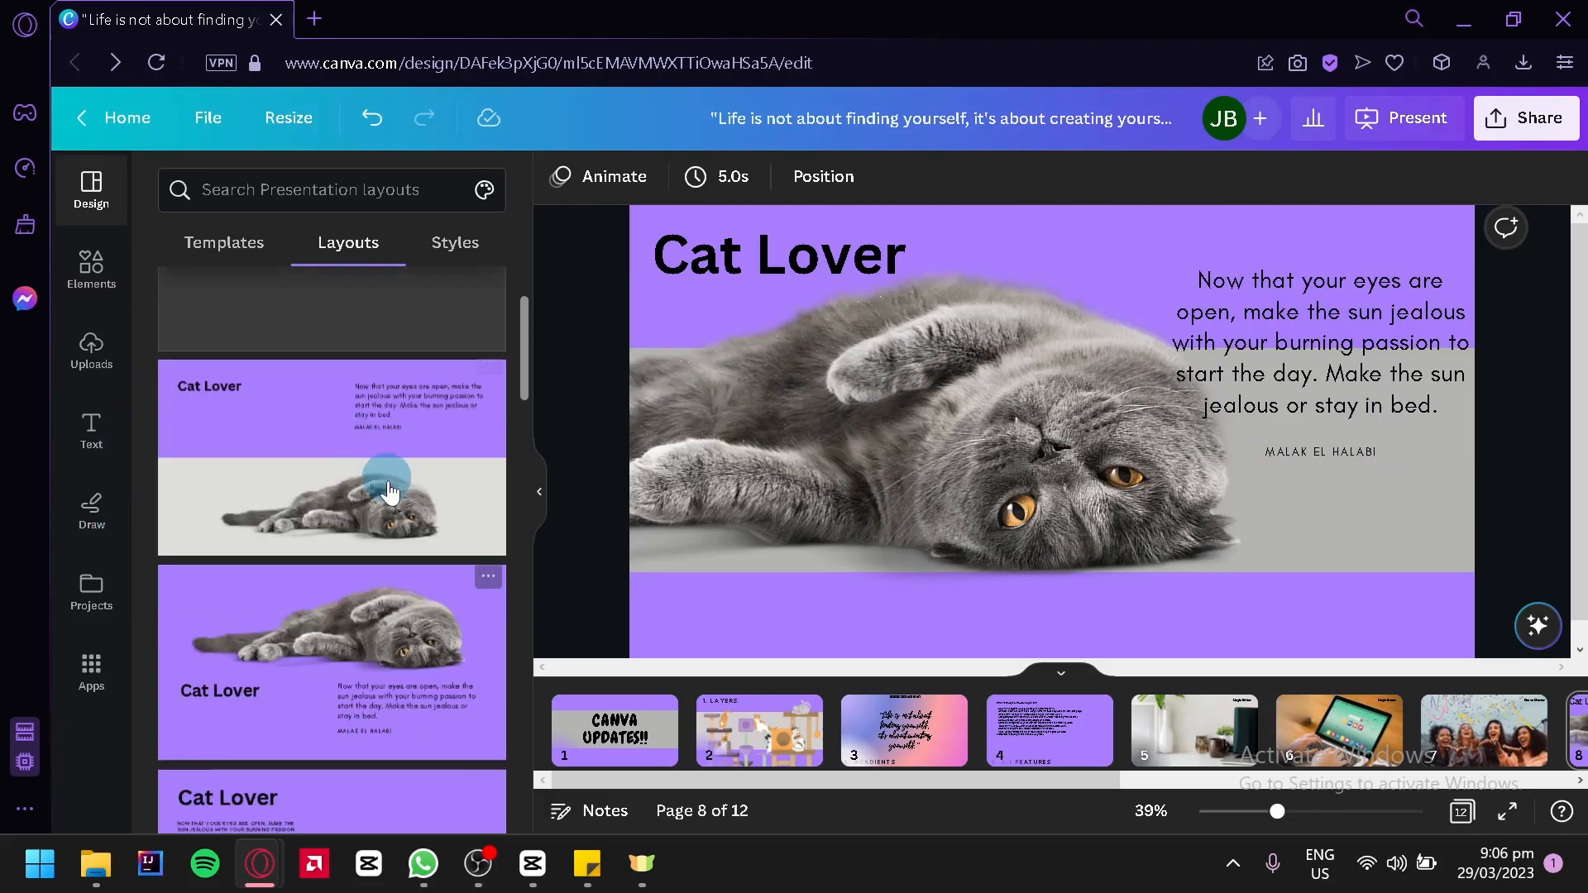
pyautogui.click(313, 658)
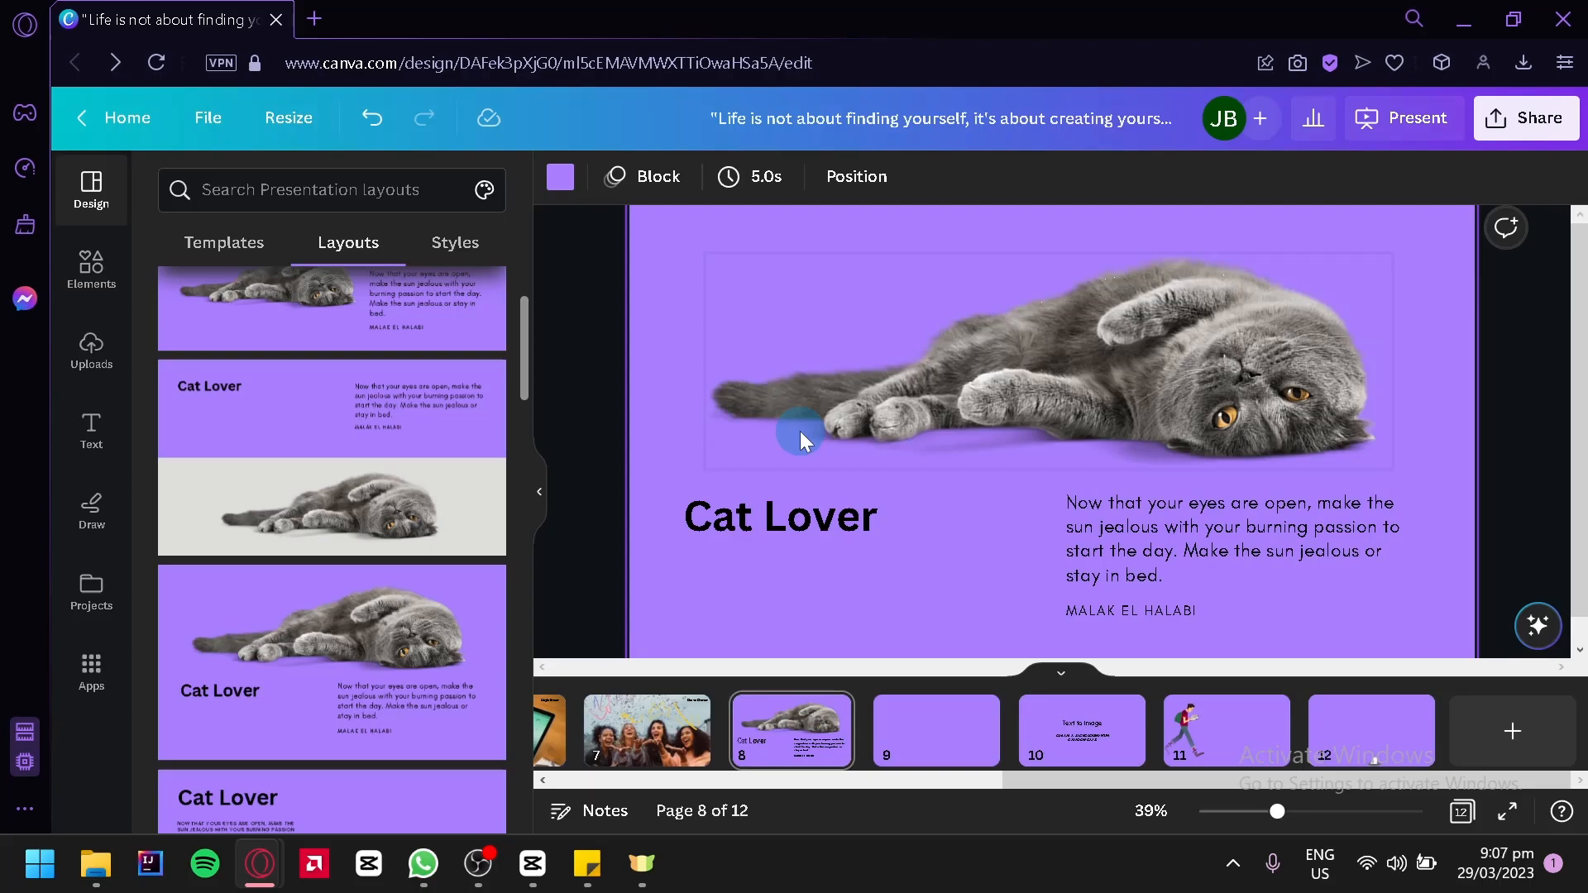
# Try the suggested layout with the title above the quote, and replace it with the one placing the quote above the title
pyautogui.scroll(-4, 419, 518)
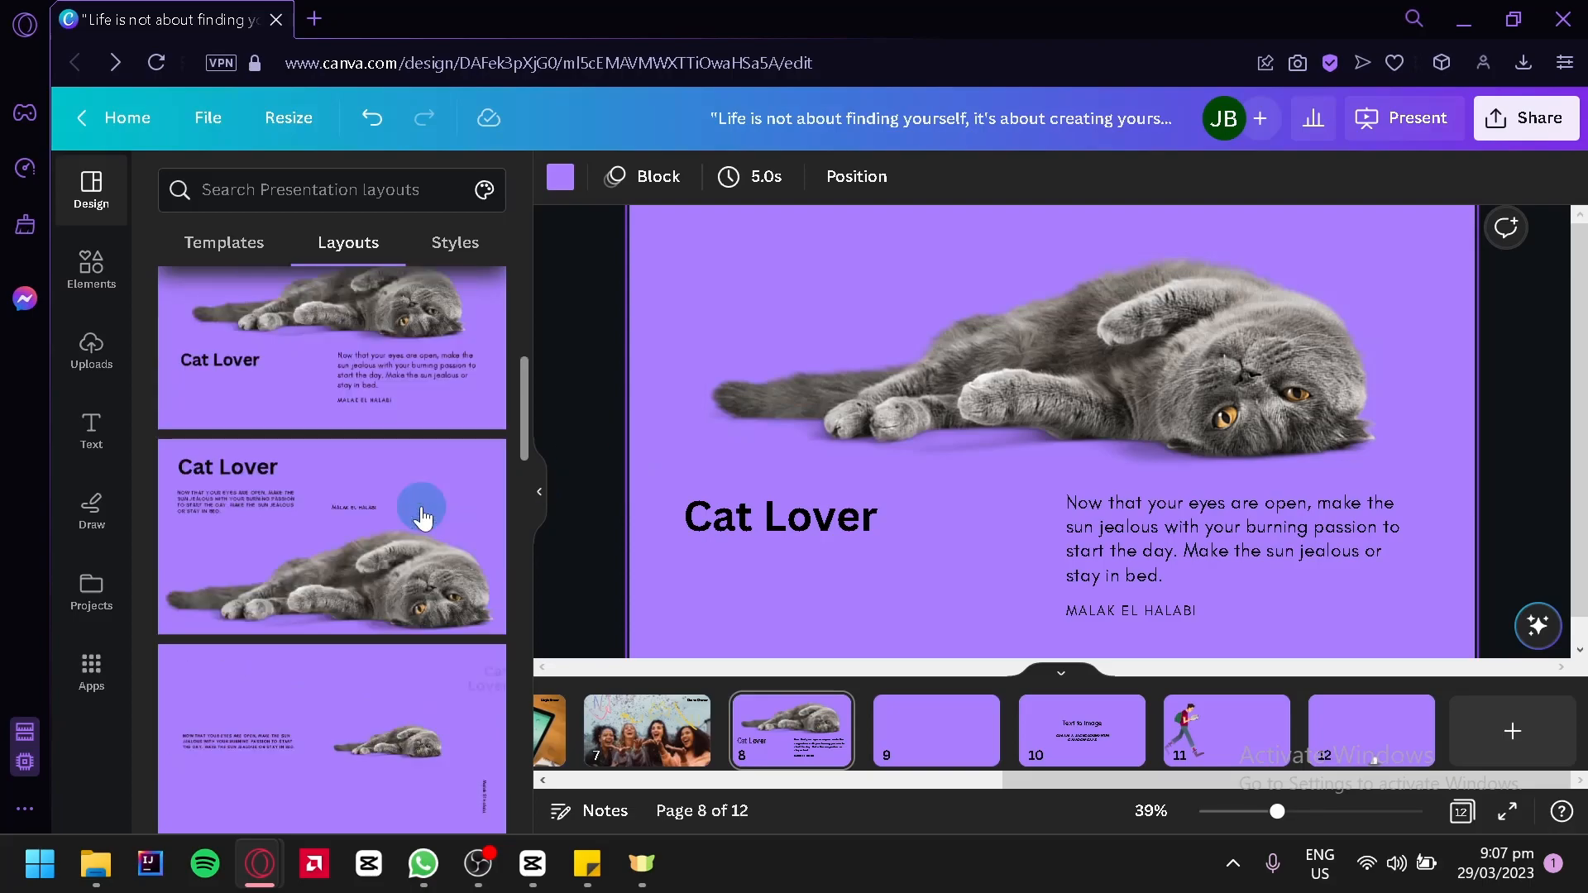
pyautogui.click(438, 543)
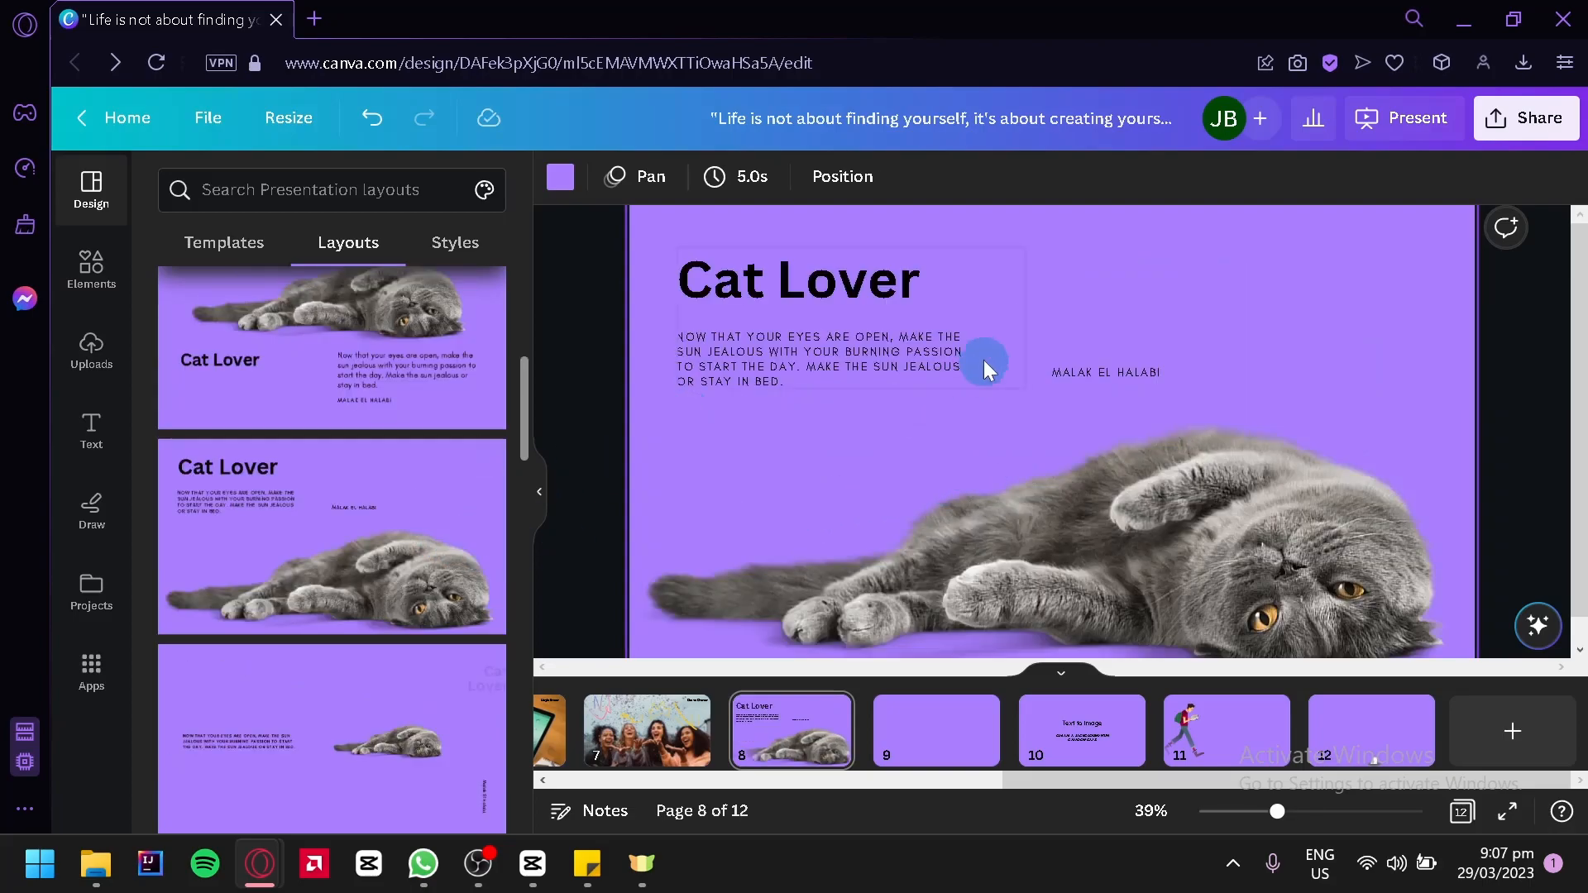
pyautogui.scroll(-5, 418, 480)
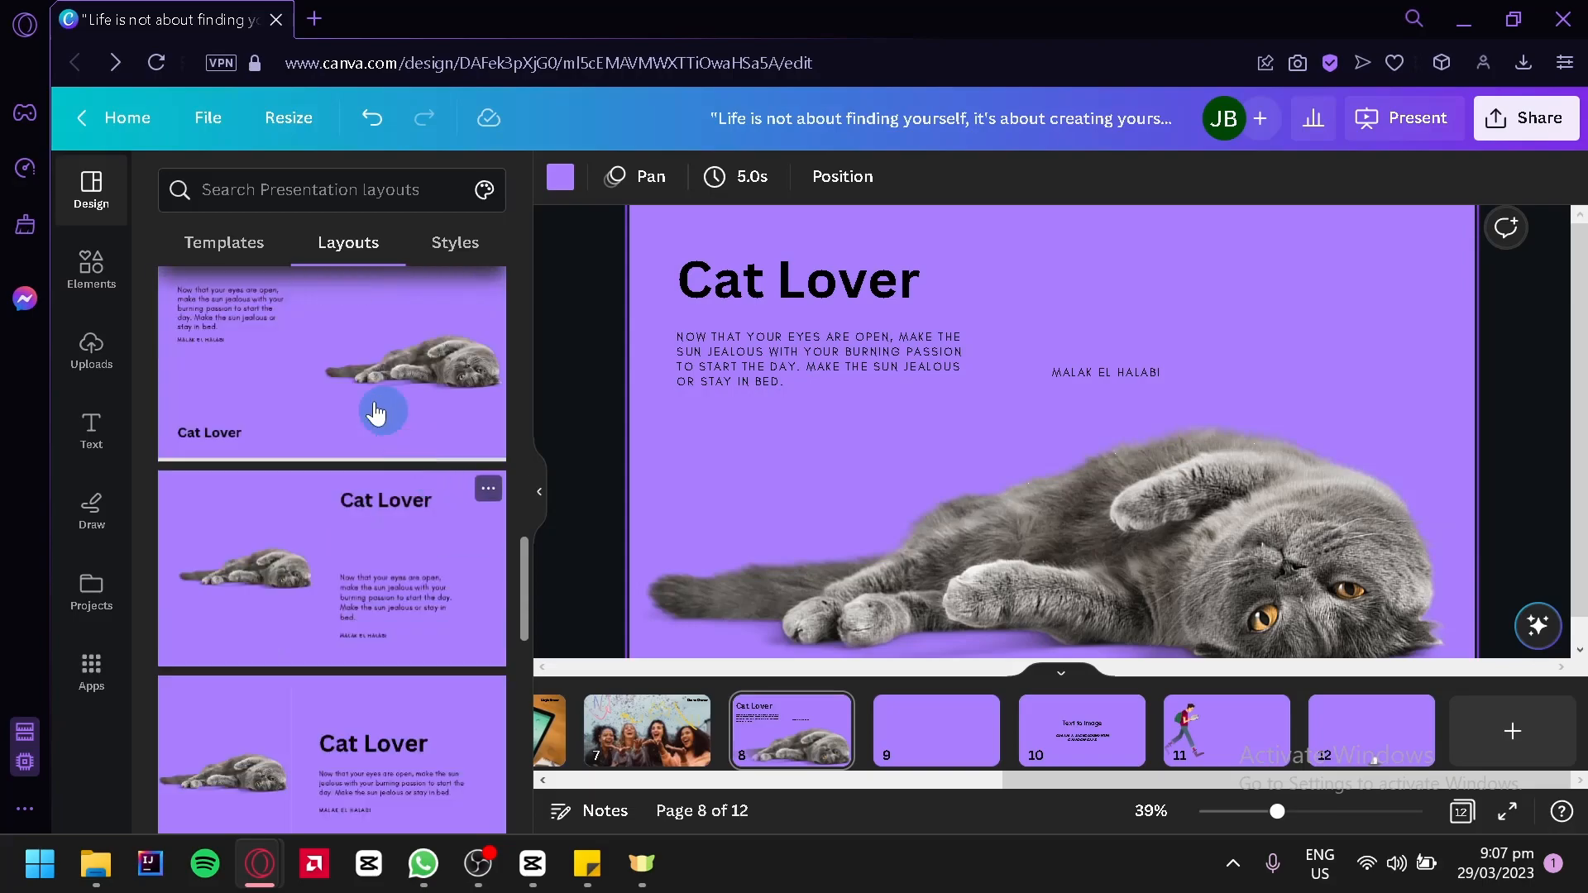
pyautogui.scroll(-6, 415, 473)
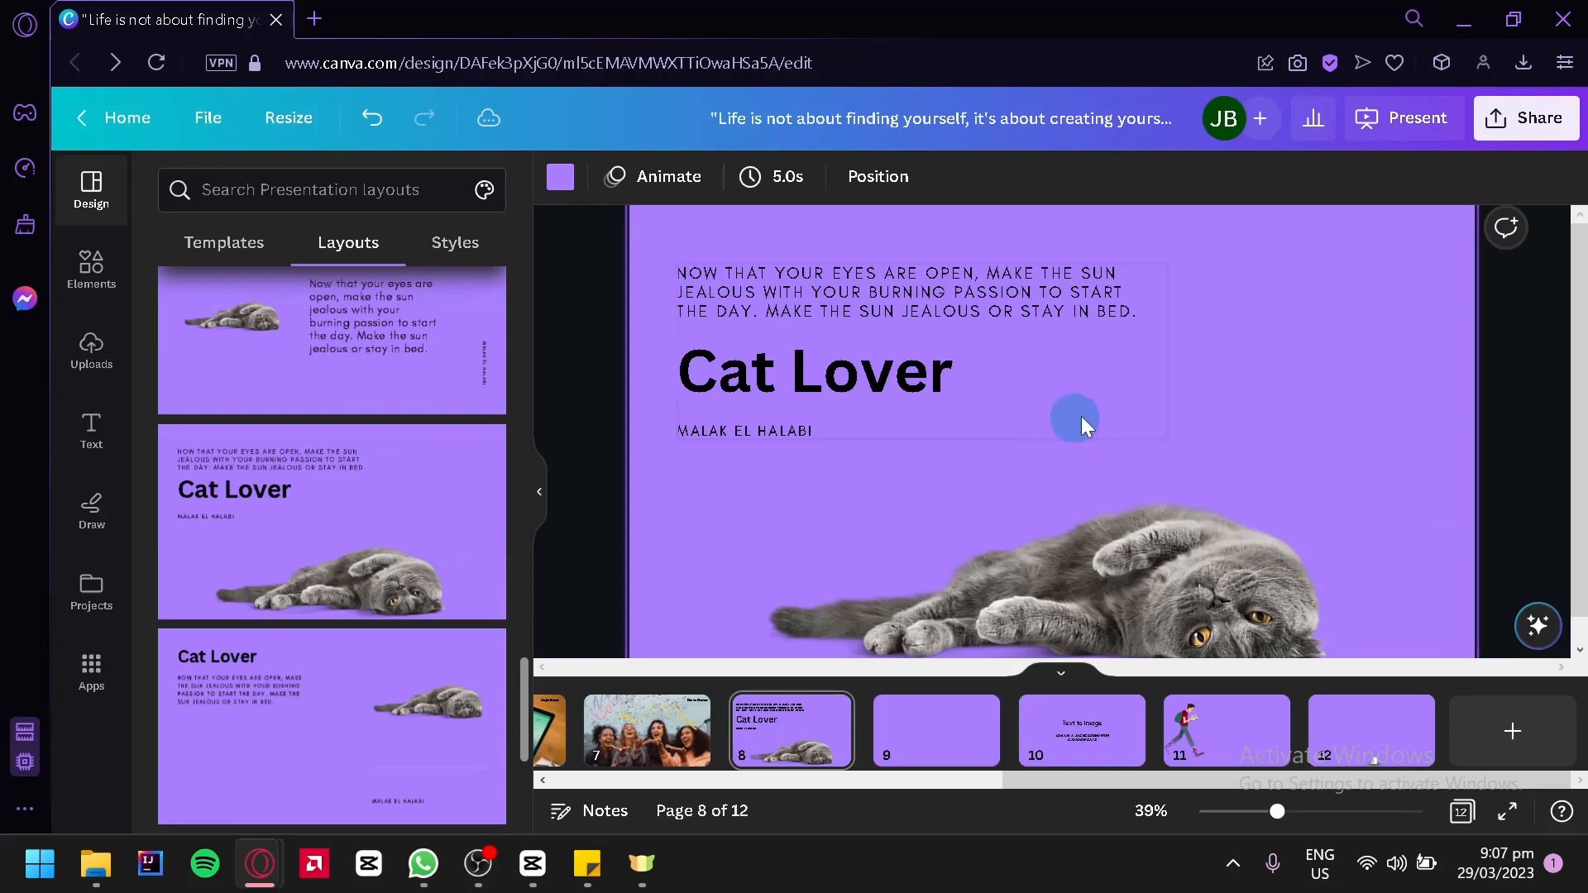
# Look through the remaining suggested layouts for page 8 and browse the general layouts offered for the empty page 9
pyautogui.scroll(-5, 246, 421)
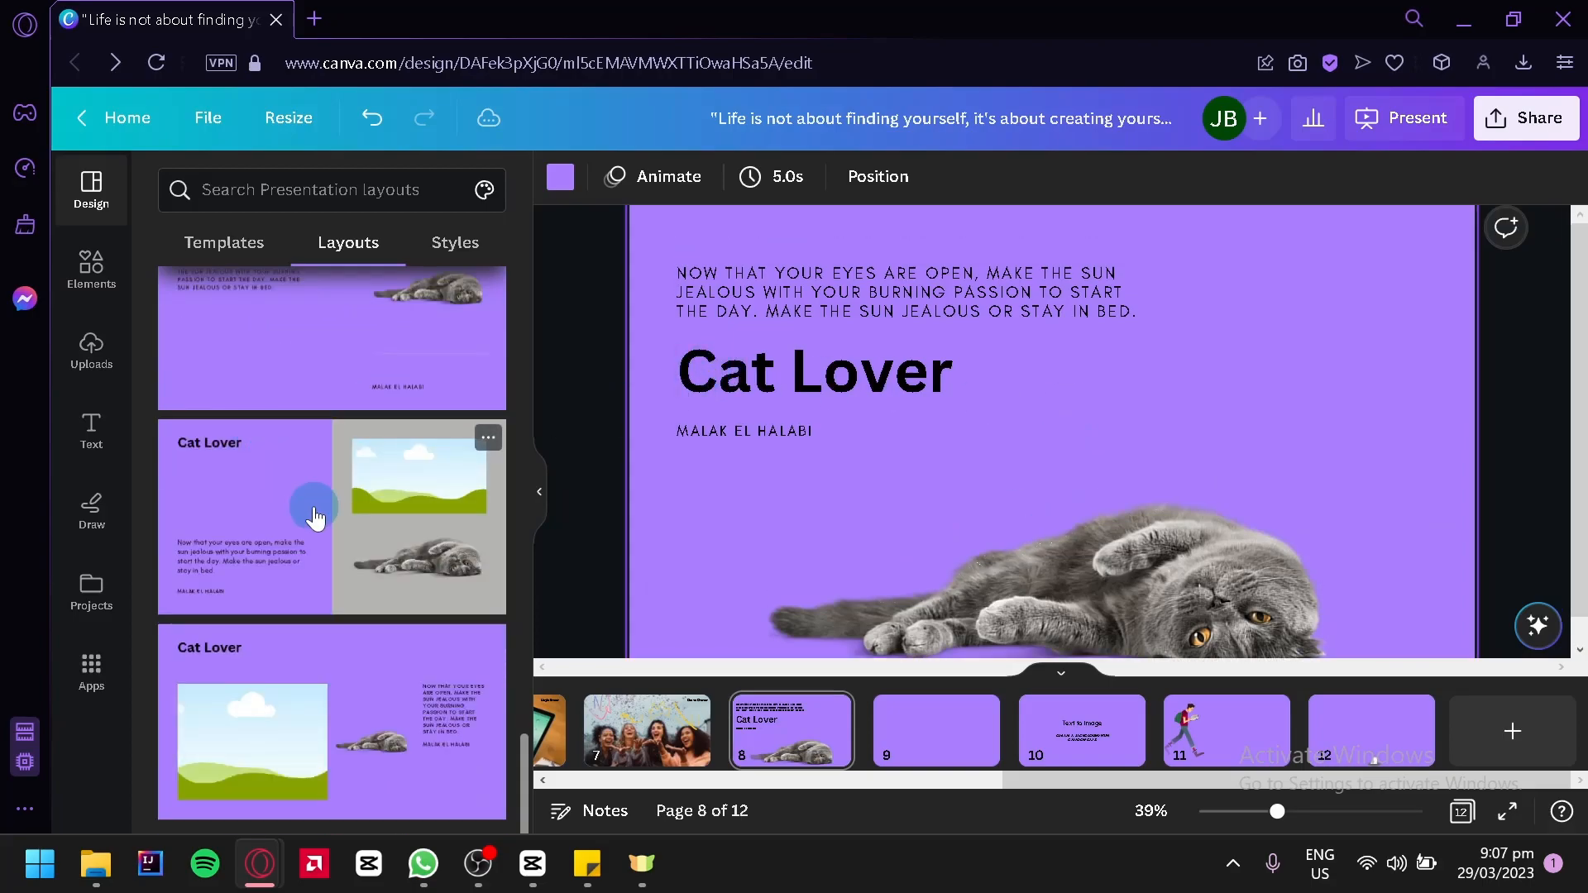
pyautogui.scroll(15, 382, 668)
pyautogui.scroll(5, 382, 668)
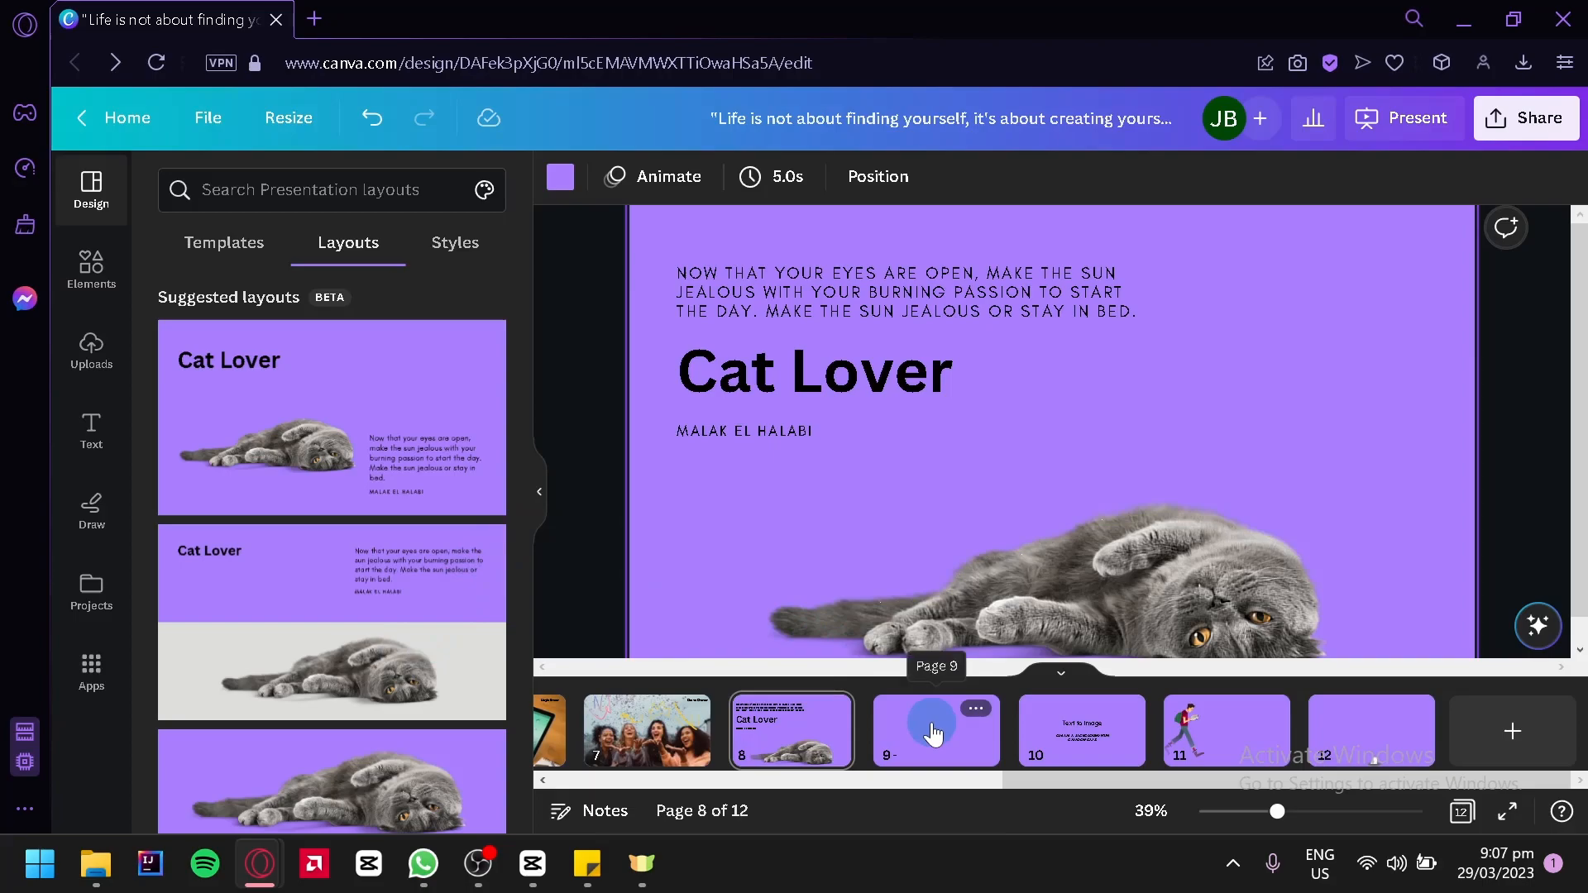
pyautogui.click(964, 750)
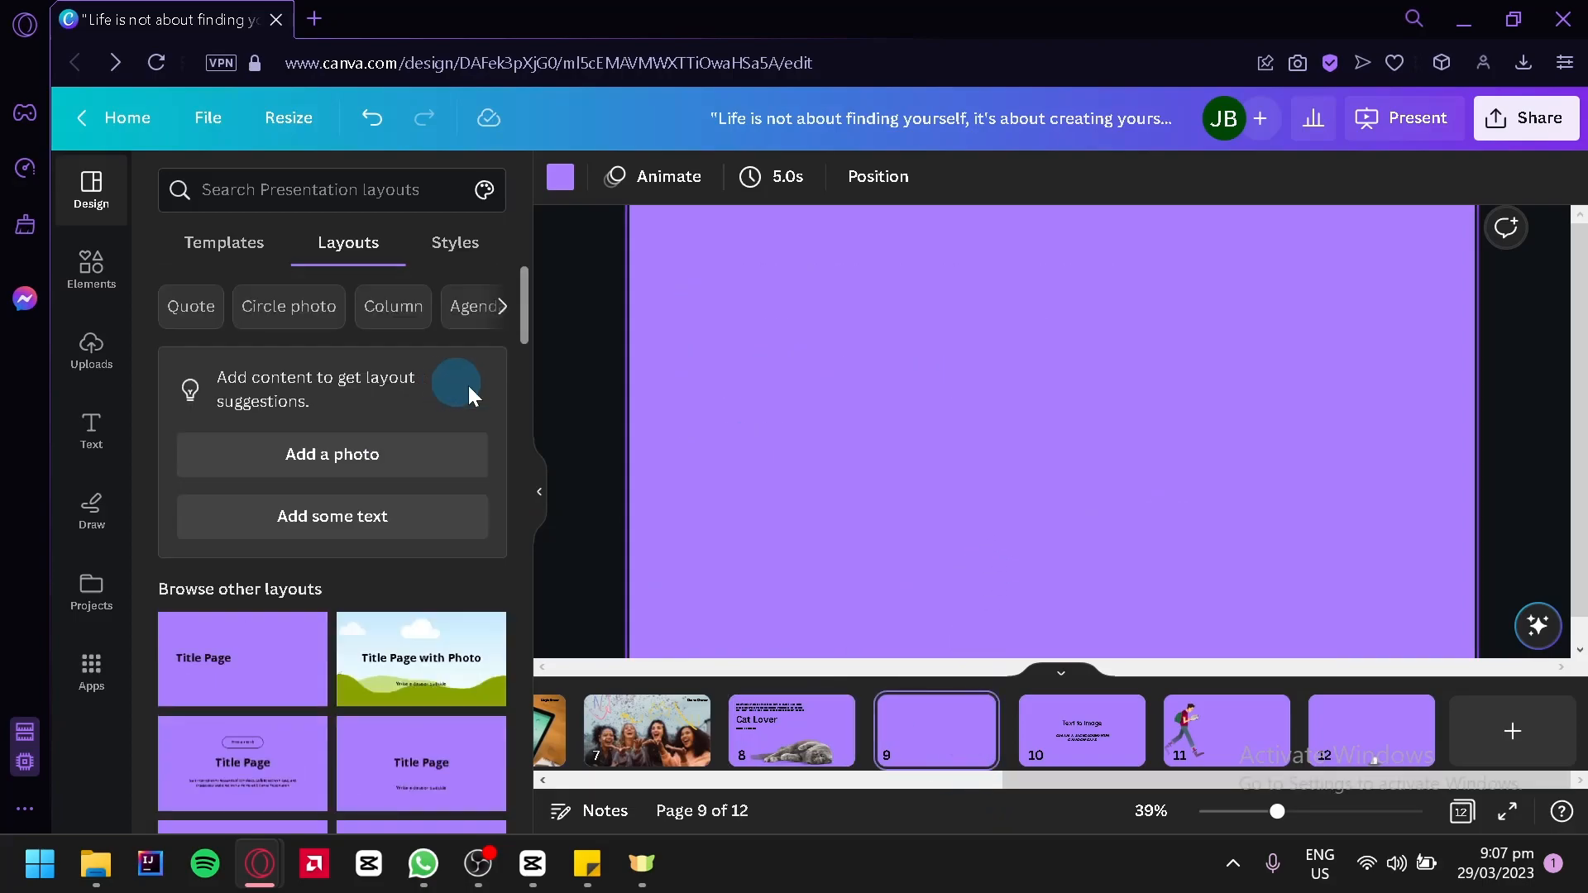
pyautogui.scroll(-4, 460, 419)
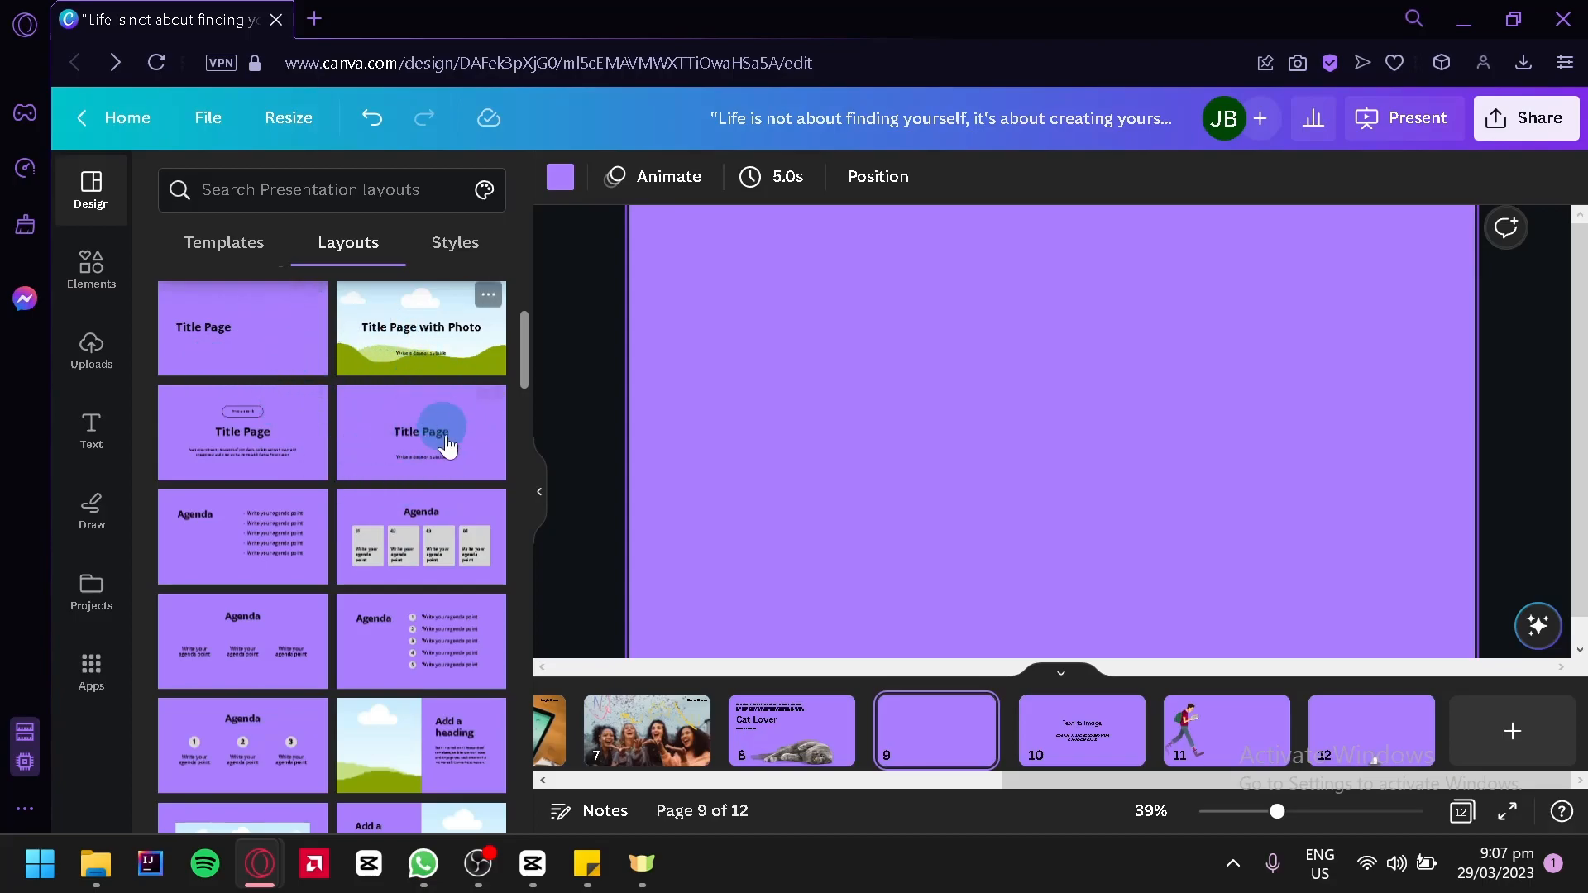
pyautogui.scroll(-2, 387, 420)
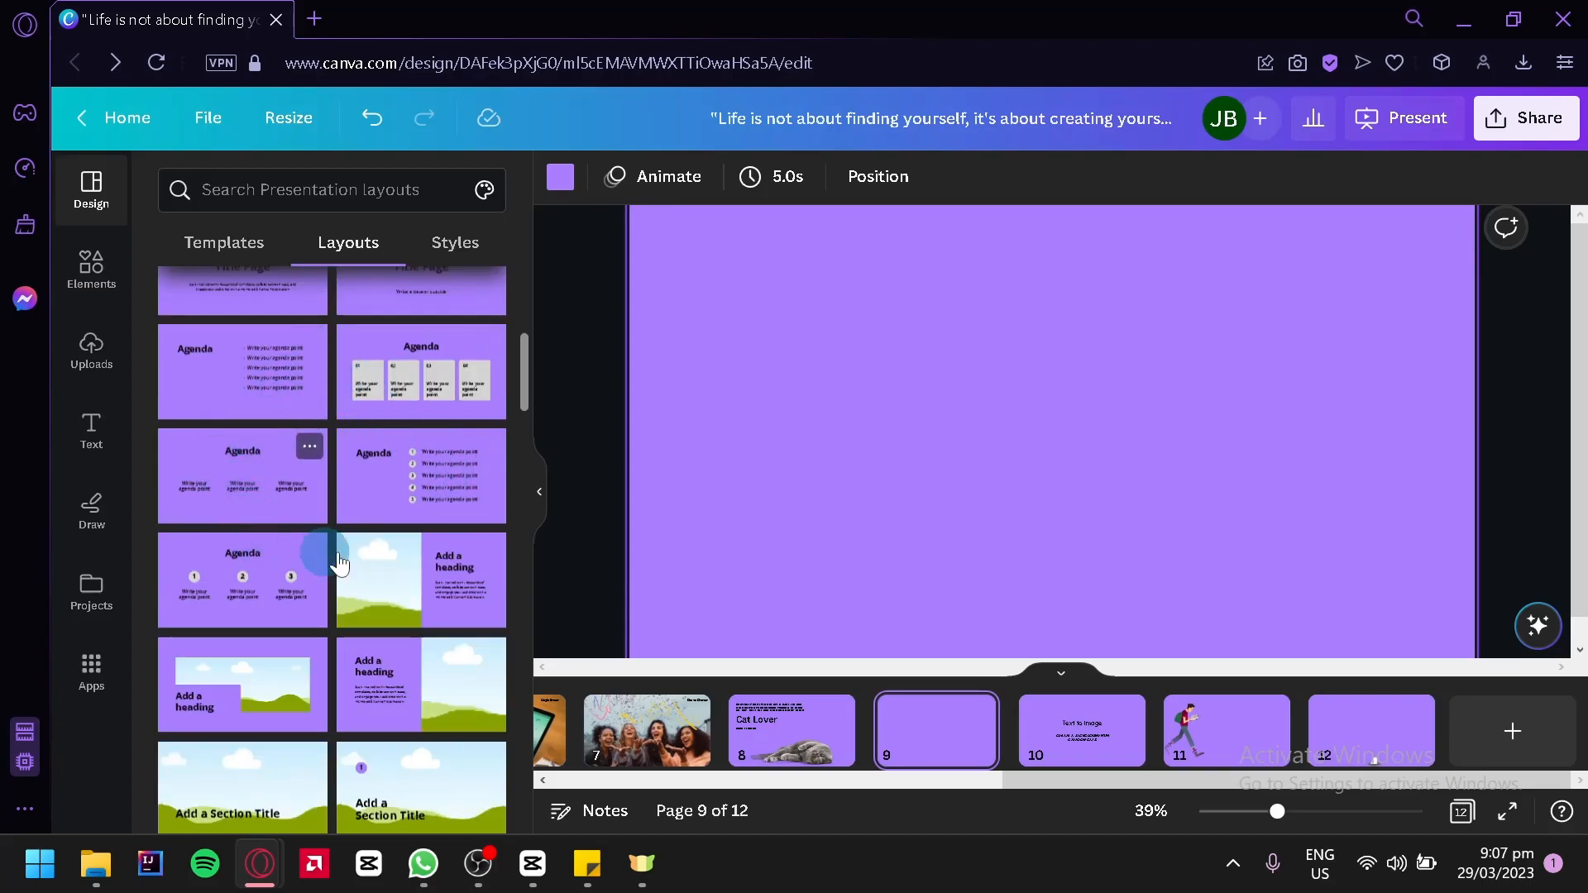
pyautogui.scroll(-4, 442, 488)
pyautogui.scroll(-5, 326, 595)
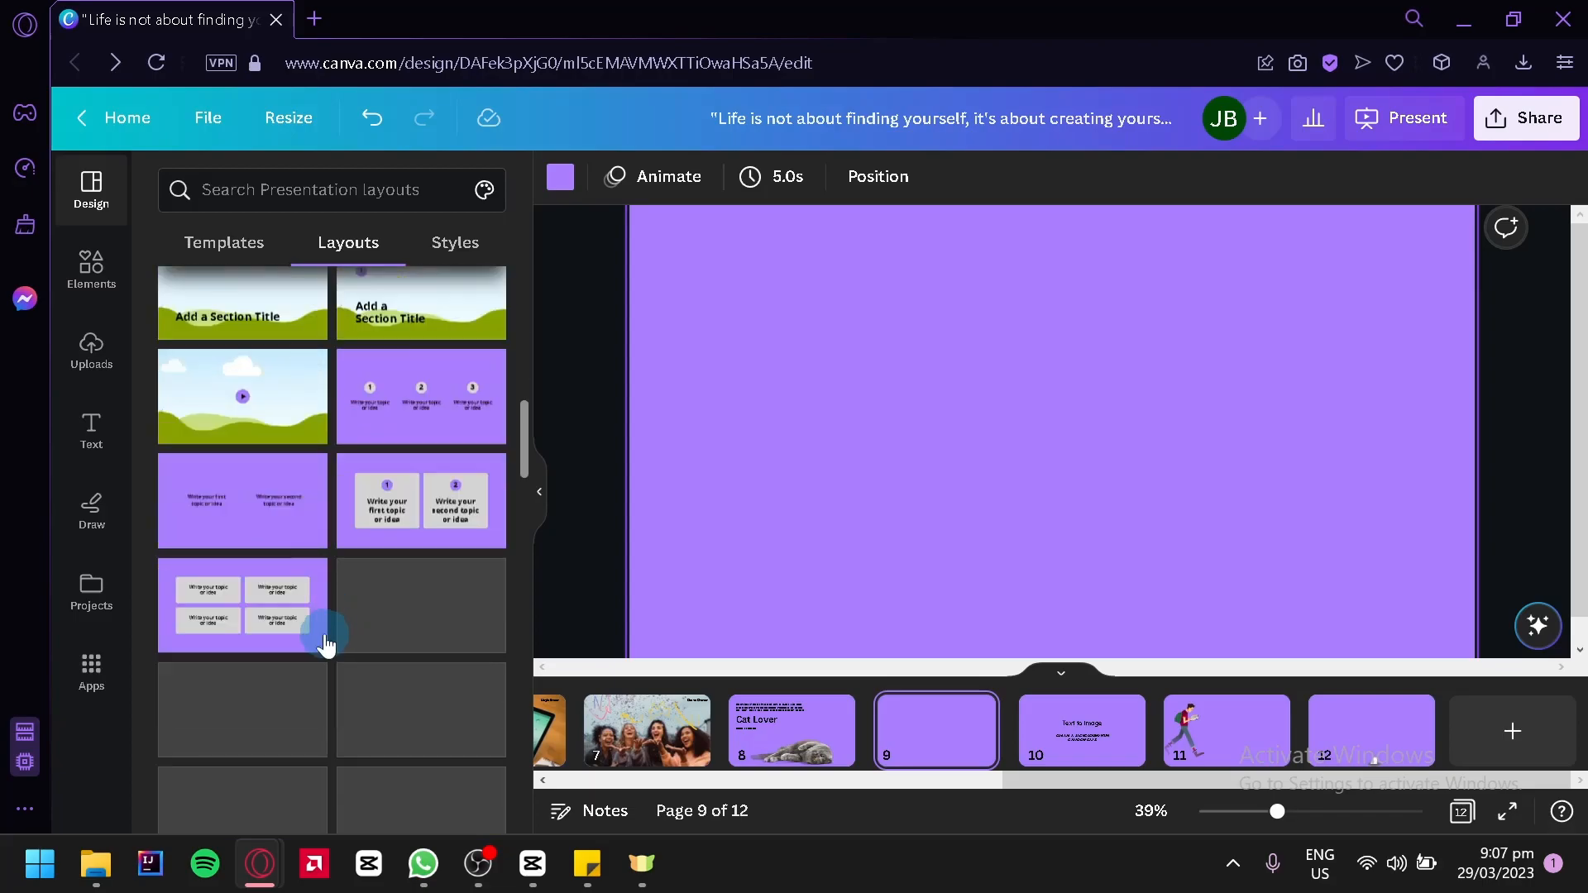
pyautogui.scroll(-7, 325, 546)
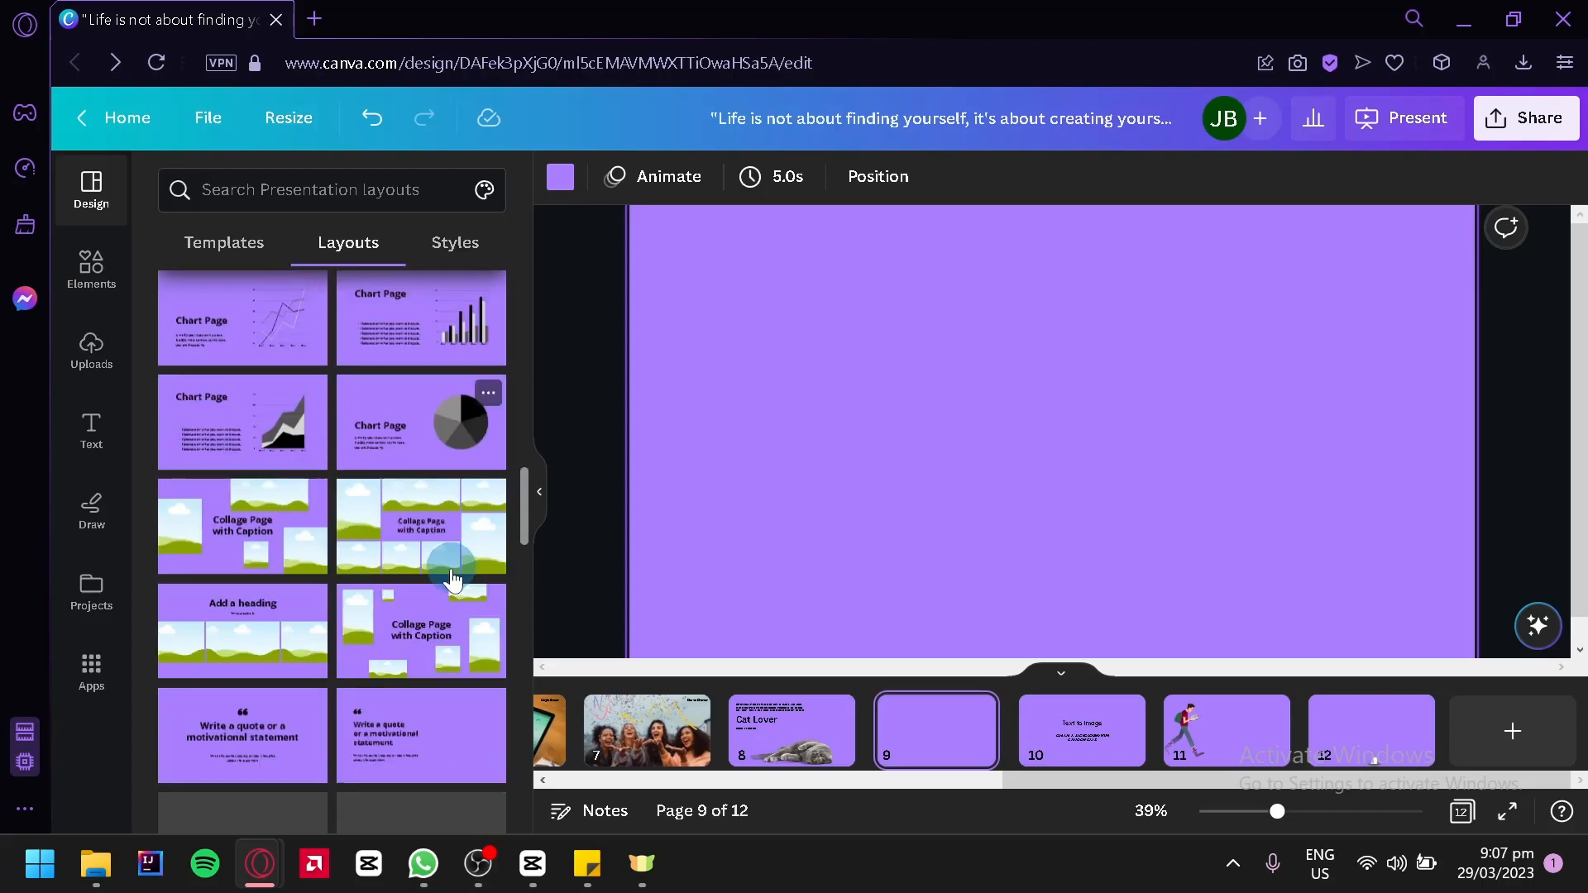
pyautogui.scroll(20, 356, 525)
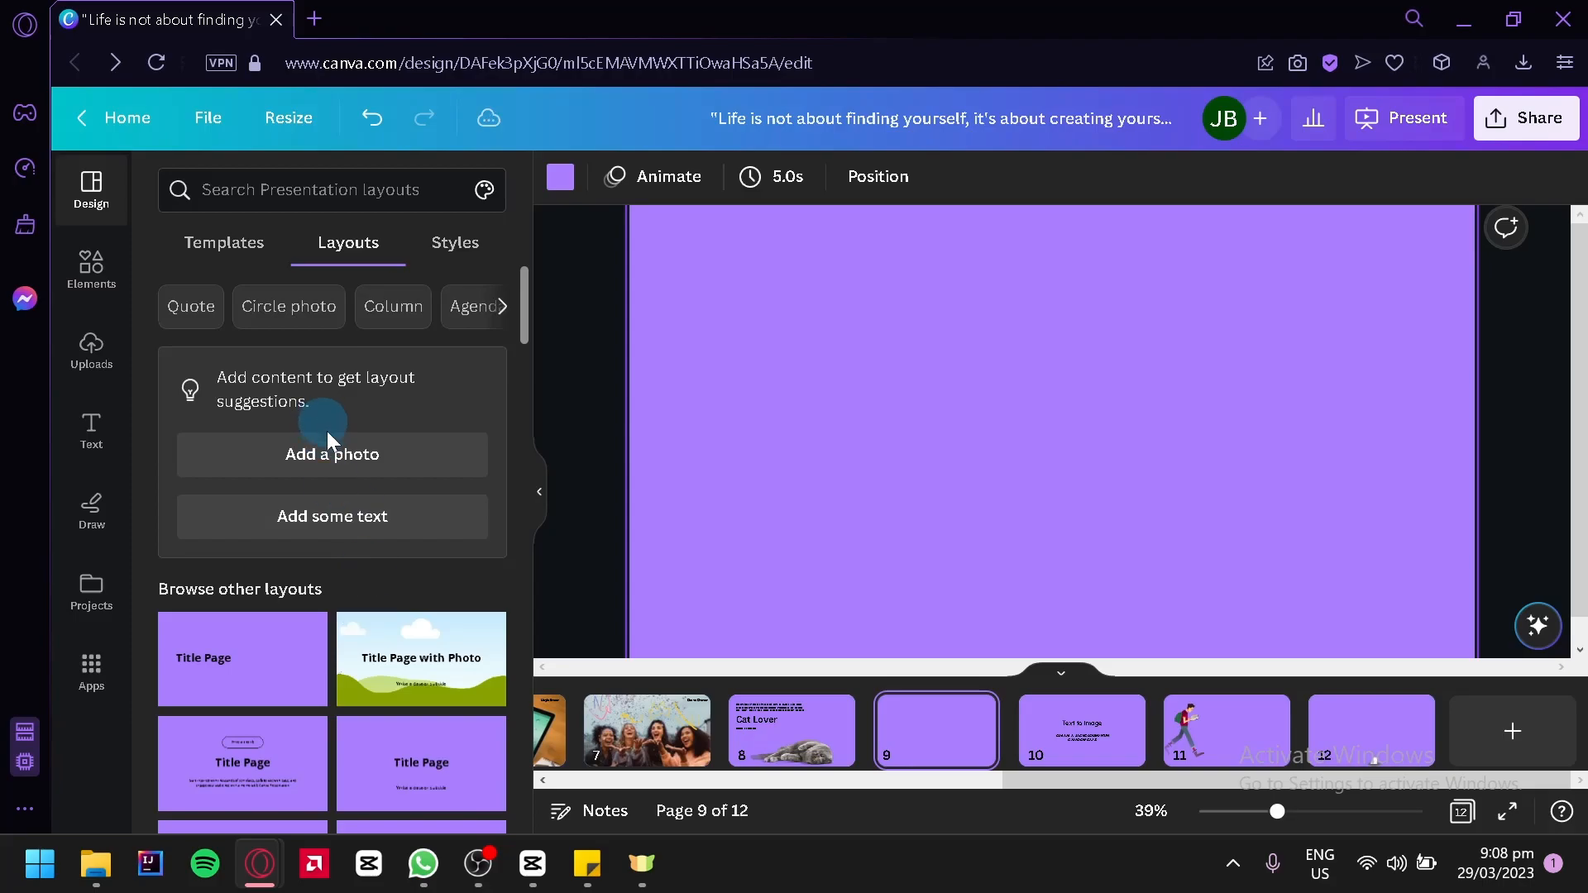
# Add the recently used photo of the white-and-brown, blue-eyed cat to page 9 and browse the layouts suggested for it
pyautogui.click(331, 455)
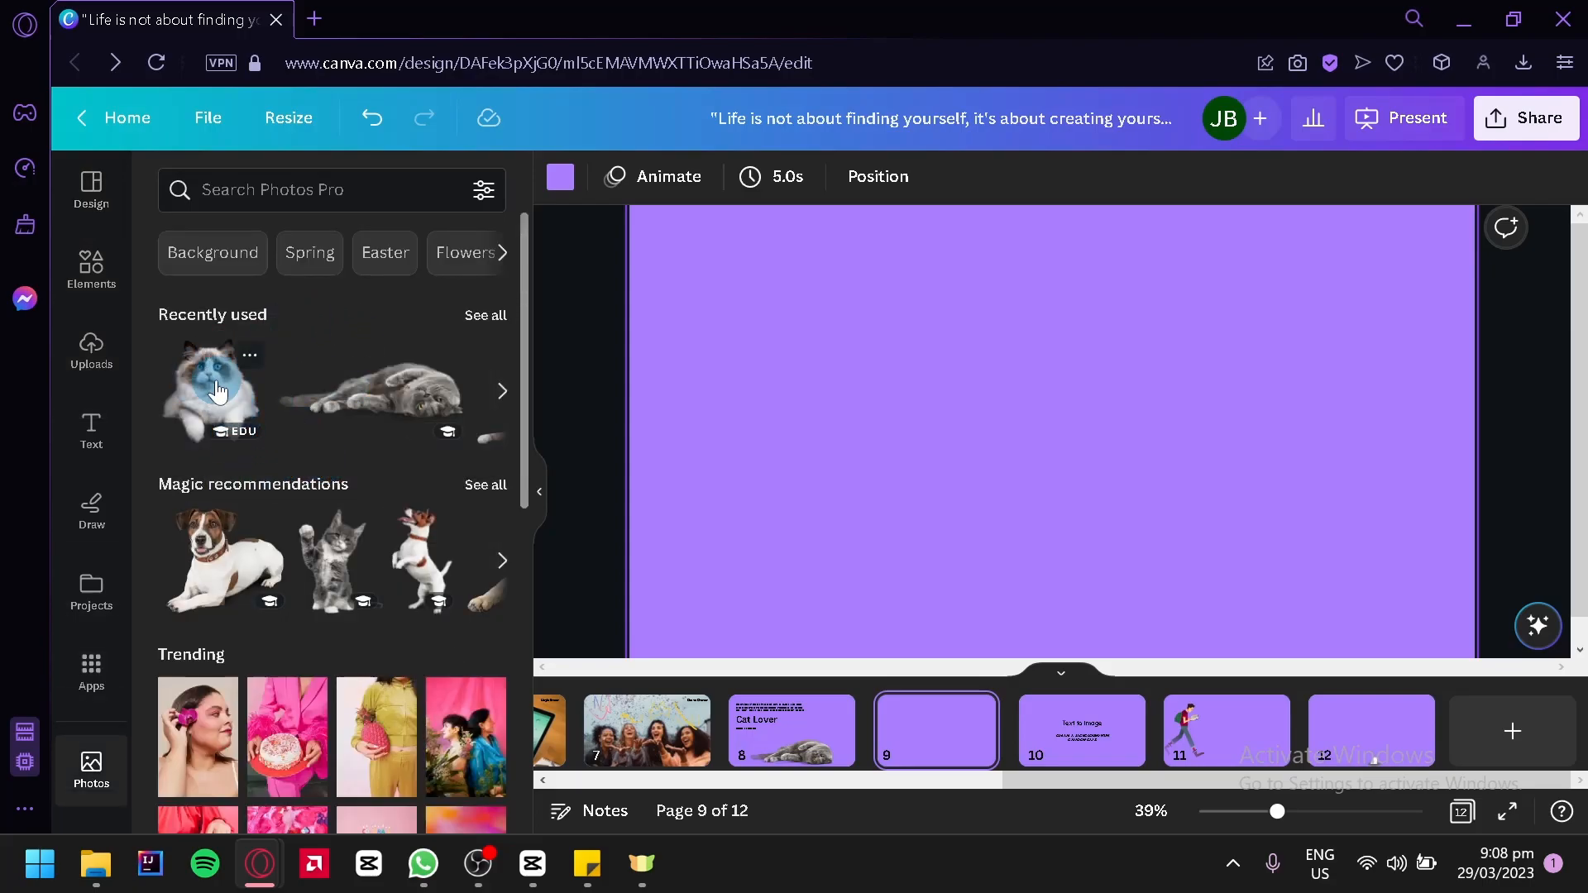
pyautogui.click(225, 384)
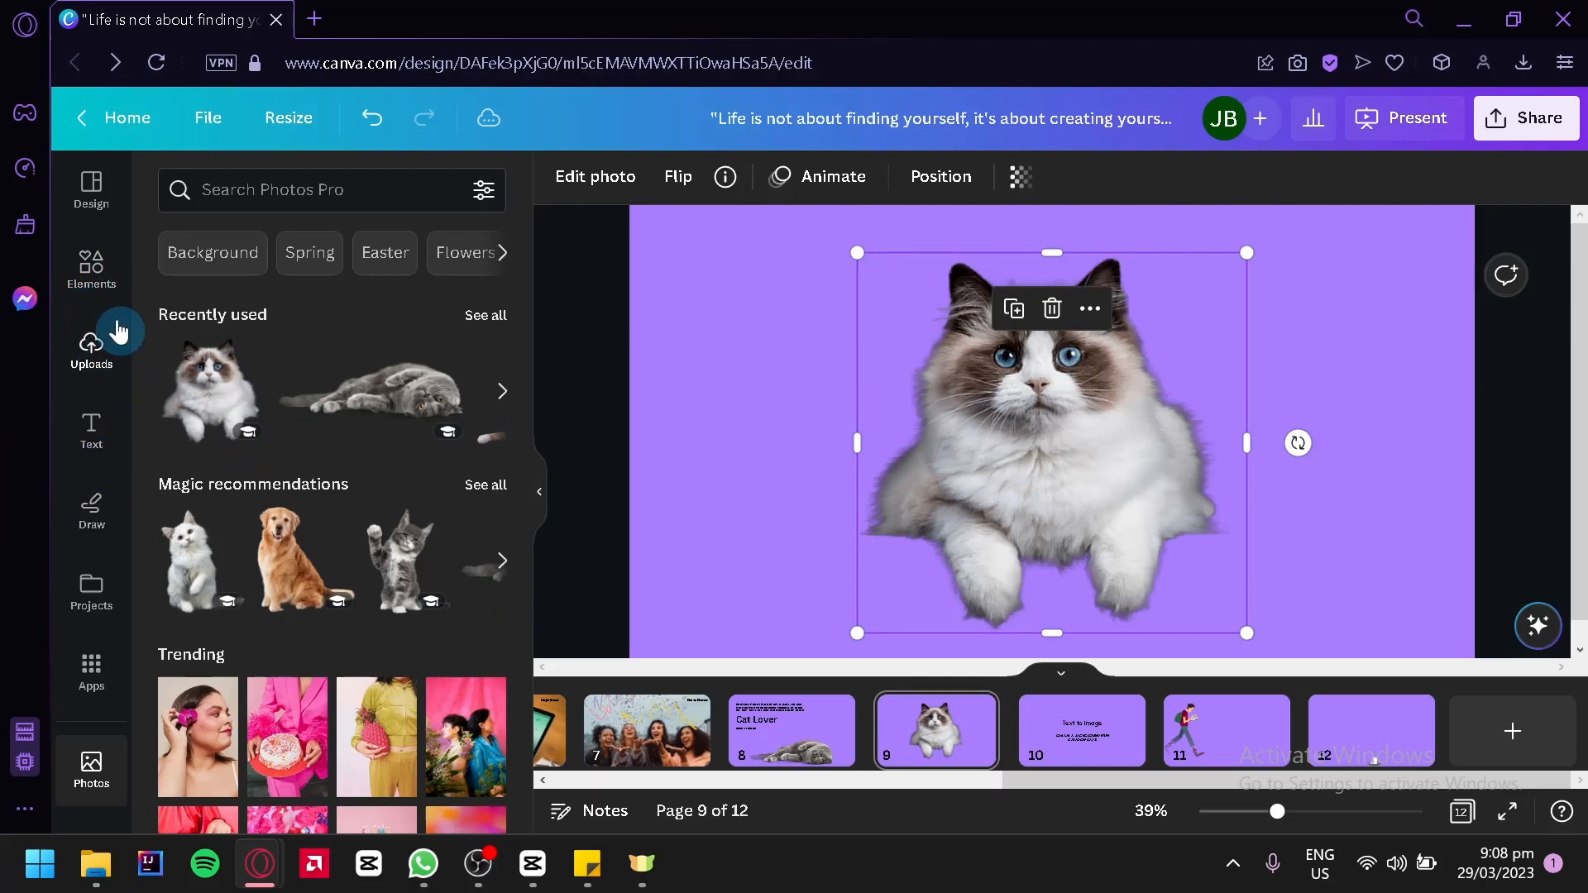
pyautogui.click(86, 198)
pyautogui.click(329, 263)
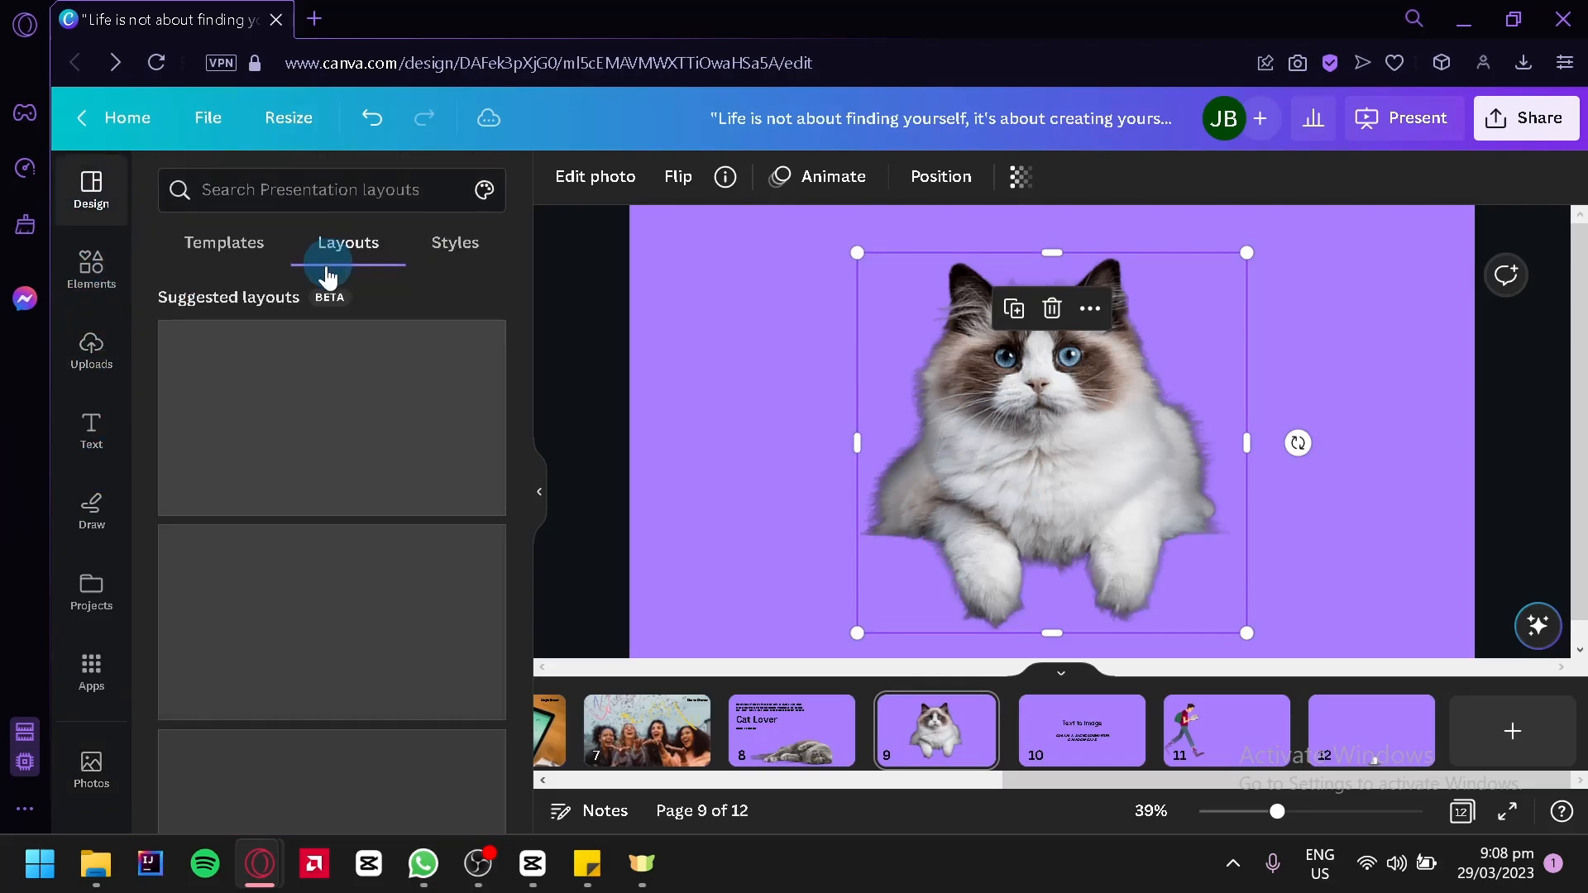
pyautogui.scroll(-4, 401, 372)
pyautogui.scroll(3, 419, 299)
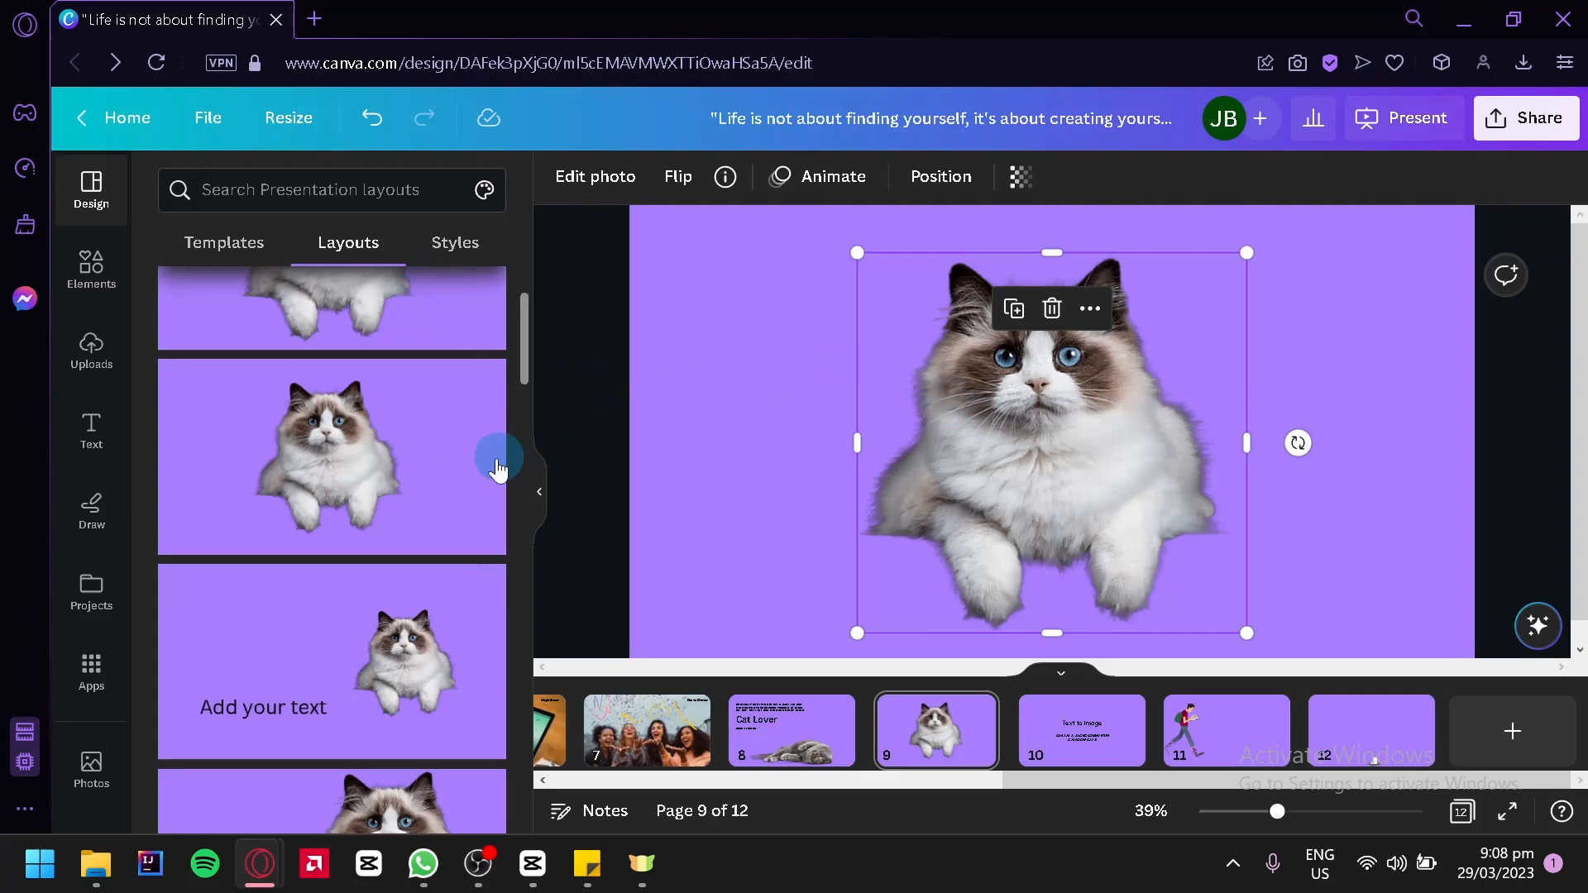
pyautogui.scroll(-3, 488, 463)
pyautogui.scroll(-6, 406, 400)
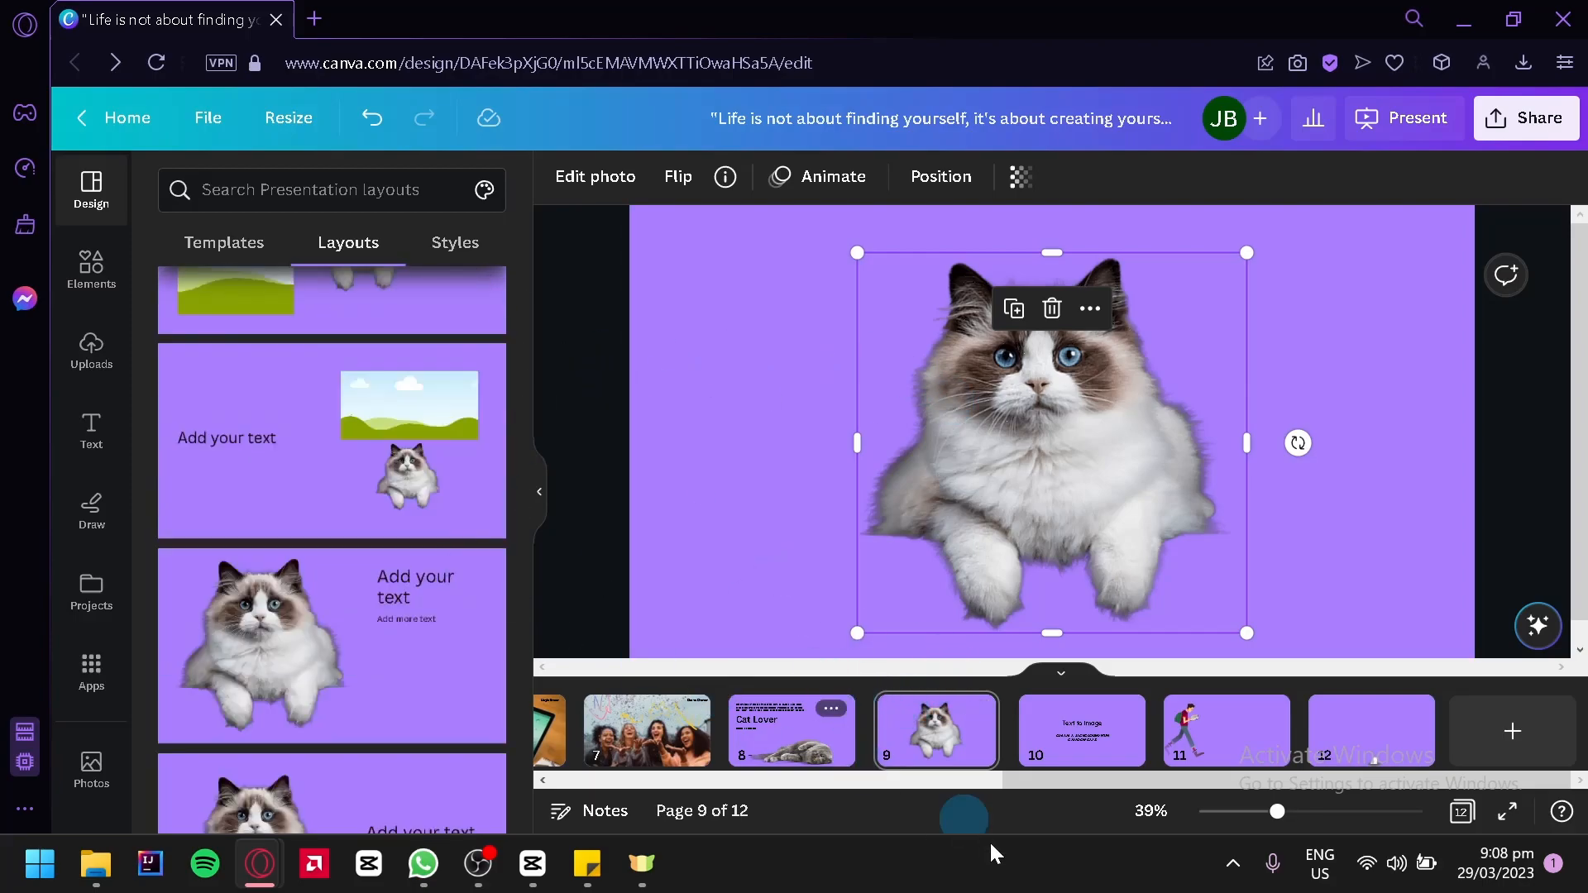
# Go to page 10 and open the Text to Image app
pyautogui.click(795, 731)
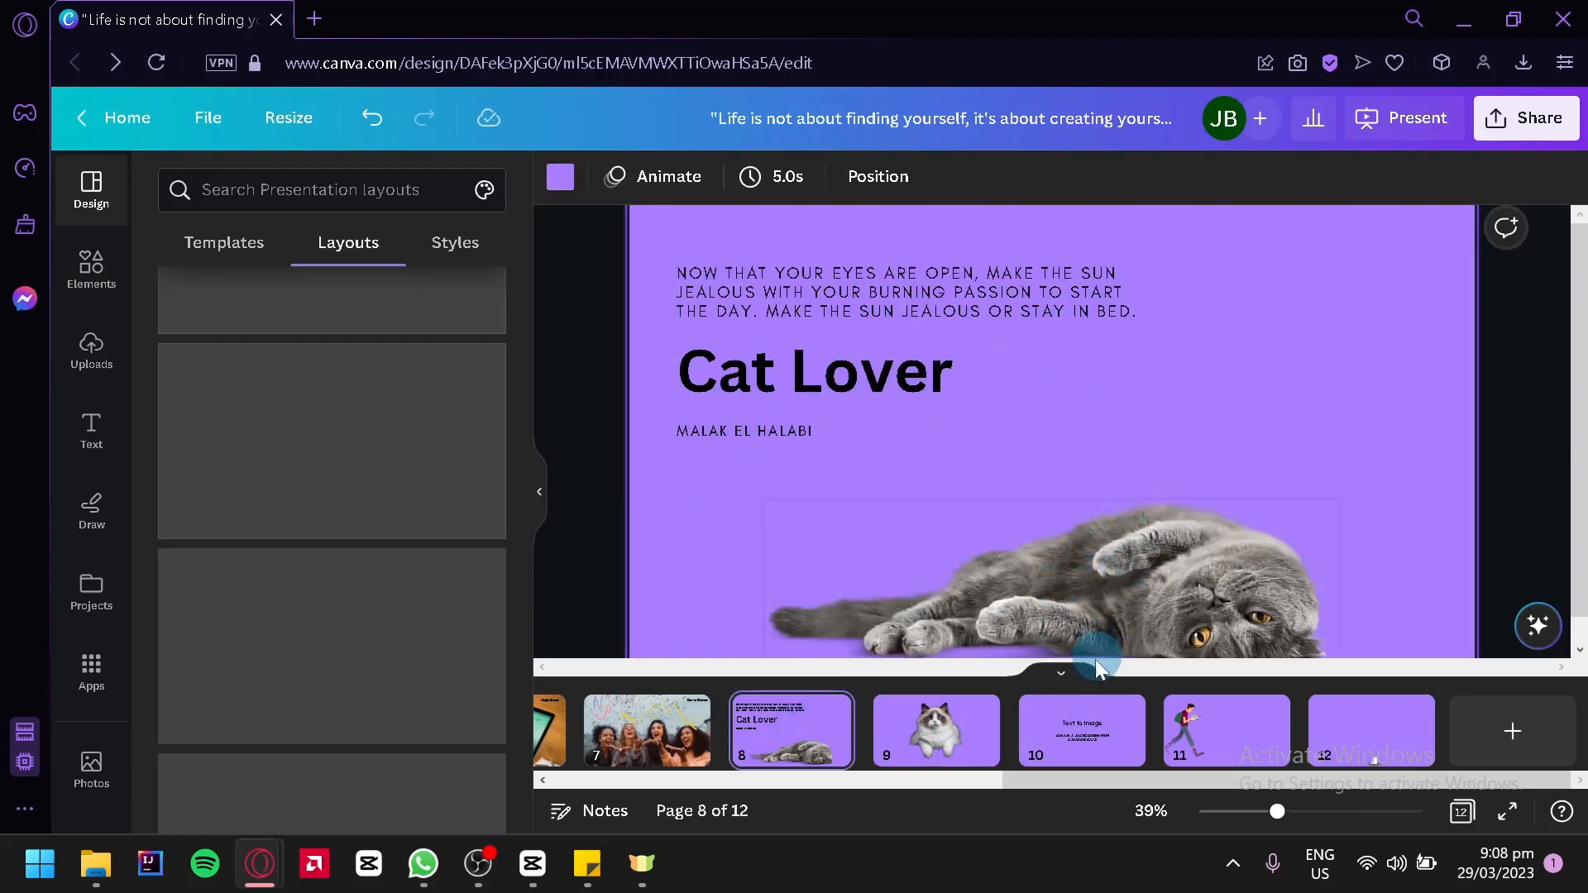
pyautogui.click(1080, 722)
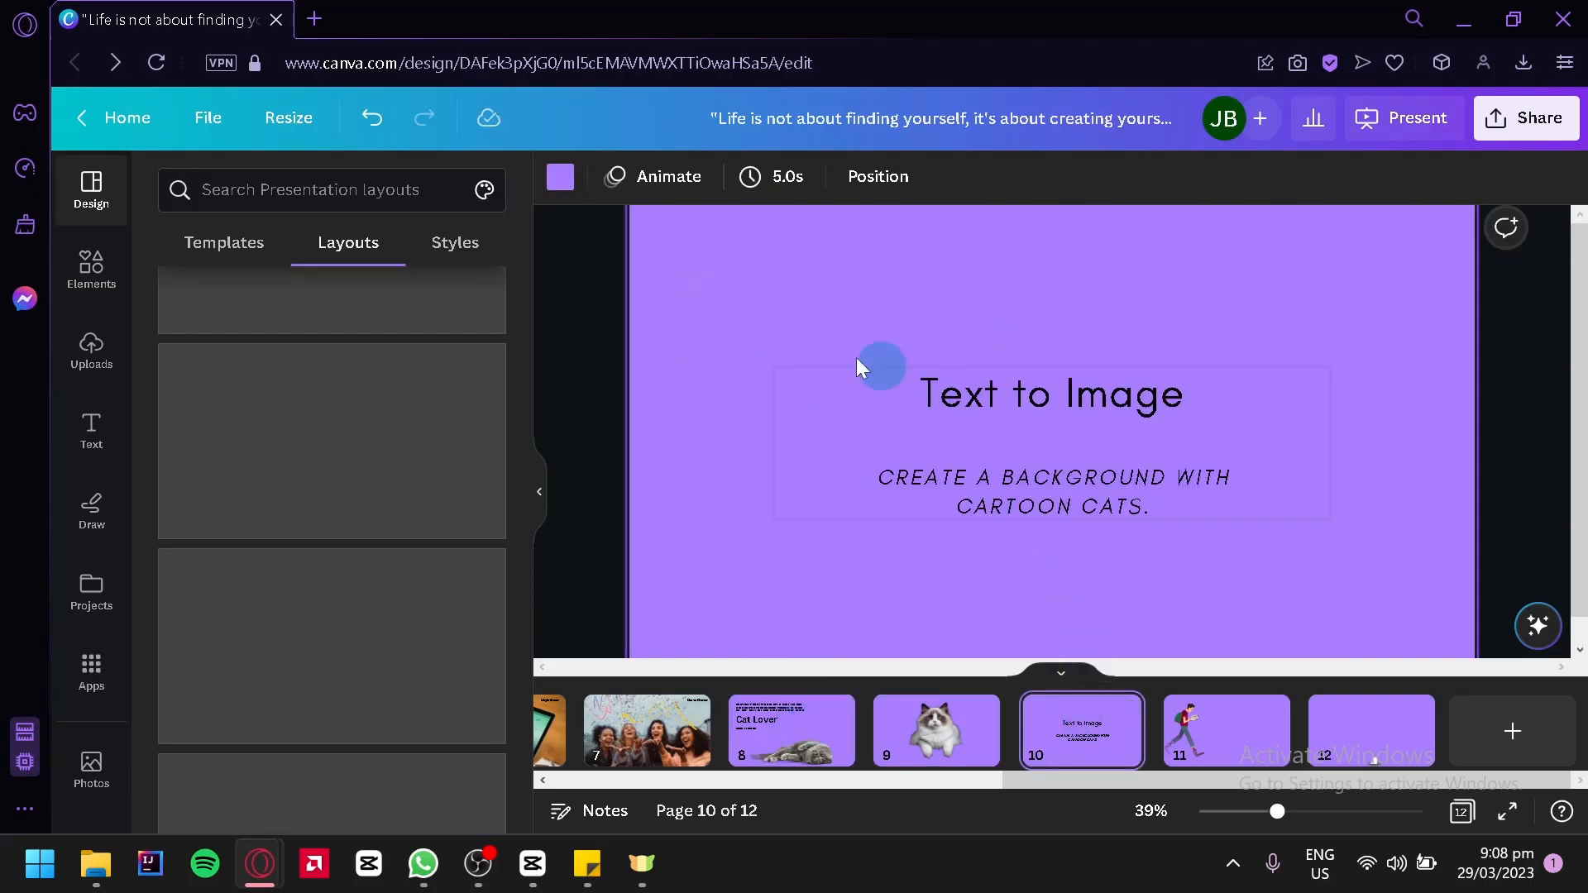
pyautogui.click(540, 498)
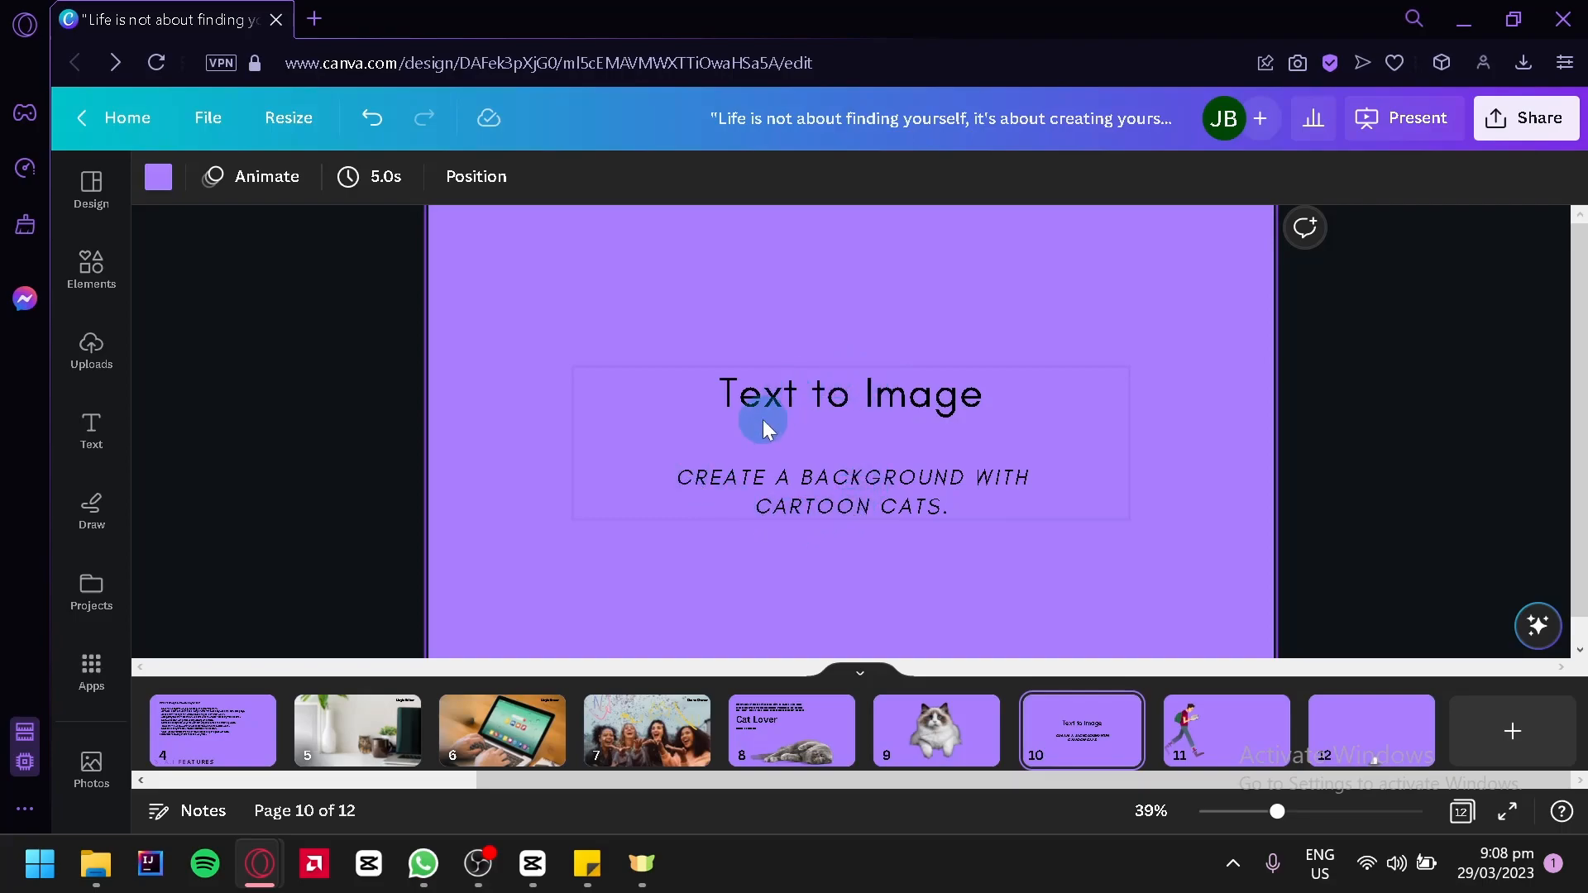
pyautogui.click(86, 687)
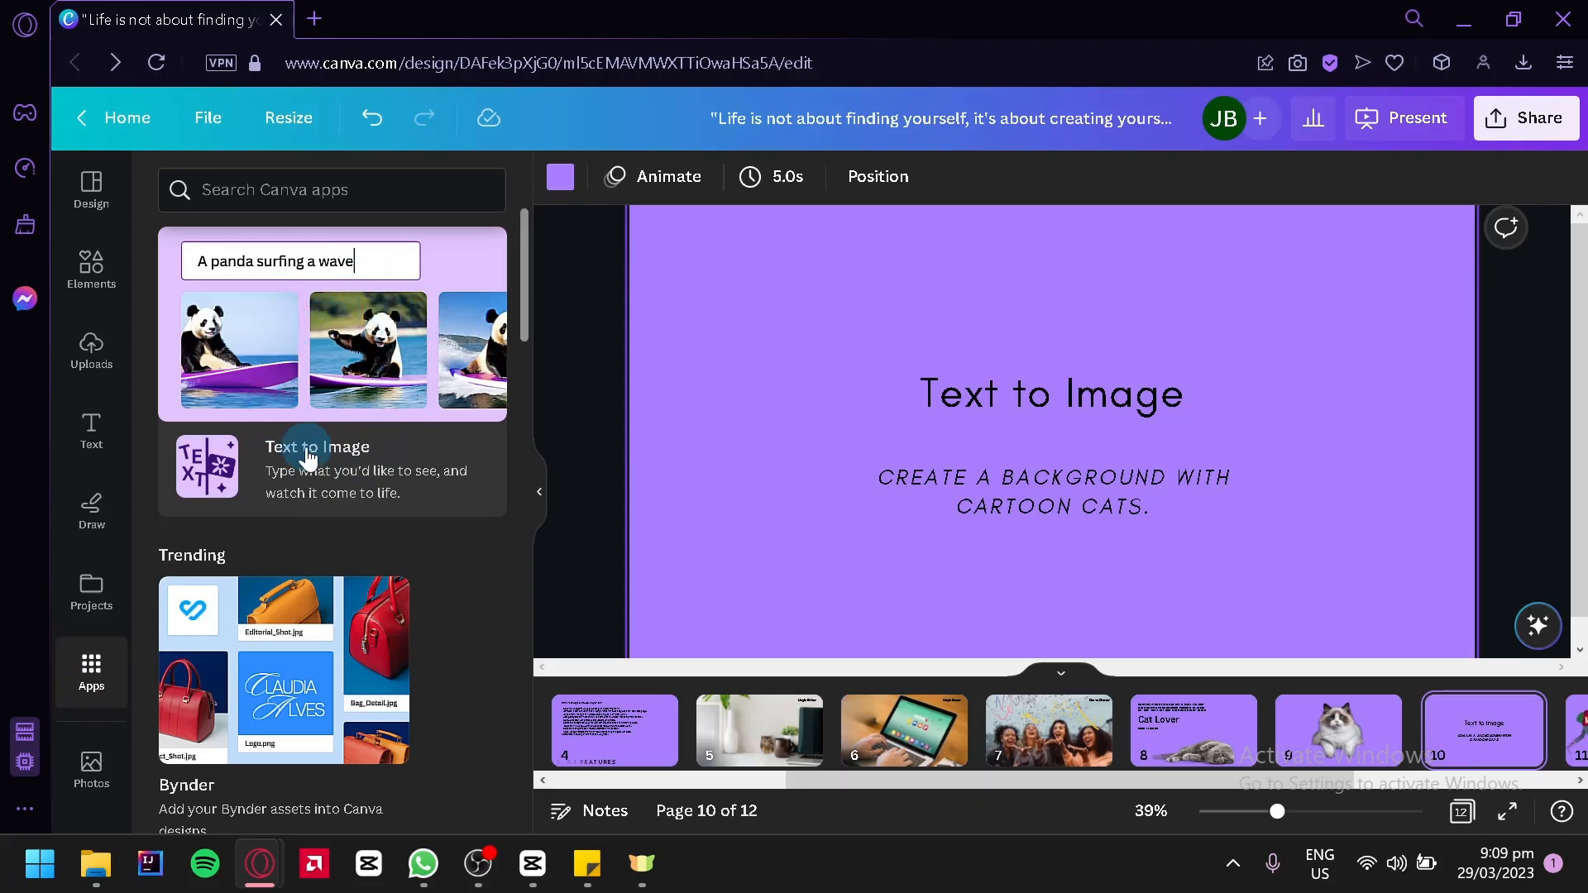
pyautogui.click(323, 351)
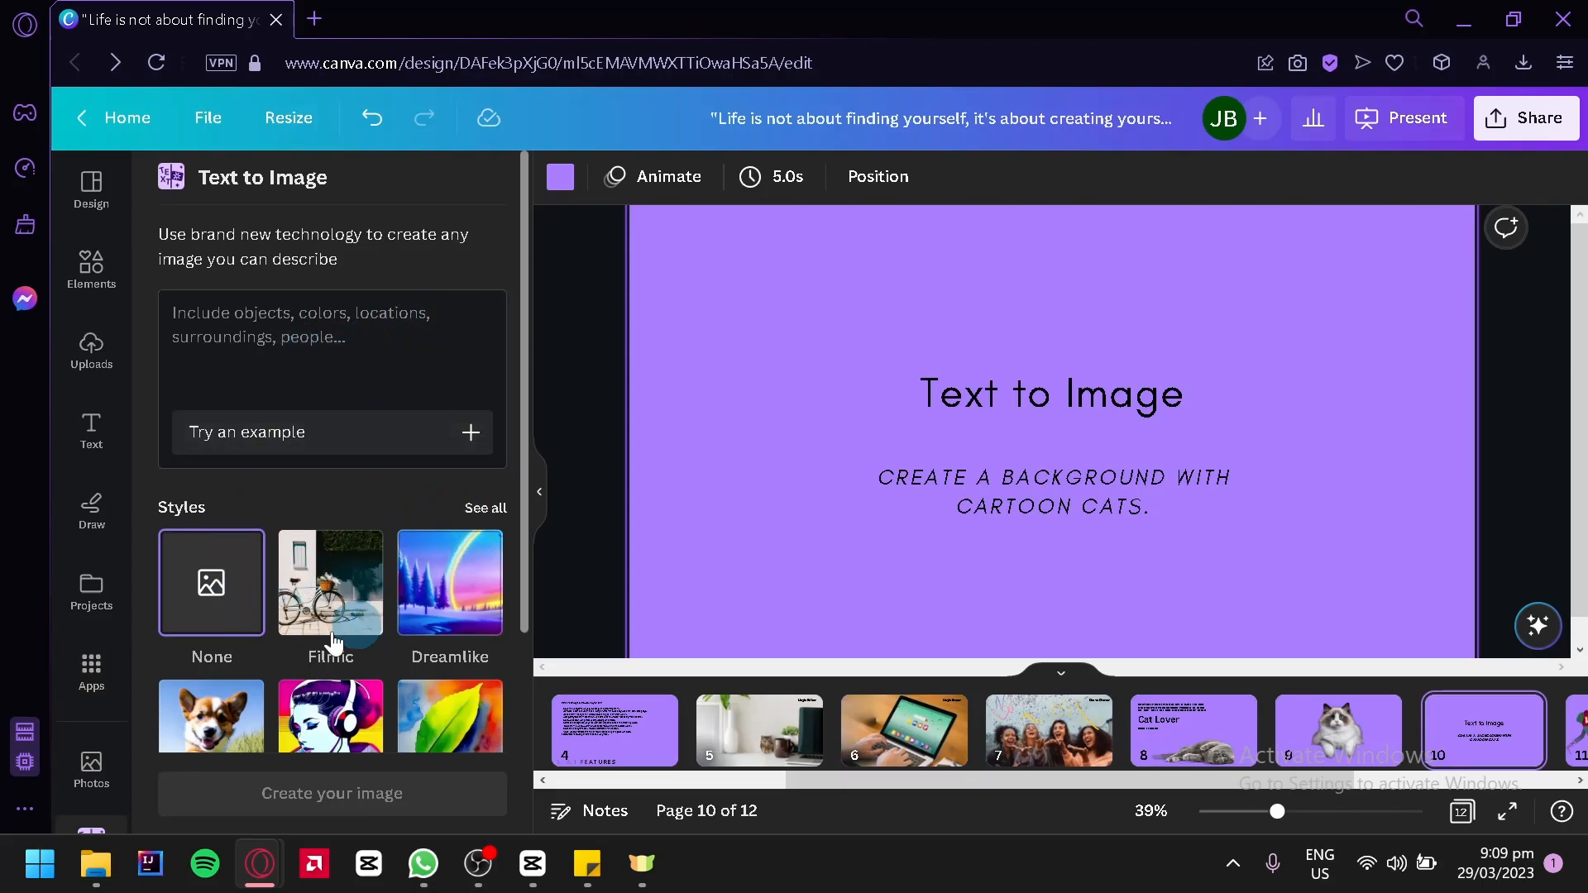
# Copy the page's "Create a background with cartoon cats." text into the image description
pyautogui.click(1065, 519)
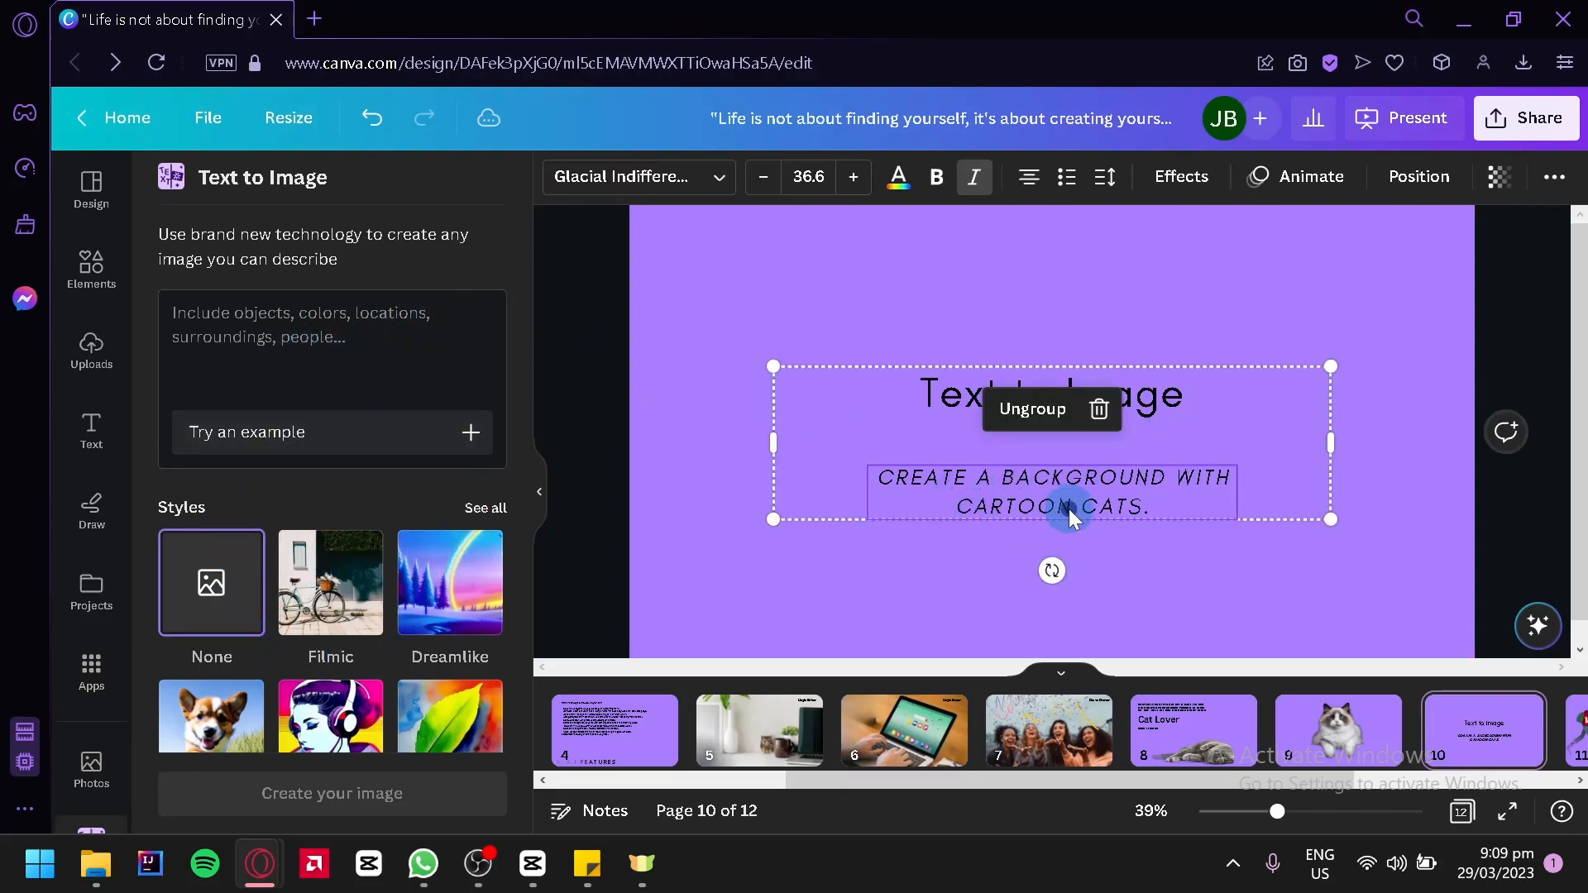
pyautogui.click(1064, 507)
pyautogui.tripleClick(1173, 506)
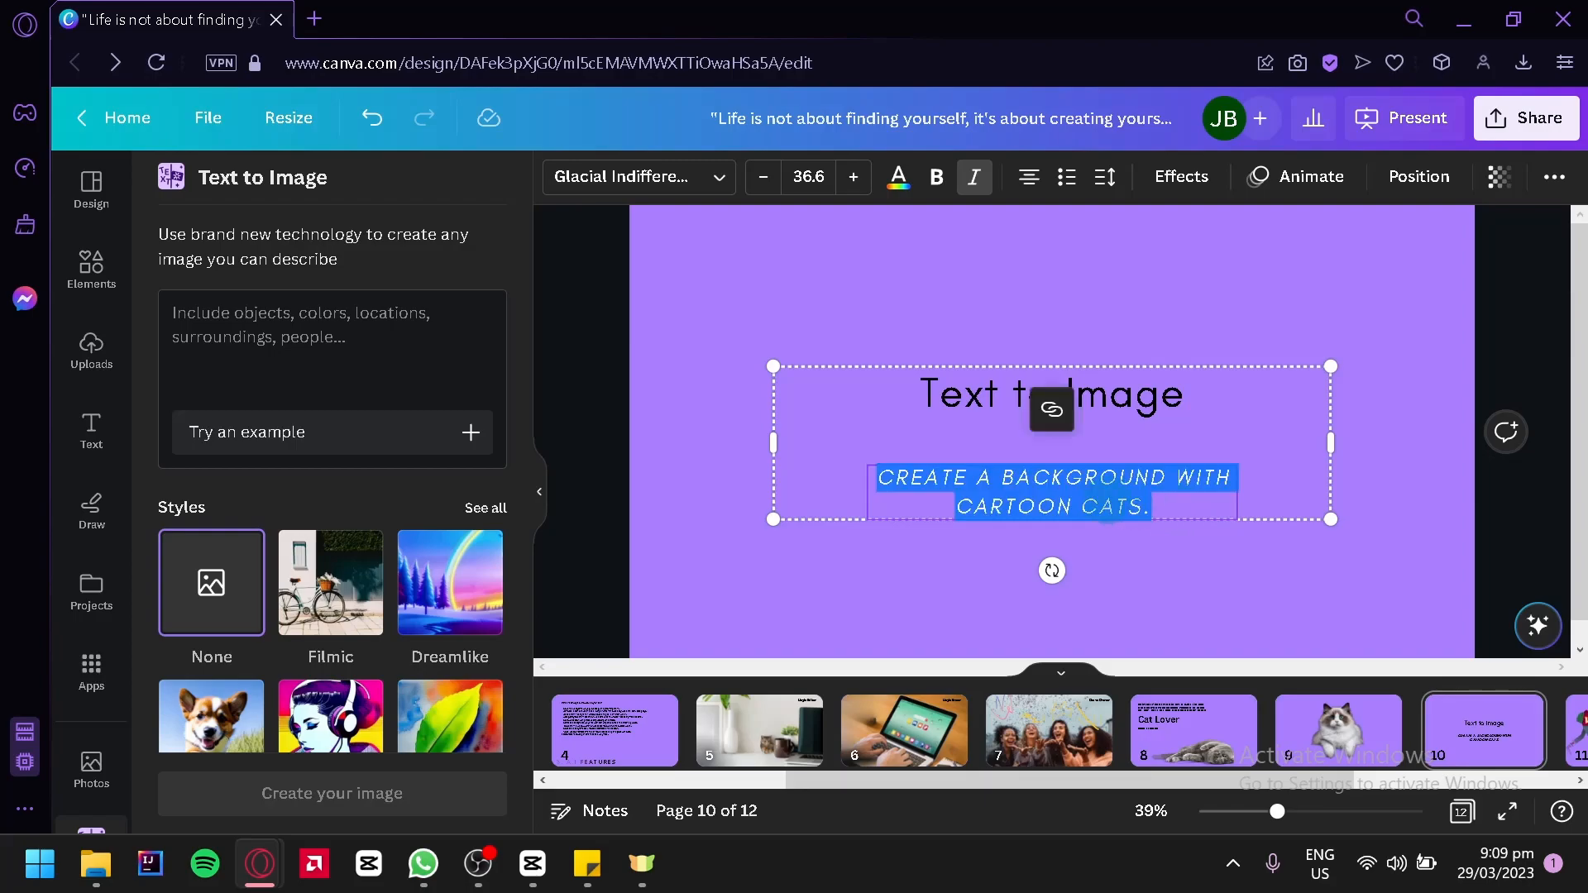
pyautogui.hotkey('ctrl', 'c')
pyautogui.click(384, 335)
pyautogui.hotkey('ctrl', 'v')
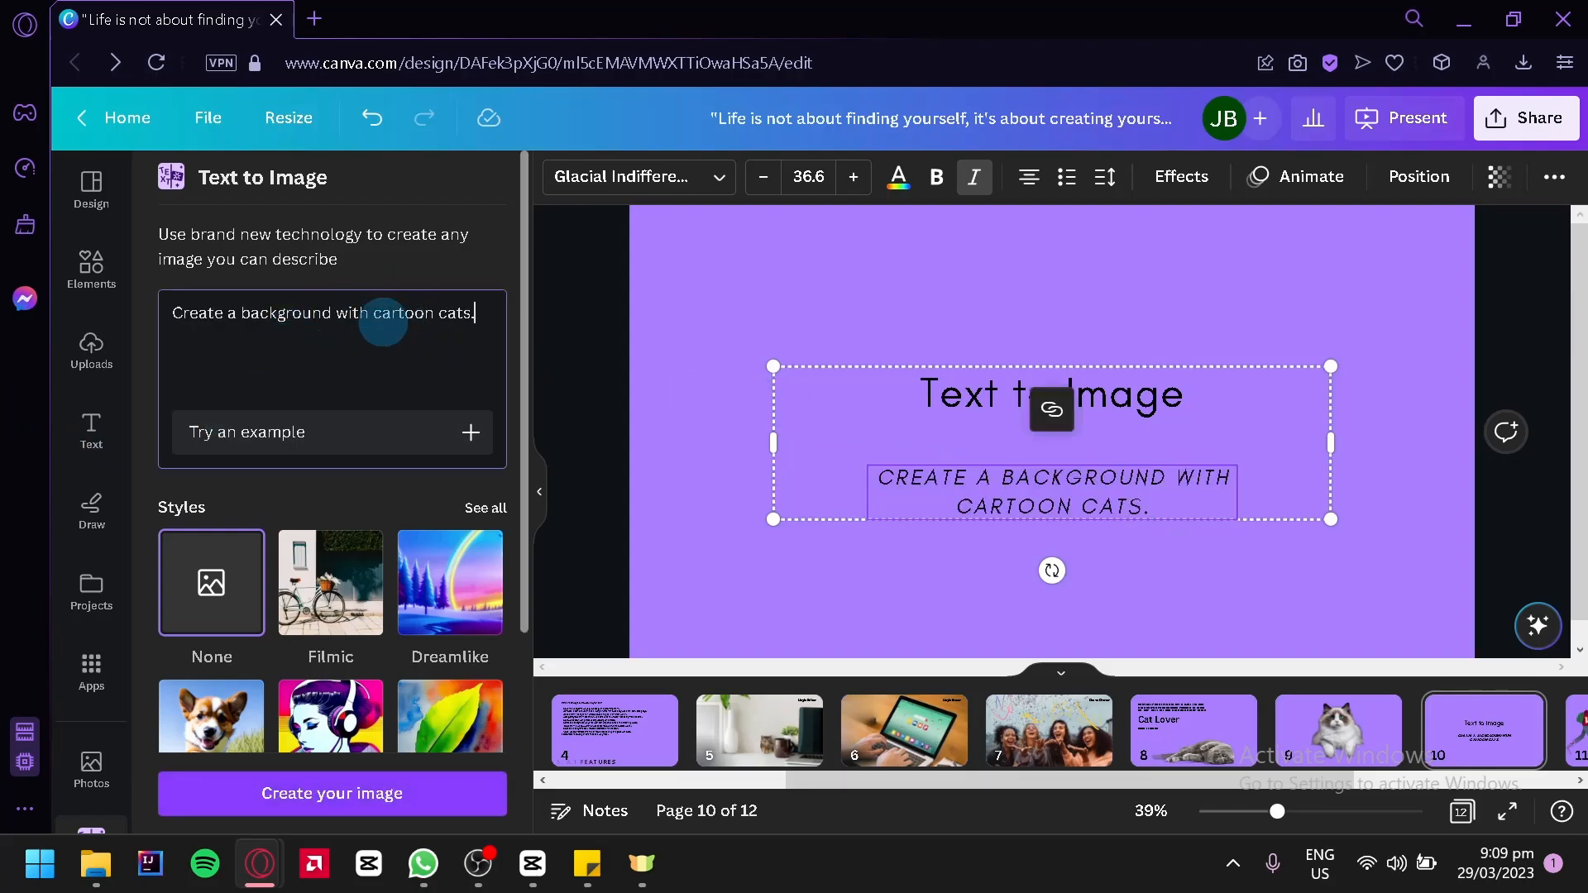
# Browse the full range of image styles and choose Anime from the digital art styles
pyautogui.scroll(-3, 377, 312)
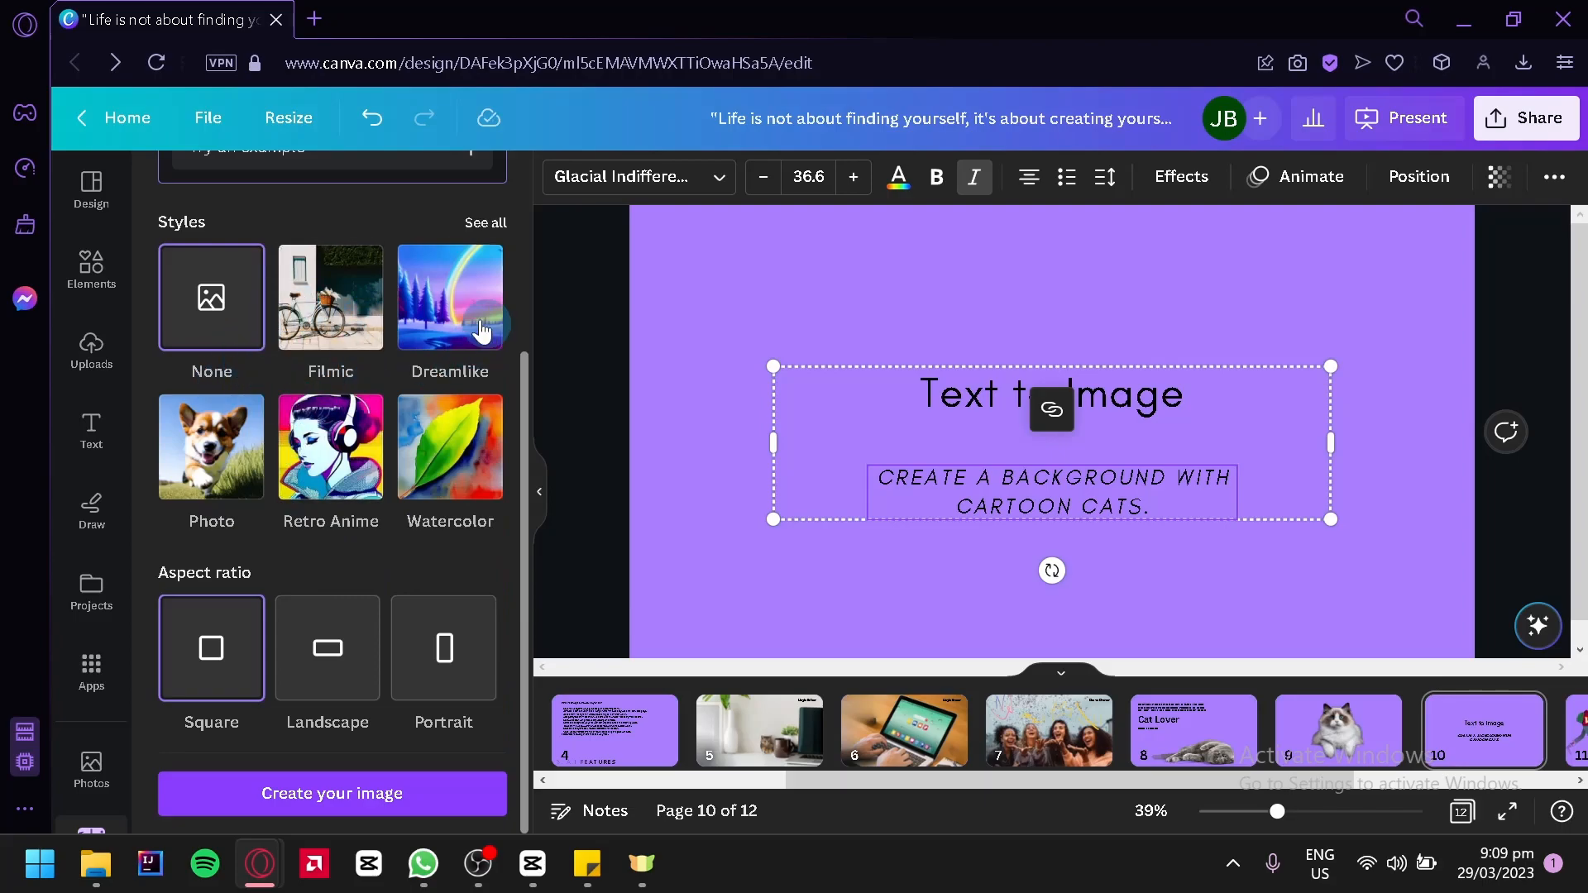
pyautogui.click(444, 451)
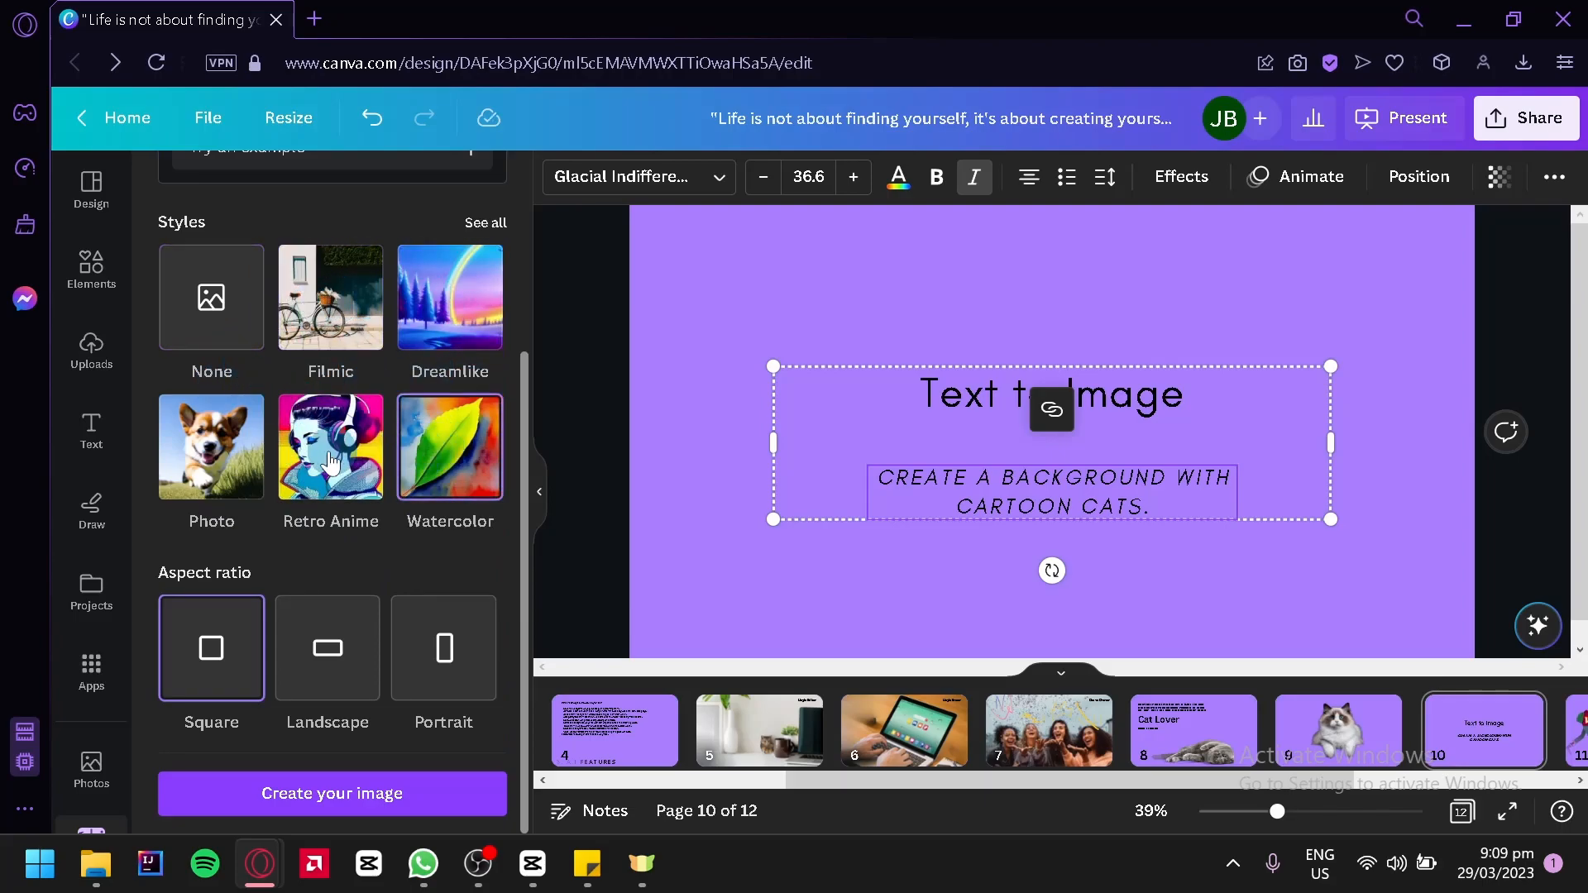
pyautogui.click(234, 446)
pyautogui.click(487, 225)
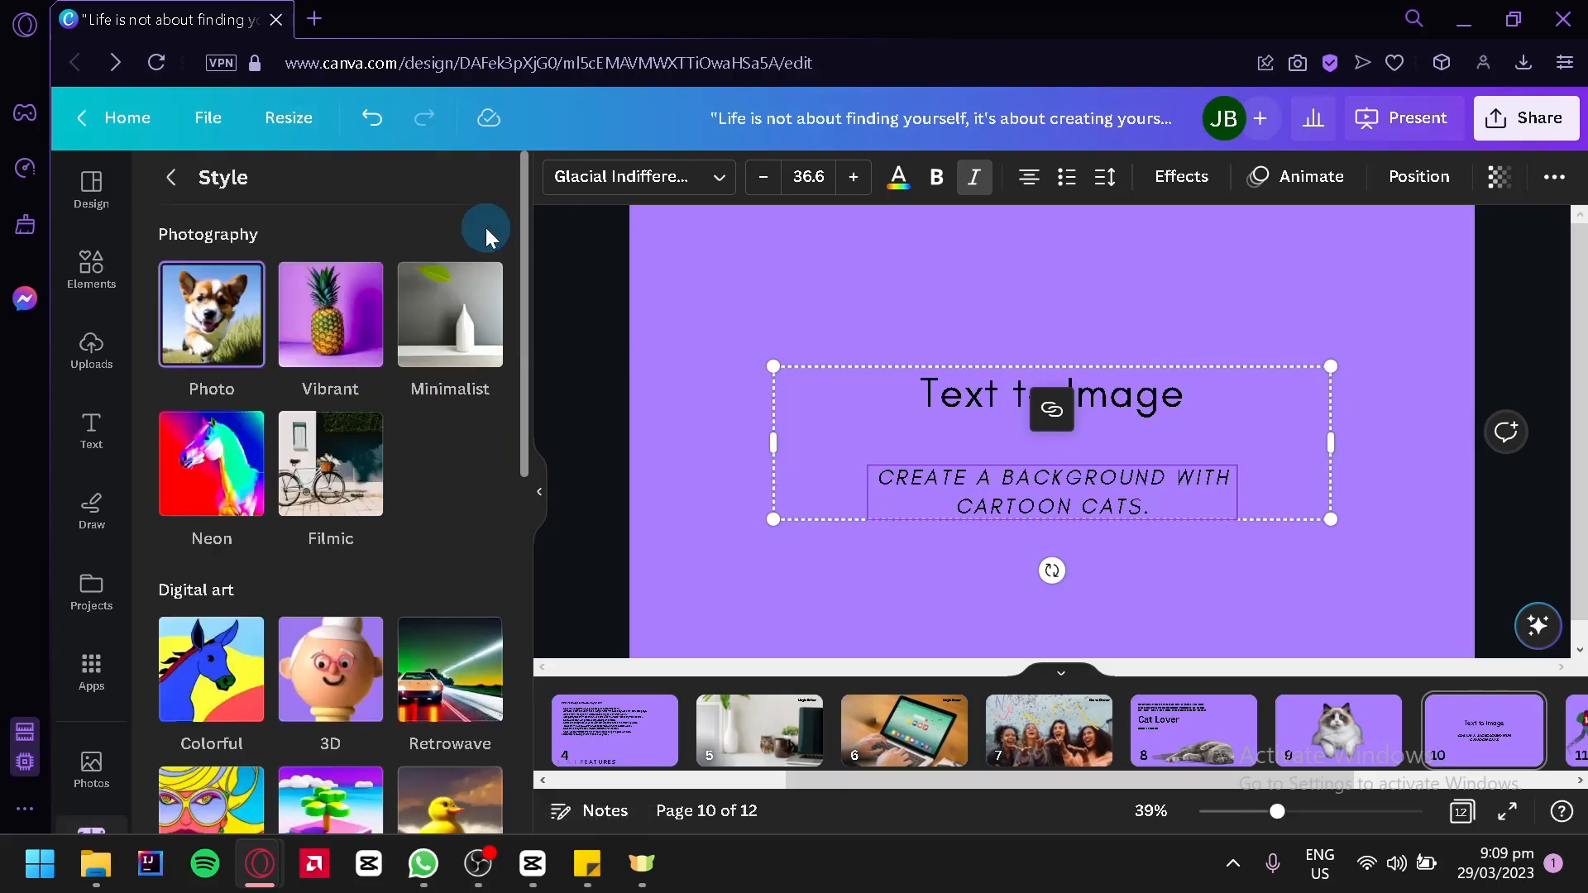
pyautogui.scroll(-2, 369, 395)
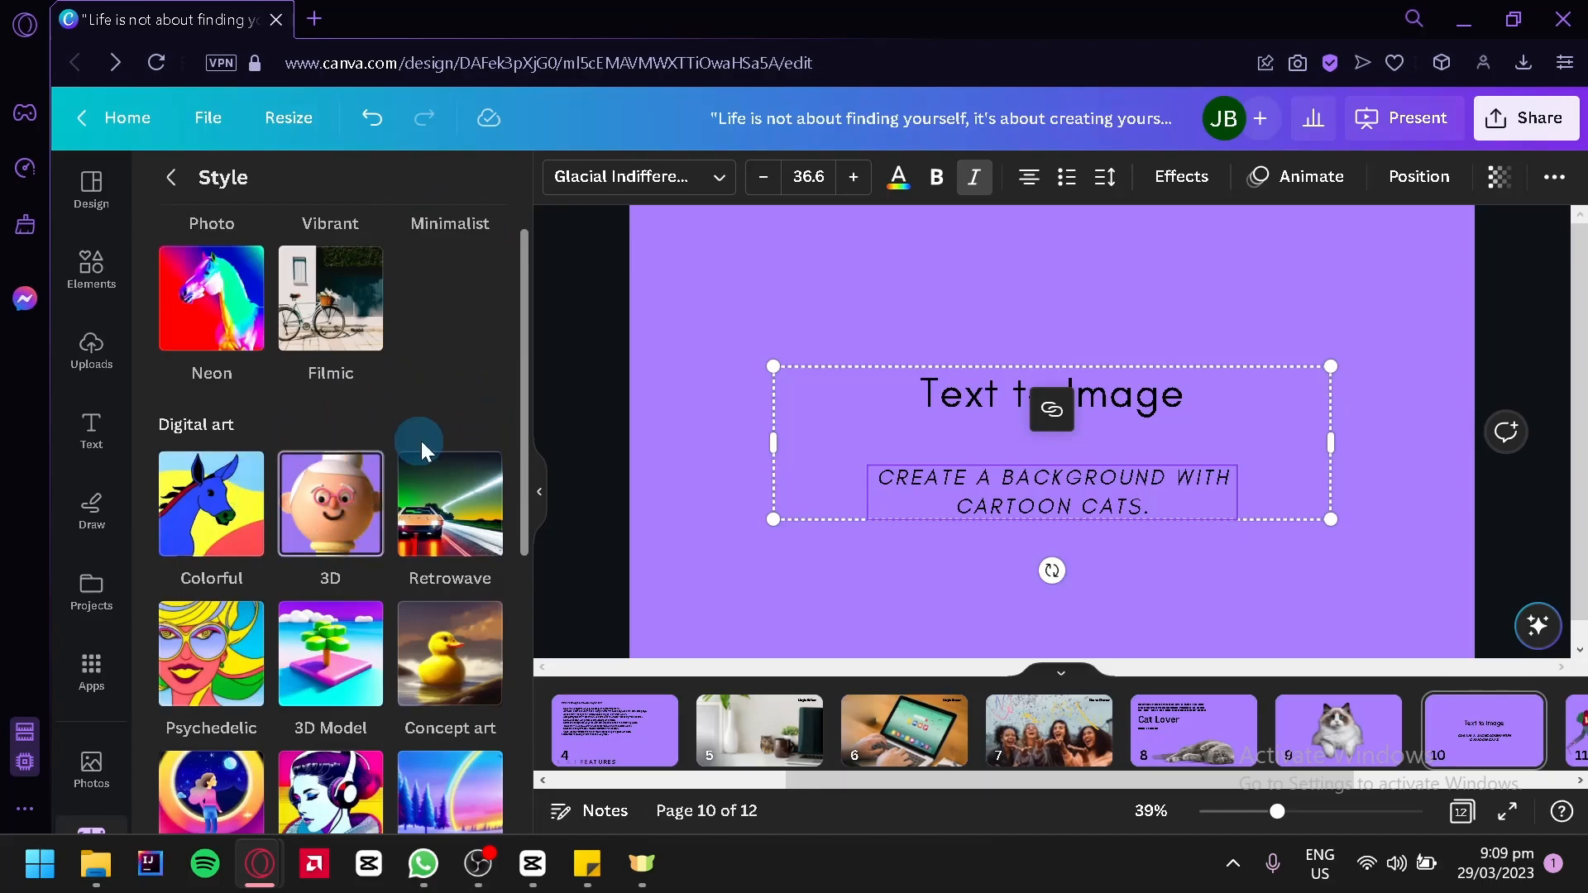
pyautogui.scroll(-2, 334, 490)
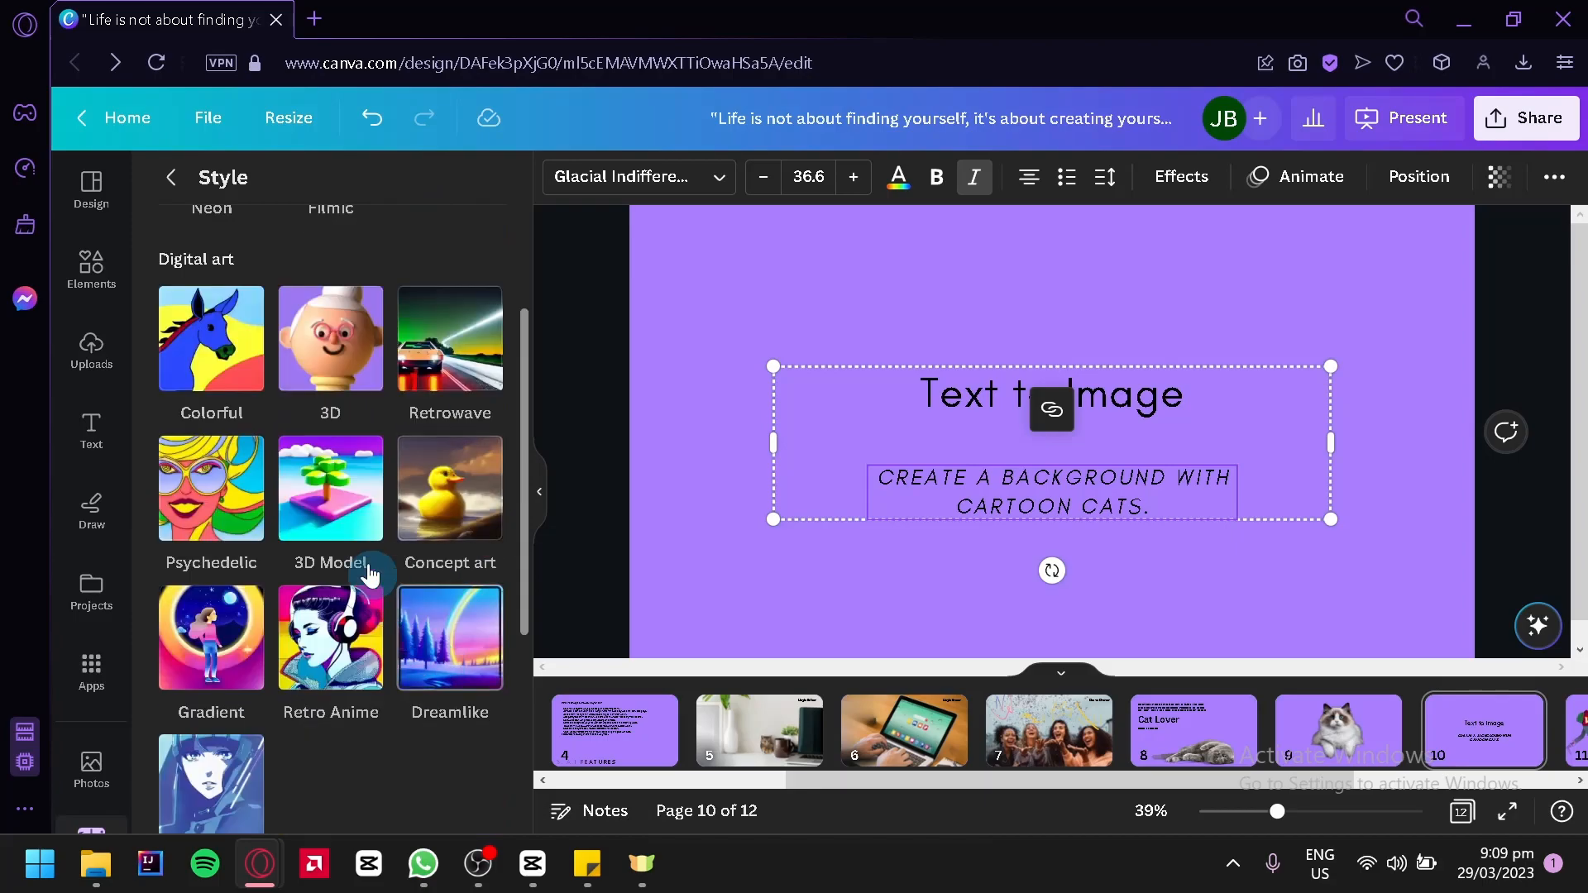
pyautogui.scroll(-2, 331, 541)
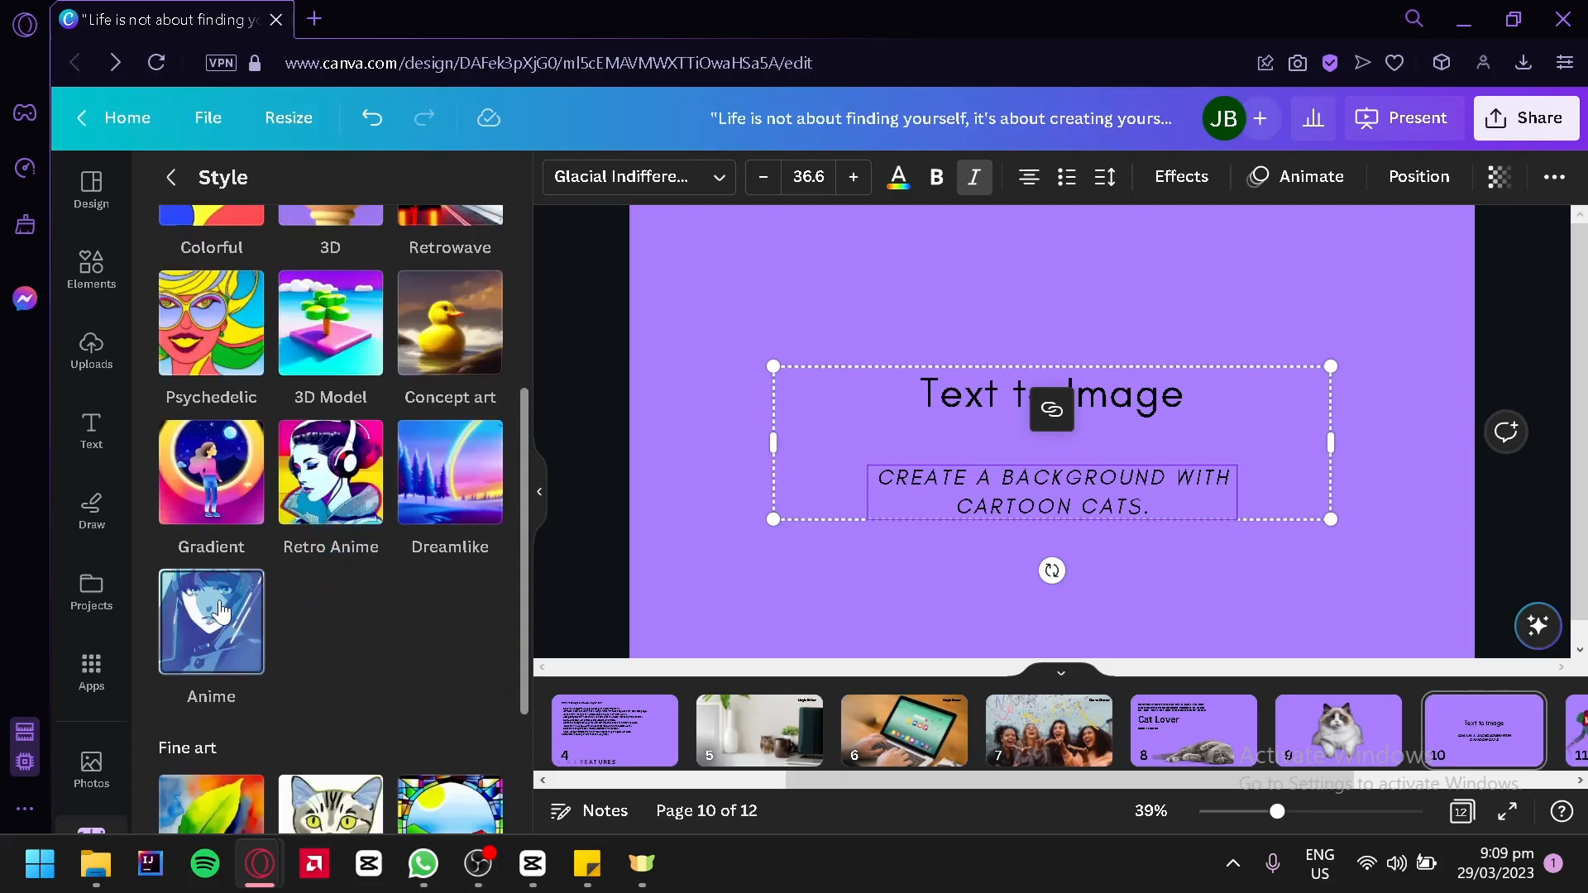
pyautogui.click(253, 637)
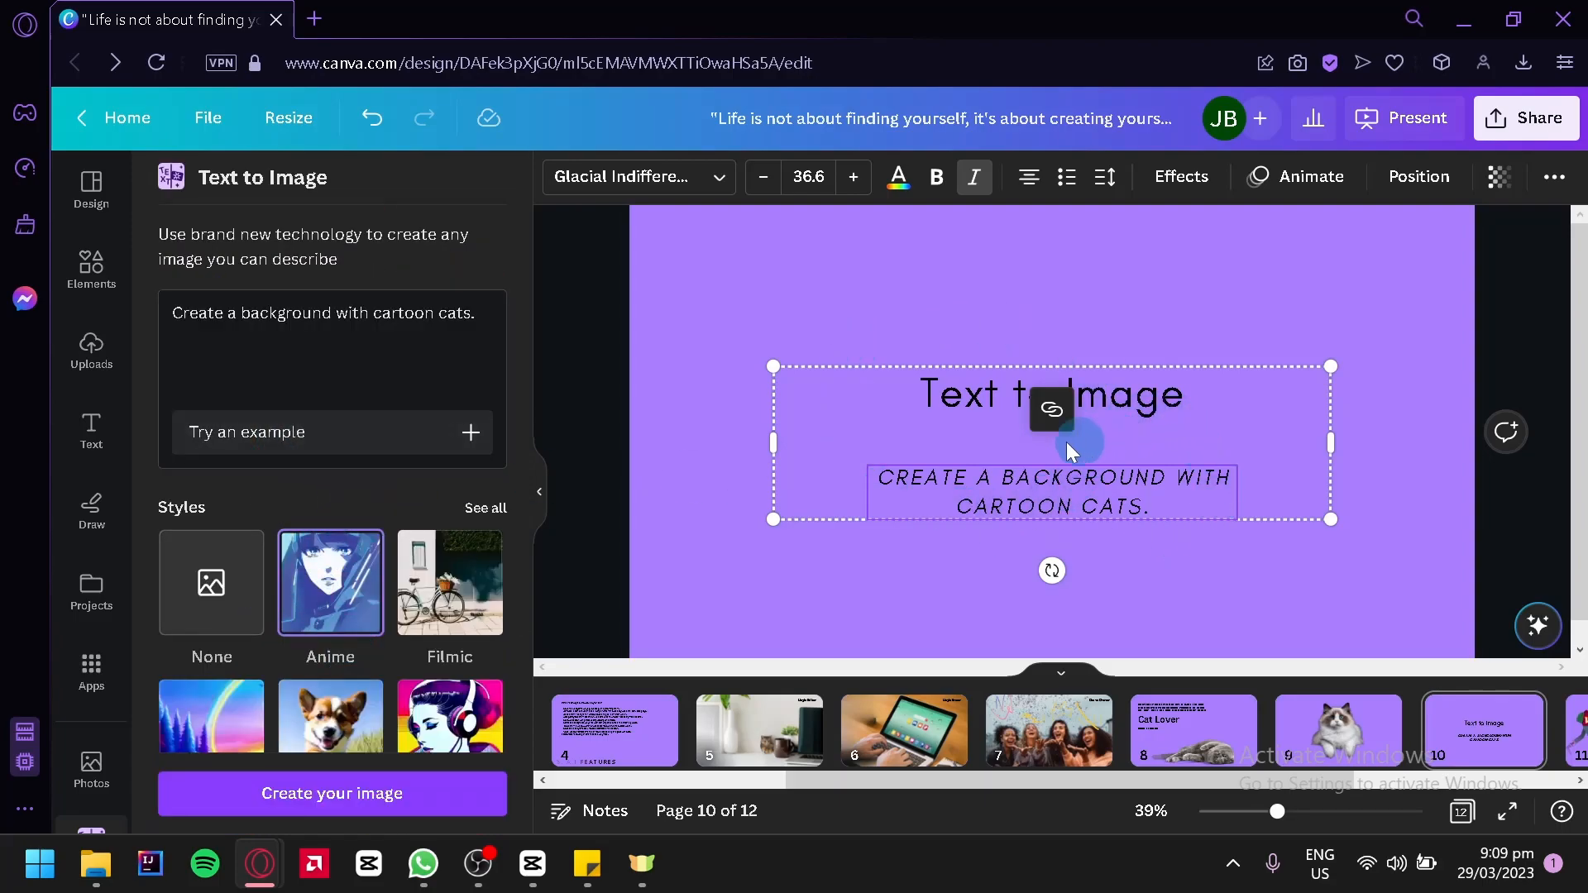
# Set the aspect ratio to Landscape and generate the cartoon cat images
pyautogui.scroll(-3, 369, 358)
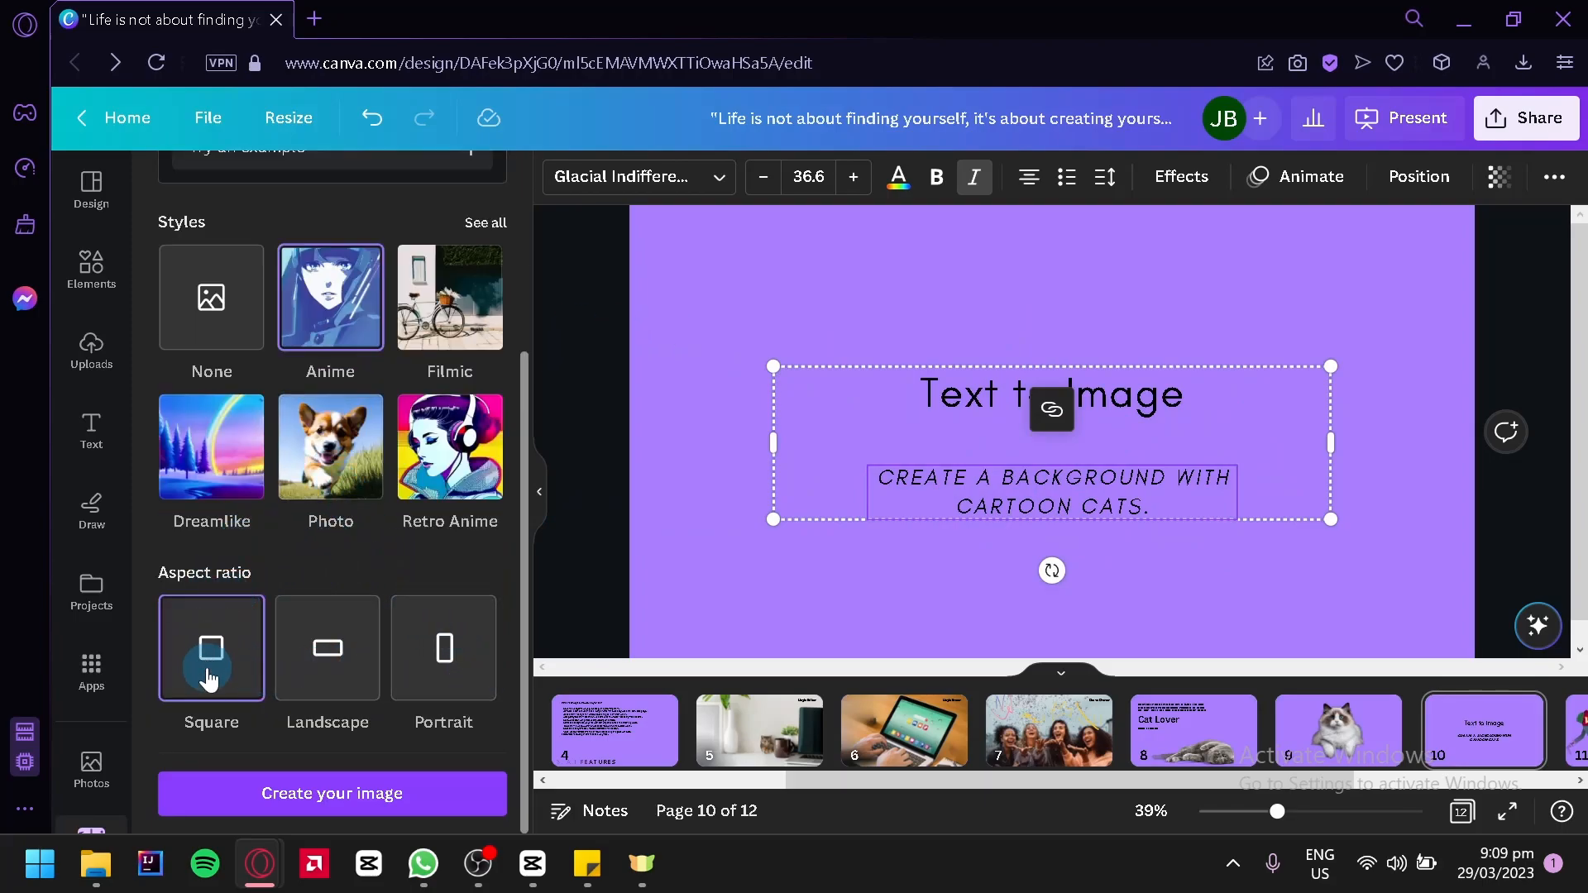
pyautogui.click(330, 674)
pyautogui.click(479, 659)
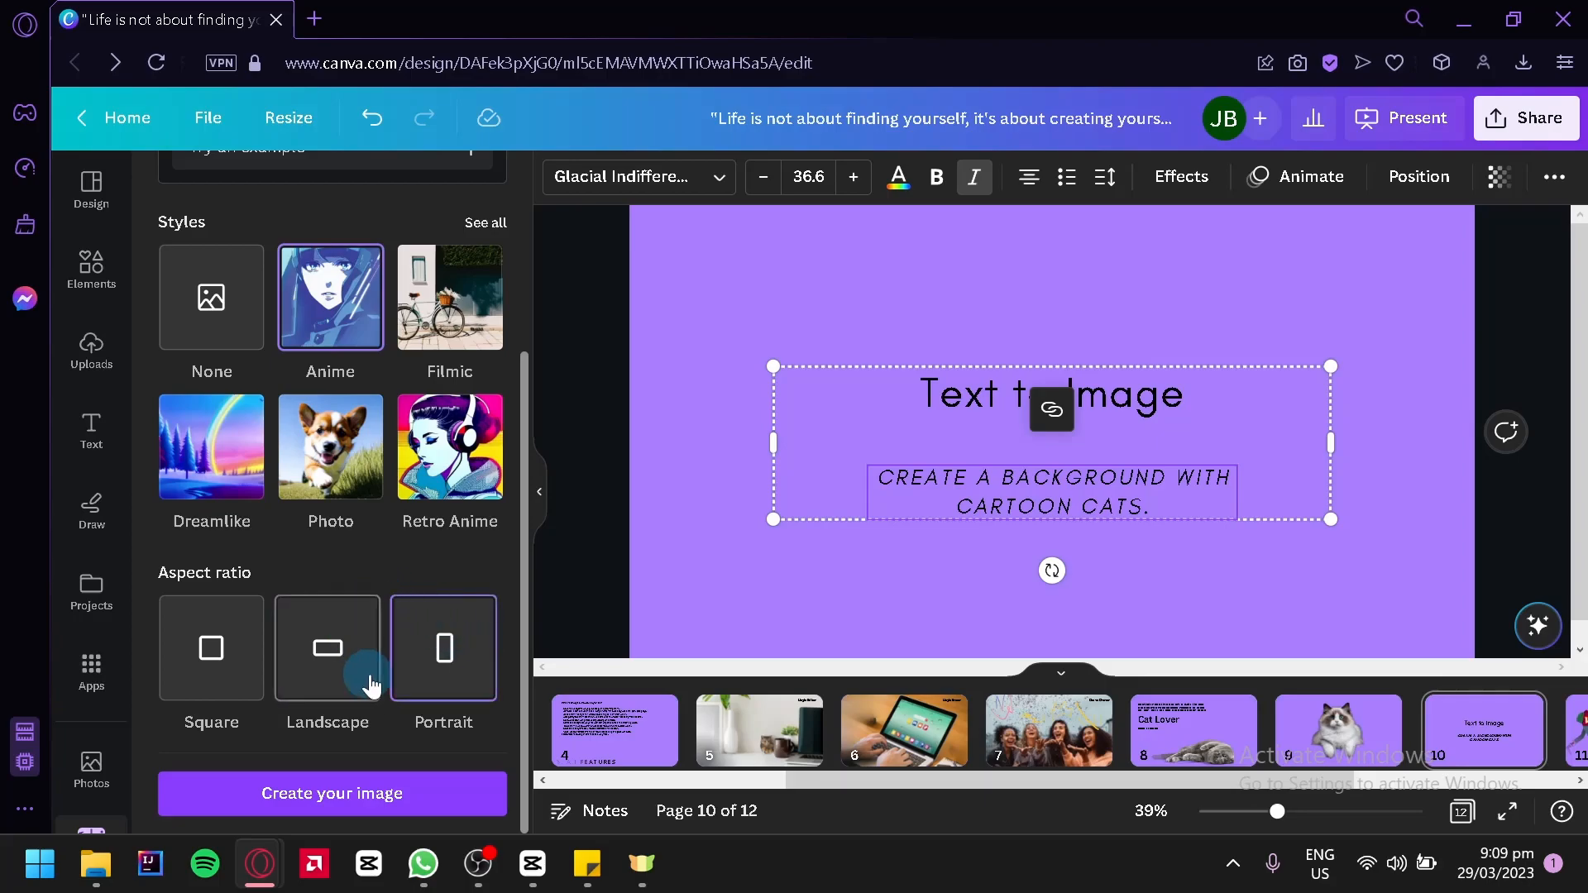
pyautogui.click(306, 688)
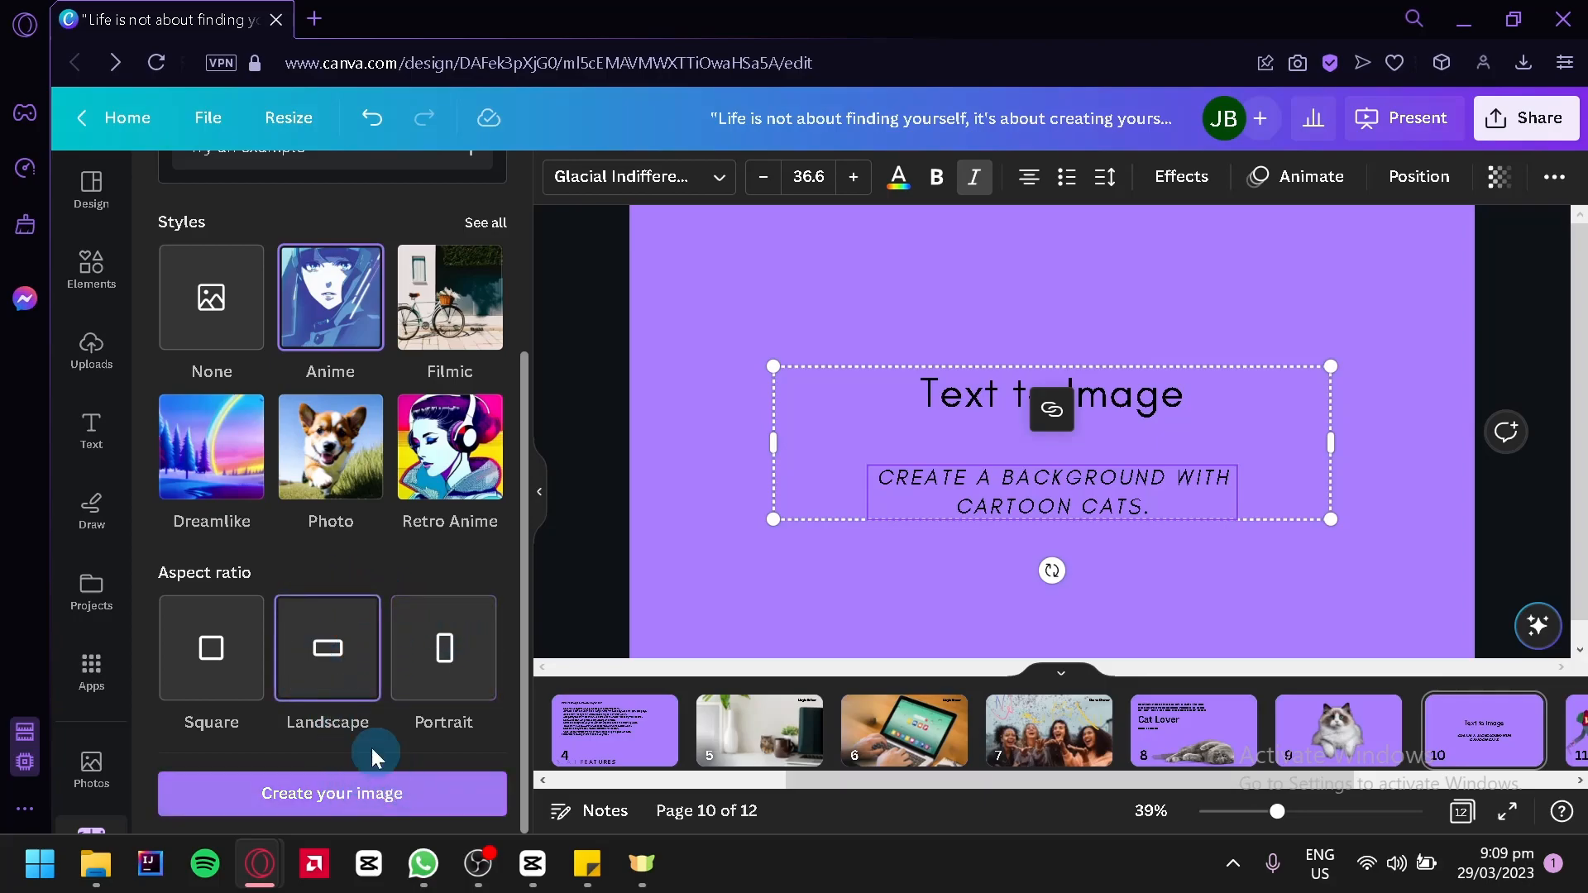
pyautogui.click(370, 821)
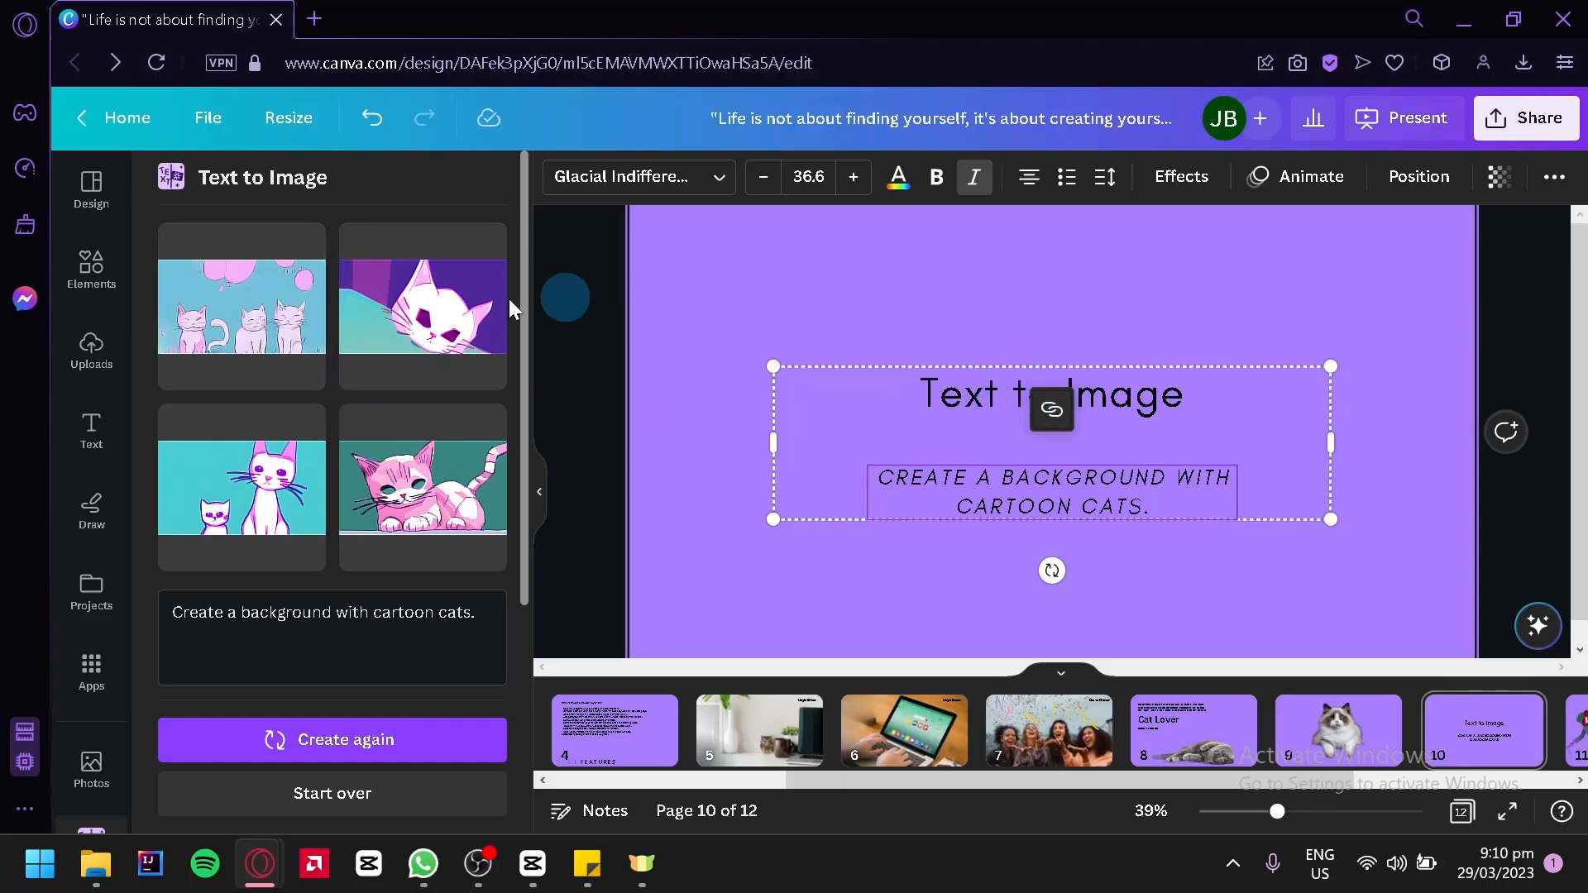
pyautogui.click(276, 369)
pyautogui.moveTo(936, 316); pyautogui.dragTo(788, 241)
pyautogui.press('Delete')
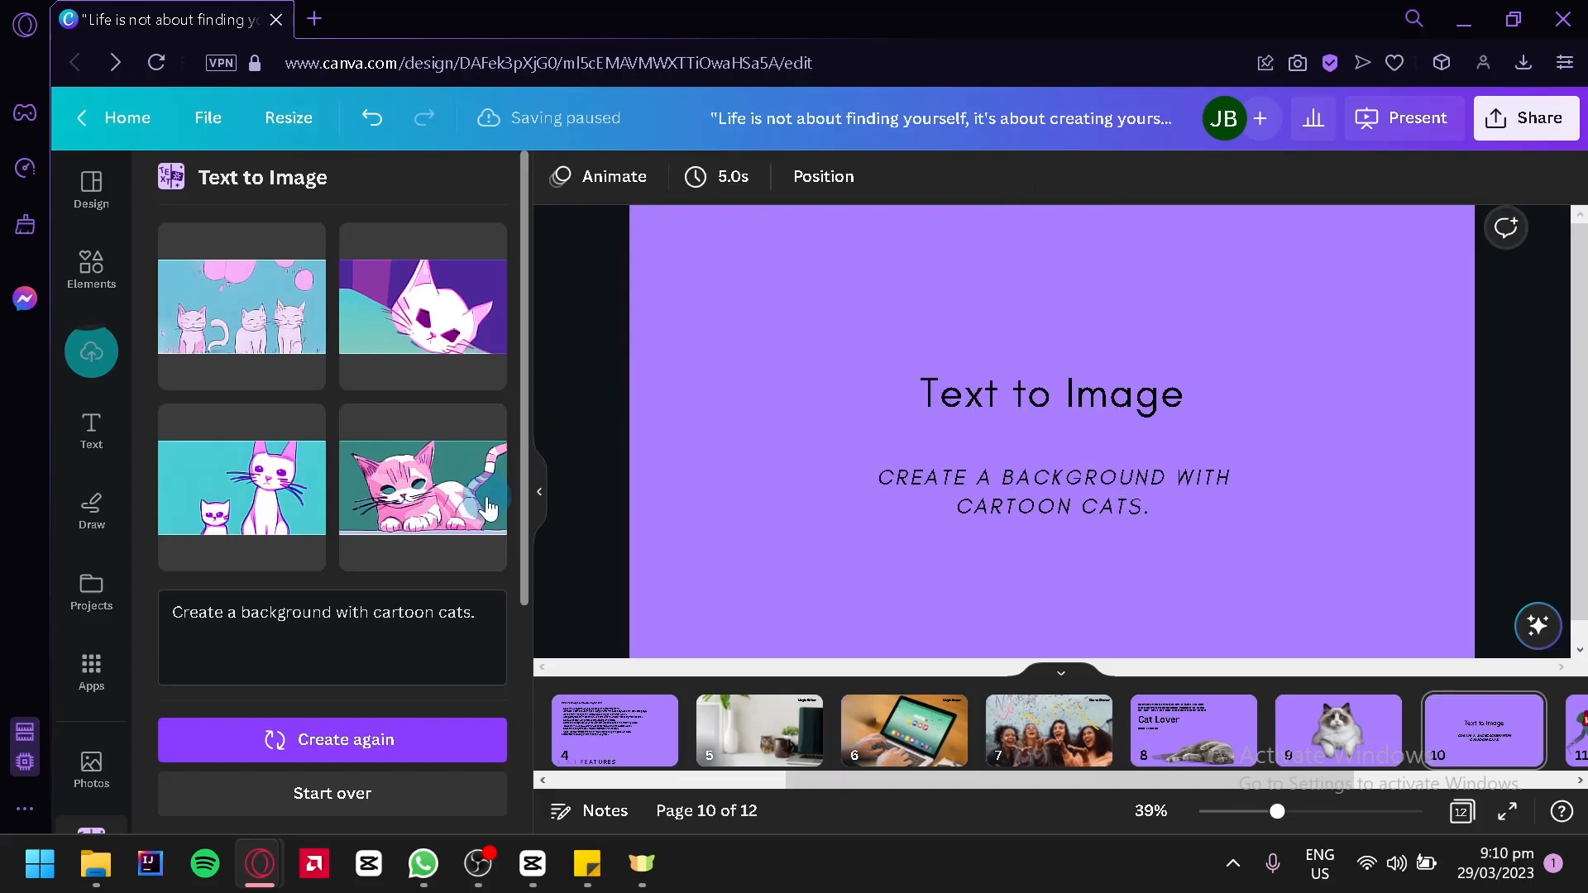
# Place the generated pink striped cat image in page 10's upper-left corner and add the generated image of two white cats
pyautogui.click(492, 510)
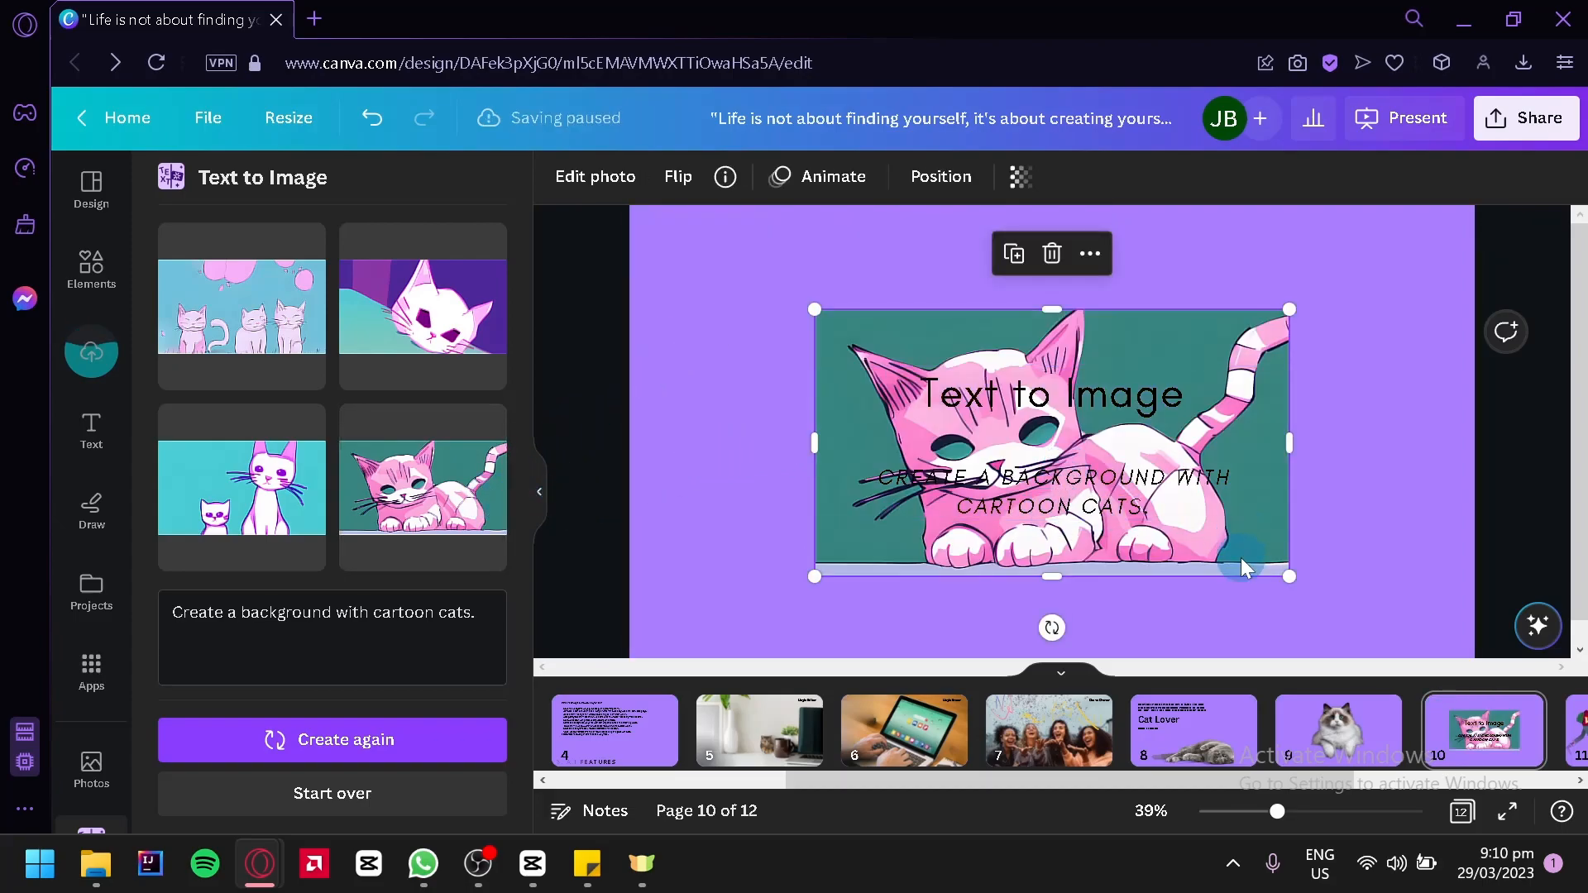
pyautogui.moveTo(1224, 557); pyautogui.dragTo(1046, 449)
pyautogui.click(241, 487)
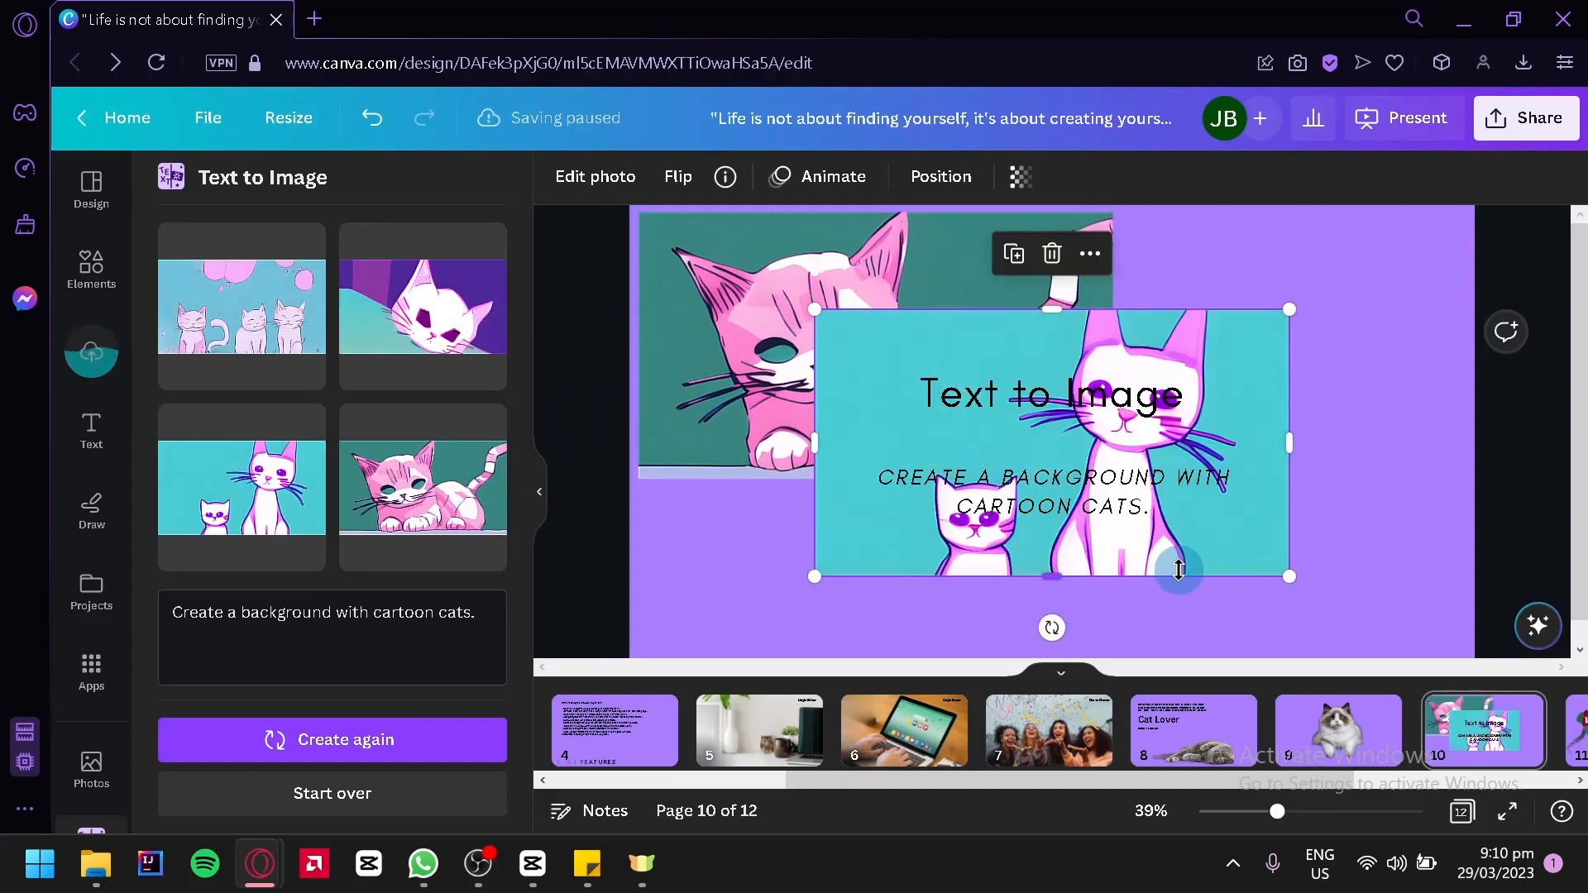
# Enlarge the image of two white cats, change the generation style to 3D and regenerate the cartoon cat images
pyautogui.moveTo(1045, 563); pyautogui.dragTo(1021, 513)
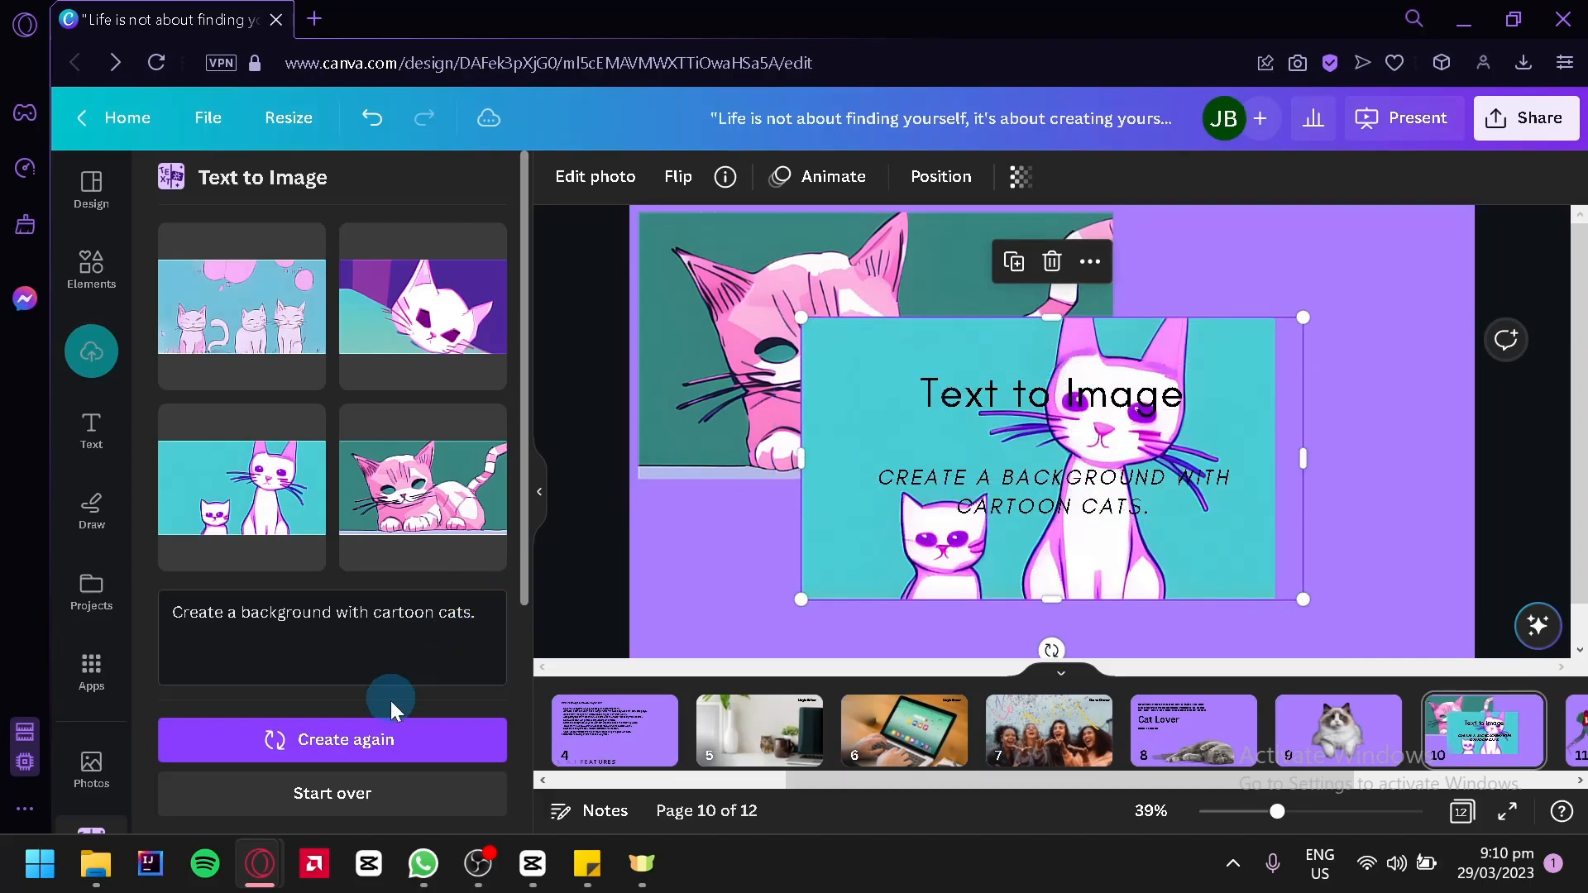
pyautogui.scroll(-4, 389, 698)
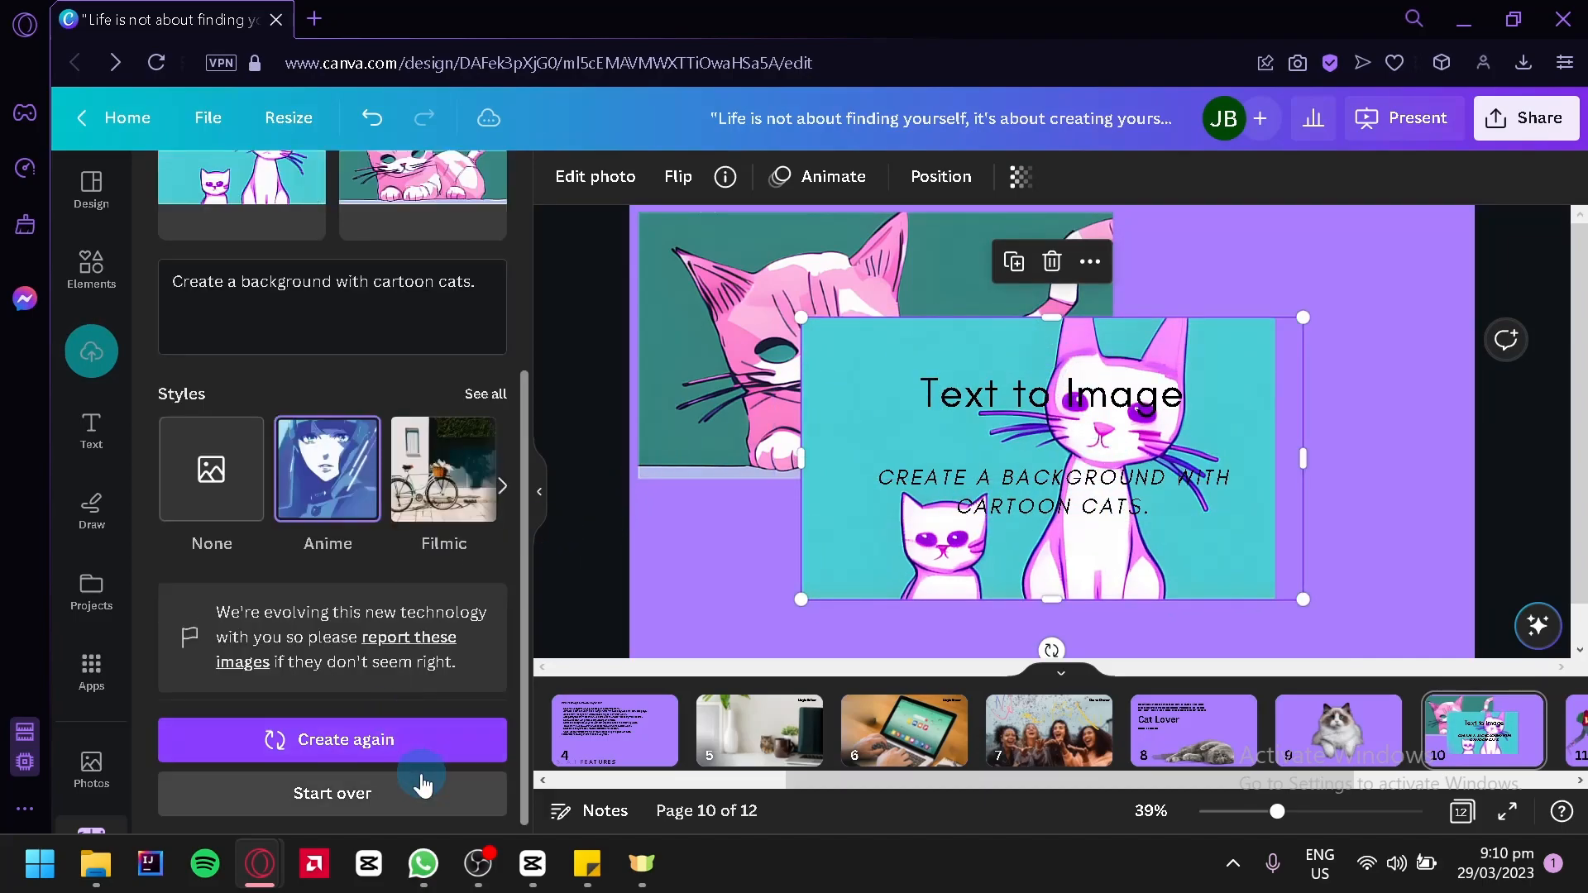
pyautogui.click(484, 396)
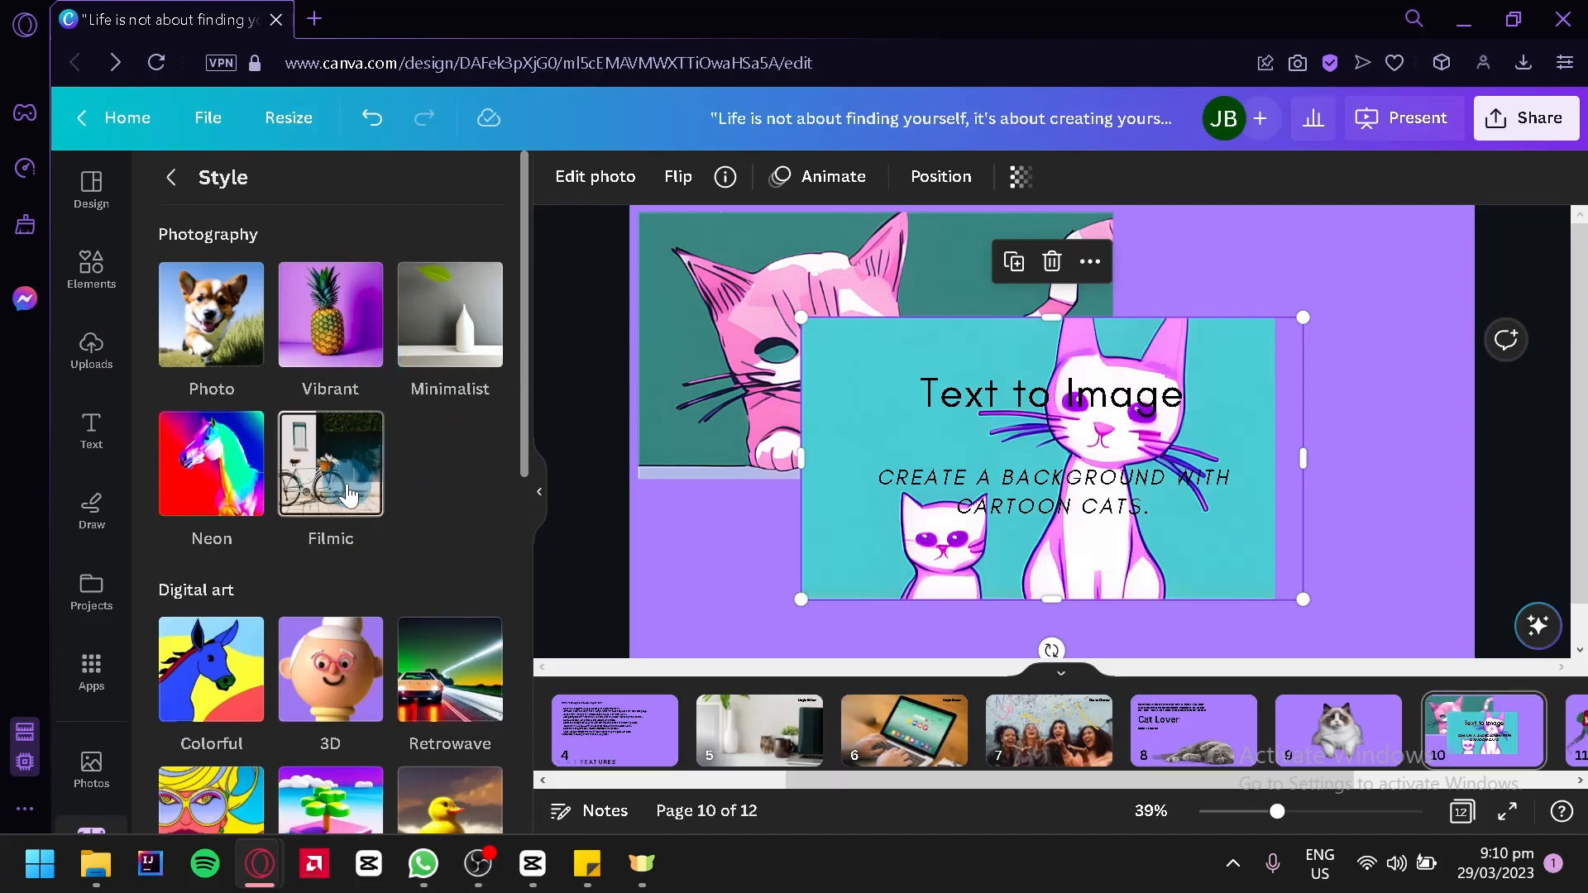
pyautogui.click(336, 695)
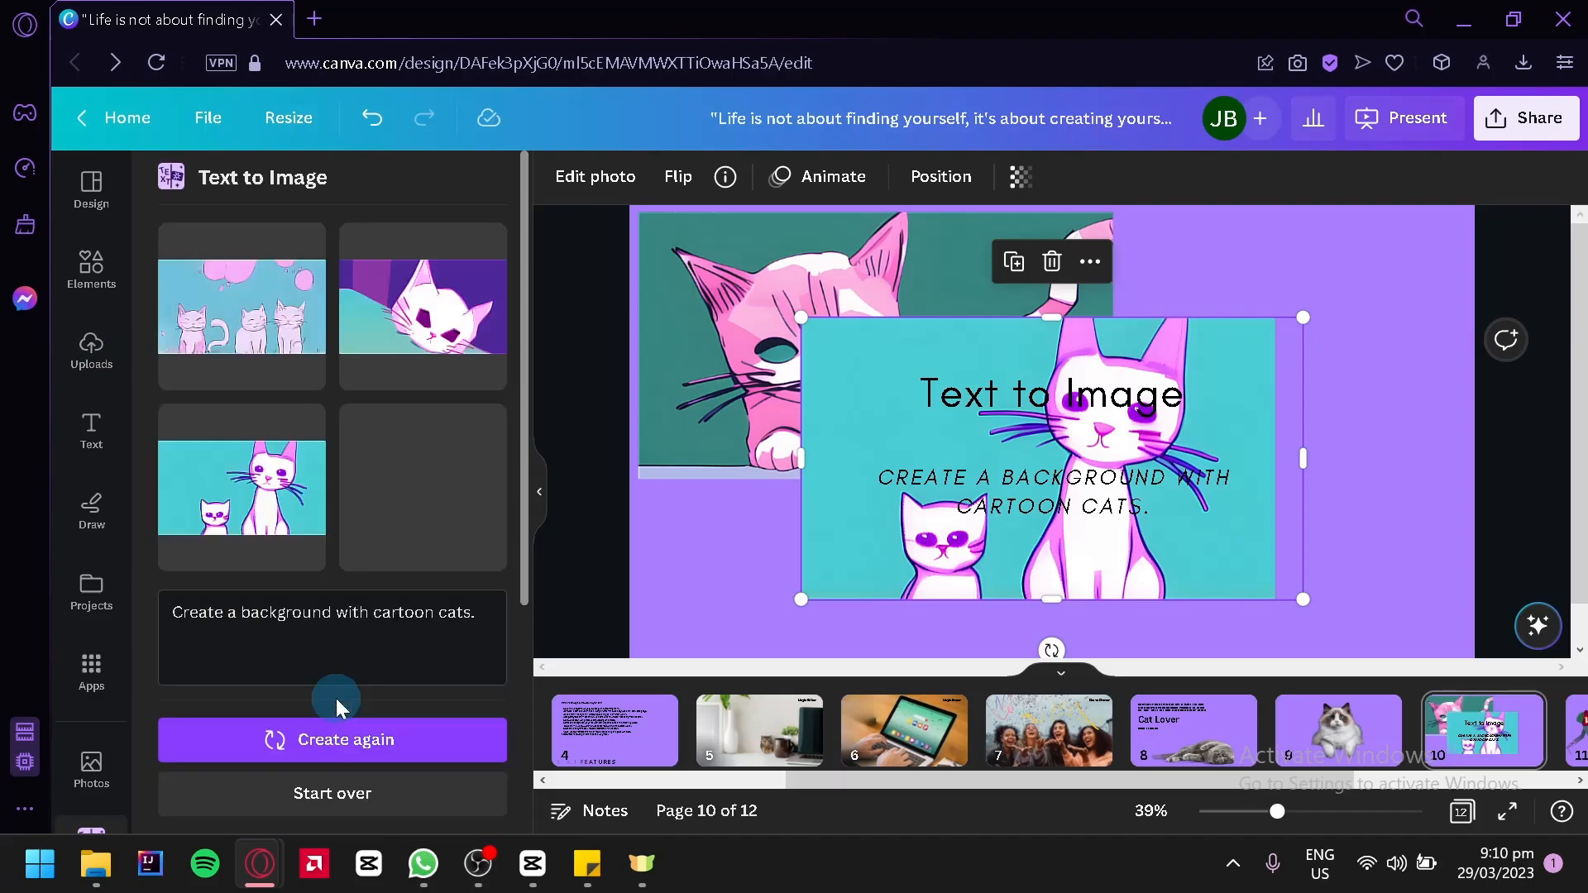
pyautogui.click(422, 753)
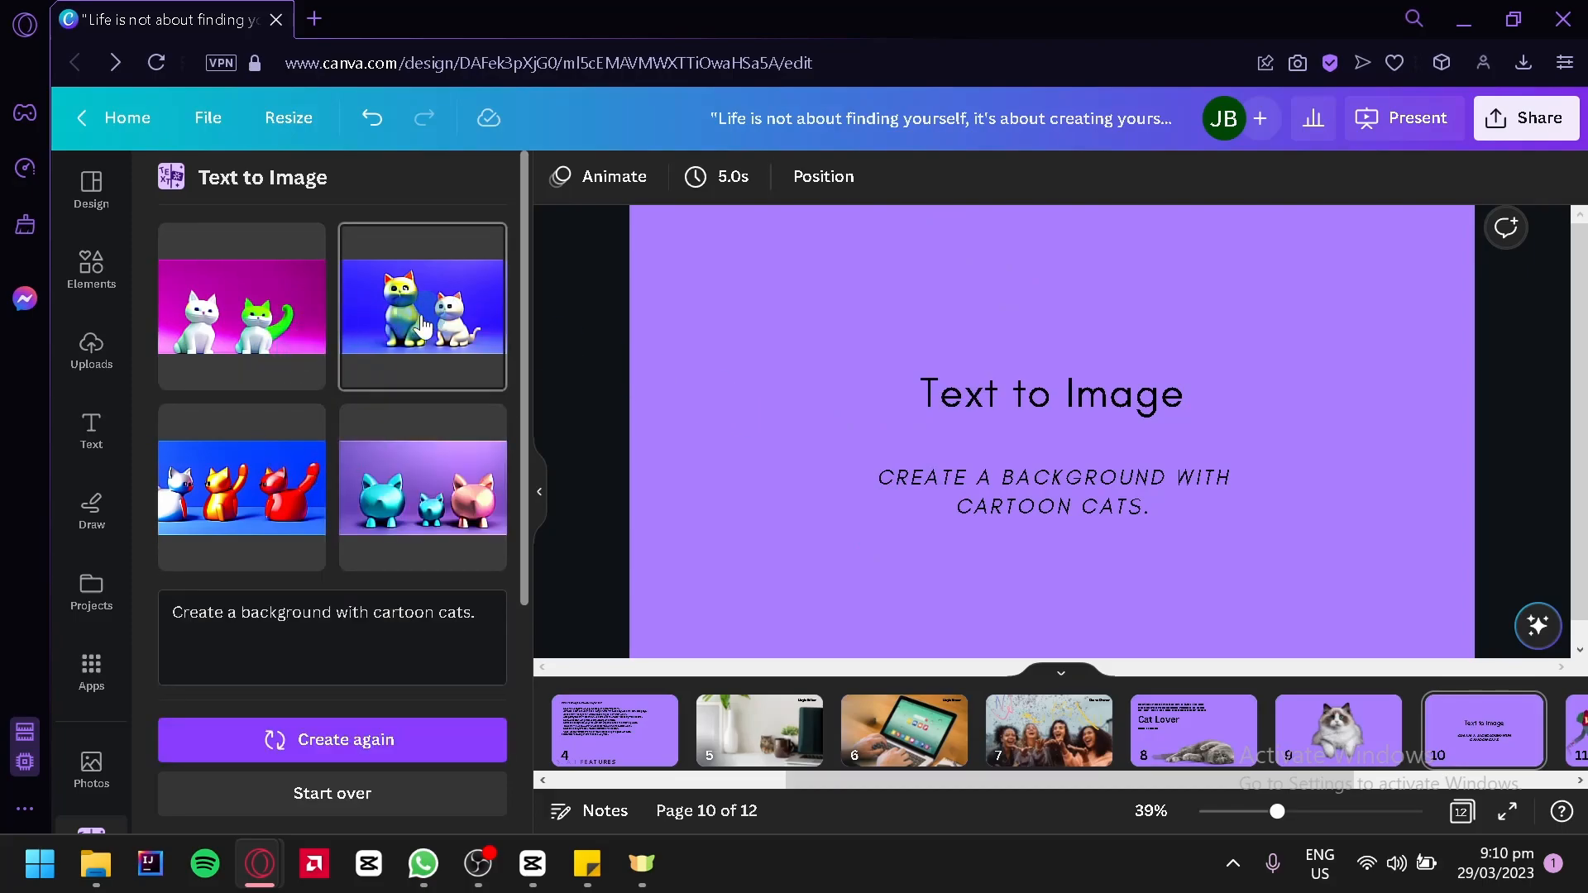
# Try the generated image of three 3D cats on blue as an enlarged background on page 10 and remove it
pyautogui.click(259, 490)
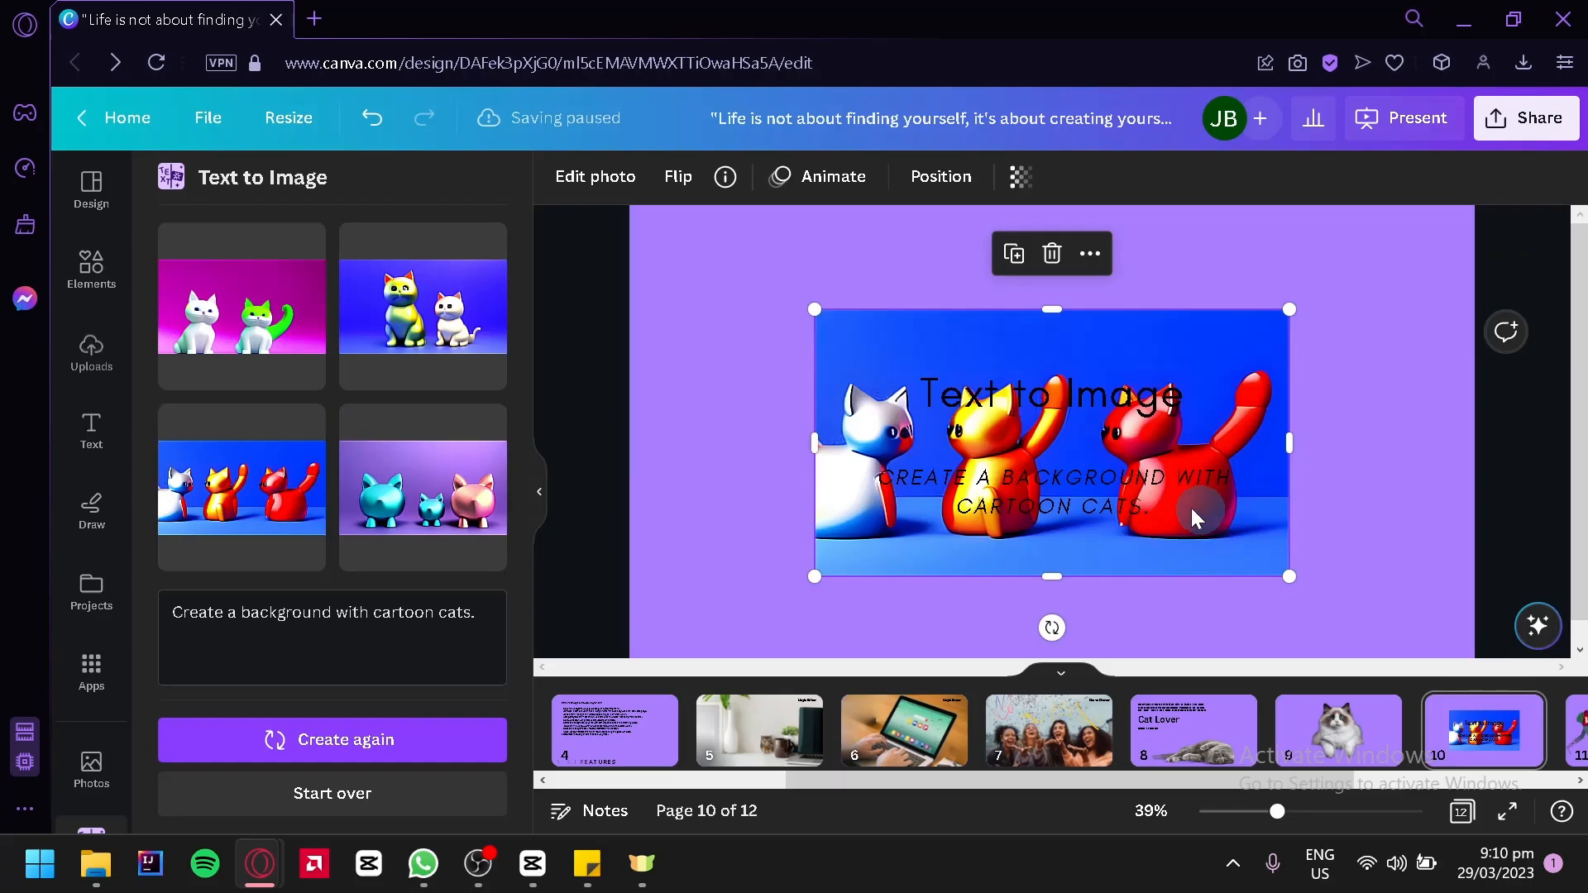
pyautogui.moveTo(1222, 563); pyautogui.dragTo(1387, 615)
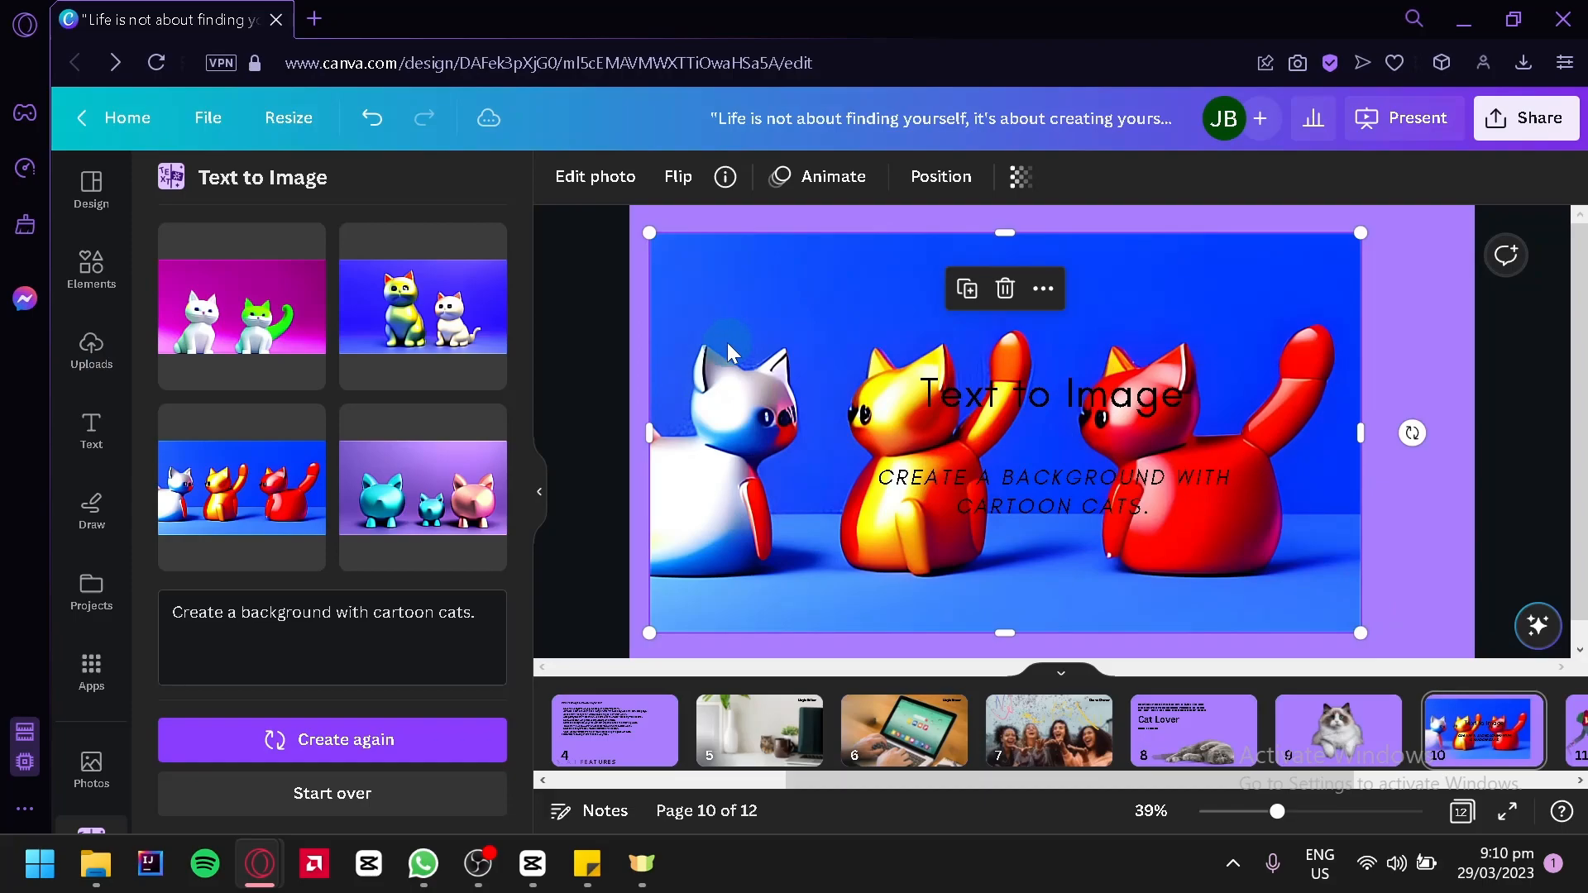
pyautogui.press('Delete')
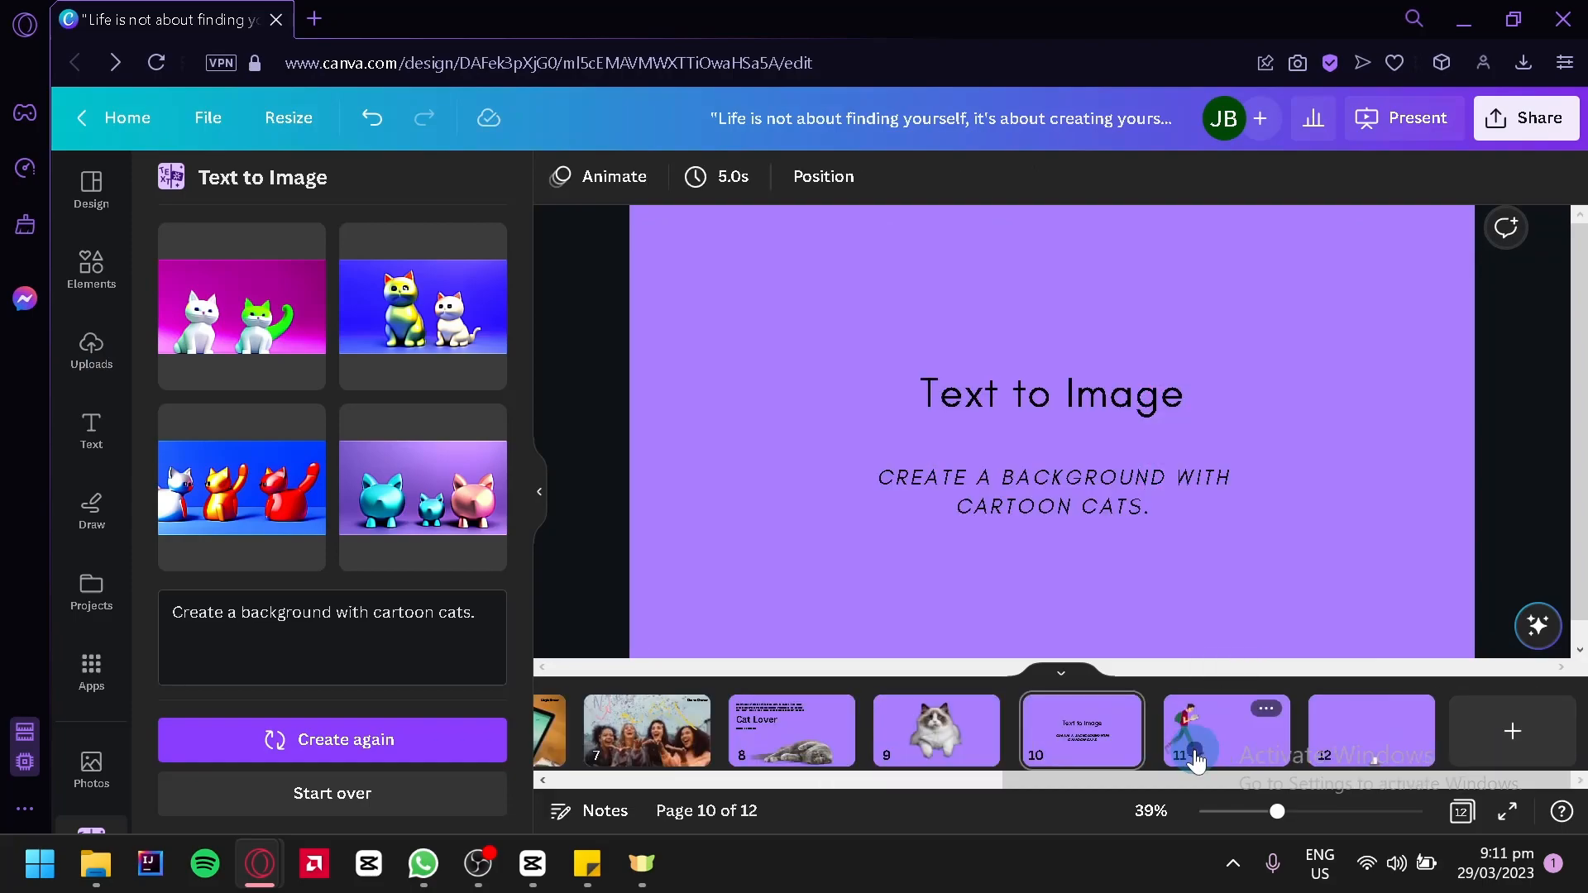
# Create a custom animation on page 11 that moves the walking student across to the page's right edge
pyautogui.click(1195, 758)
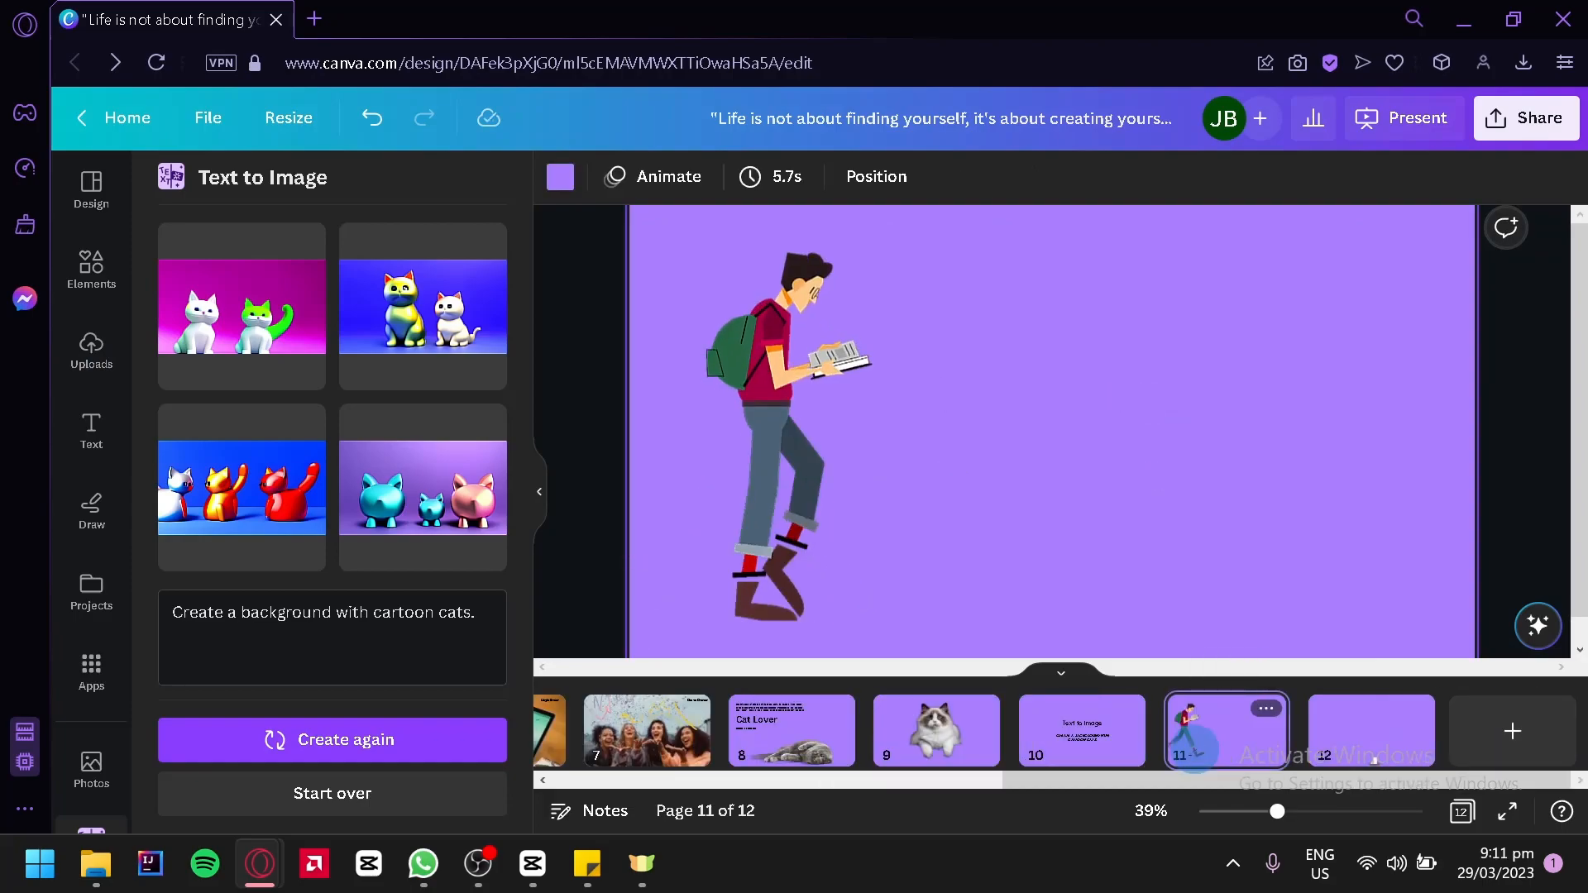
pyautogui.click(536, 481)
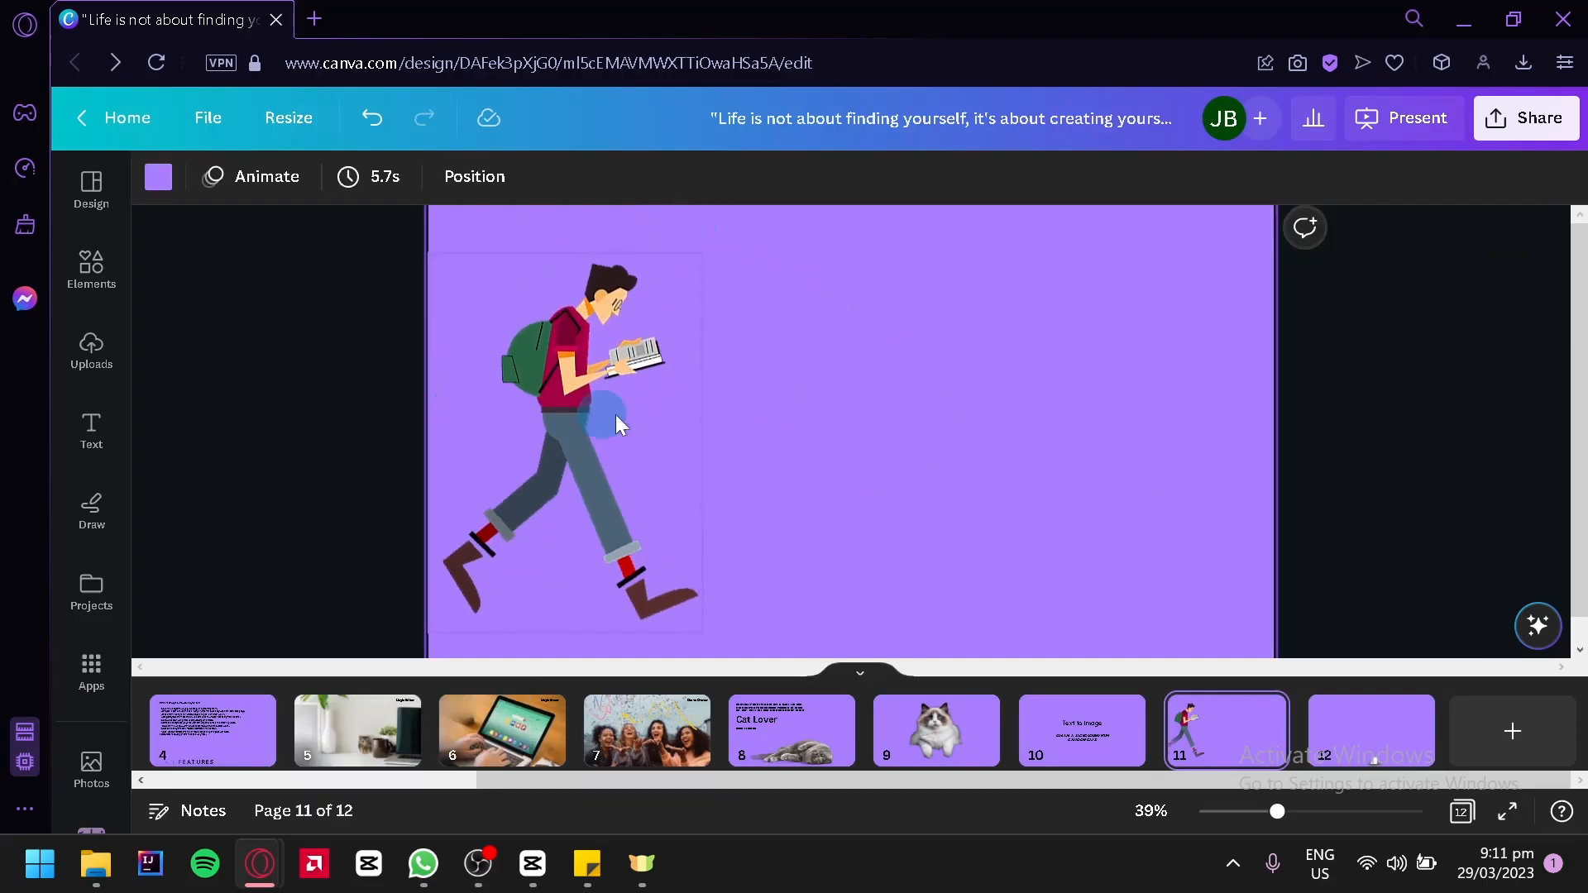
pyautogui.click(650, 404)
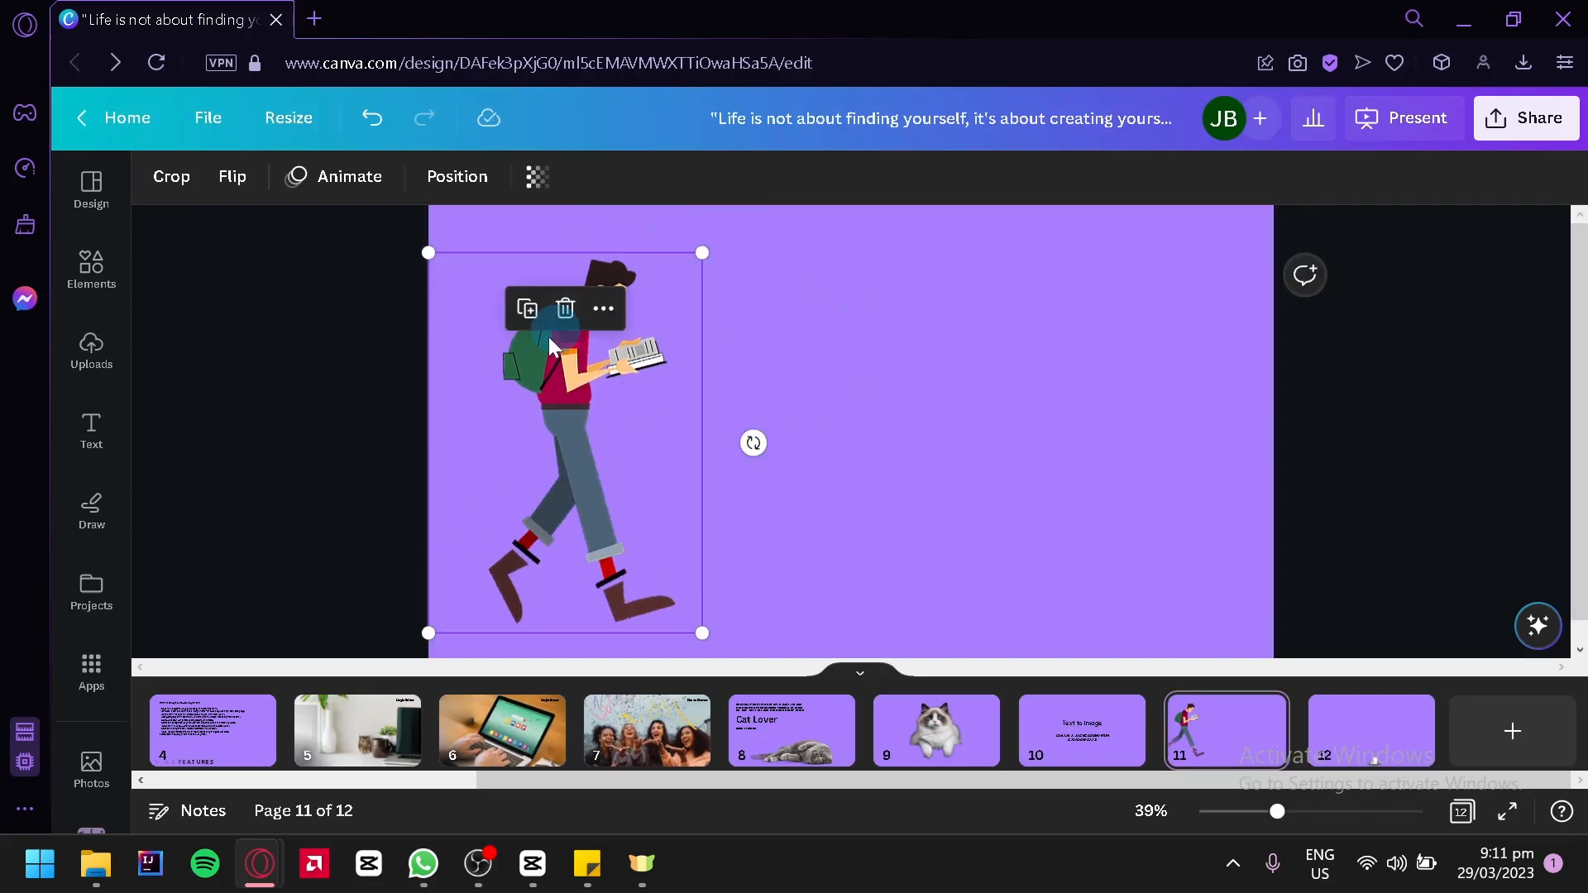
pyautogui.click(358, 195)
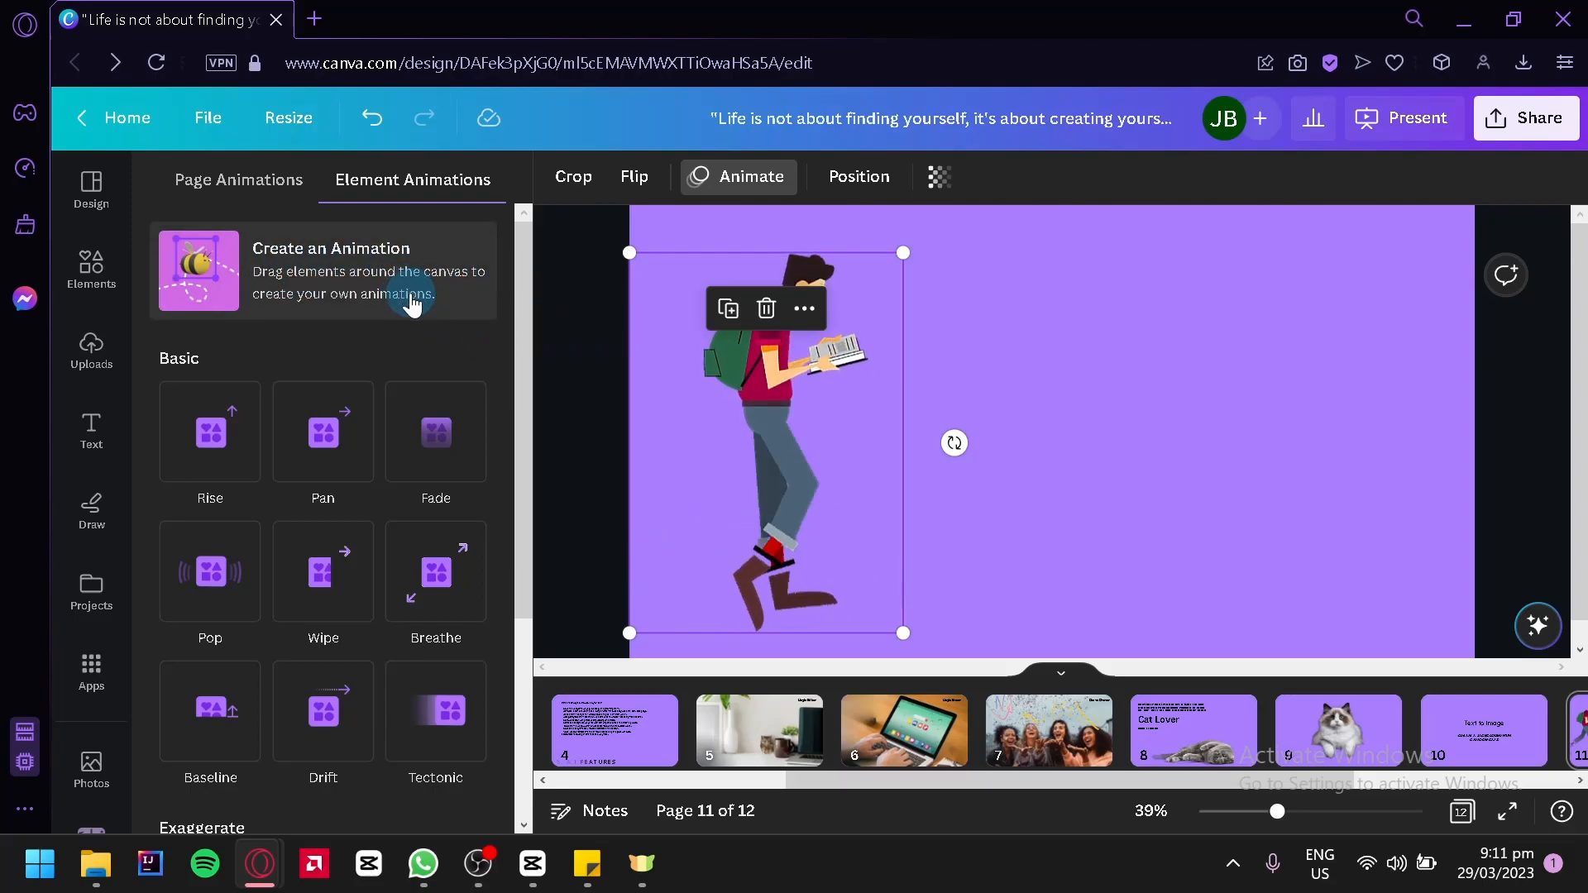
pyautogui.click(364, 279)
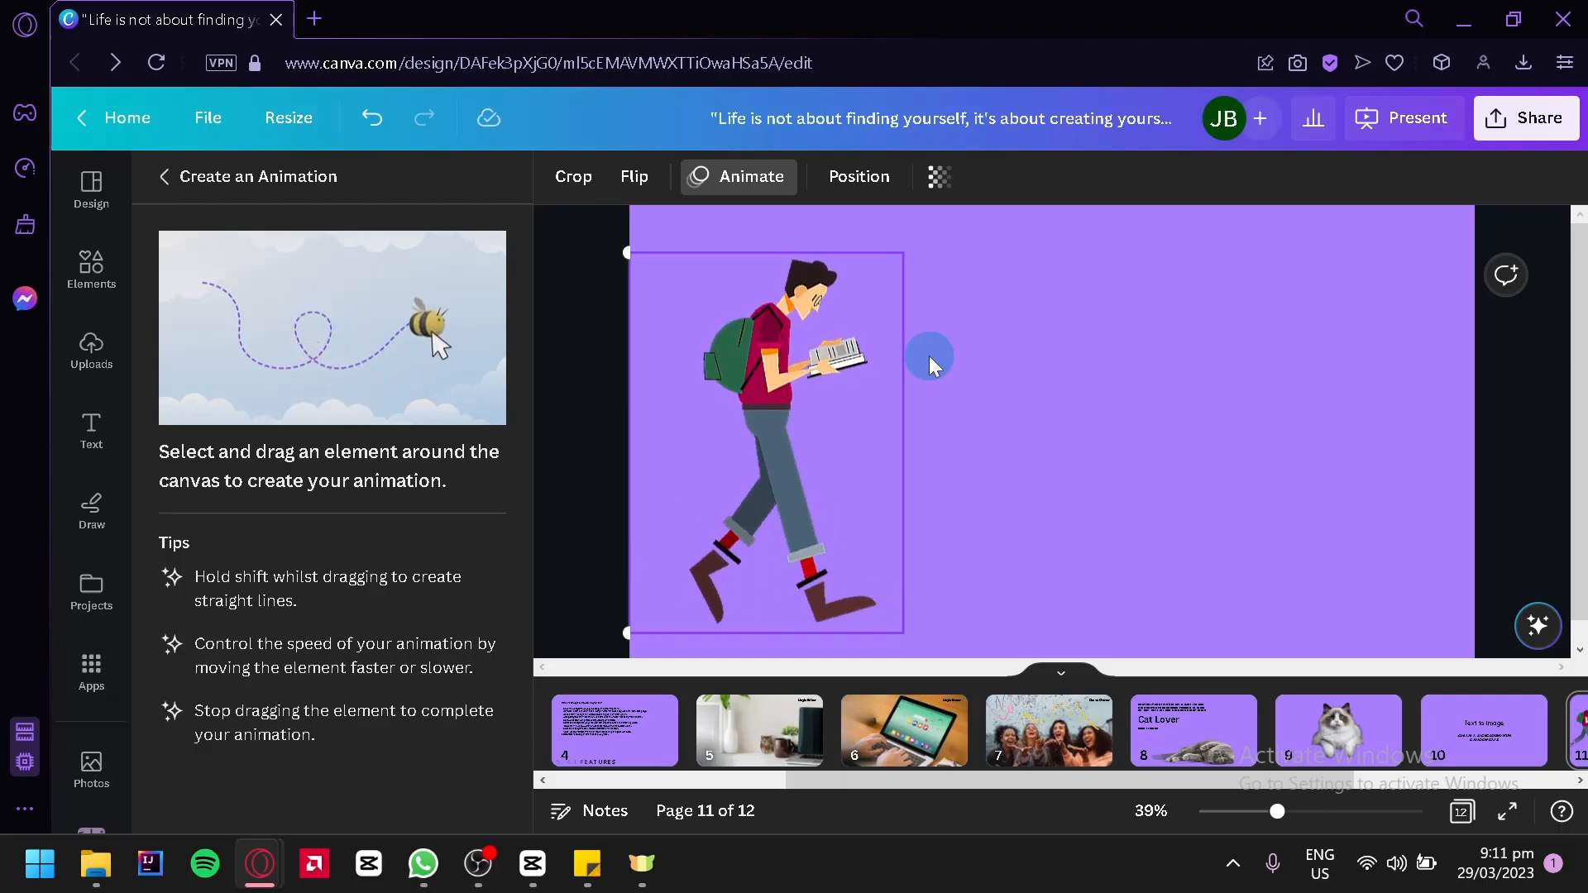
pyautogui.moveTo(869, 409)
pyautogui.mouseDown()
pyautogui.moveTo(748, 508)
pyautogui.moveTo(784, 448)
pyautogui.moveTo(767, 423)
pyautogui.moveTo(1026, 435)
pyautogui.moveTo(1350, 421)
pyautogui.moveTo(1462, 436)
pyautogui.mouseUp()
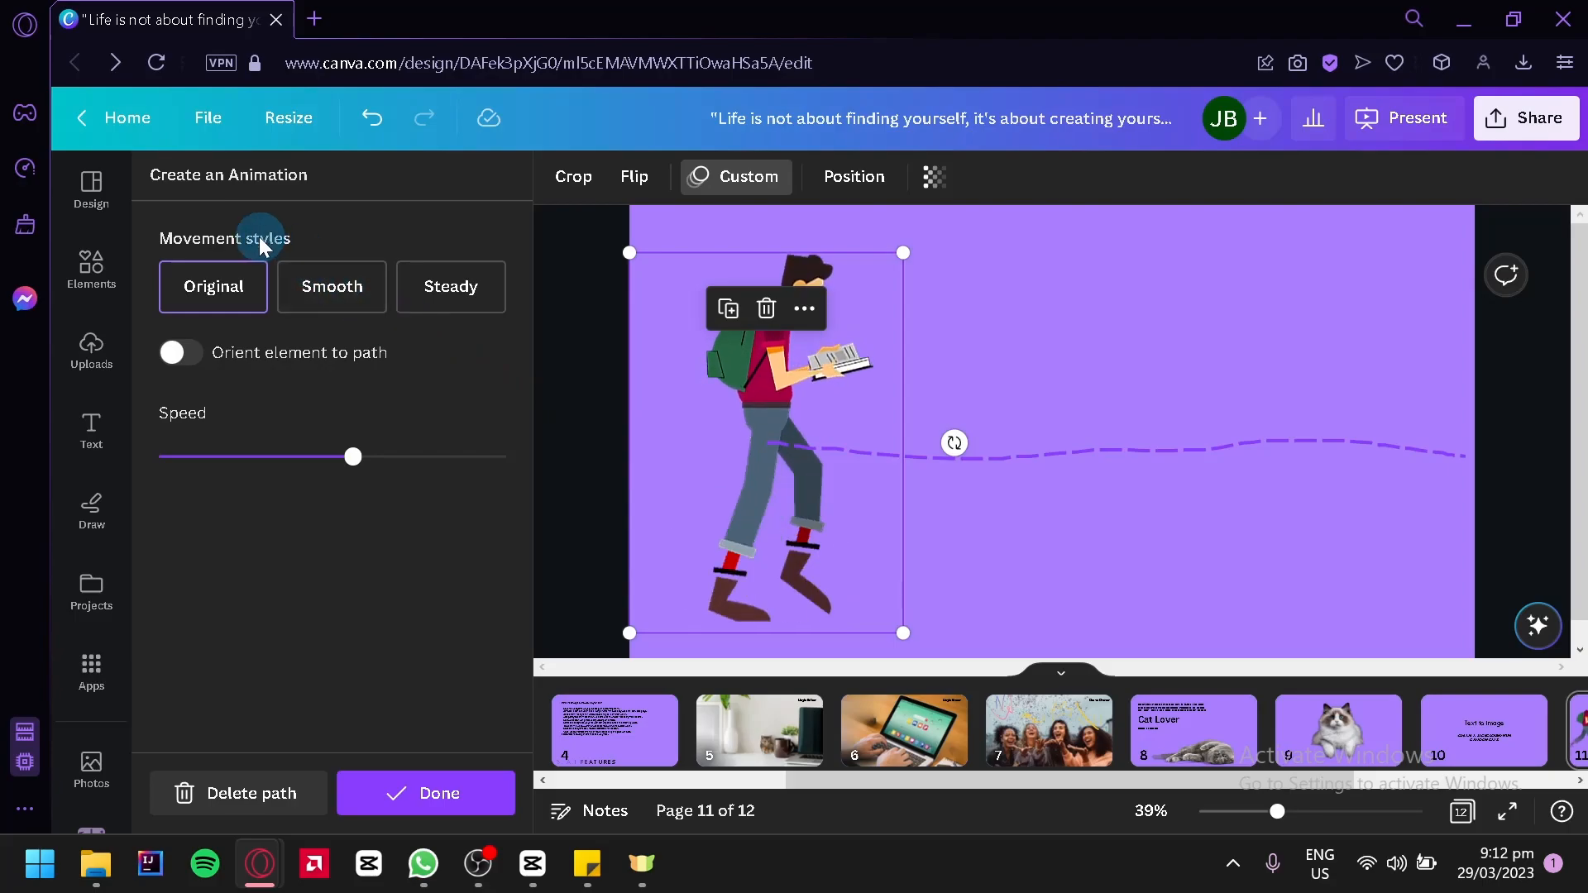
# Preview the Original and Smooth movement styles for the student's animation and set it to Steady
pyautogui.click(226, 288)
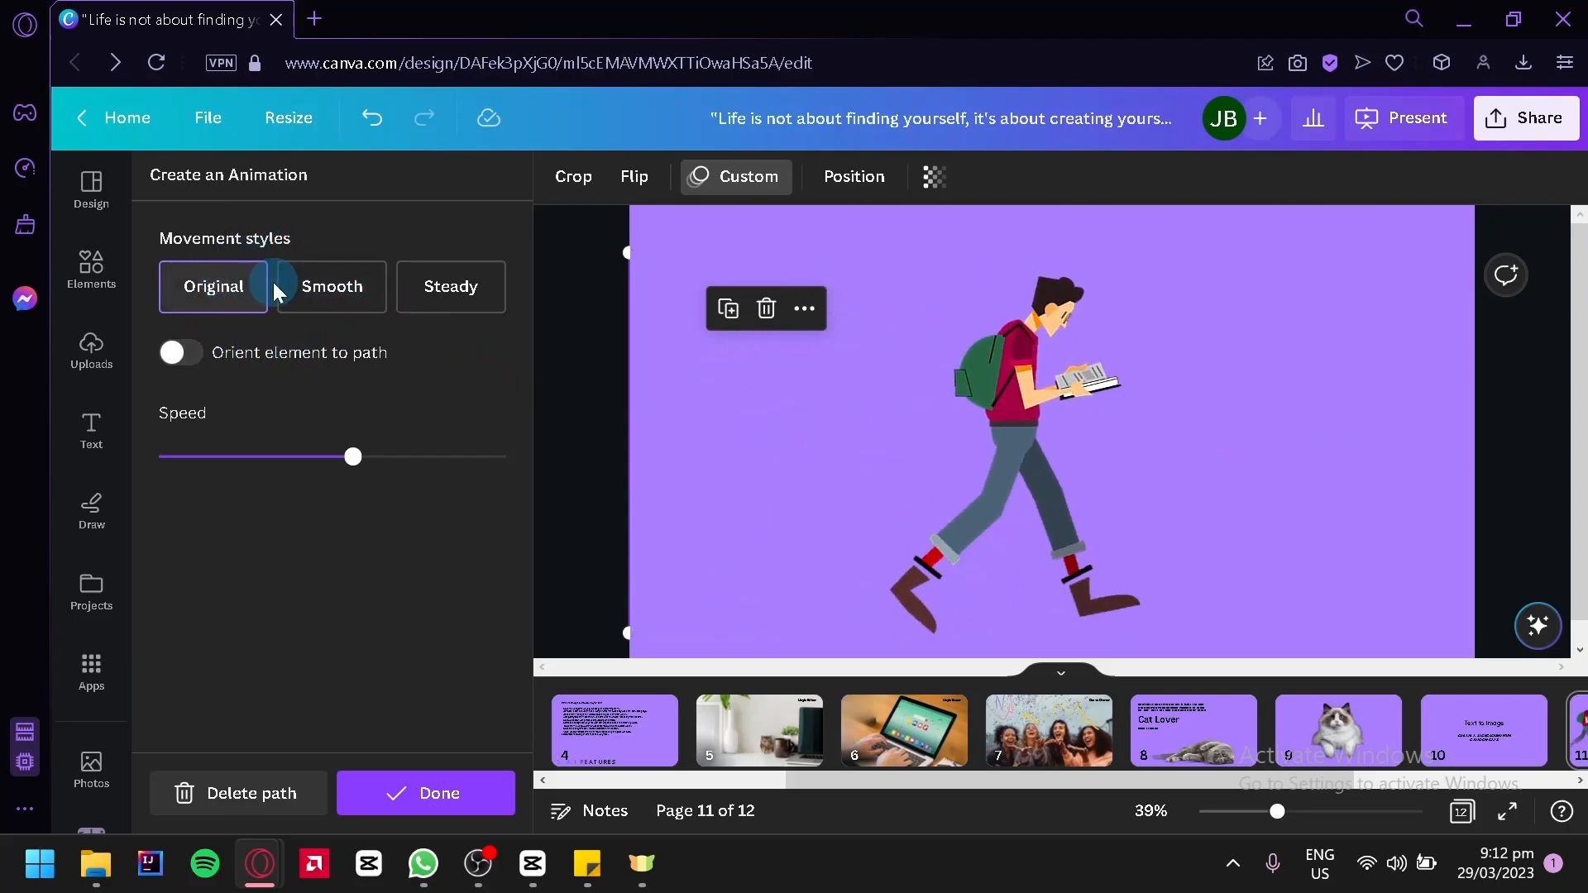
pyautogui.click(330, 296)
pyautogui.click(321, 298)
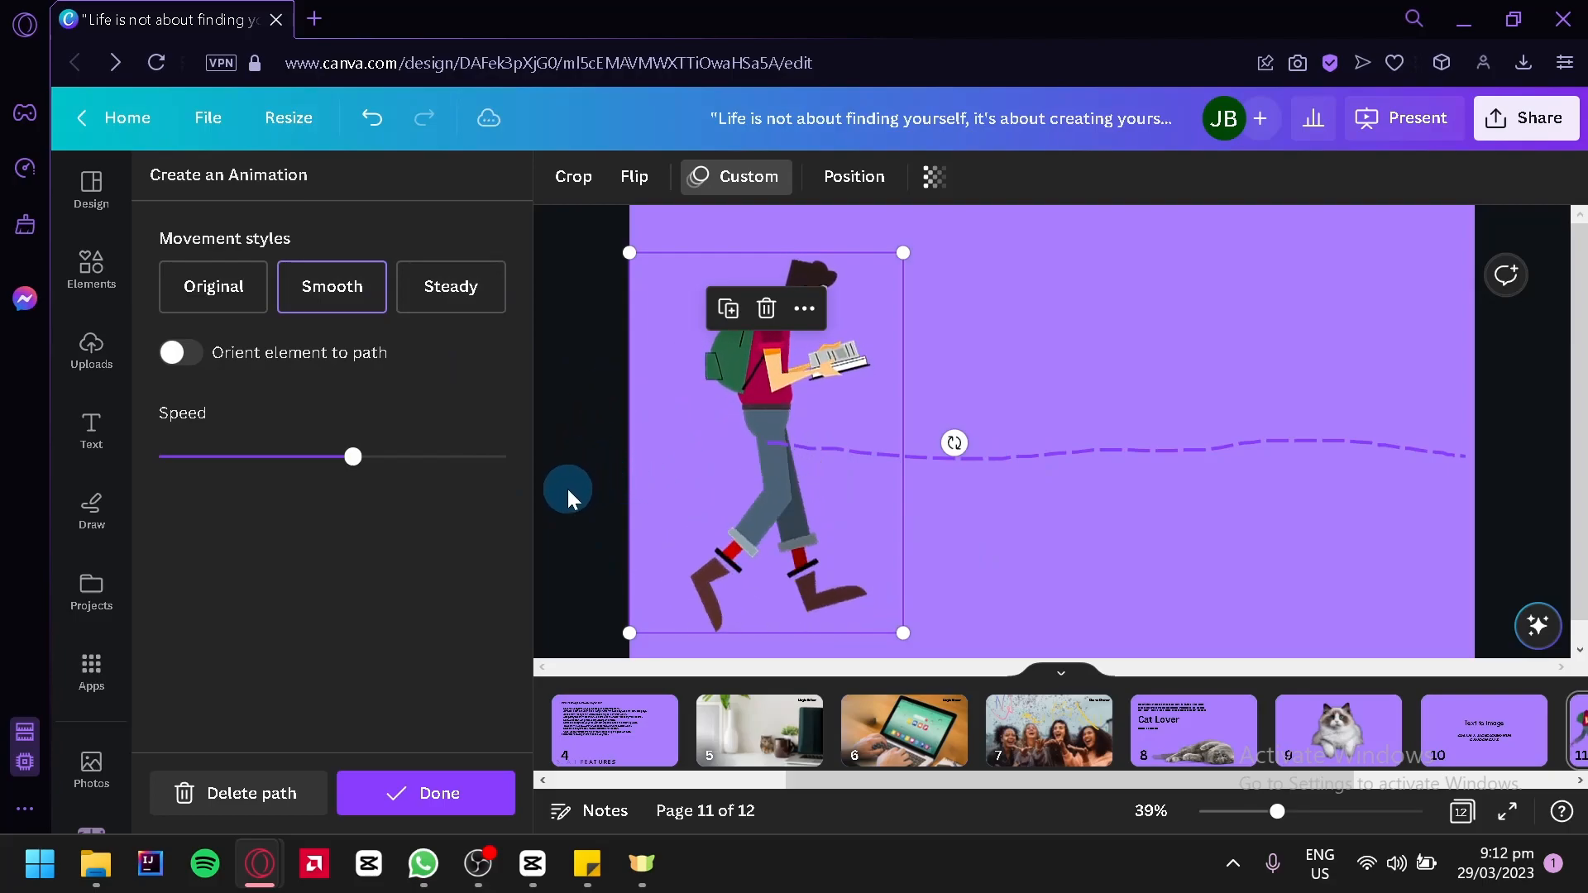
pyautogui.click(428, 302)
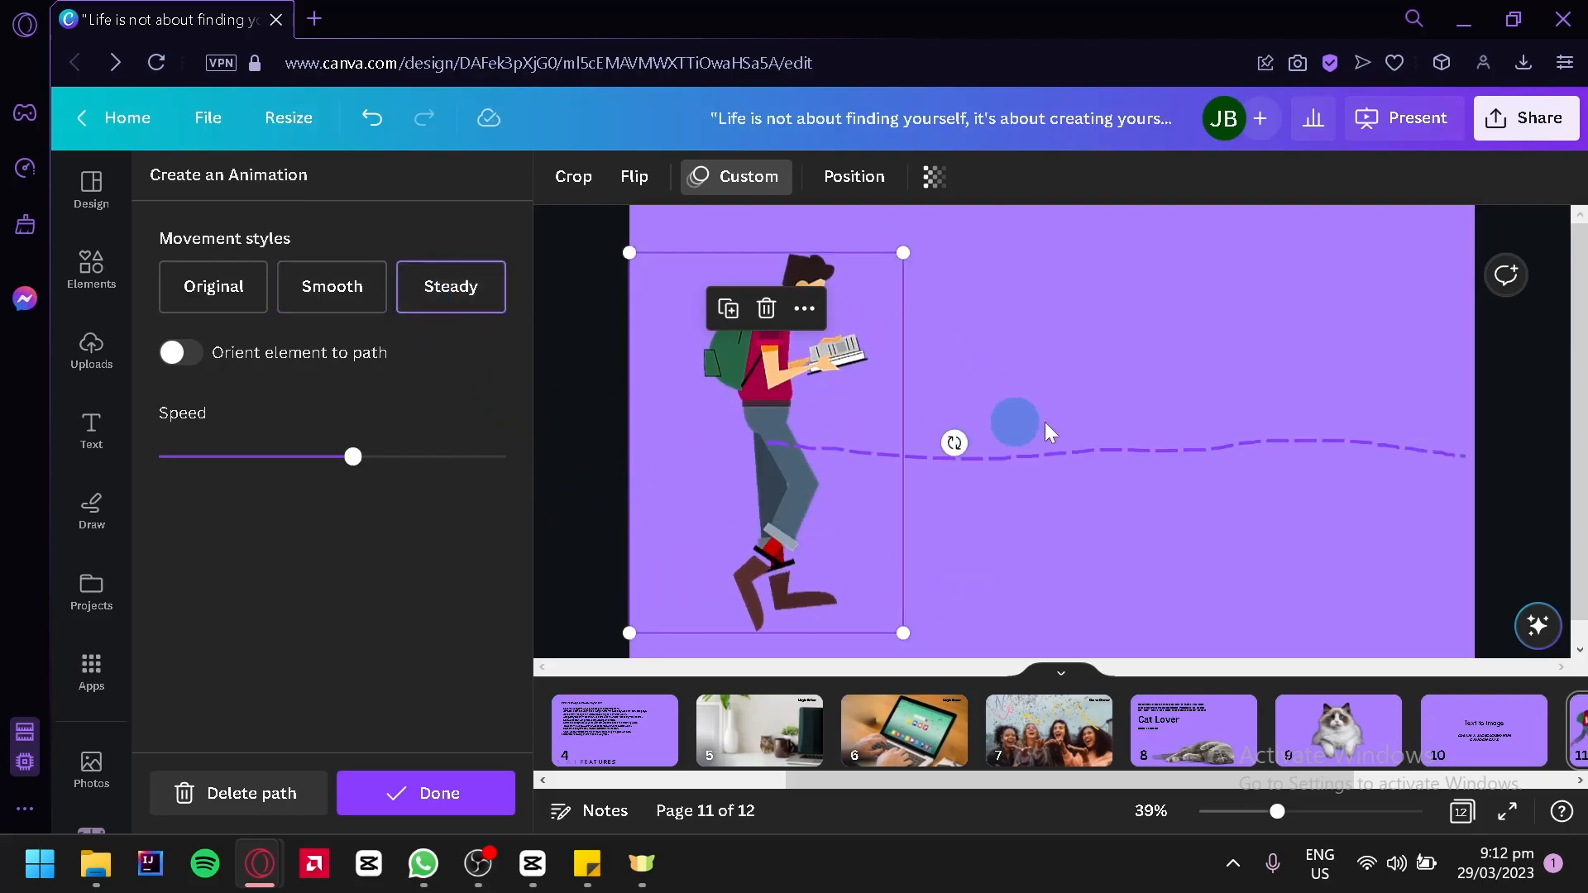
# Orient the student to the path, try a very slow speed, and finish with the speed at about two-thirds
pyautogui.click(184, 356)
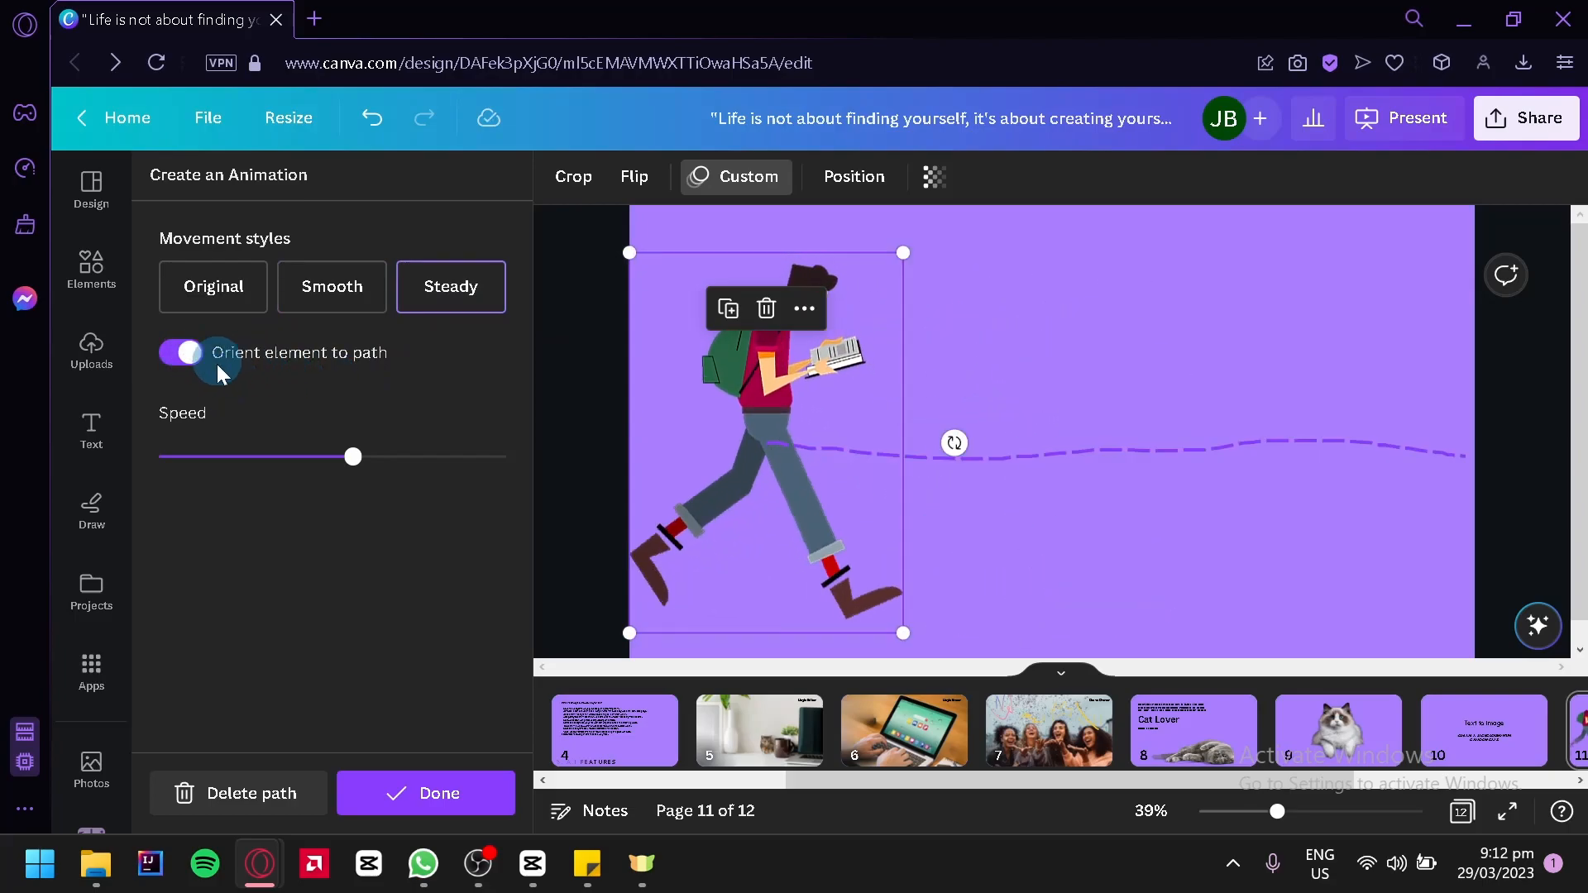
pyautogui.moveTo(356, 473); pyautogui.dragTo(188, 455)
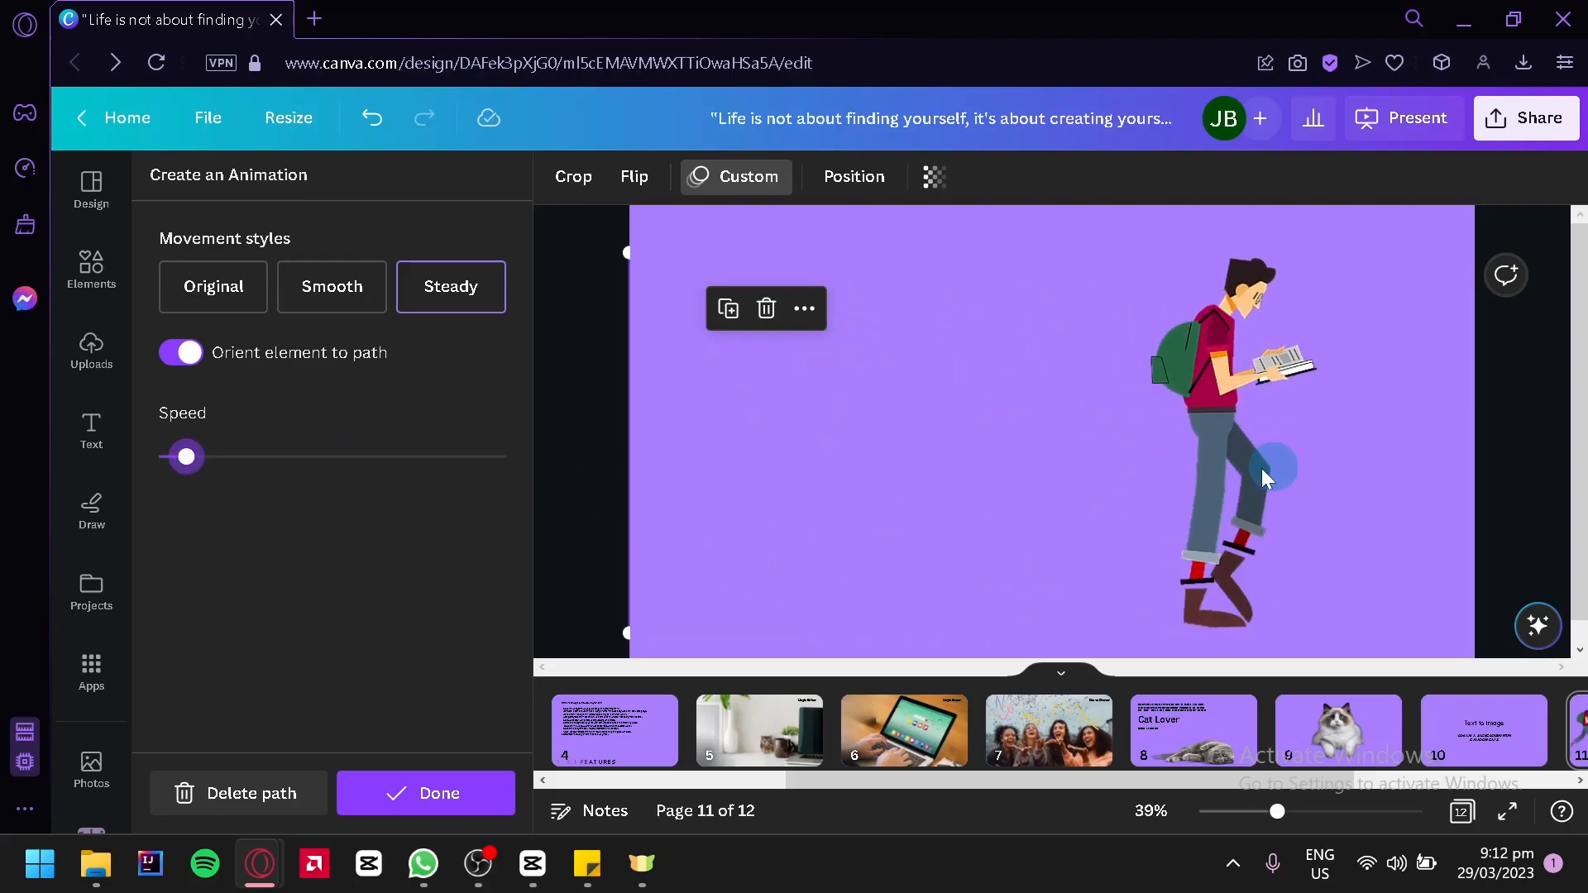
pyautogui.moveTo(209, 464); pyautogui.dragTo(382, 476)
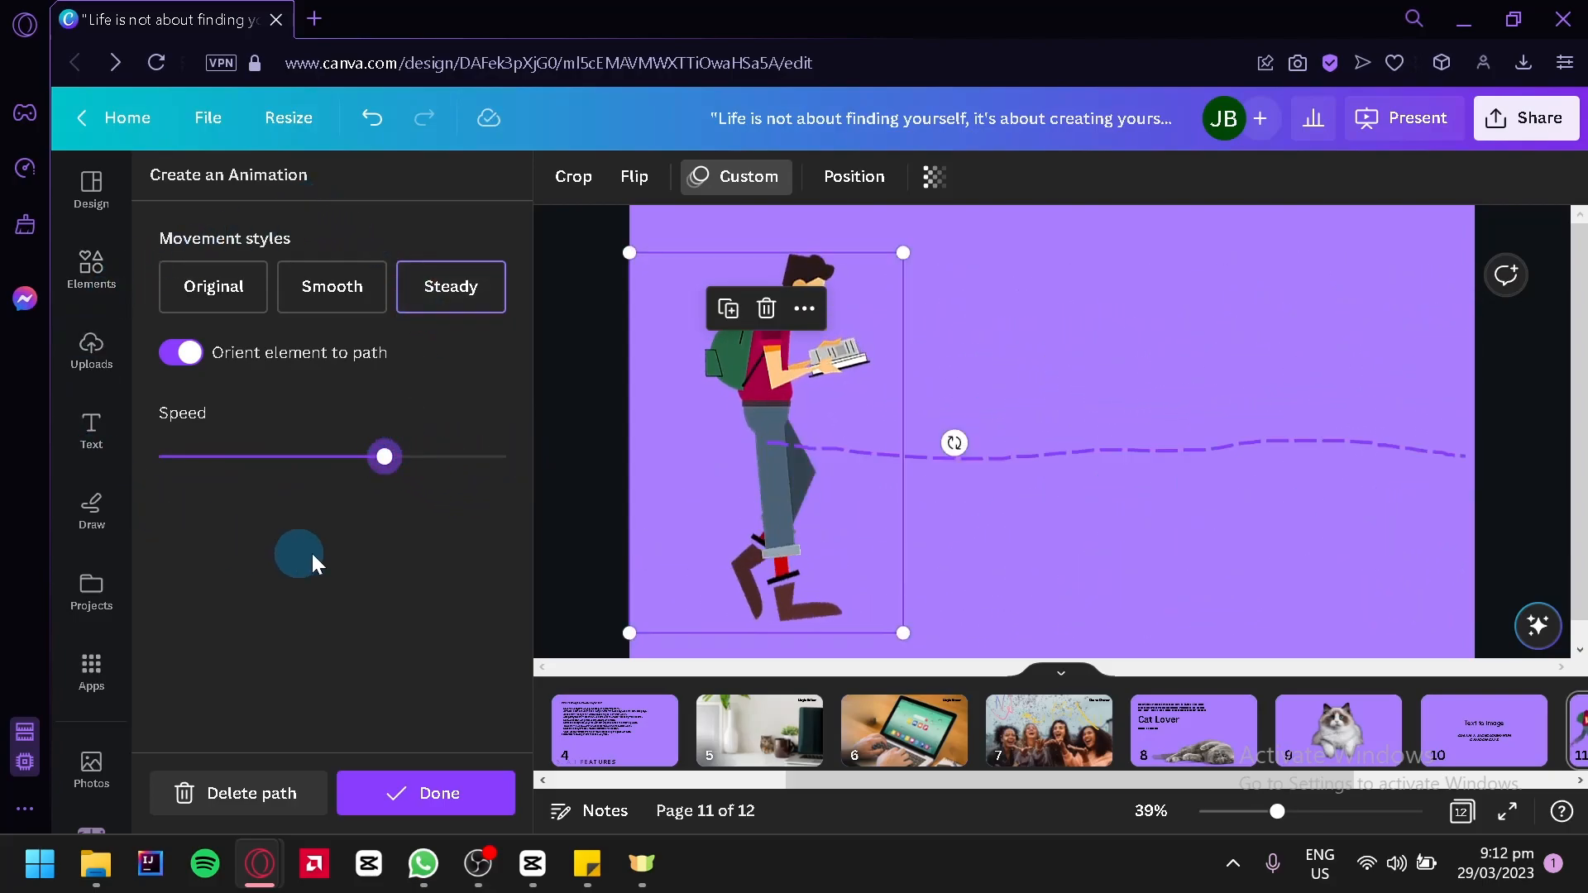
pyautogui.click(420, 796)
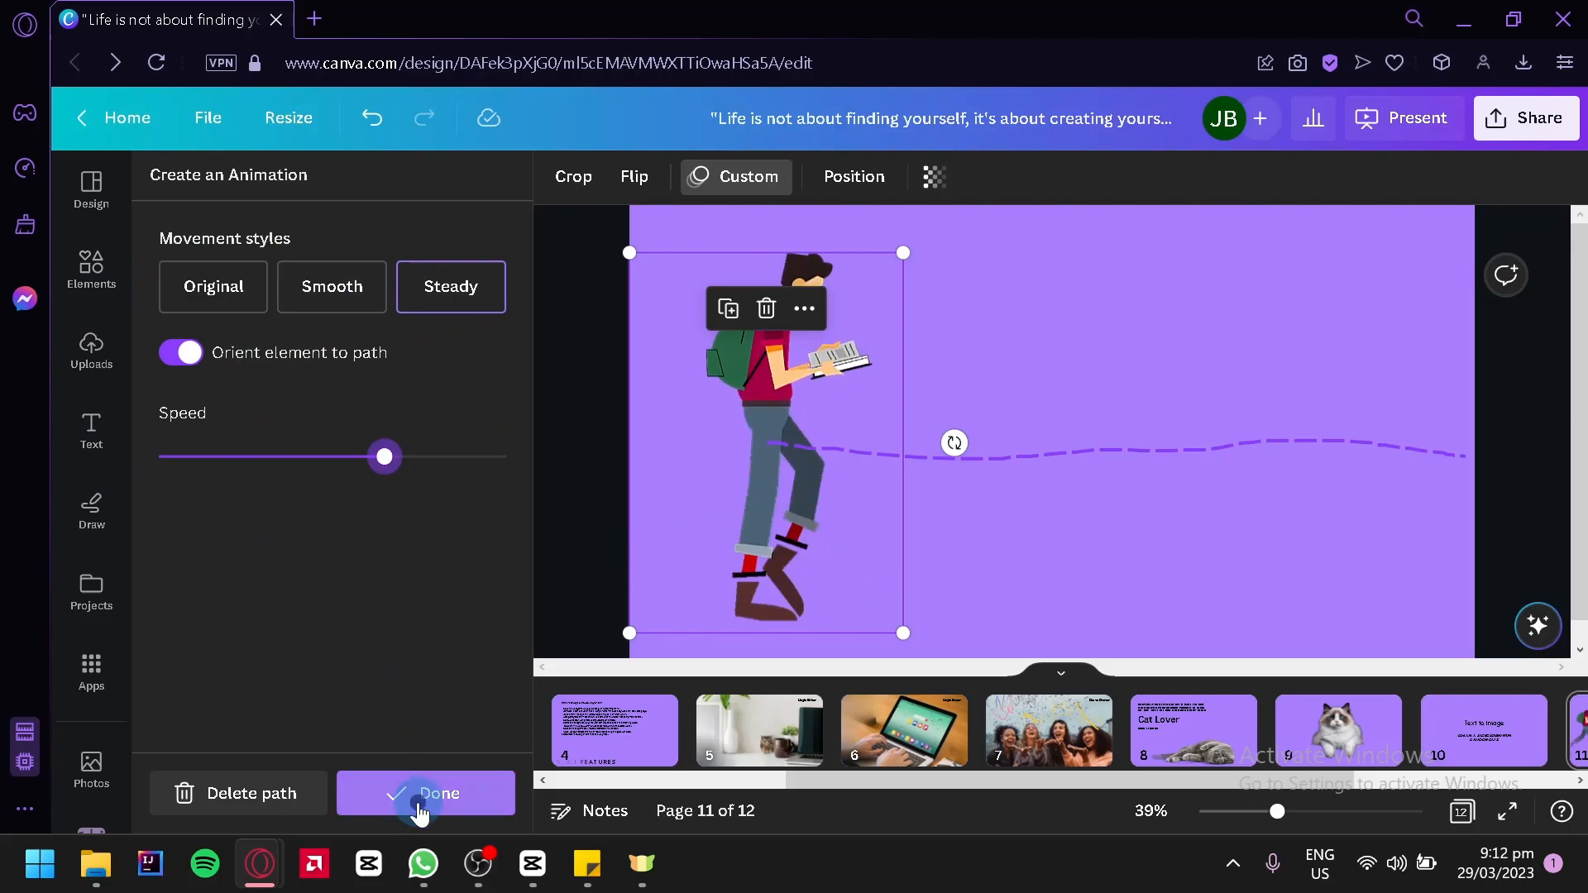
# Reselect the walking student and review the settings of its custom animation
pyautogui.click(609, 433)
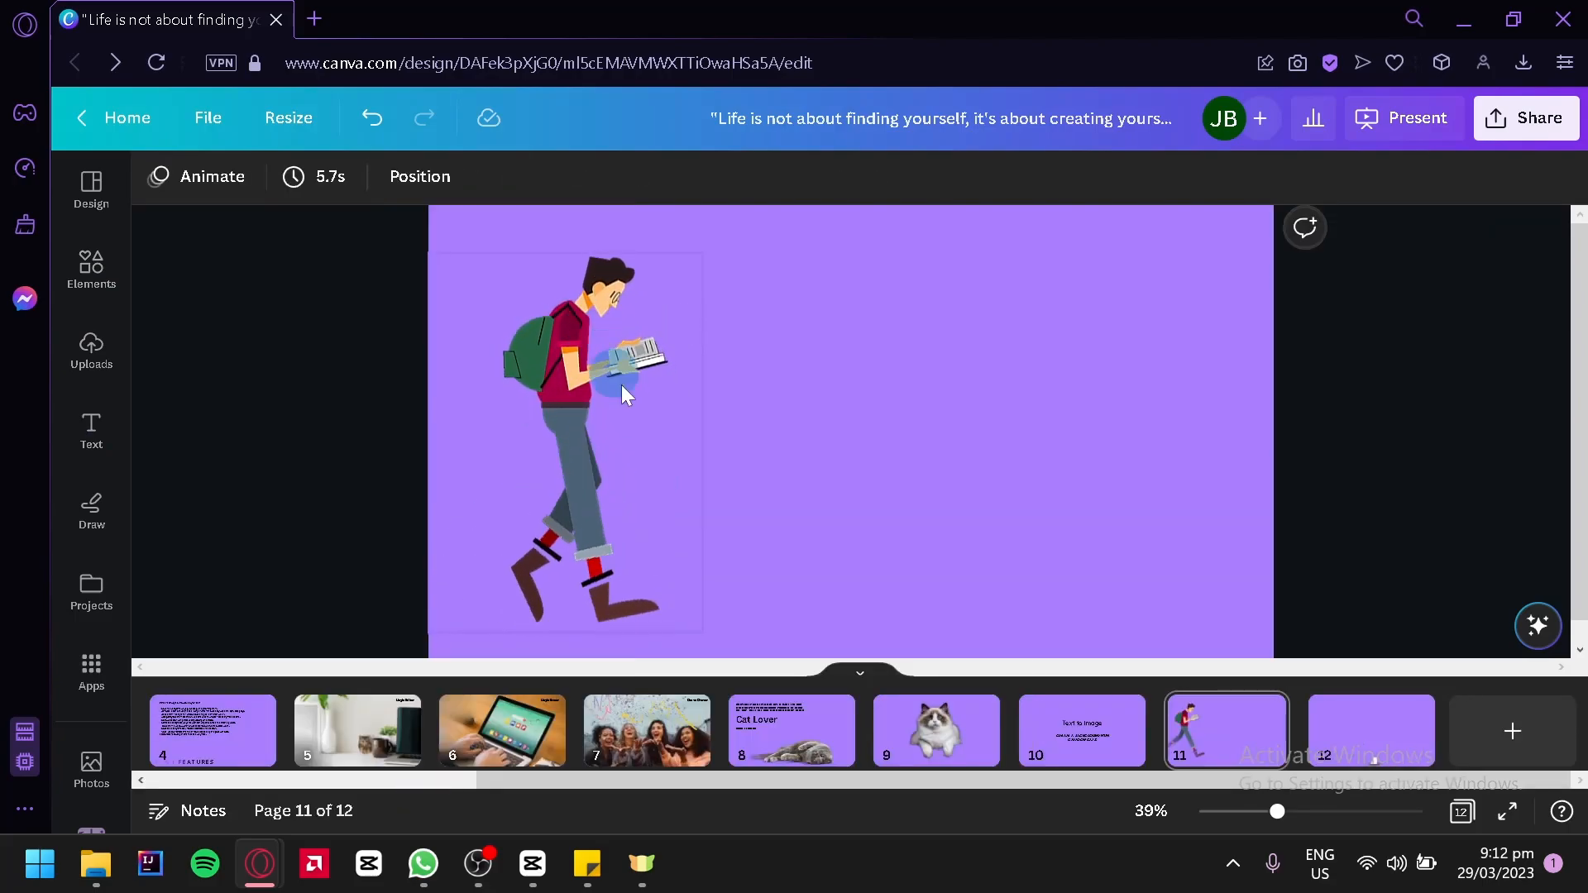
pyautogui.click(569, 409)
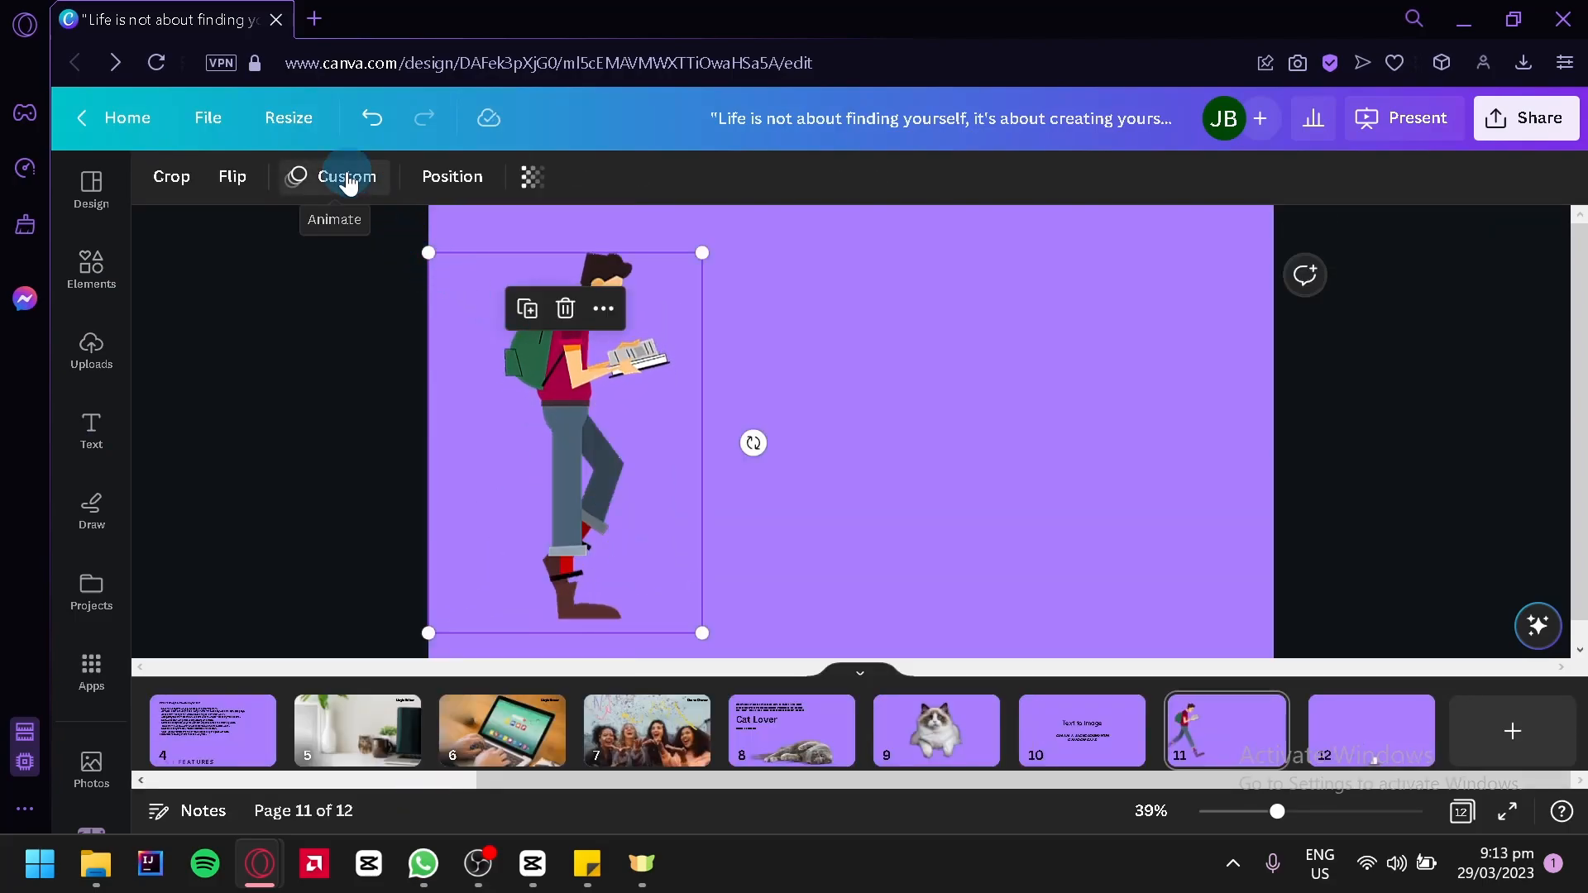
pyautogui.click(362, 184)
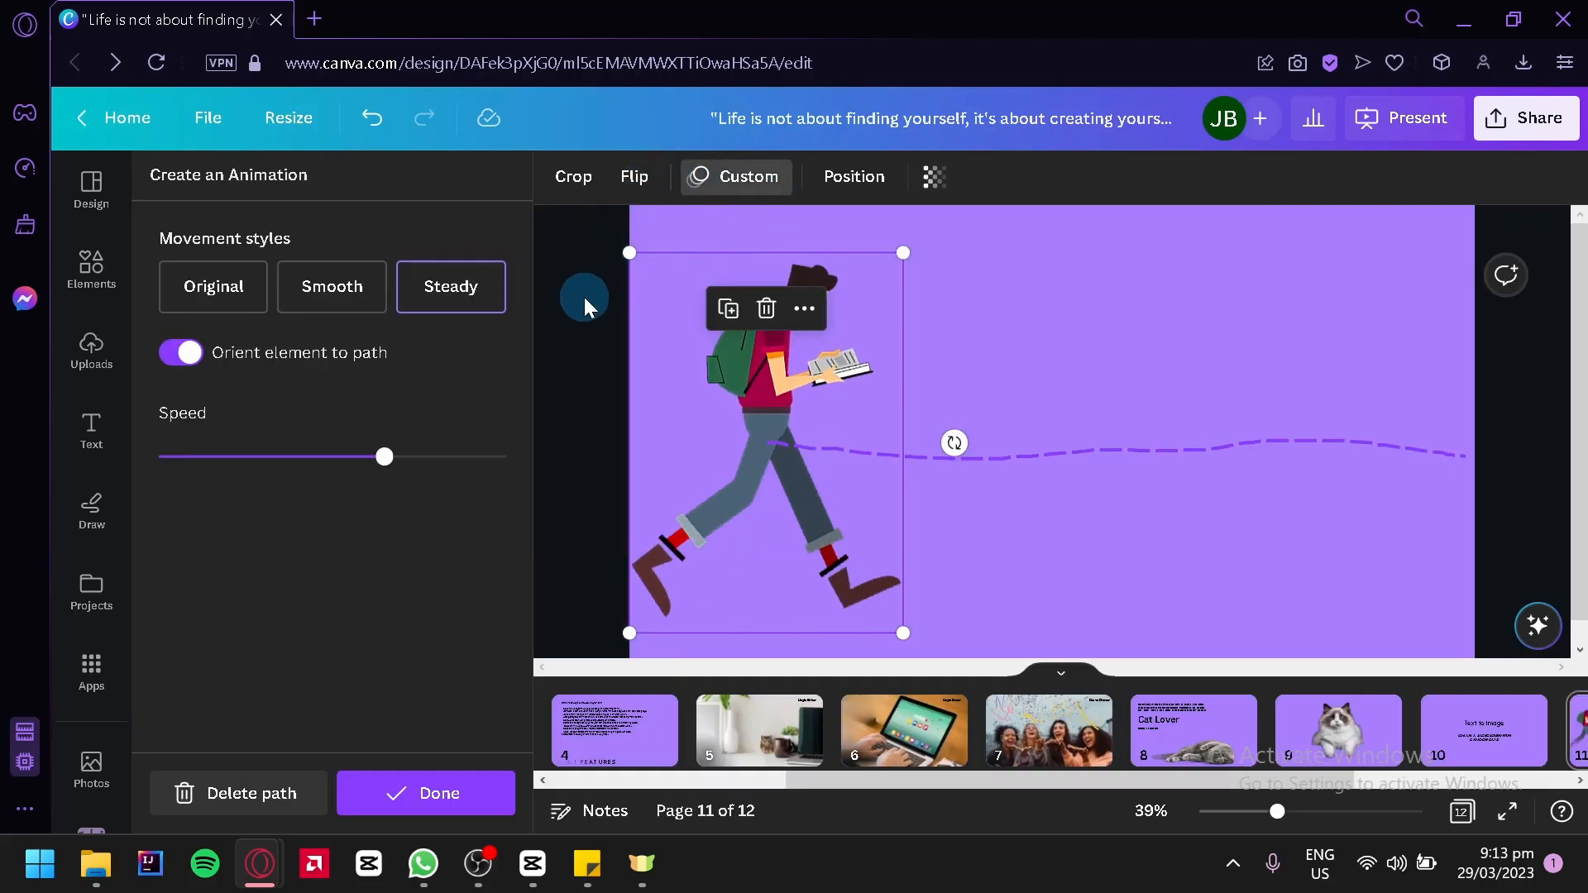
pyautogui.click(441, 796)
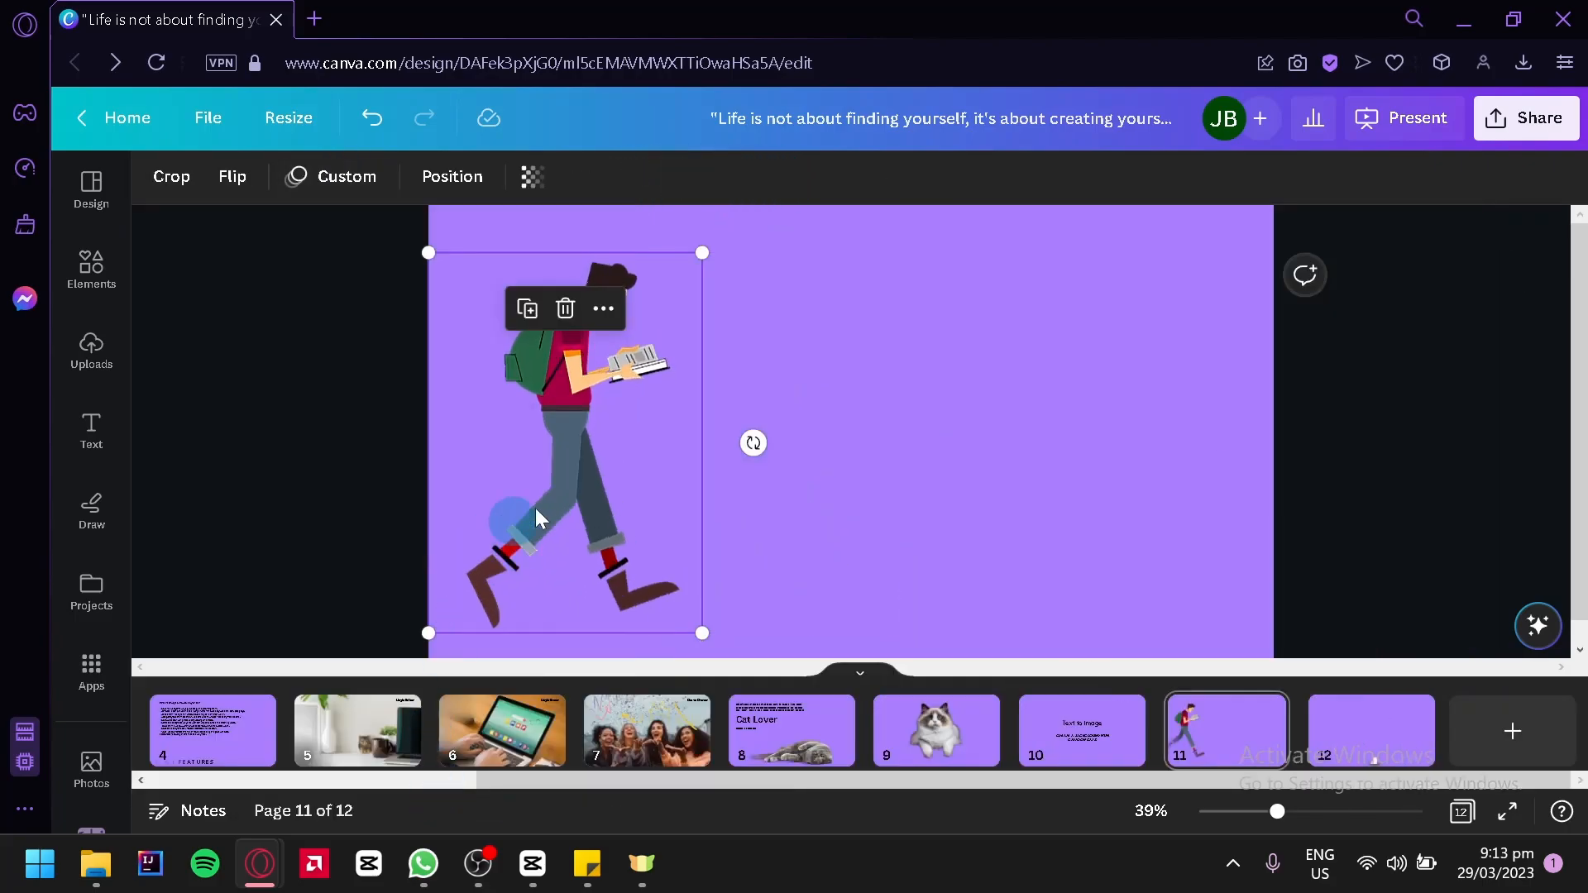
# Replace the student's animation path with a shorter one ending in the page's right part, using the Smooth movement style
pyautogui.click(373, 159)
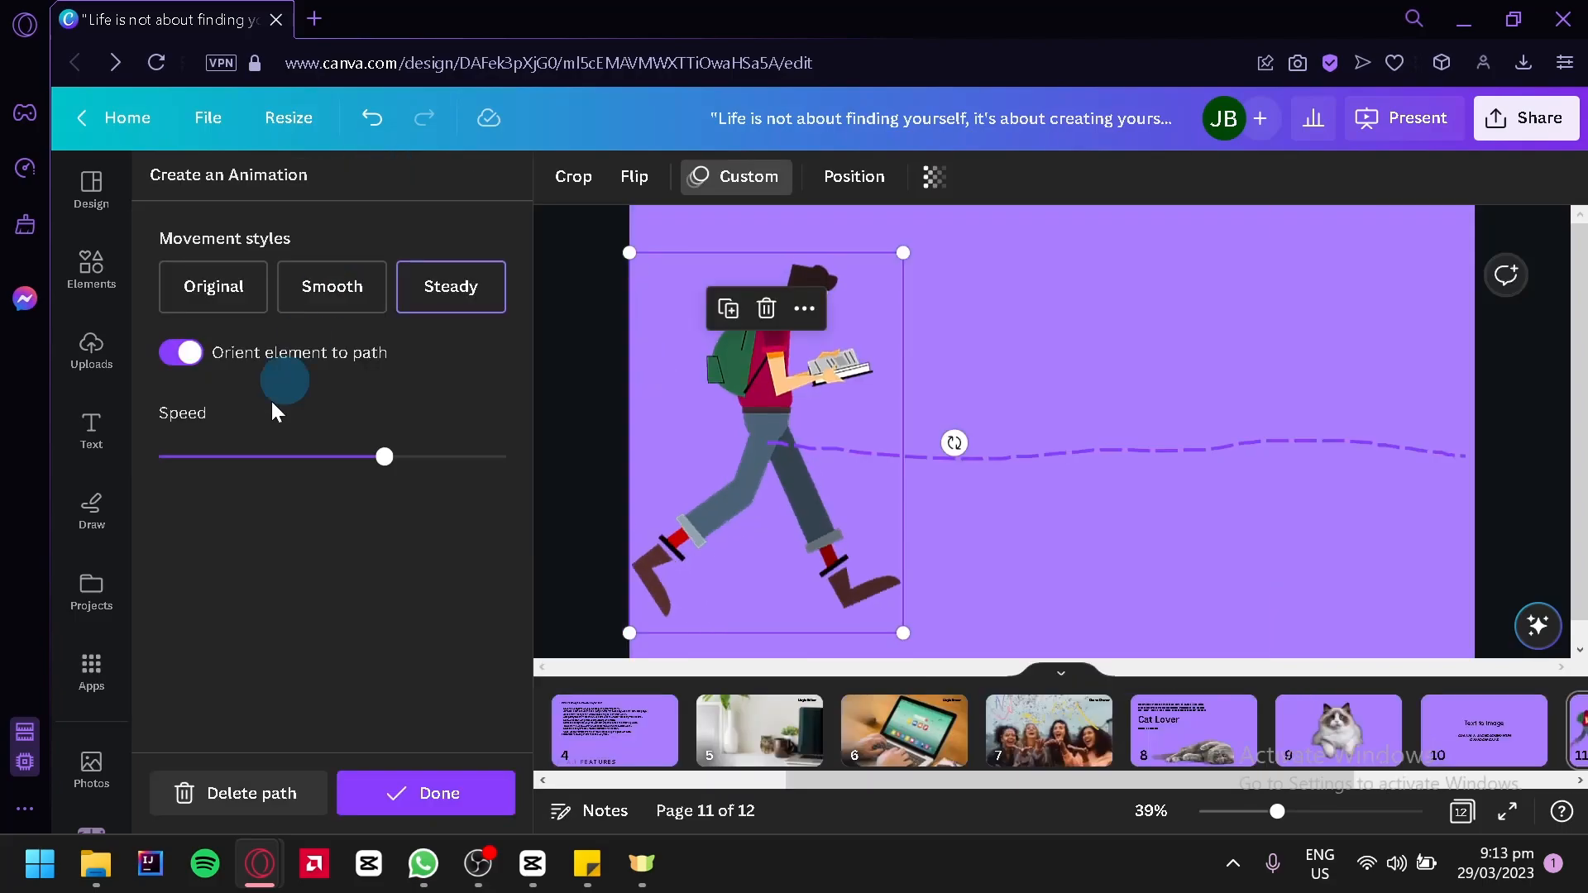
pyautogui.click(267, 794)
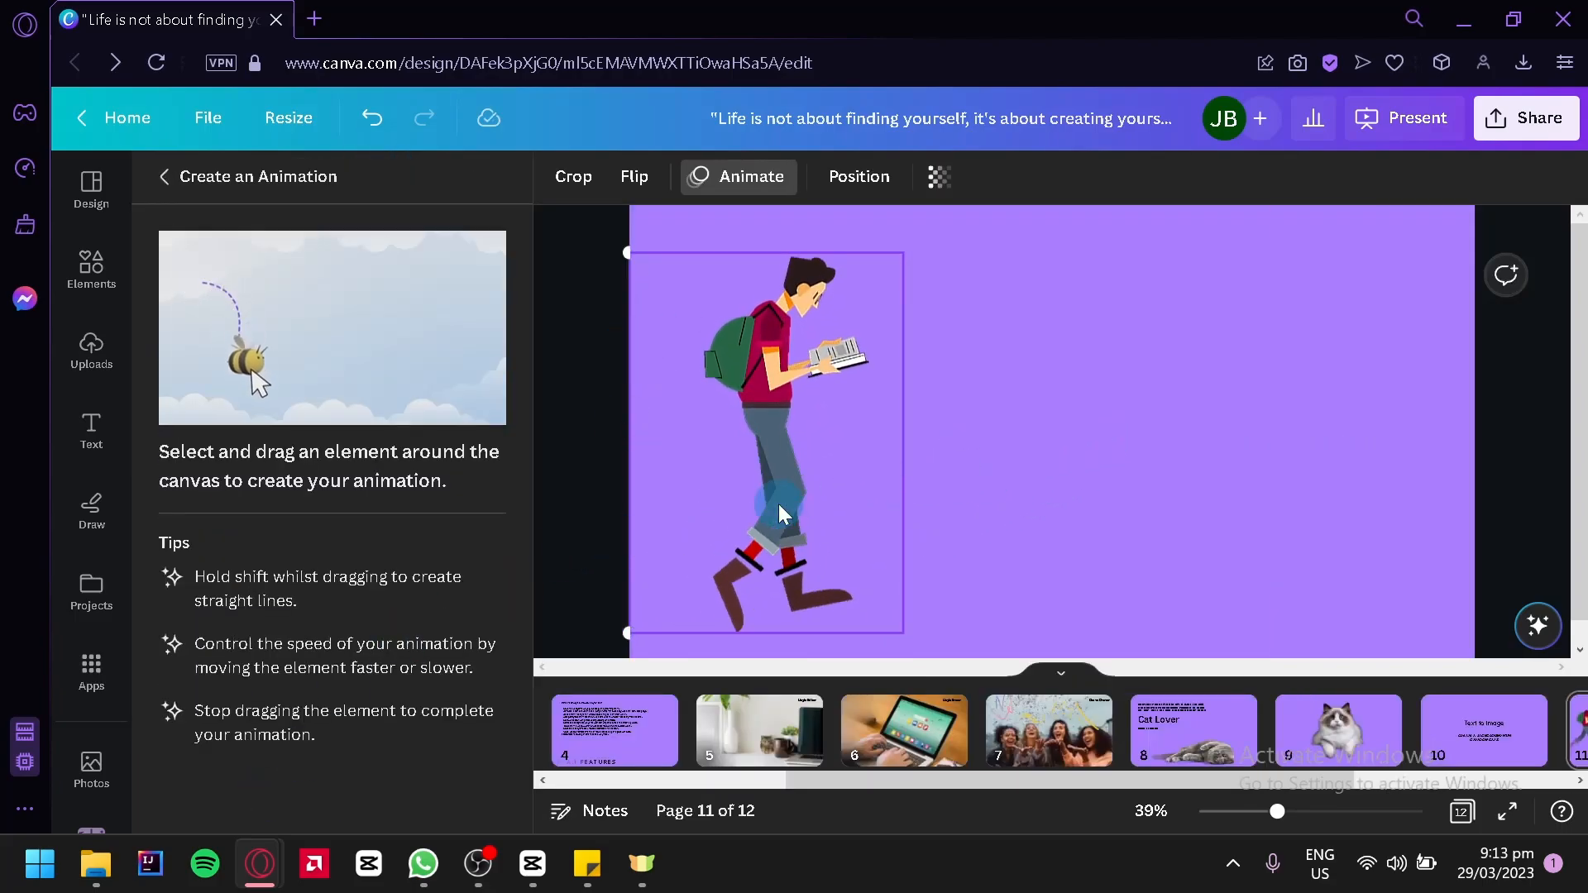
pyautogui.moveTo(781, 529)
pyautogui.mouseDown()
pyautogui.moveTo(792, 459)
pyautogui.moveTo(1043, 475)
pyautogui.moveTo(1244, 455)
pyautogui.mouseUp()
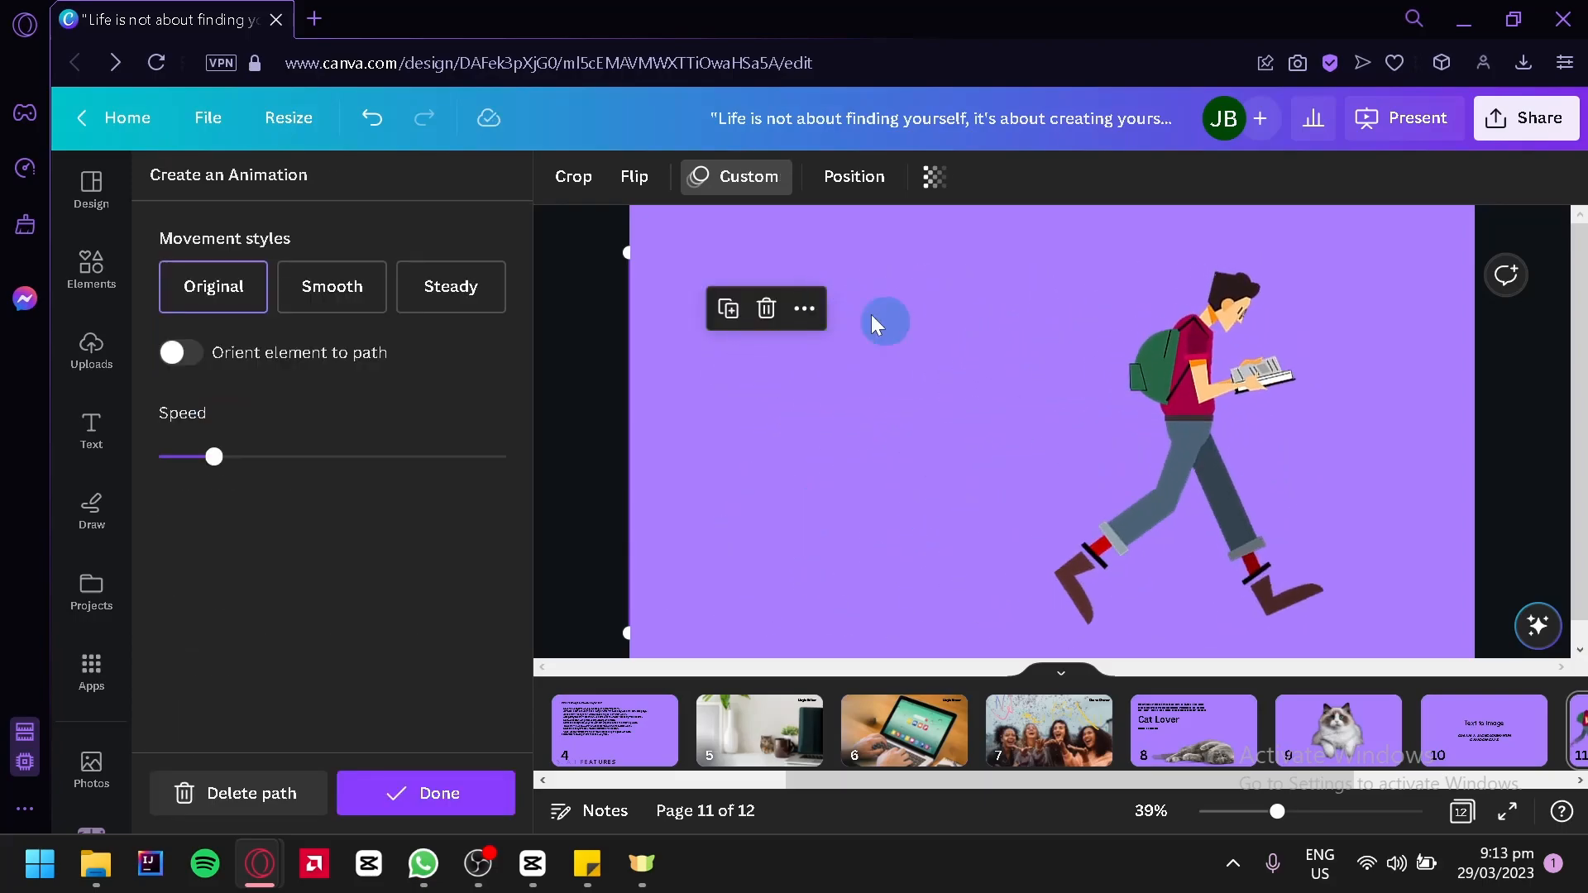
pyautogui.click(315, 303)
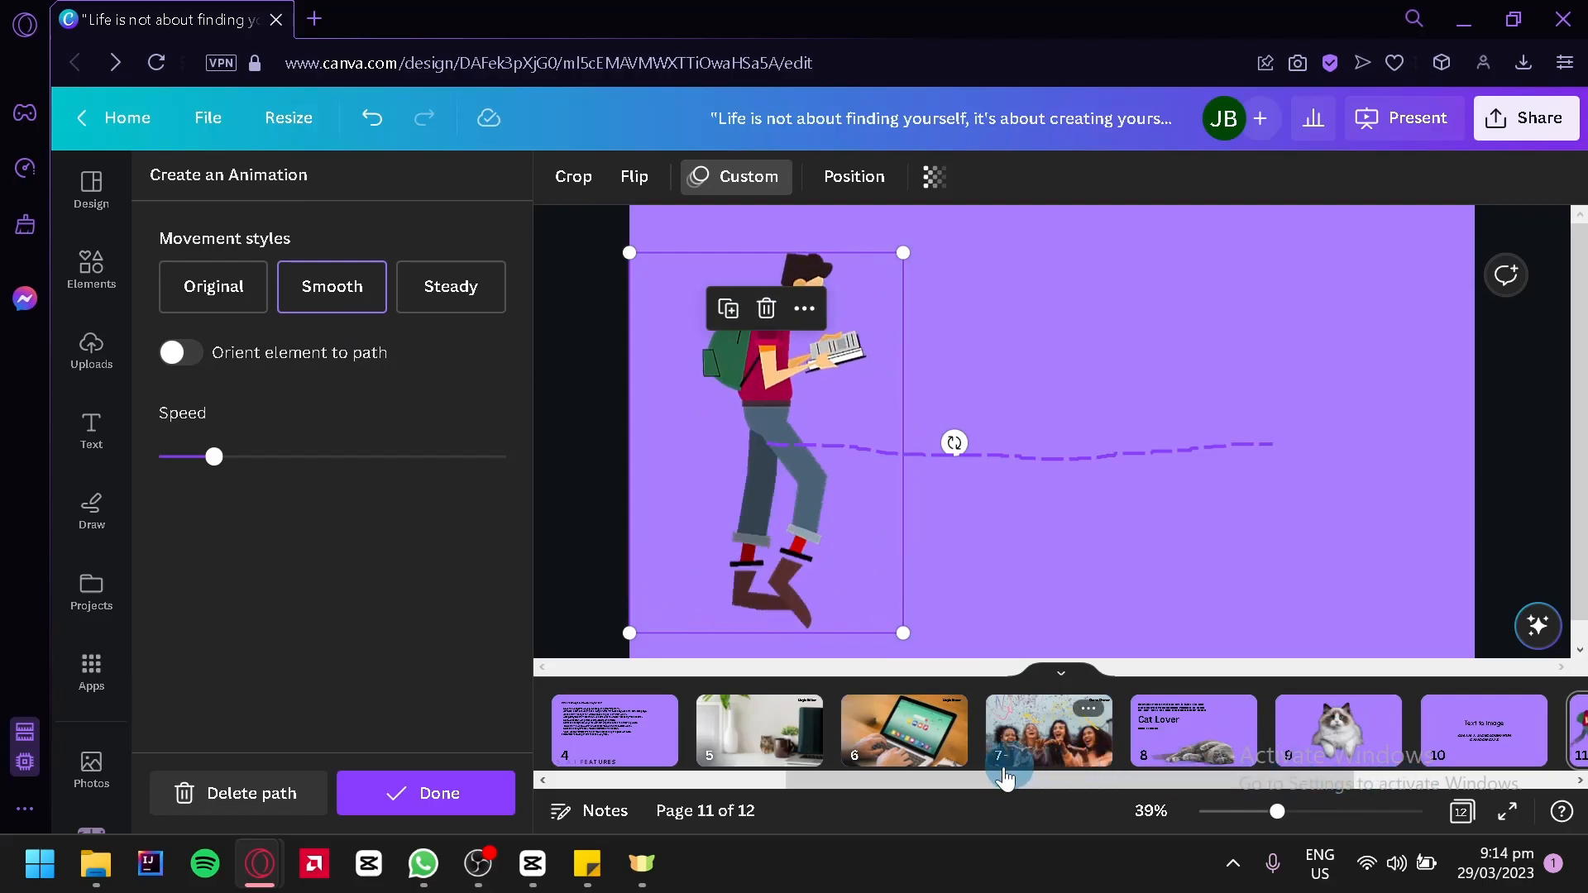
# Create a winding, S-shaped animation path for the flying cat group on page 12 and orient the element to it
pyautogui.moveTo(847, 784); pyautogui.dragTo(1340, 778)
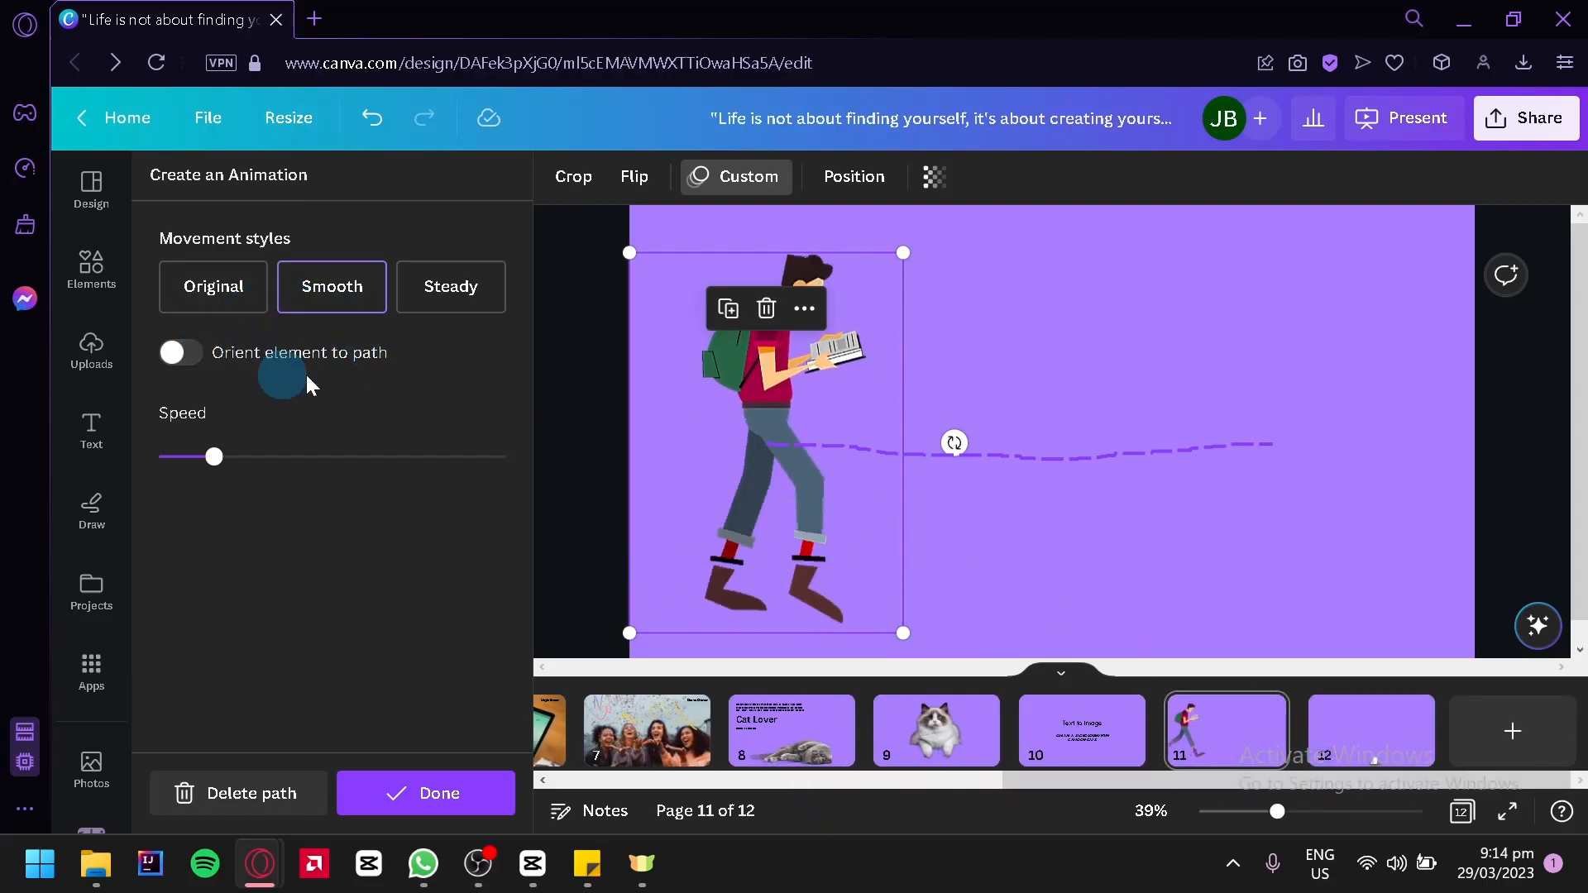
pyautogui.click(1397, 747)
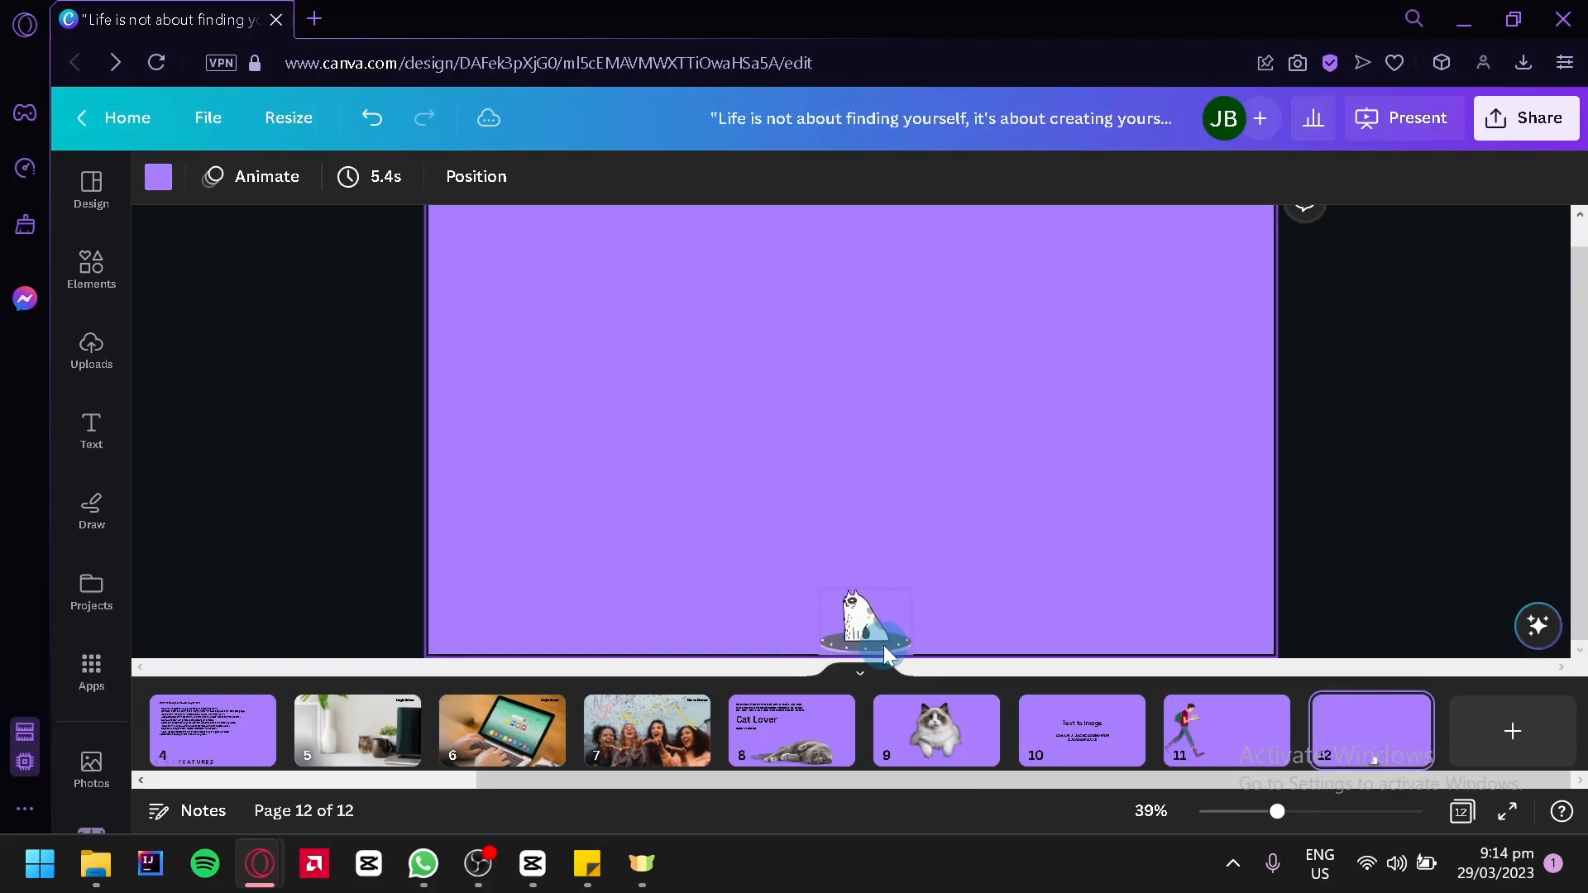
pyautogui.click(914, 628)
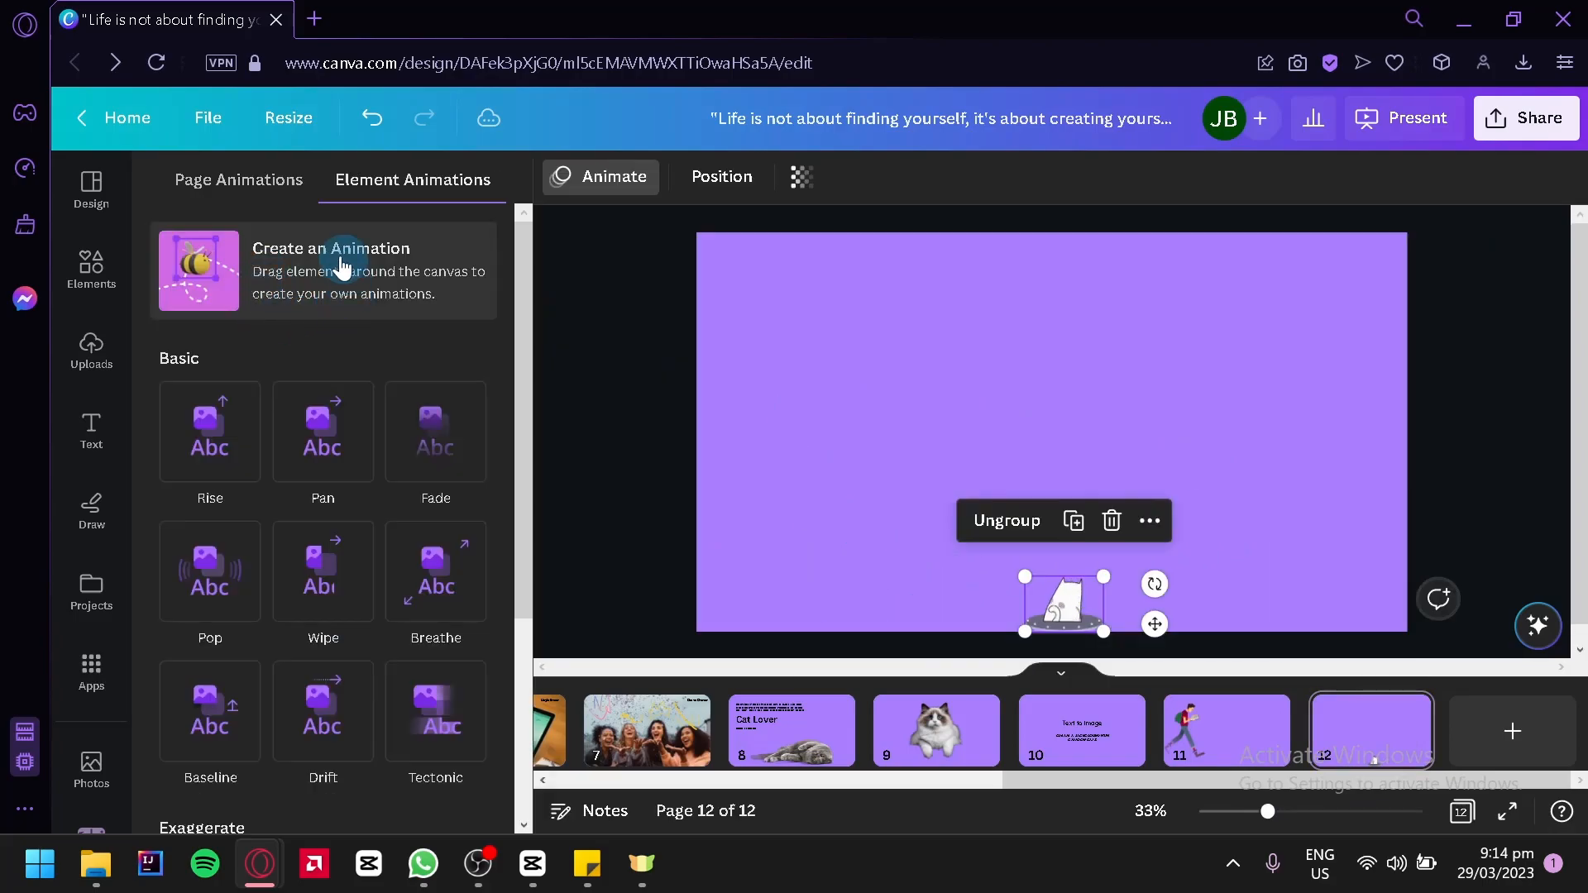
pyautogui.click(376, 284)
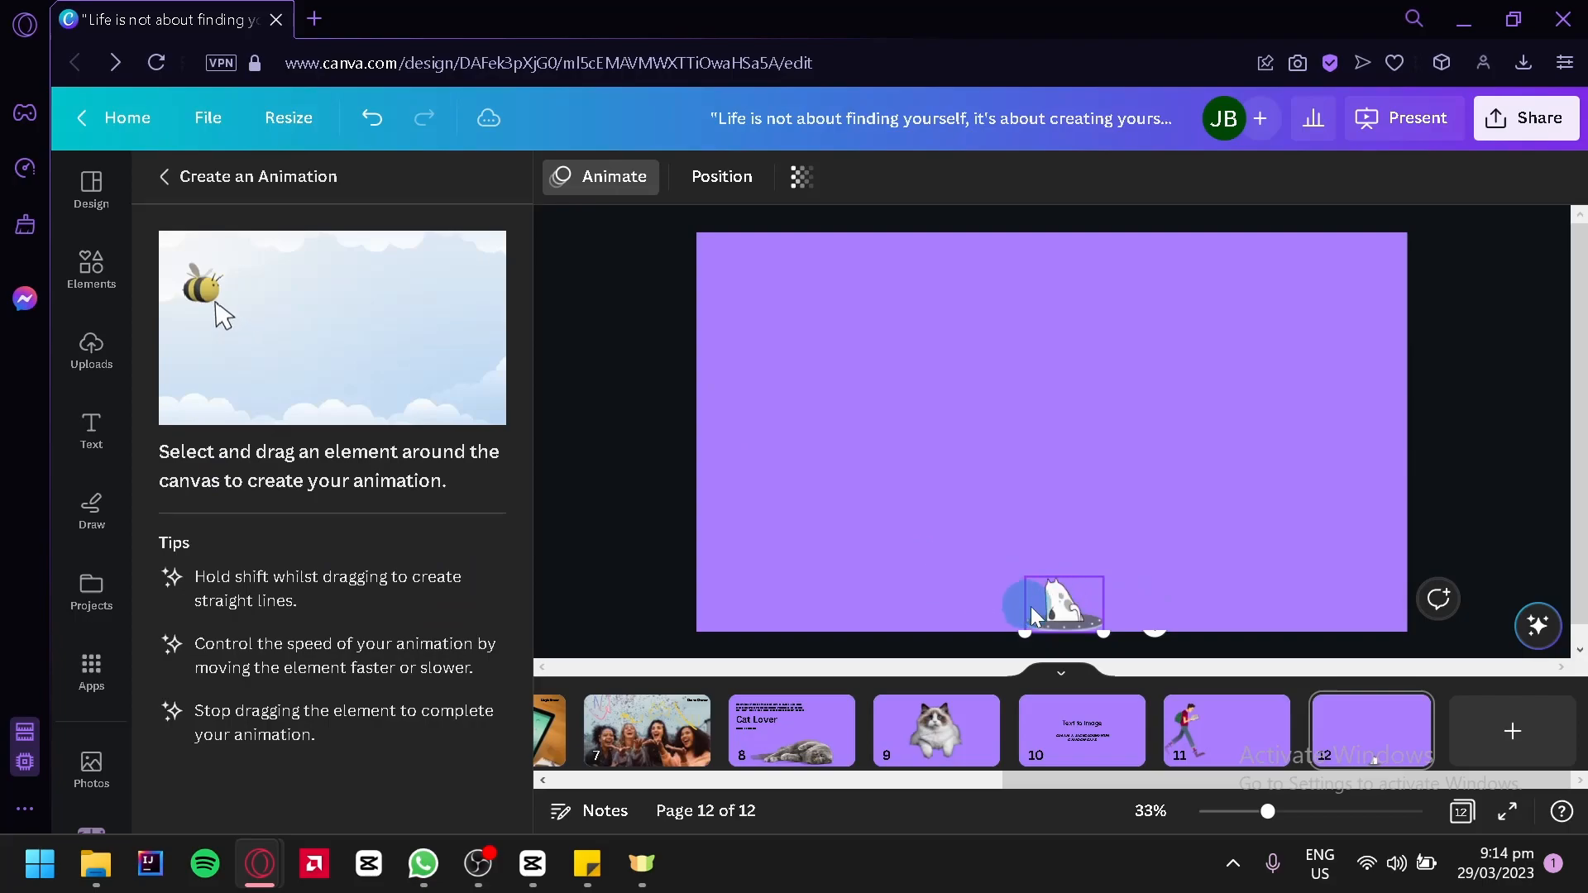
pyautogui.moveTo(1125, 585)
pyautogui.mouseDown()
pyautogui.moveTo(1165, 550)
pyautogui.moveTo(1122, 531)
pyautogui.moveTo(979, 543)
pyautogui.moveTo(854, 500)
pyautogui.mouseUp()
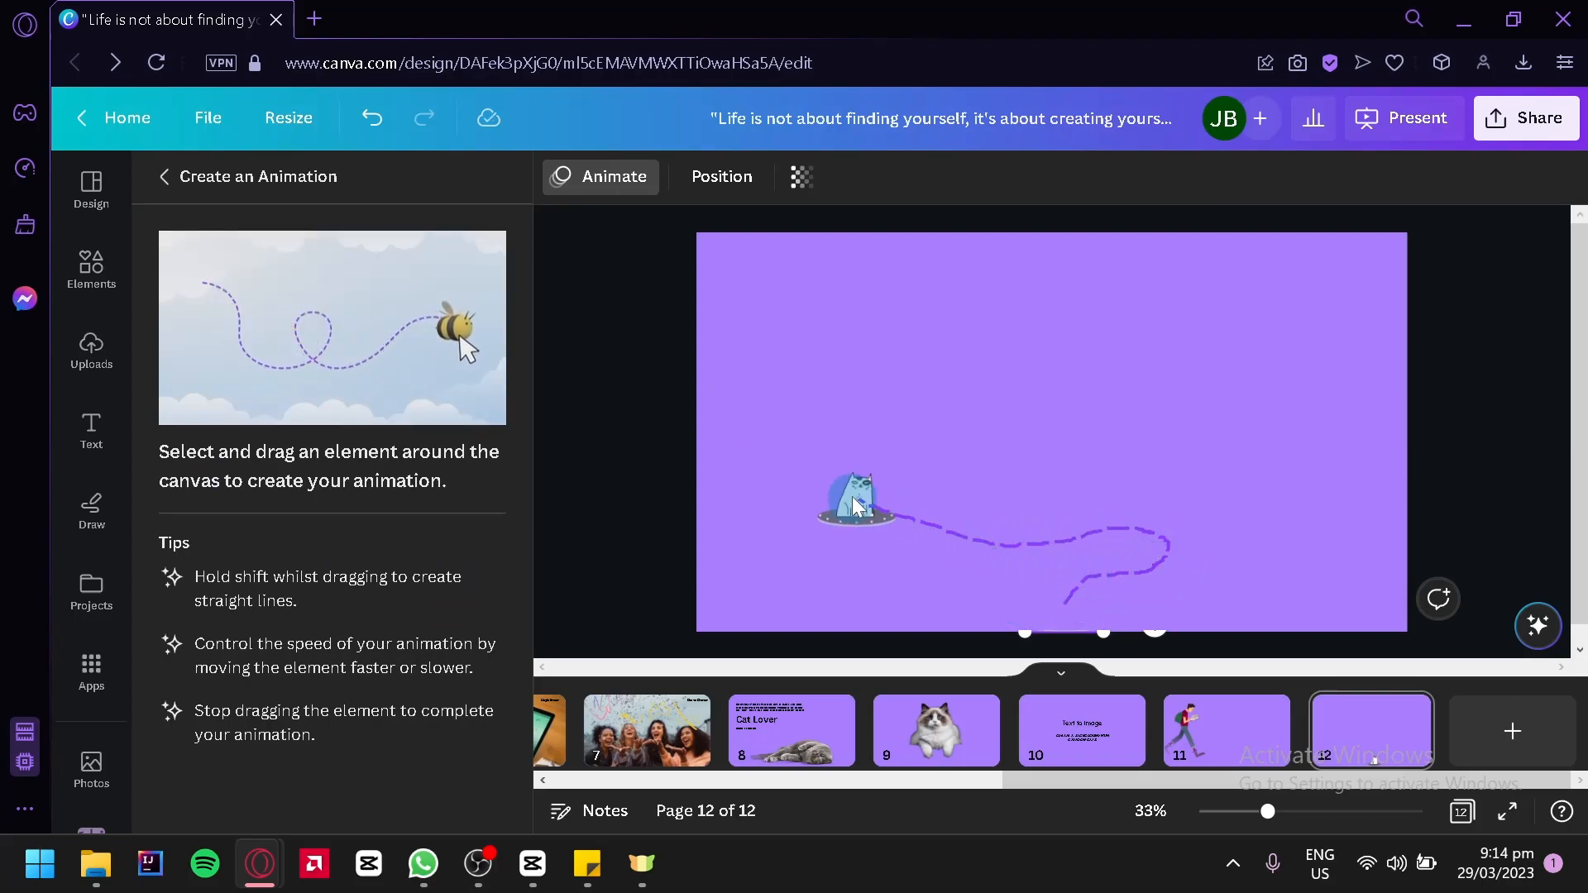
pyautogui.moveTo(932, 451)
pyautogui.mouseDown()
pyautogui.moveTo(1145, 478)
pyautogui.moveTo(1239, 467)
pyautogui.moveTo(1267, 434)
pyautogui.moveTo(1237, 382)
pyautogui.moveTo(1041, 365)
pyautogui.mouseUp()
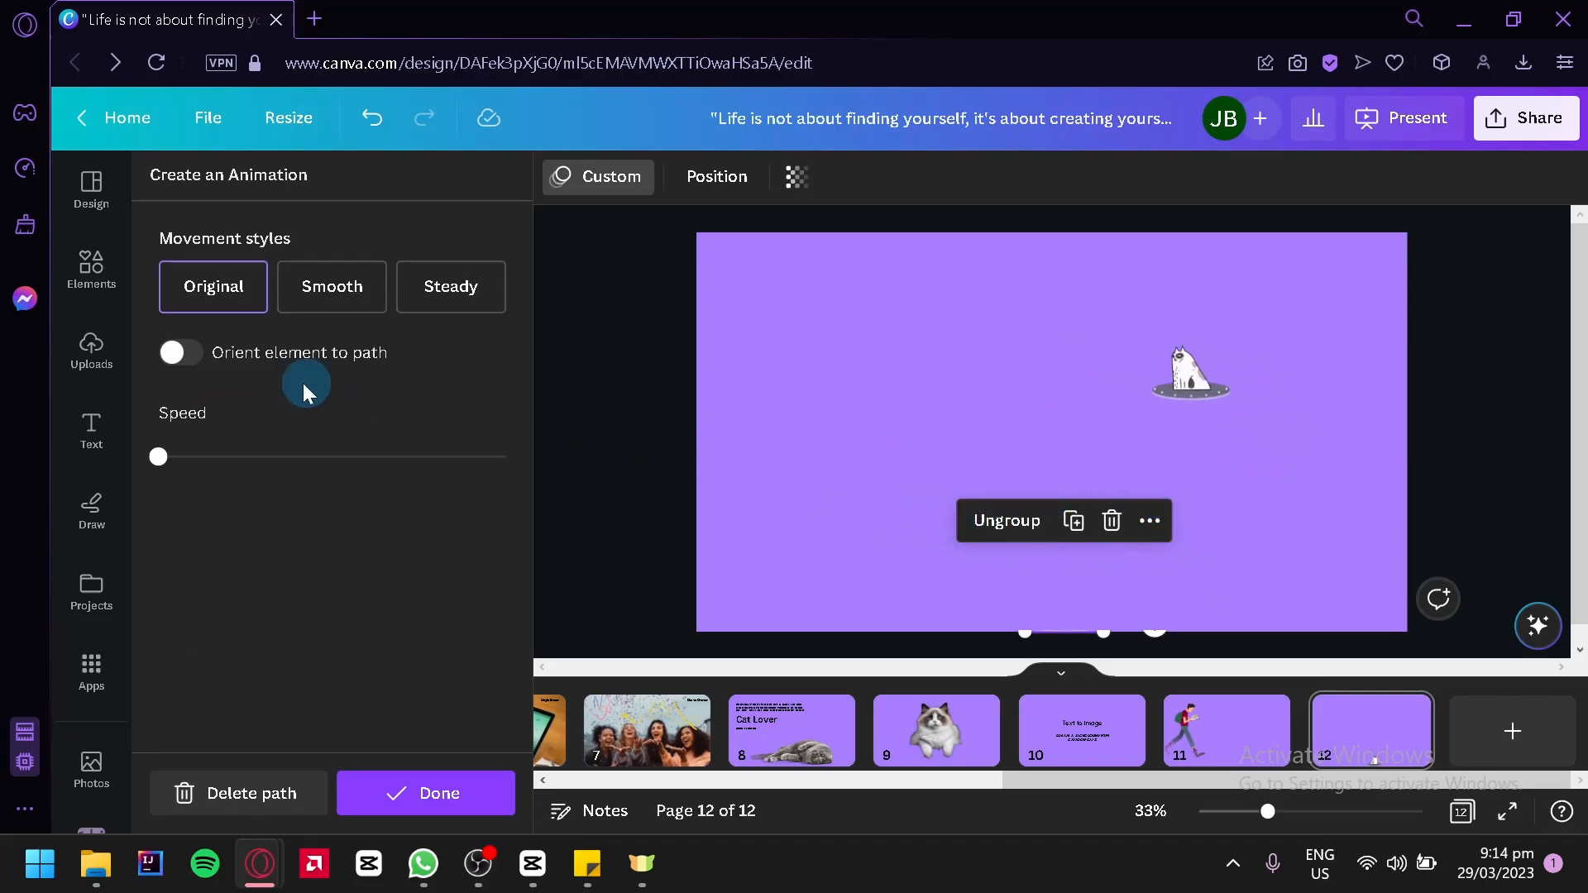
pyautogui.click(178, 371)
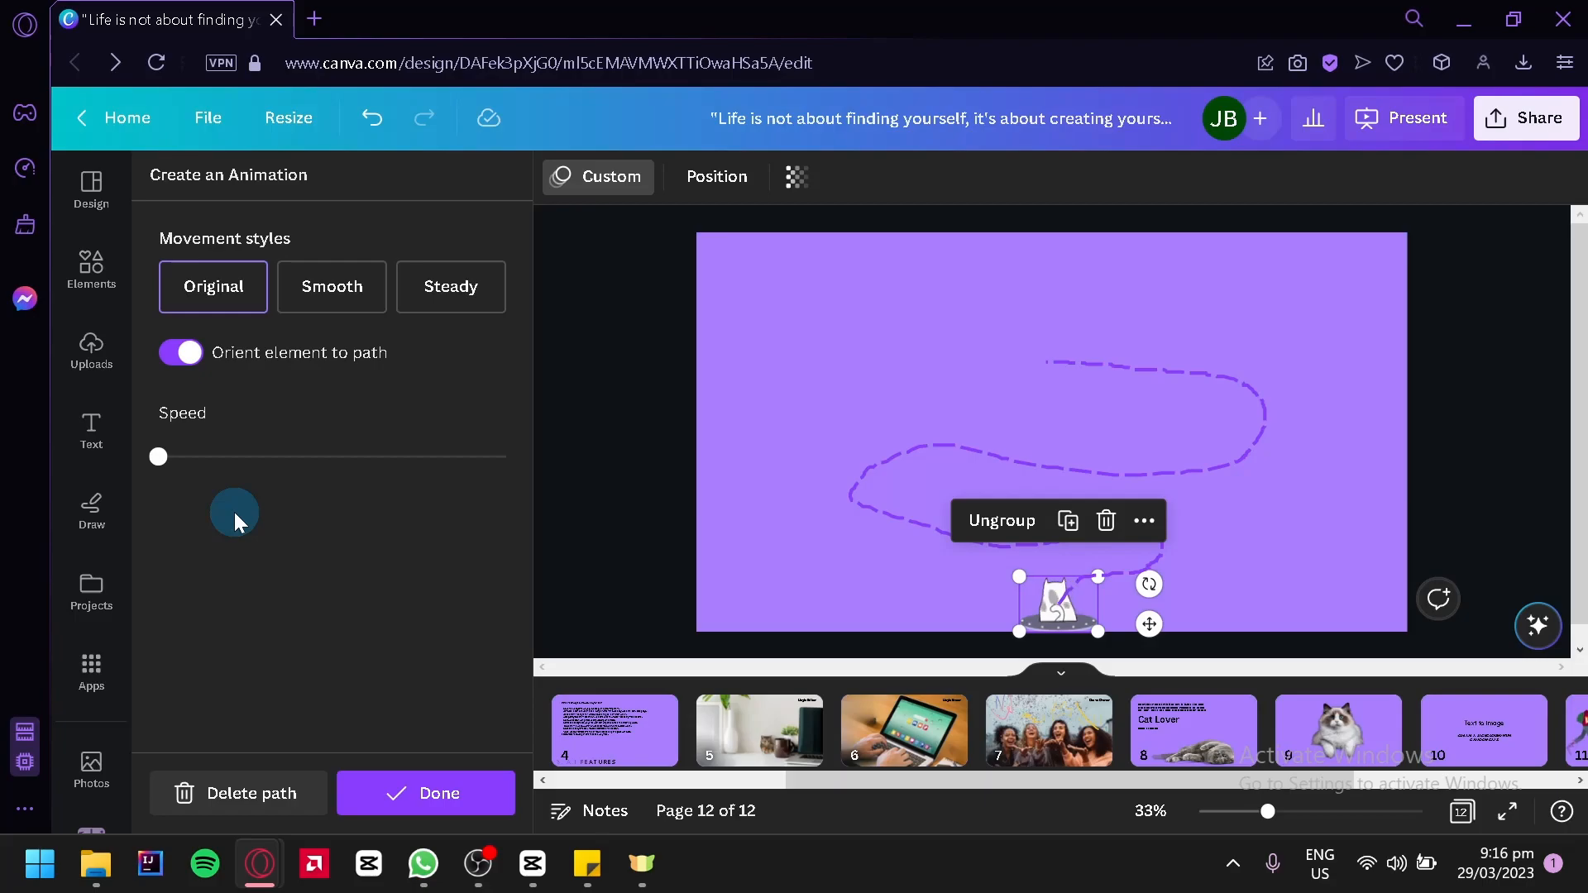
# Replace the flying cat's path with a new one ending in the page's upper middle and orient the element to it
pyautogui.click(266, 791)
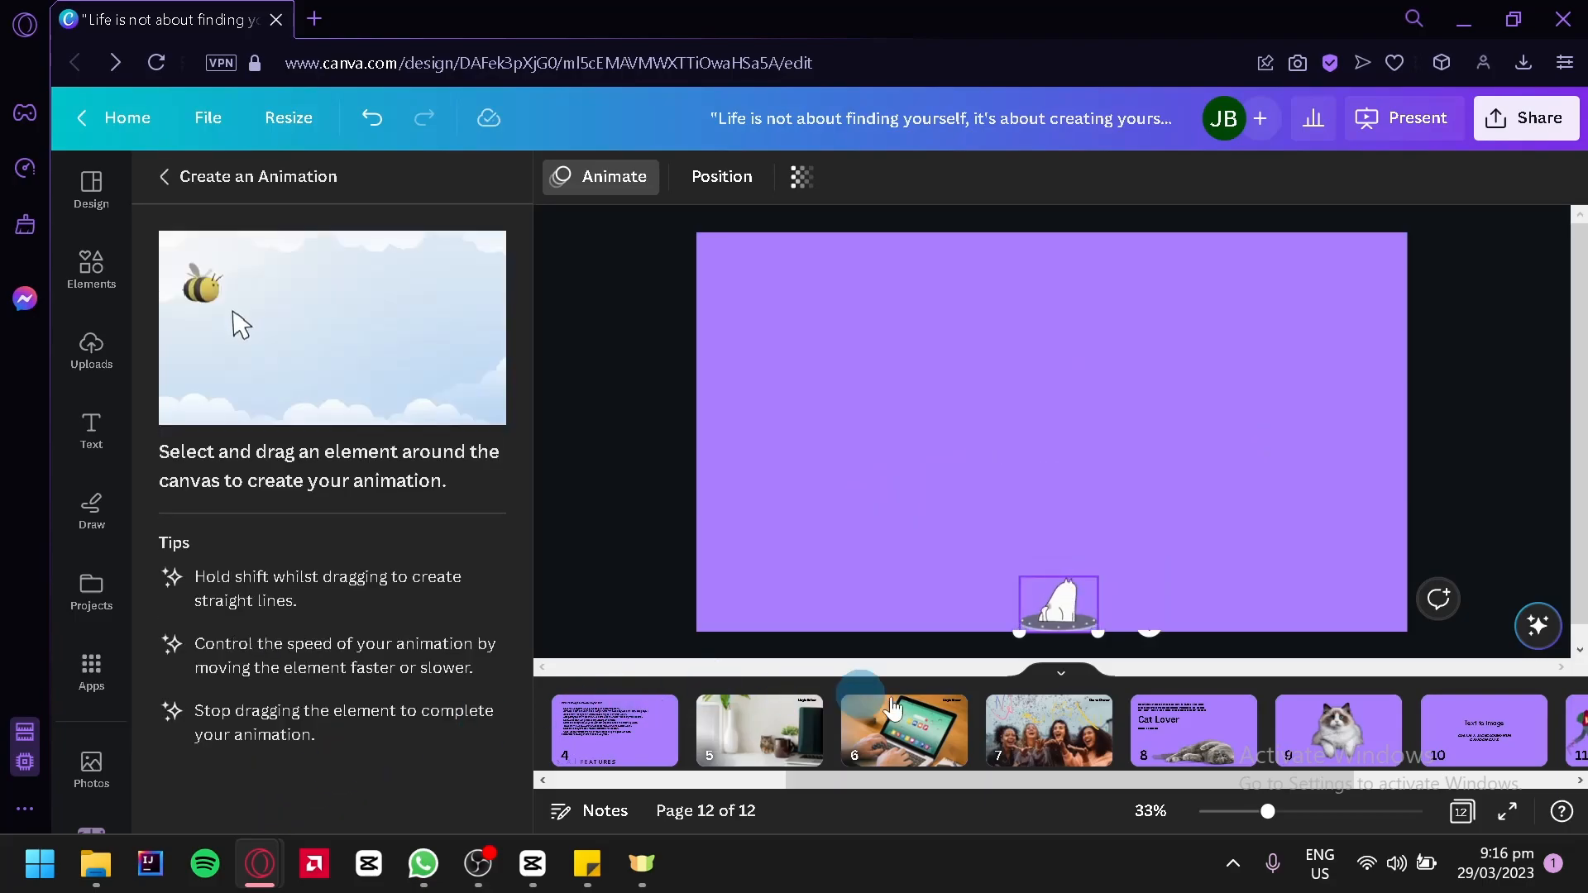
pyautogui.click(1065, 626)
pyautogui.moveTo(1064, 616)
pyautogui.mouseDown()
pyautogui.moveTo(1059, 571)
pyautogui.moveTo(1120, 552)
pyautogui.moveTo(1191, 492)
pyautogui.moveTo(1117, 444)
pyautogui.moveTo(989, 429)
pyautogui.moveTo(910, 369)
pyautogui.moveTo(995, 312)
pyautogui.moveTo(985, 366)
pyautogui.mouseUp()
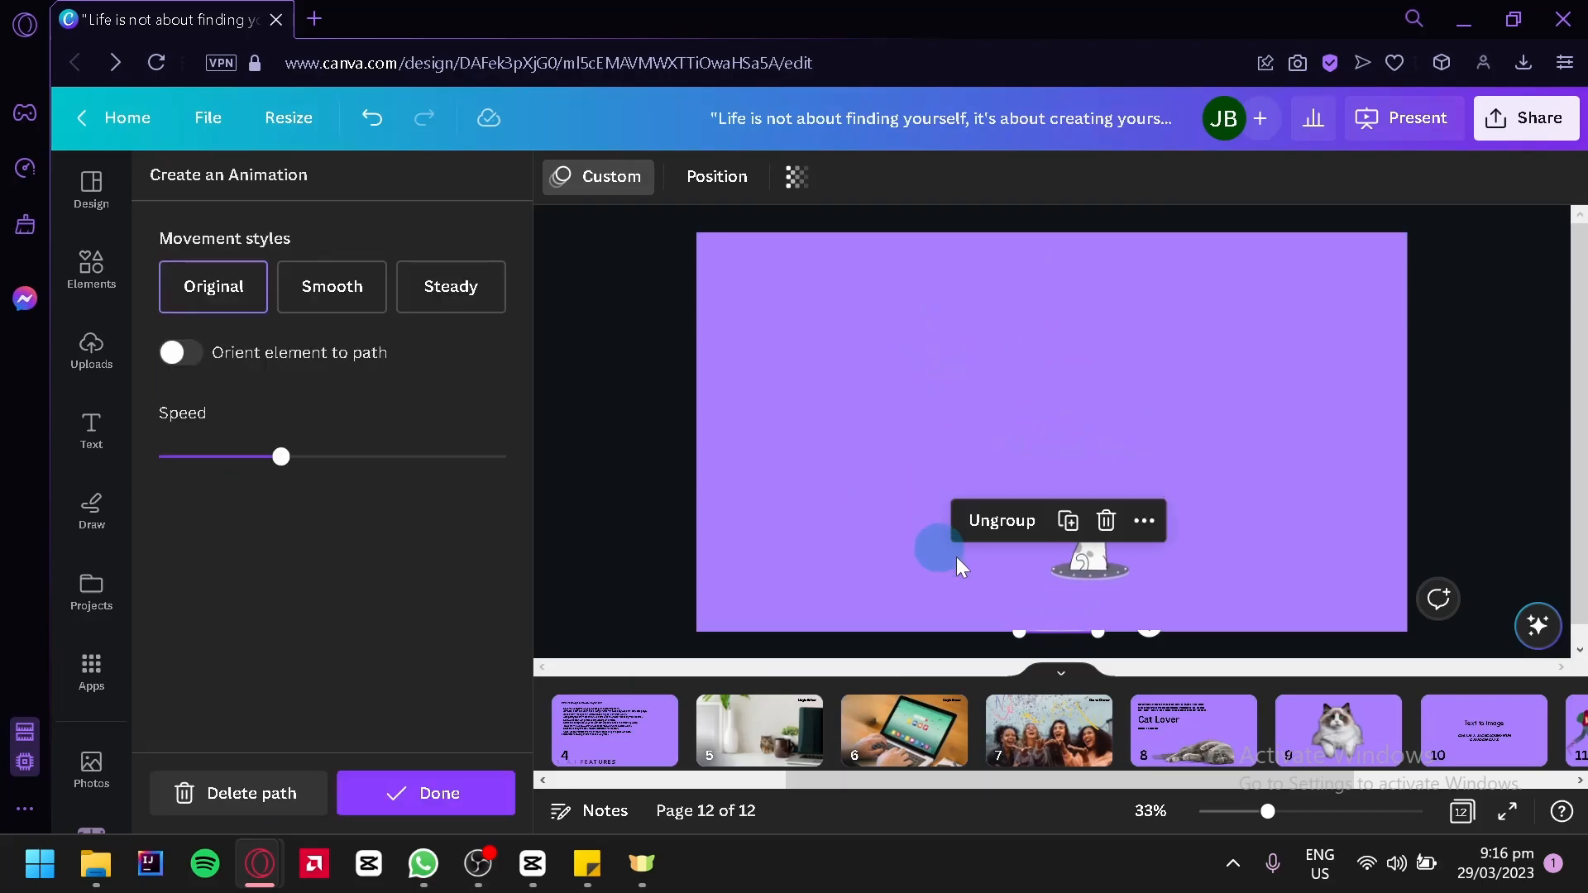
pyautogui.click(180, 354)
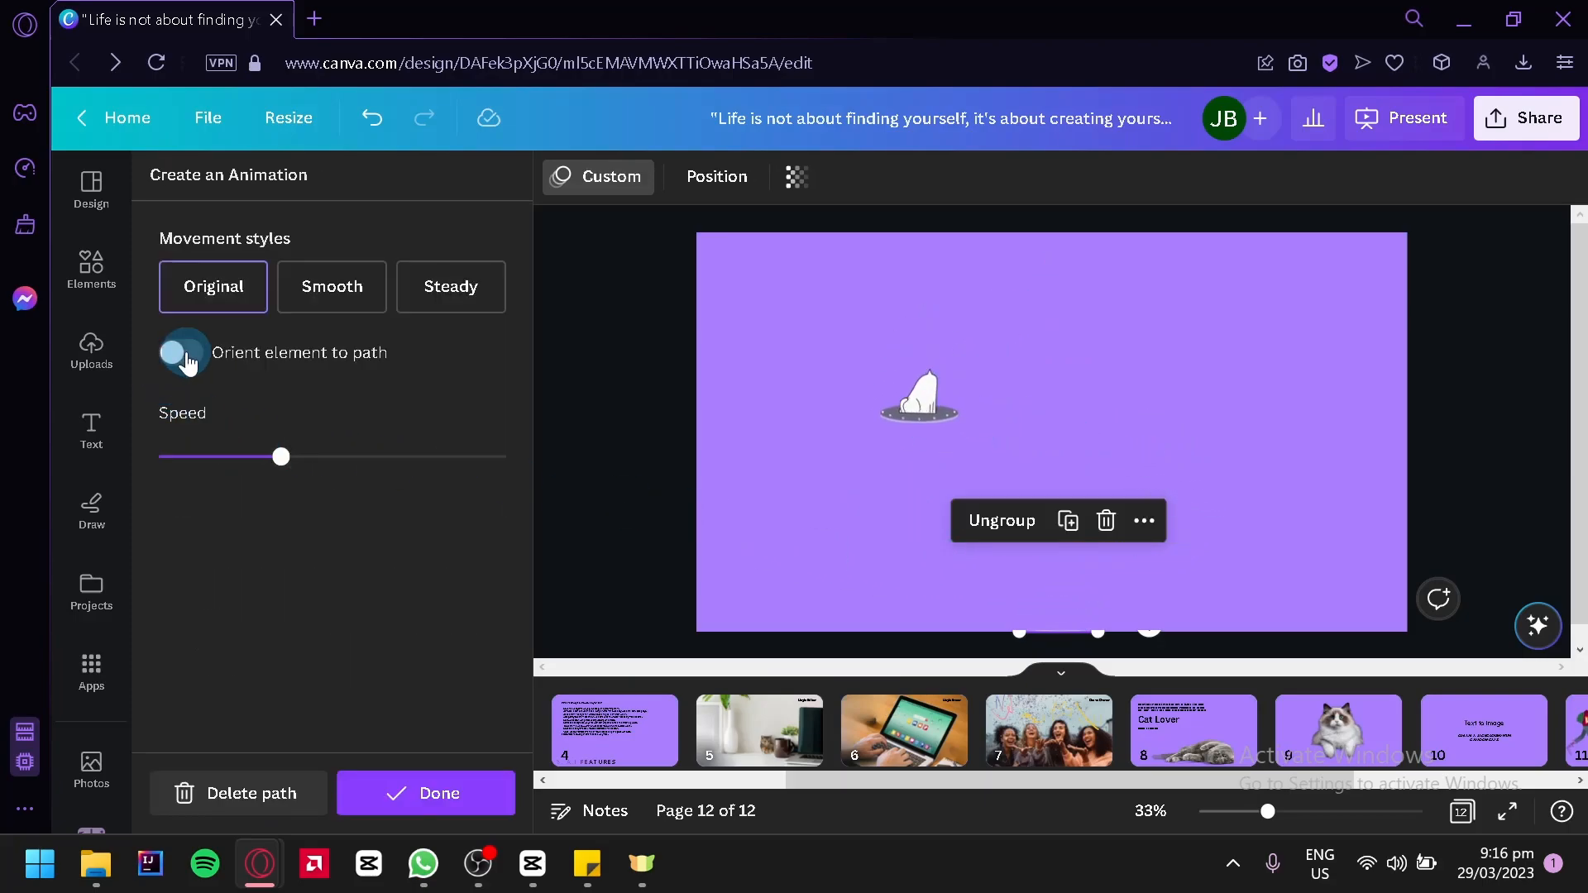
pyautogui.click(187, 360)
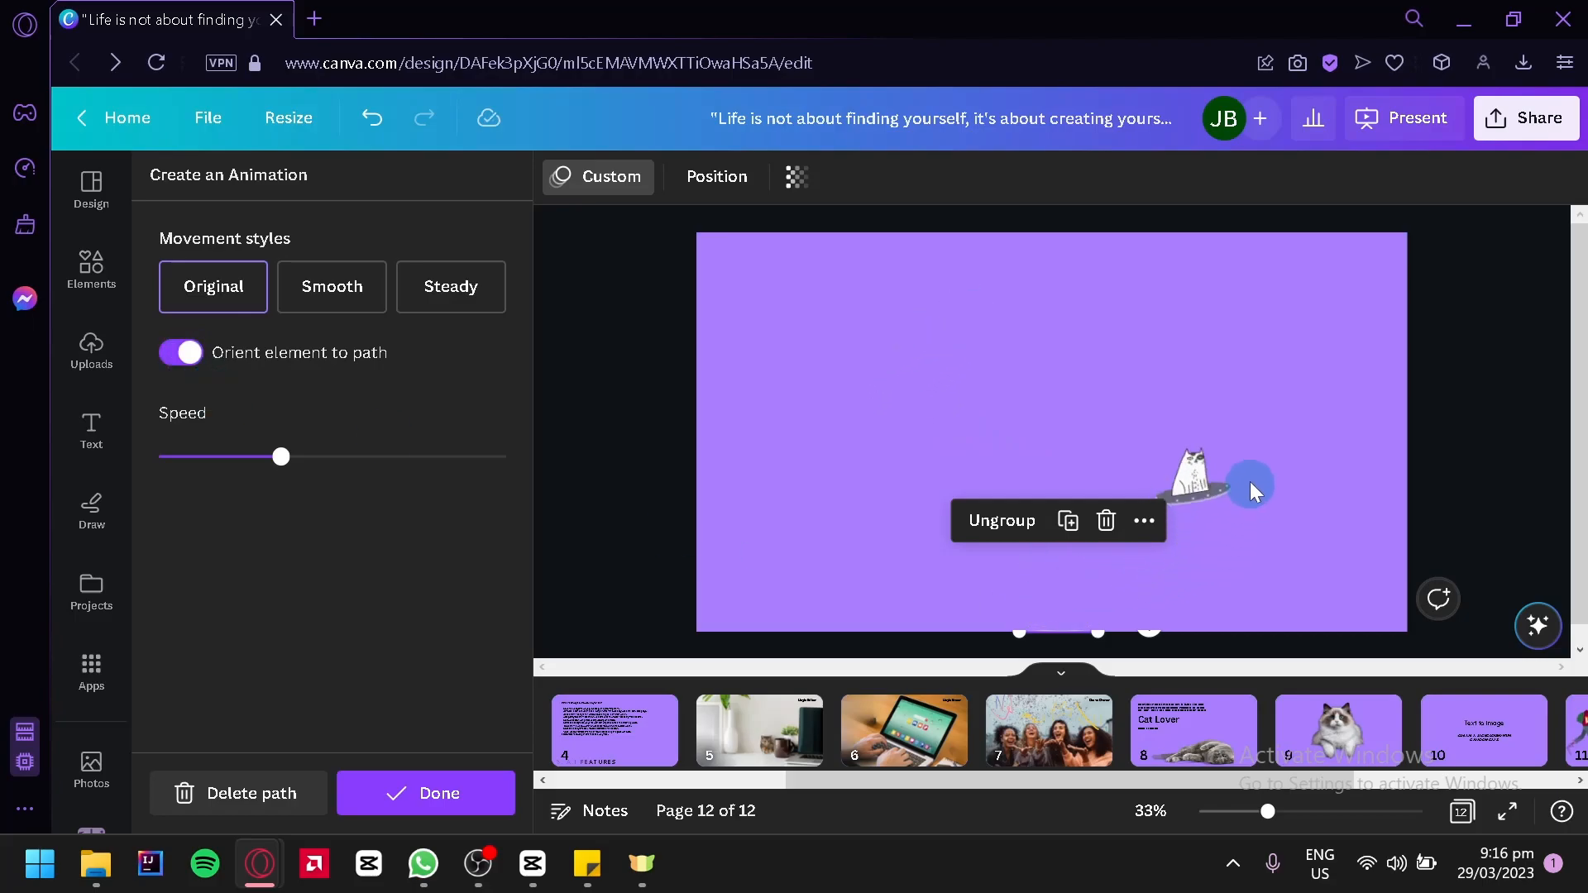